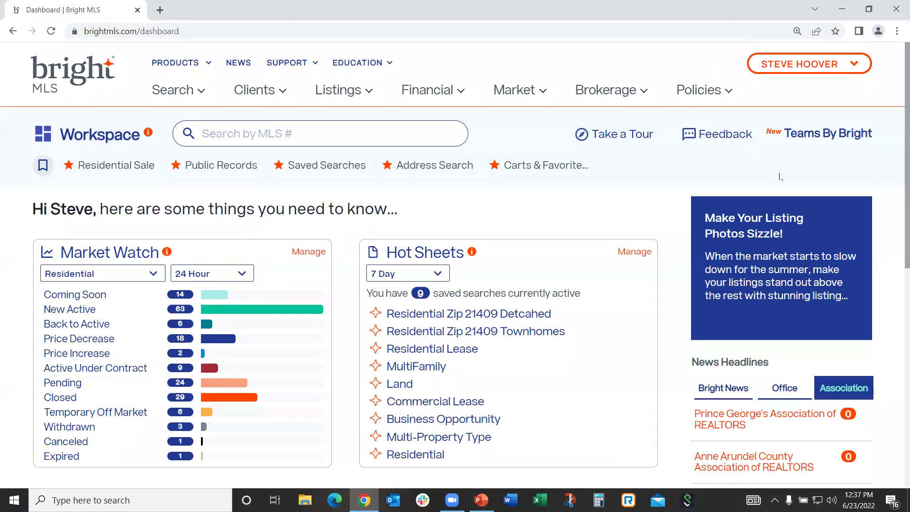
Open Account & Settings from the profile menu and view the License Associations MLS page
click(798, 66)
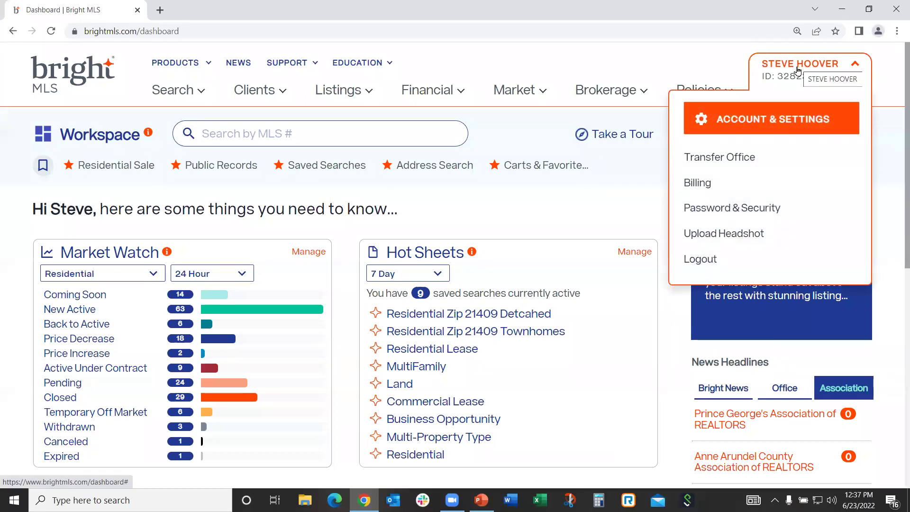
click(783, 119)
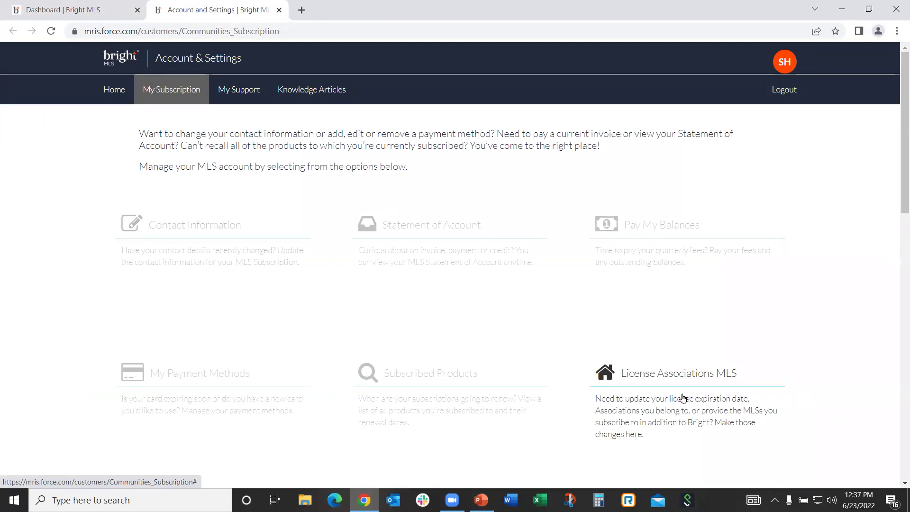
click(682, 397)
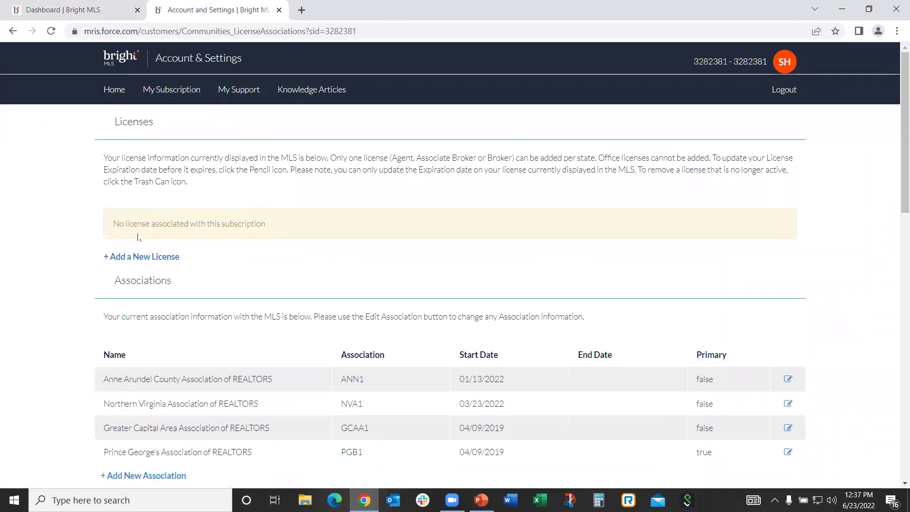
Start and cancel a new license, then return to the Dashboard tab
click(161, 257)
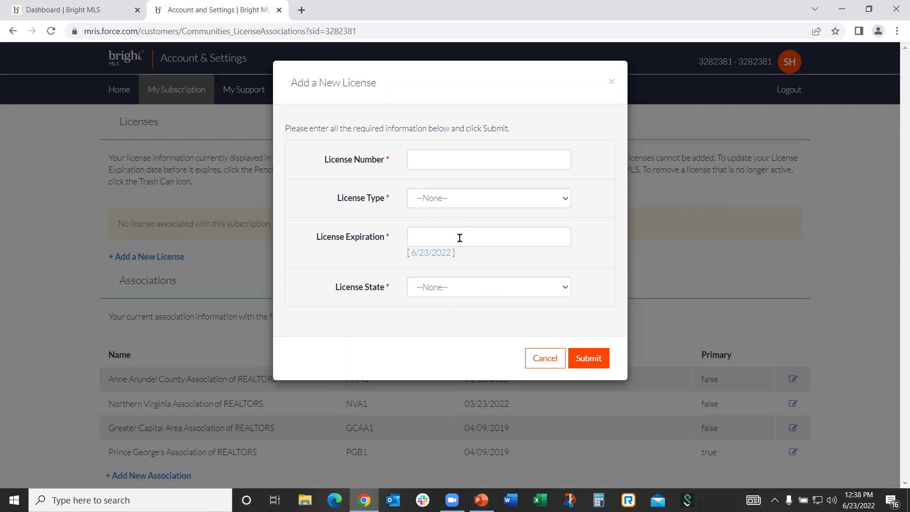
click(542, 359)
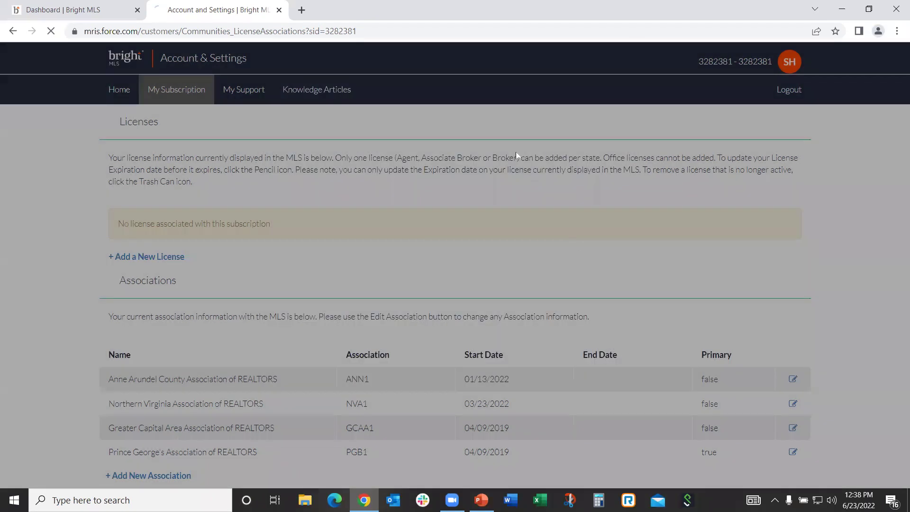
click(95, 10)
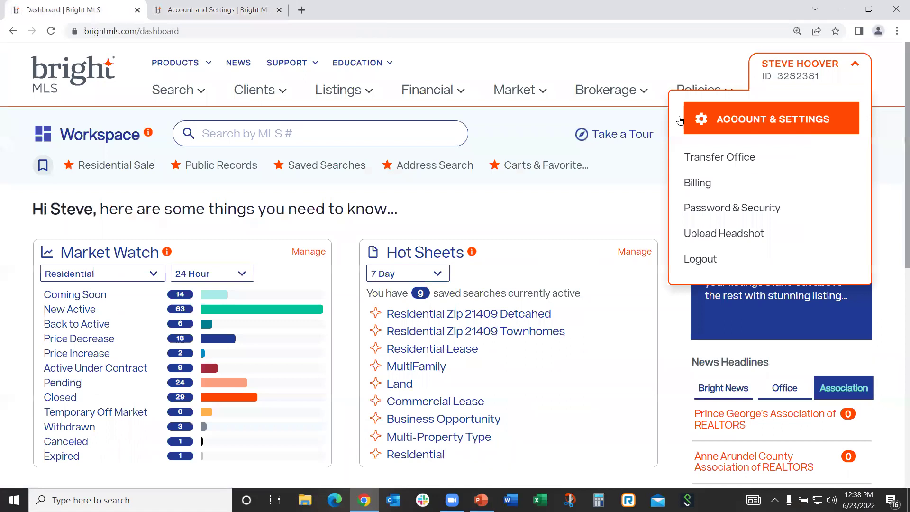
click(768, 76)
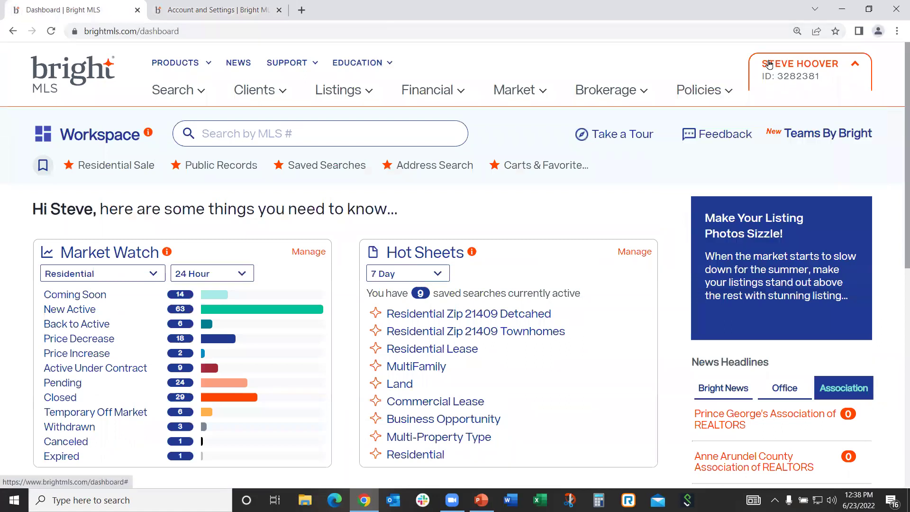
click(768, 76)
Reopen License Associations, cancel another new license and close the account settings tabs
click(716, 120)
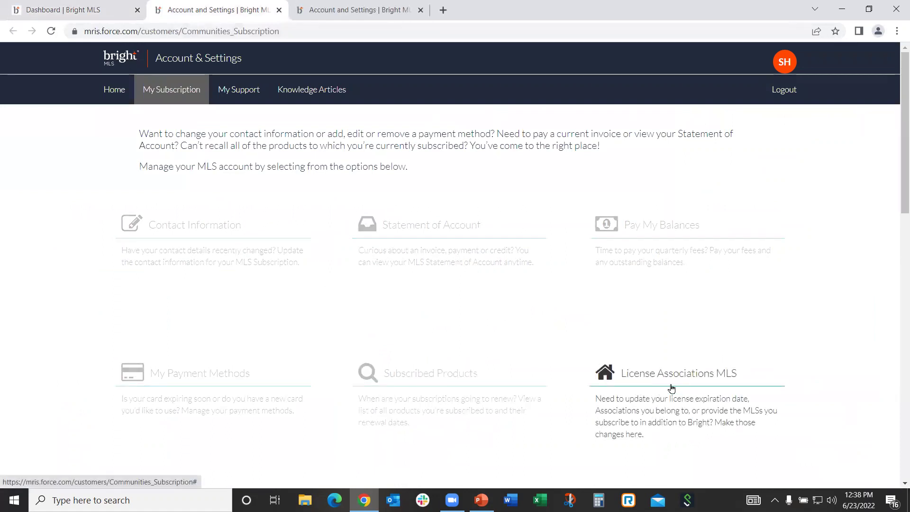
click(672, 388)
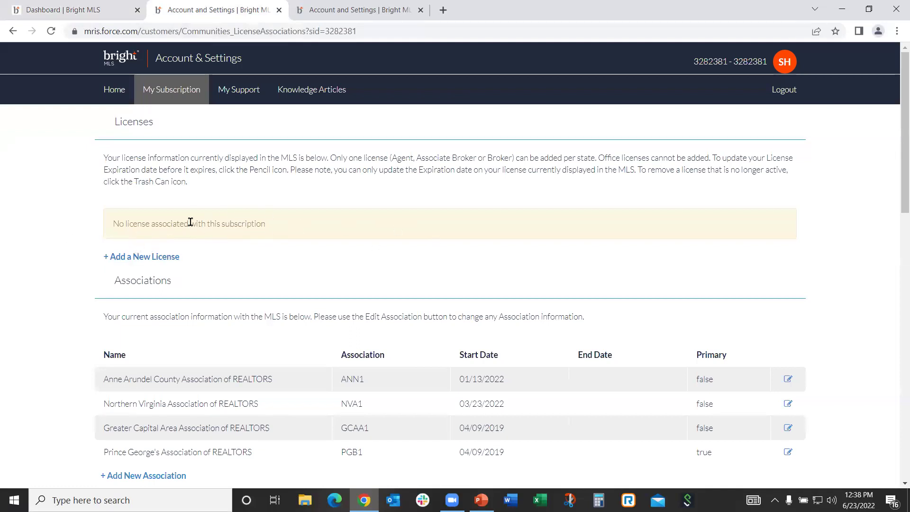
click(153, 260)
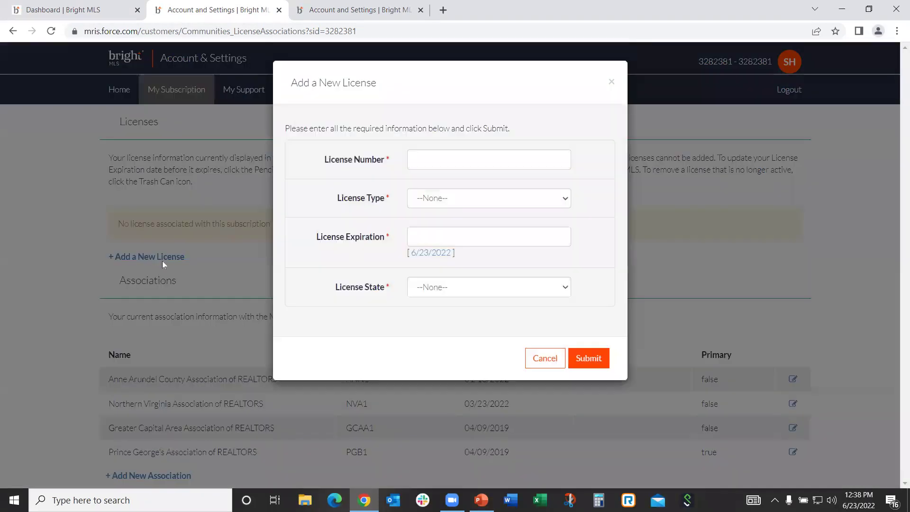
click(538, 357)
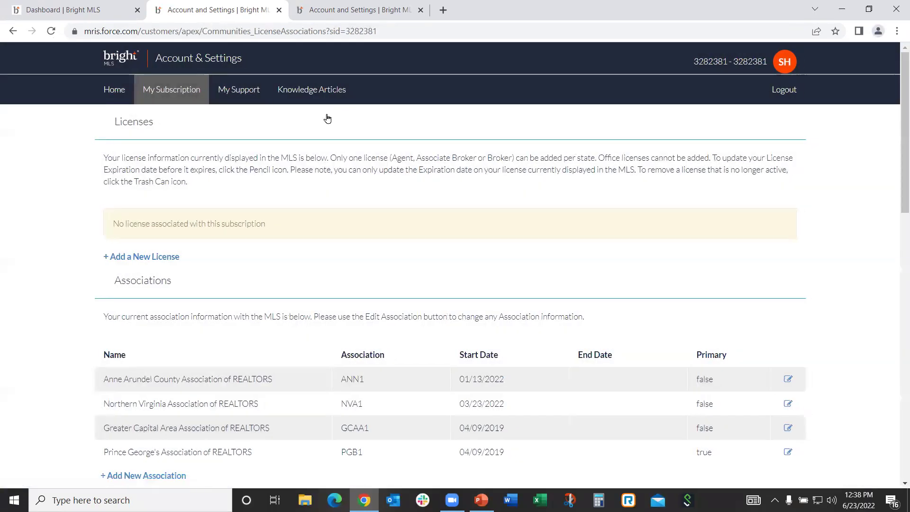
click(279, 10)
click(279, 9)
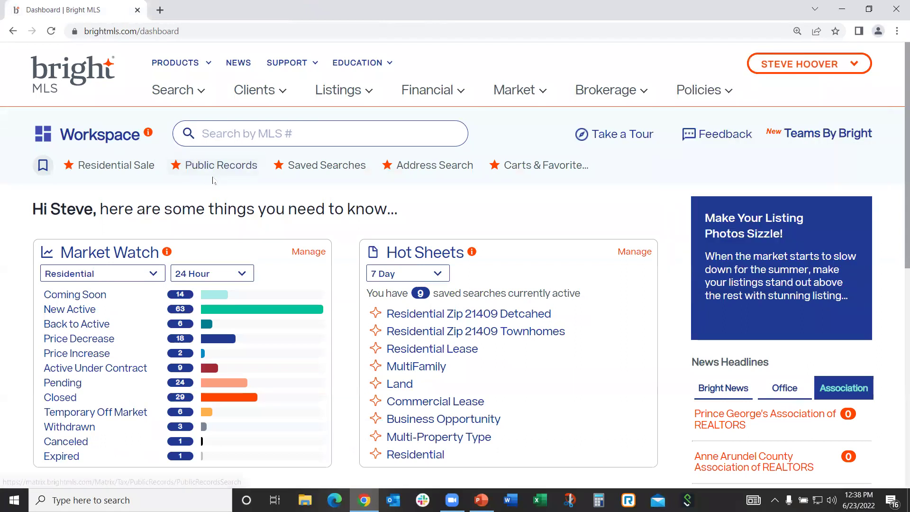
Reset the Residential Sale search to system defaults and return to the dashboard
click(125, 168)
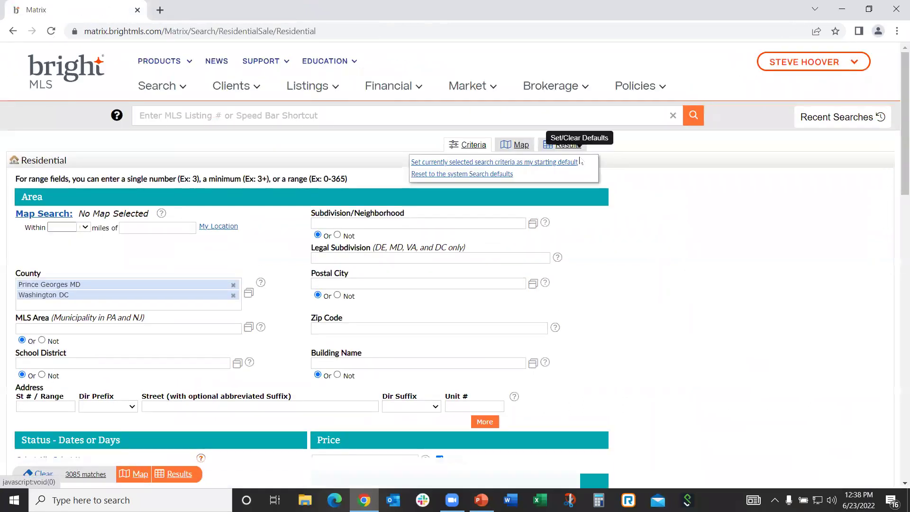
click(580, 158)
click(478, 176)
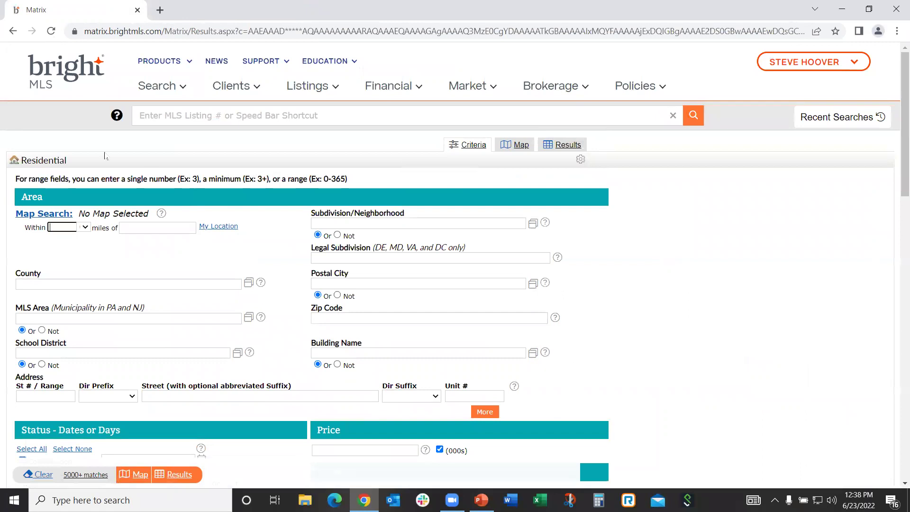
click(67, 71)
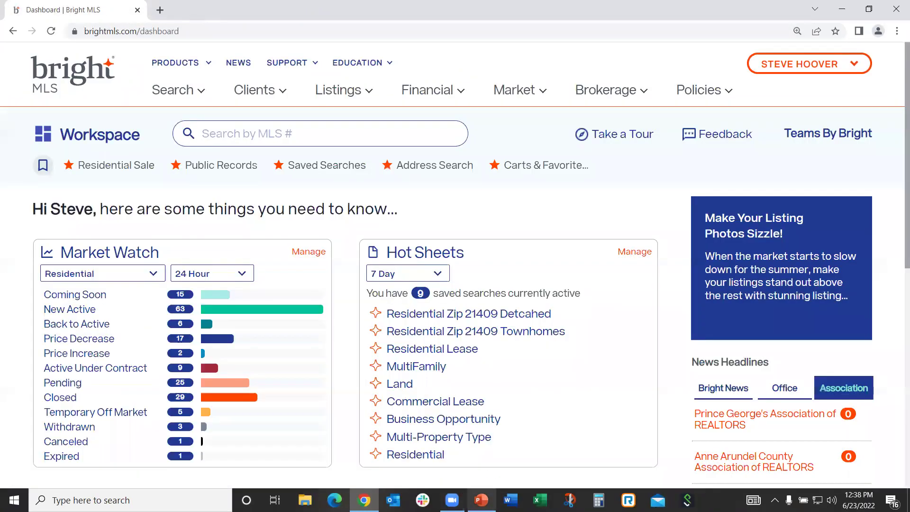
click(481, 500)
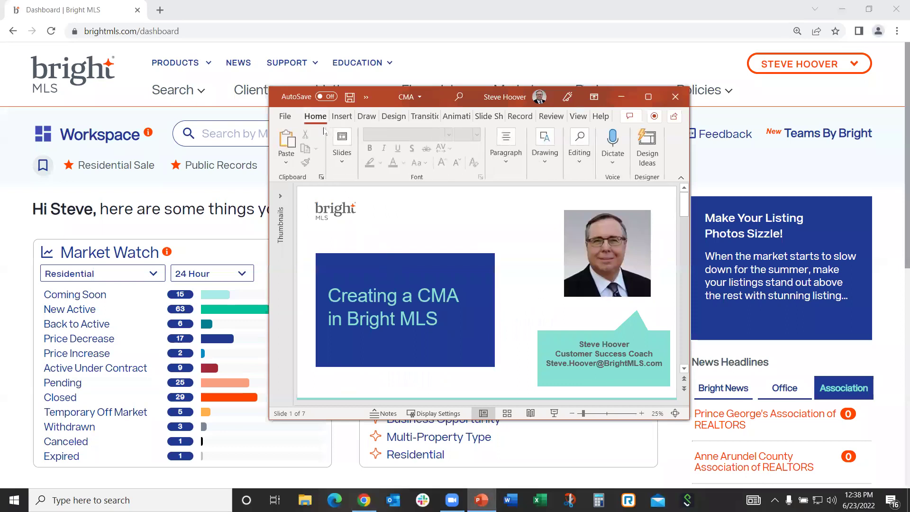
Present the Creating a CMA deck from the current slide to slide 5 (Questions), then minimize PowerPoint
click(488, 116)
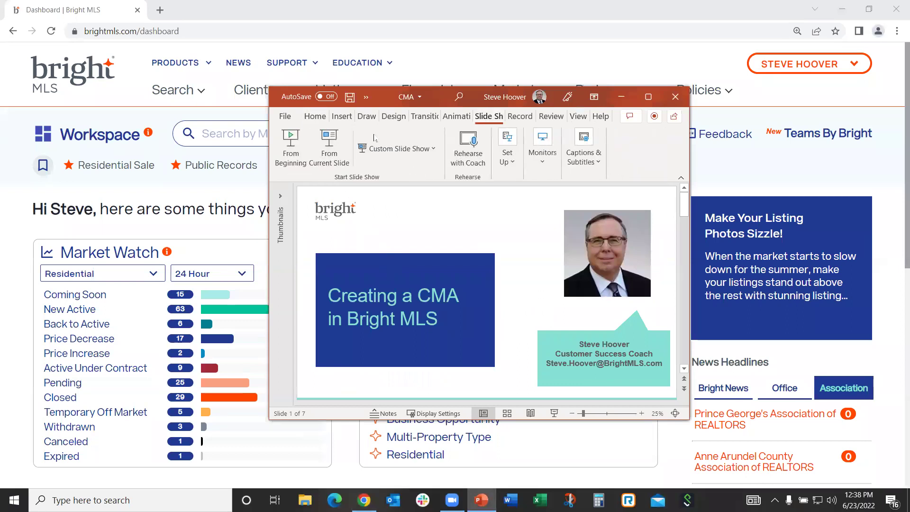
click(341, 156)
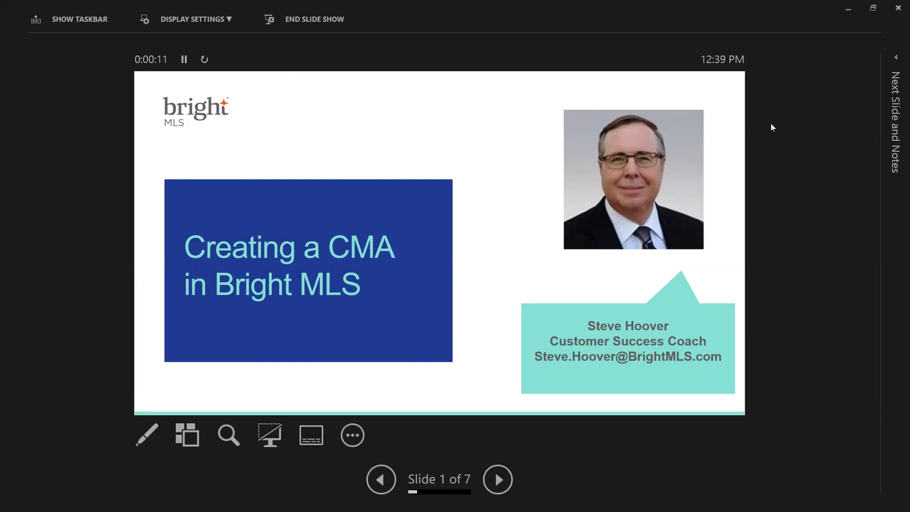
key(Right)
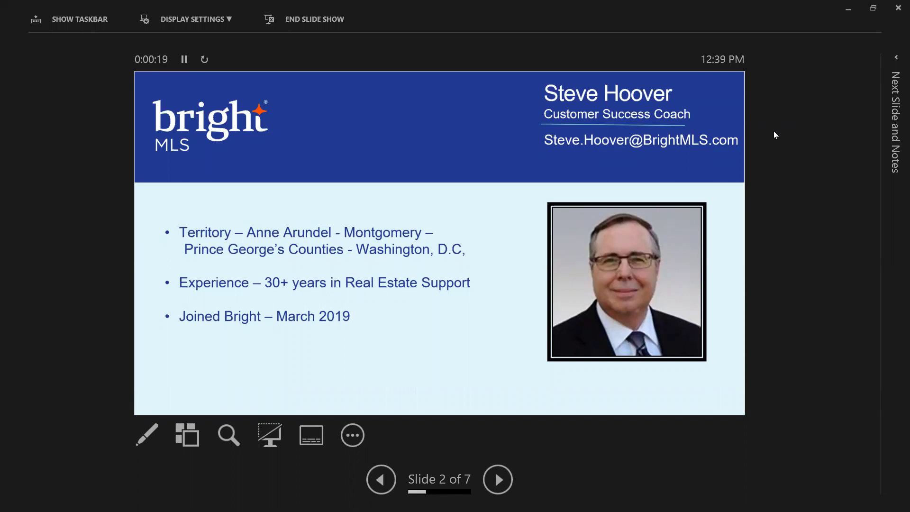
key(Right)
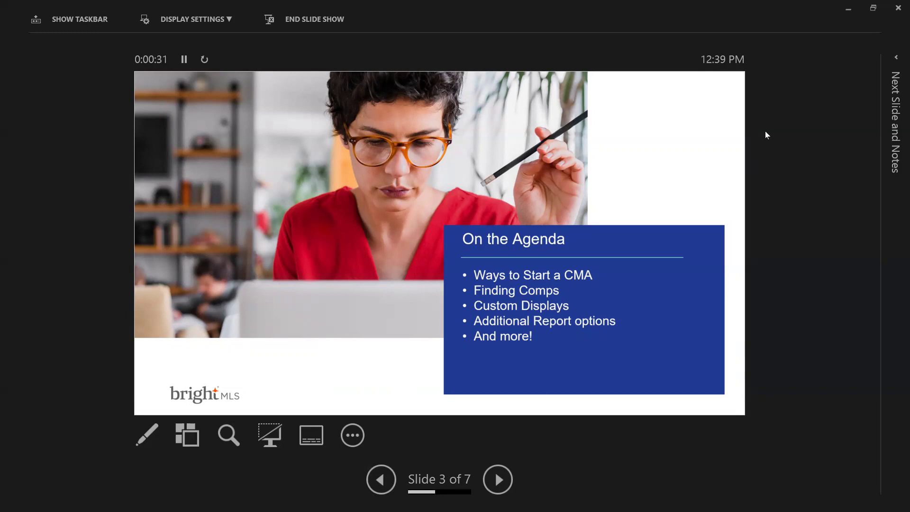
key(Right)
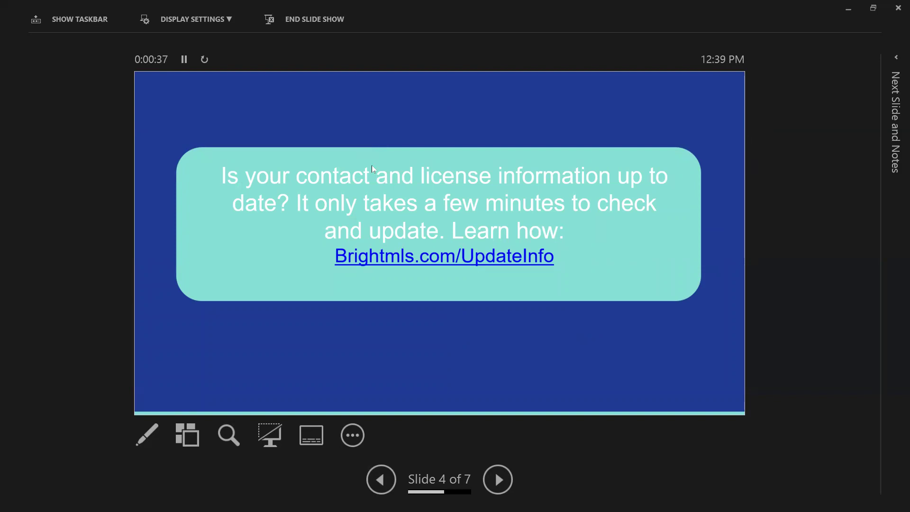
click(388, 171)
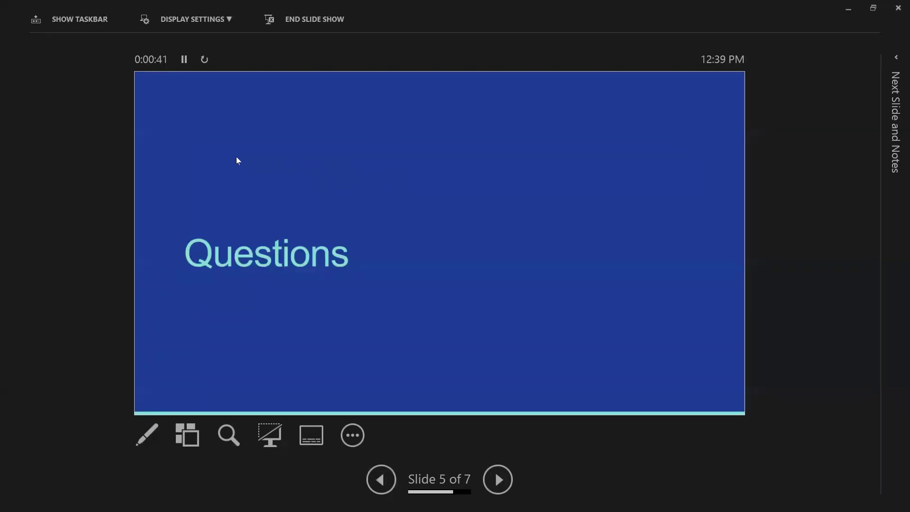
key(Escape)
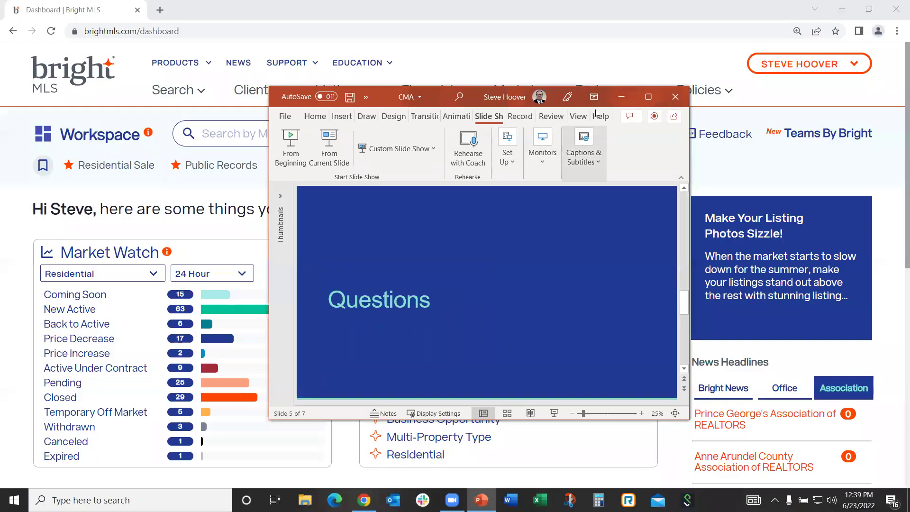
click(621, 96)
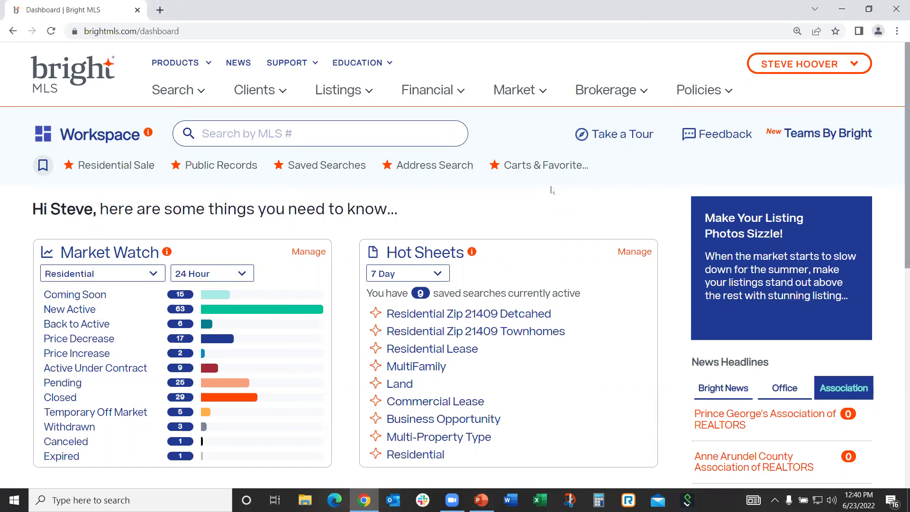
click(174, 64)
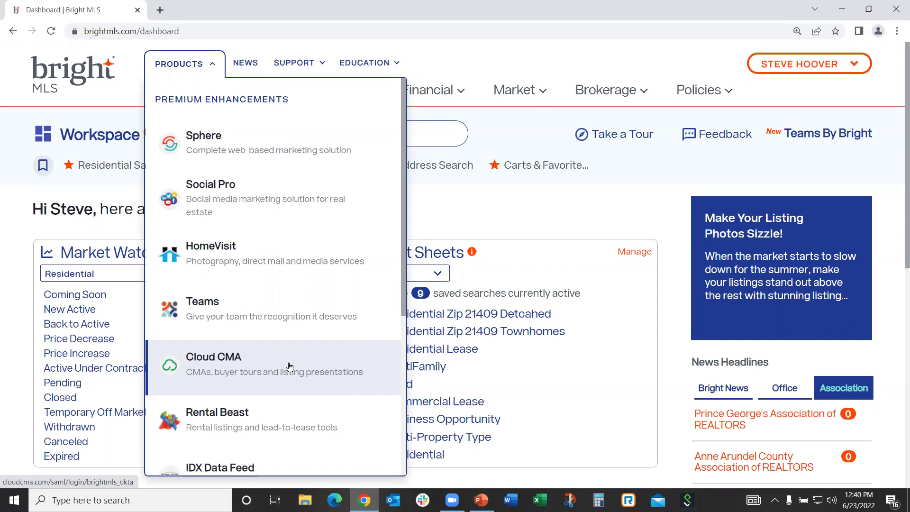
click(562, 75)
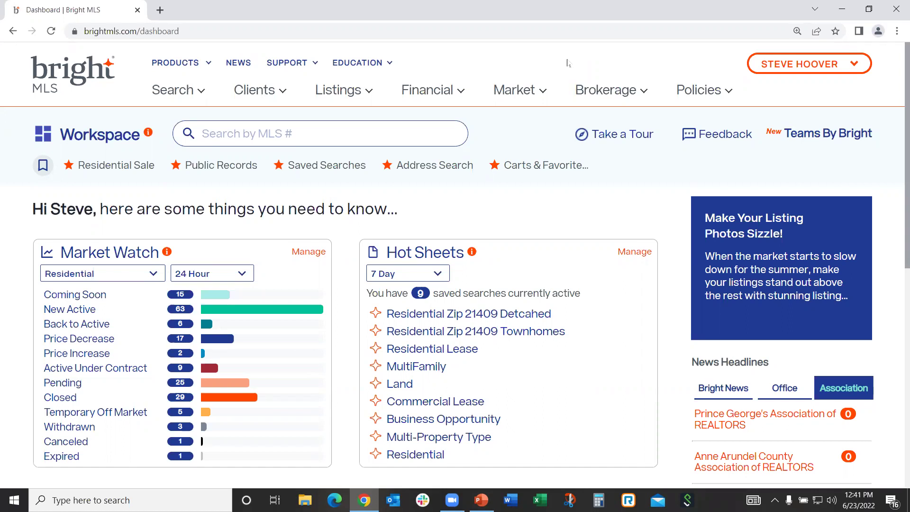
click(267, 92)
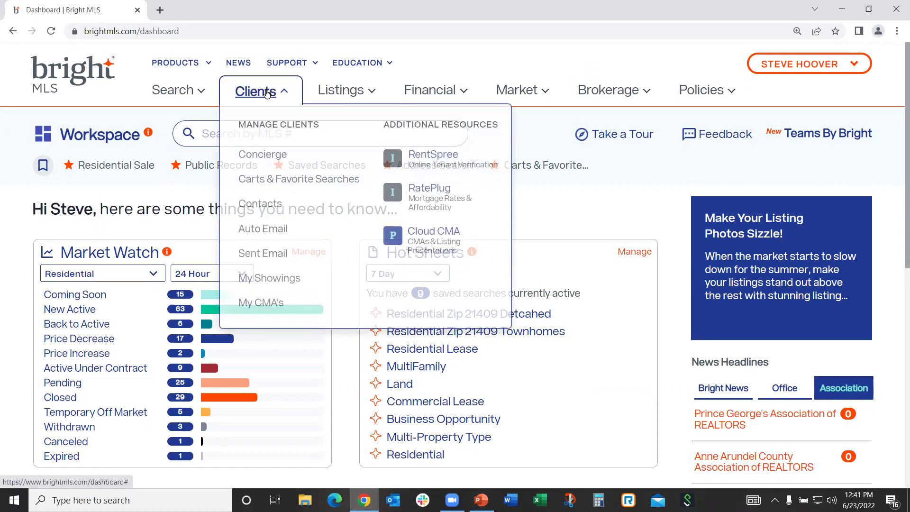
click(265, 207)
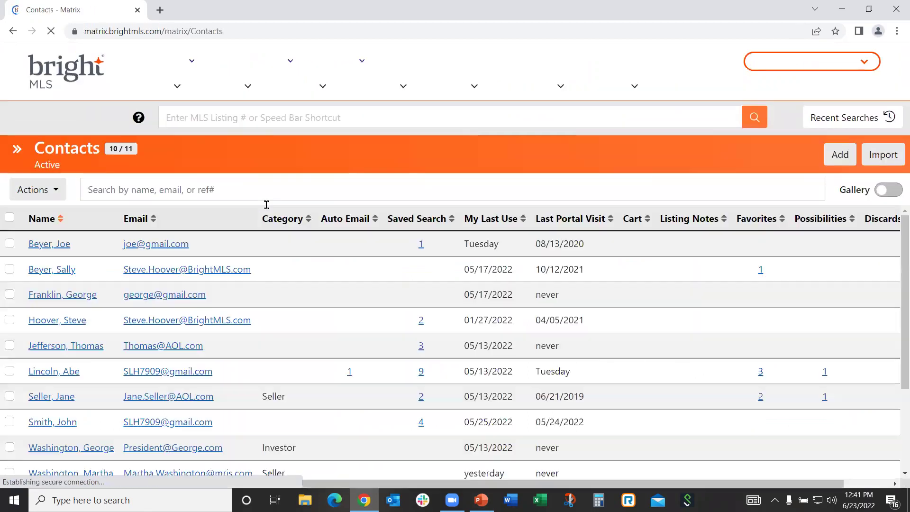
scroll(258, 240, down, 1)
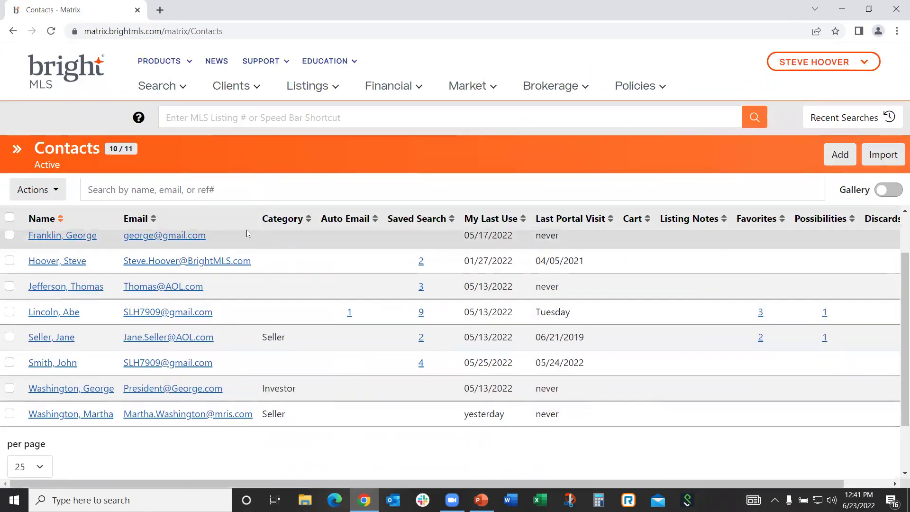
click(68, 314)
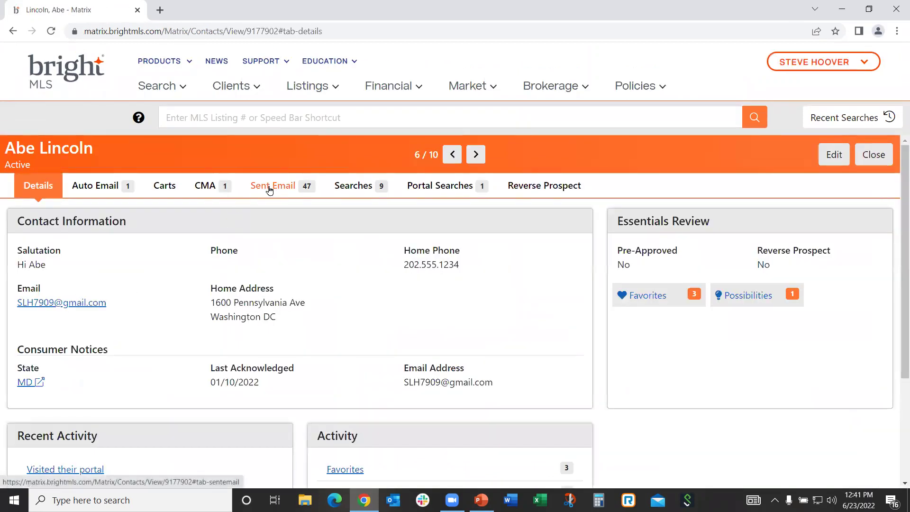
click(204, 189)
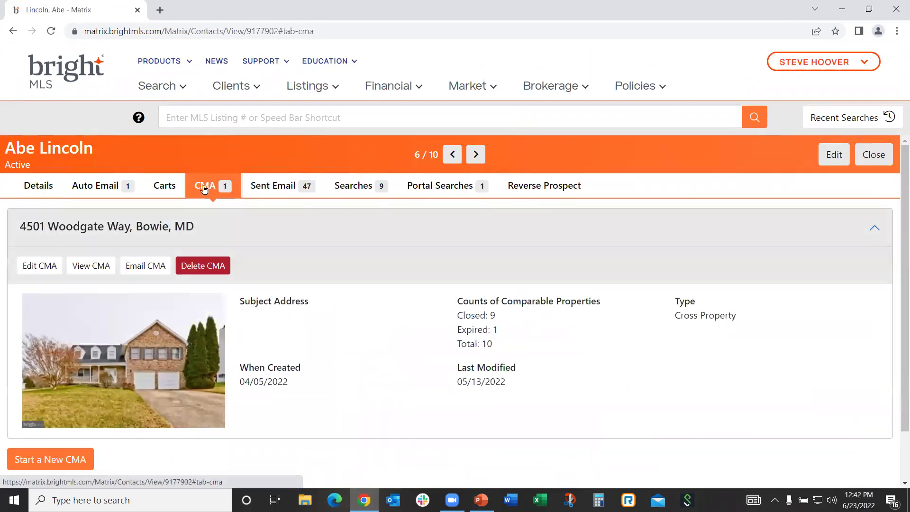
scroll(294, 303, down, 2)
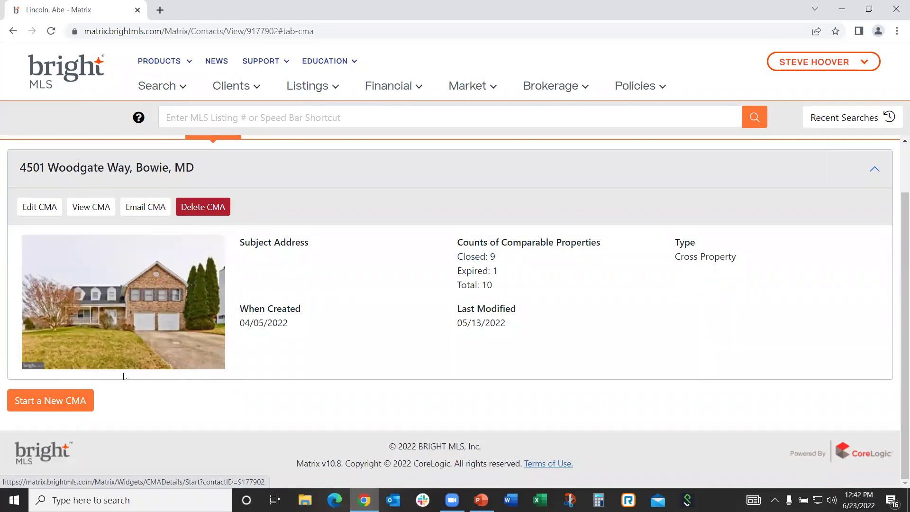
scroll(369, 352, up, 1)
scroll(366, 345, up, 1)
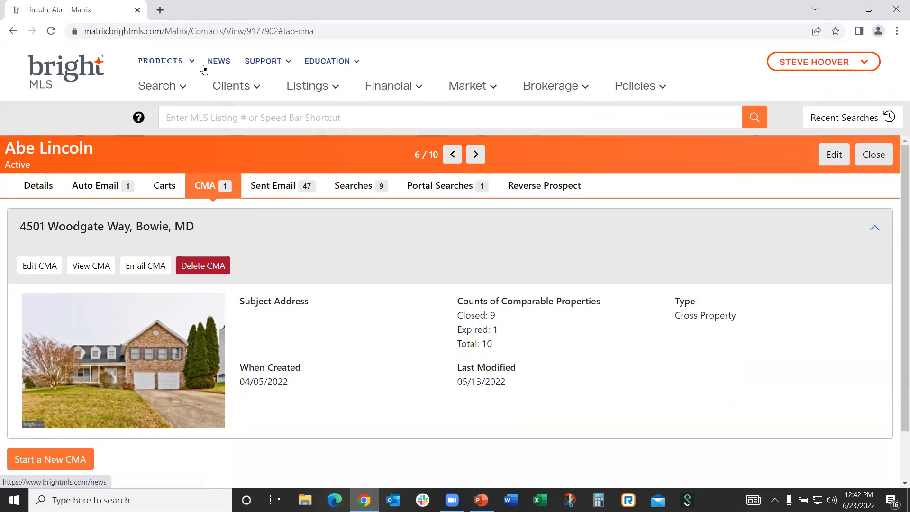
Open the My CMA's list of 21 saved CMAs through the Clients menu
click(231, 90)
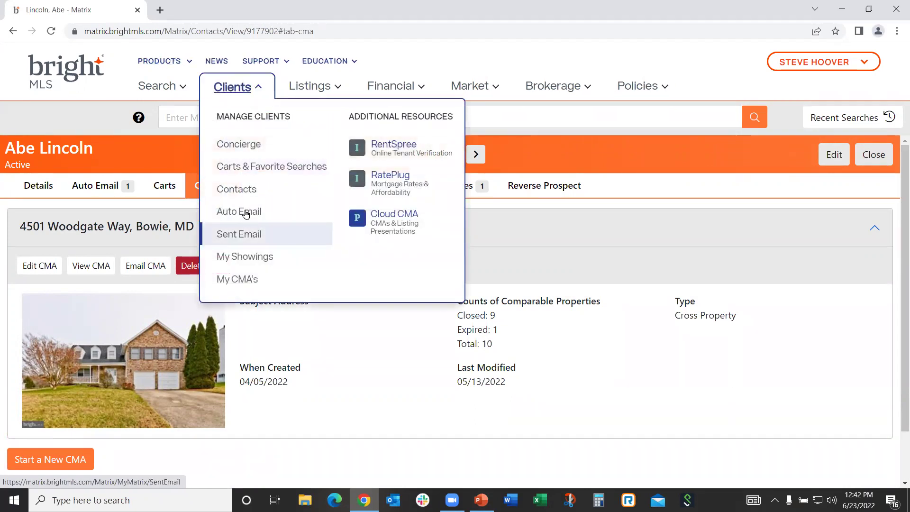
click(239, 189)
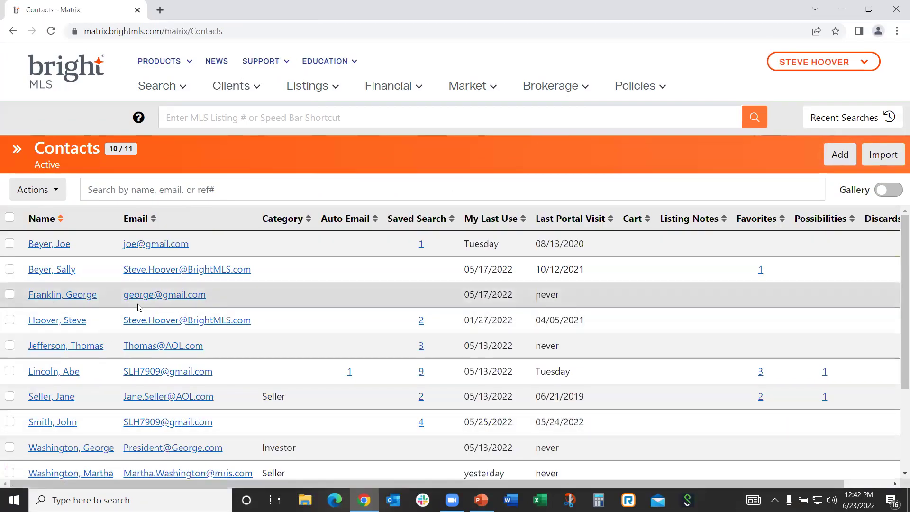
click(225, 88)
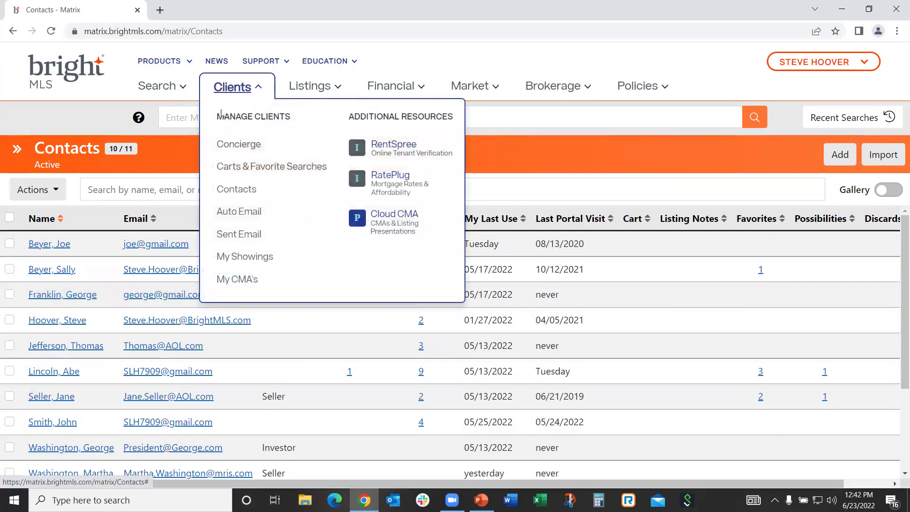
click(237, 280)
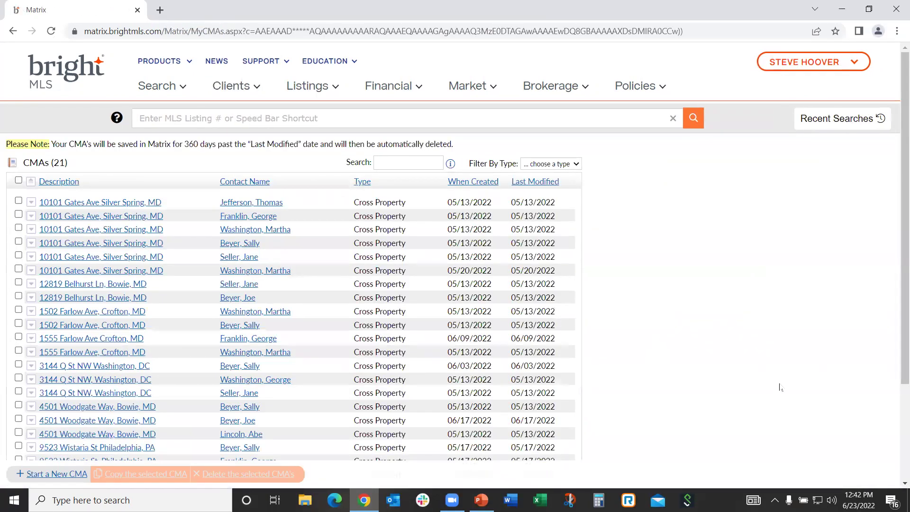
scroll(777, 386, down, 2)
scroll(761, 382, down, 1)
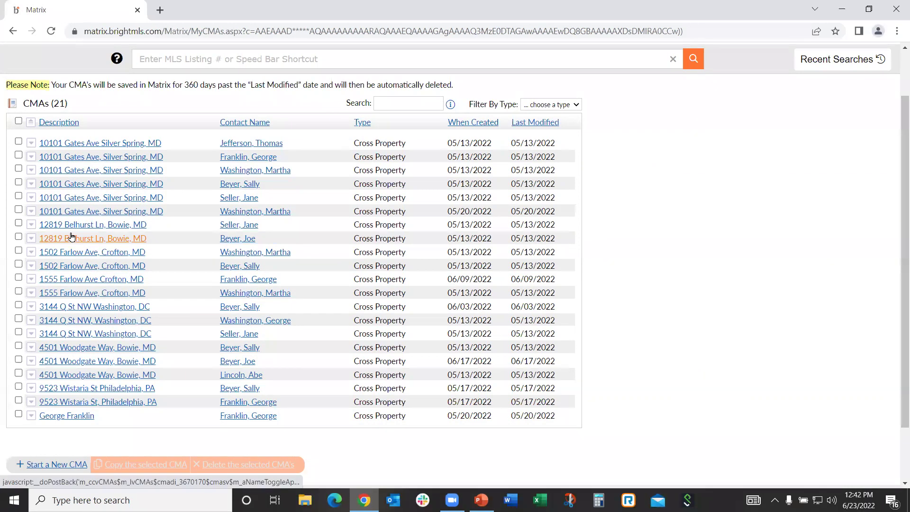
click(82, 214)
scroll(415, 318, down, 1)
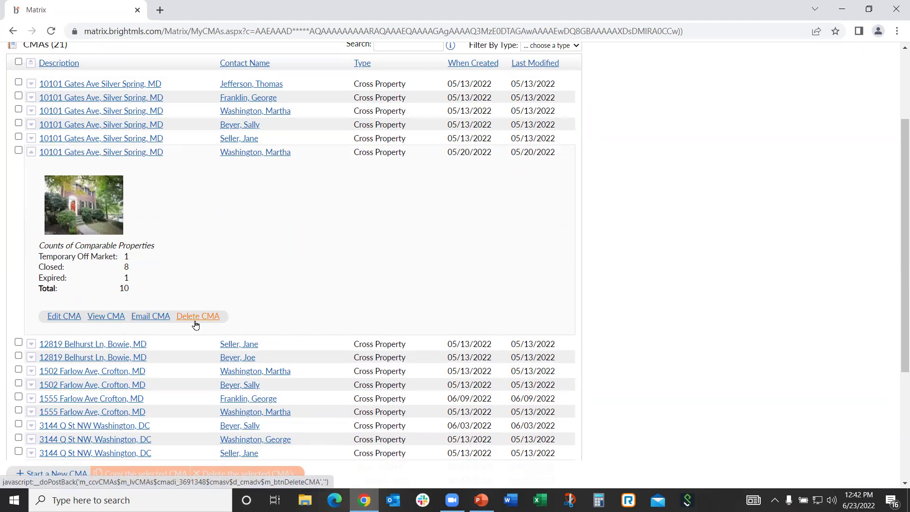
scroll(95, 394, down, 1)
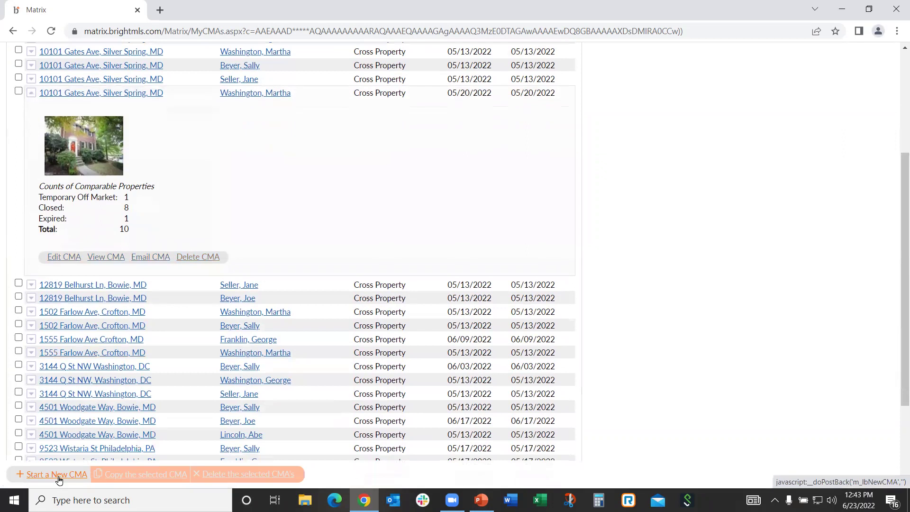
scroll(441, 220, up, 3)
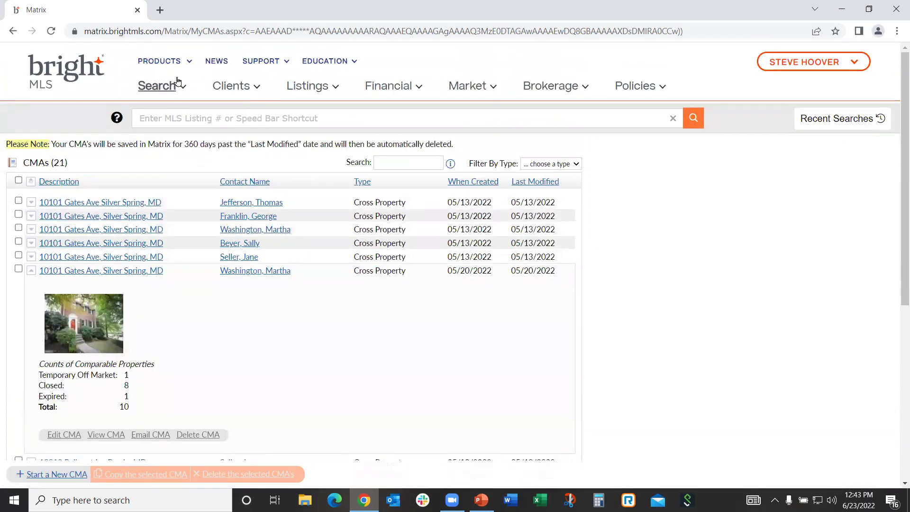
click(69, 68)
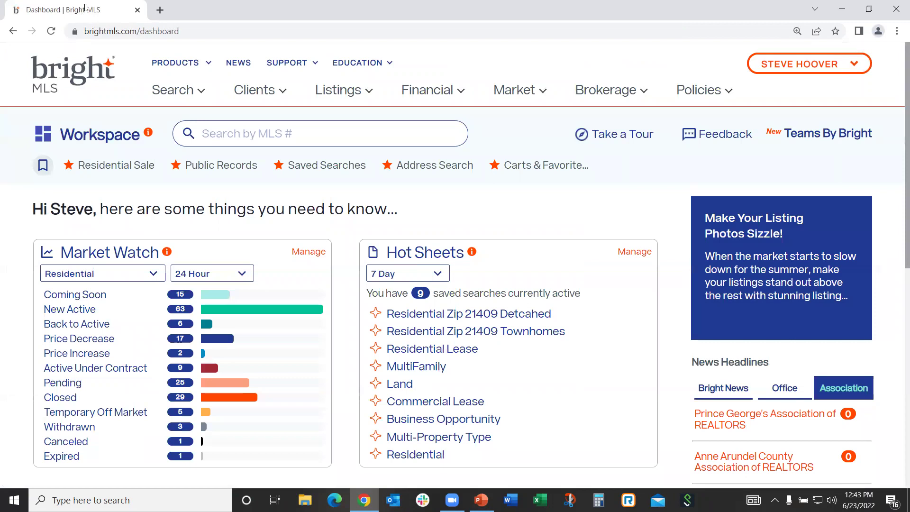
click(112, 166)
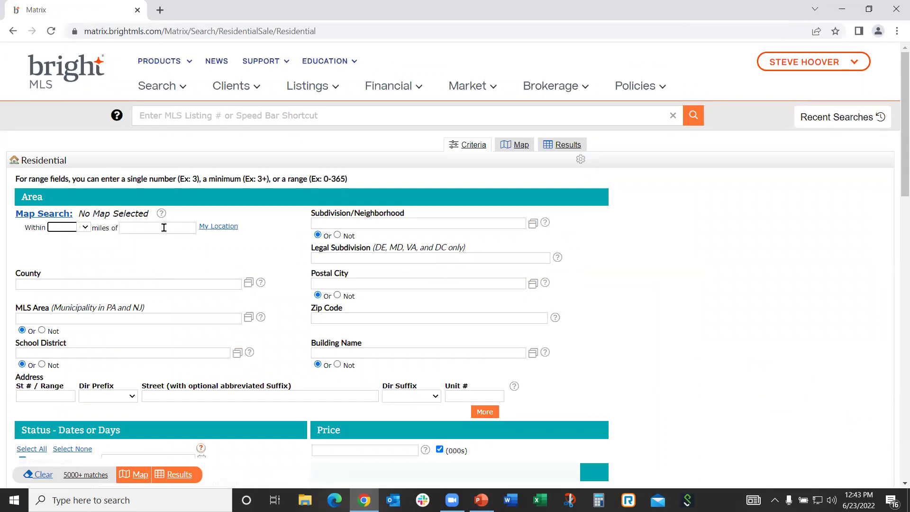
click(164, 228)
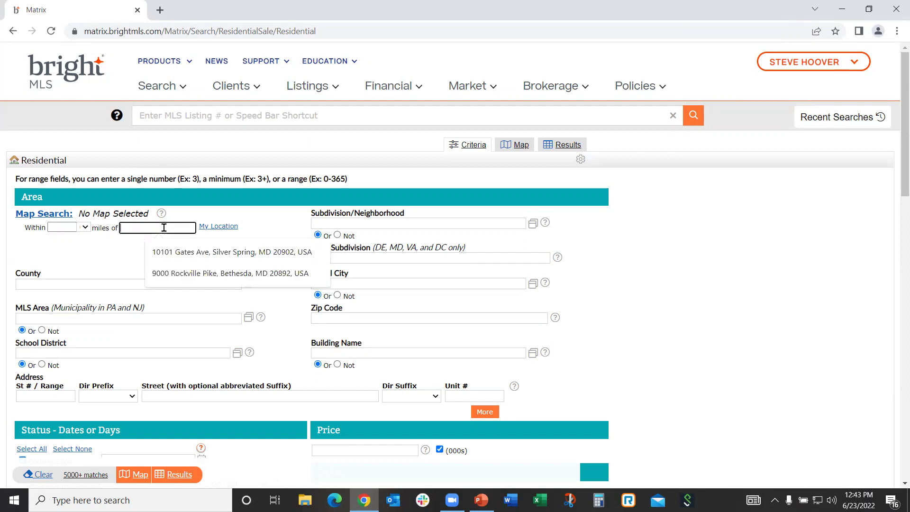
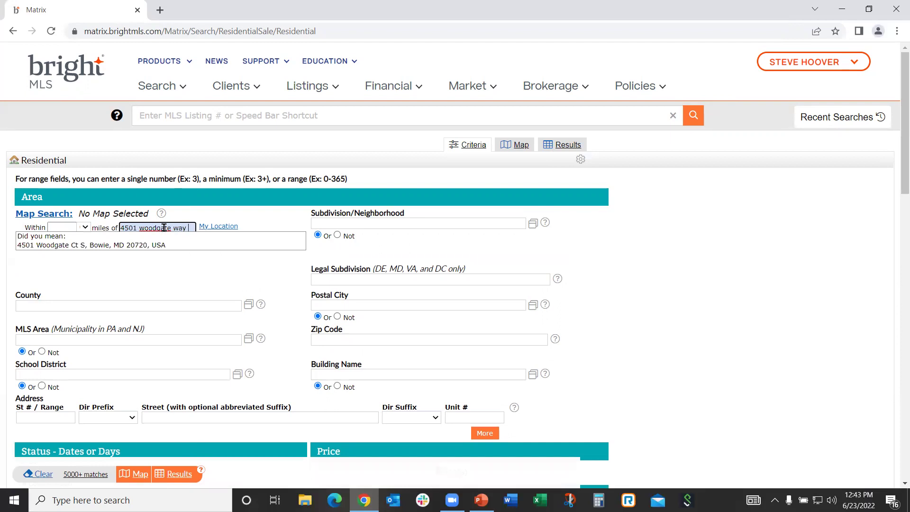
click(113, 248)
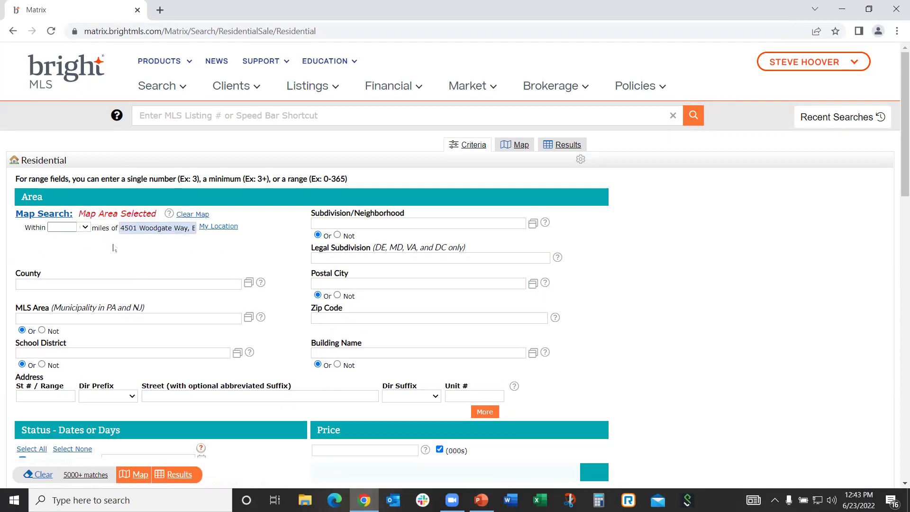
scroll(449, 286, down, 1)
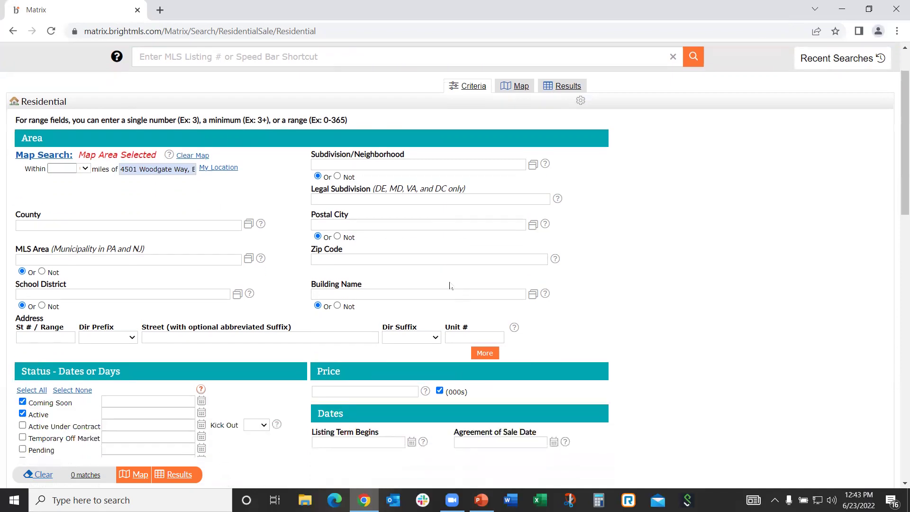
Tick Active Under Contract, Pending, Closed and Expired statuses, Closed and Expired within 0-180 days
scroll(450, 289, down, 5)
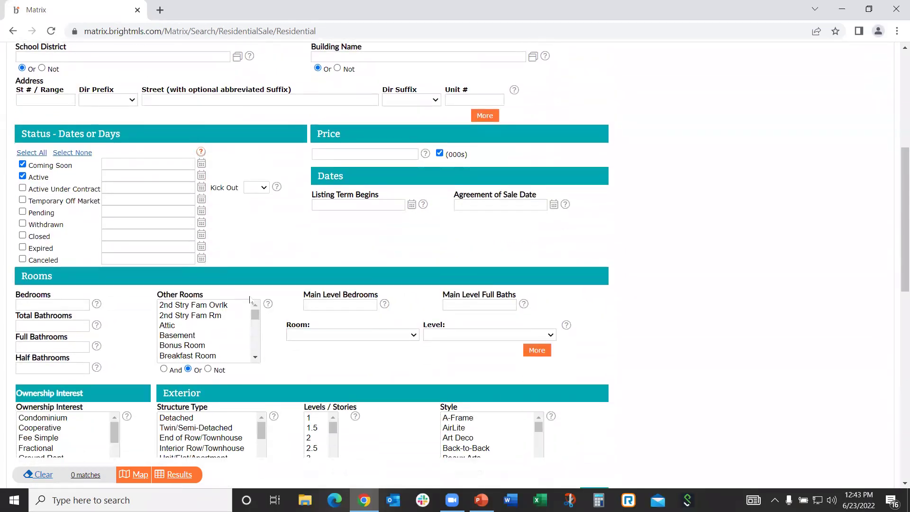
click(23, 188)
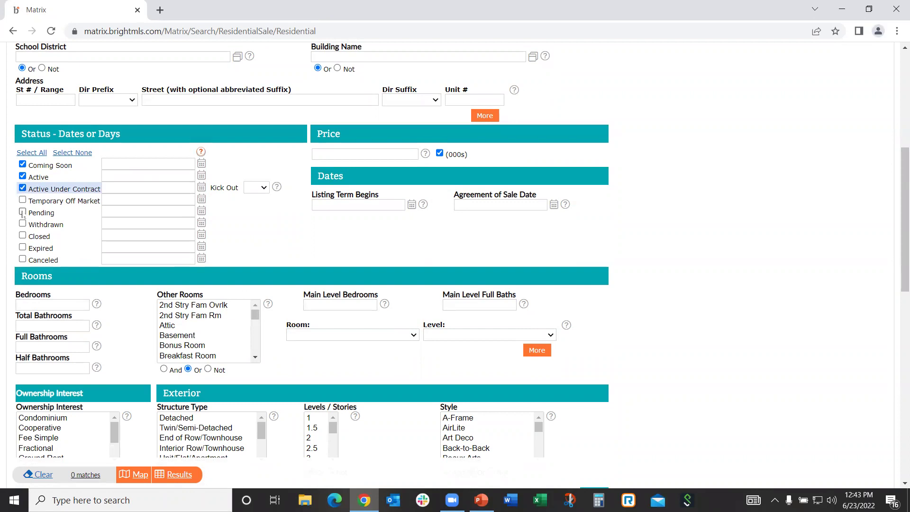
click(23, 211)
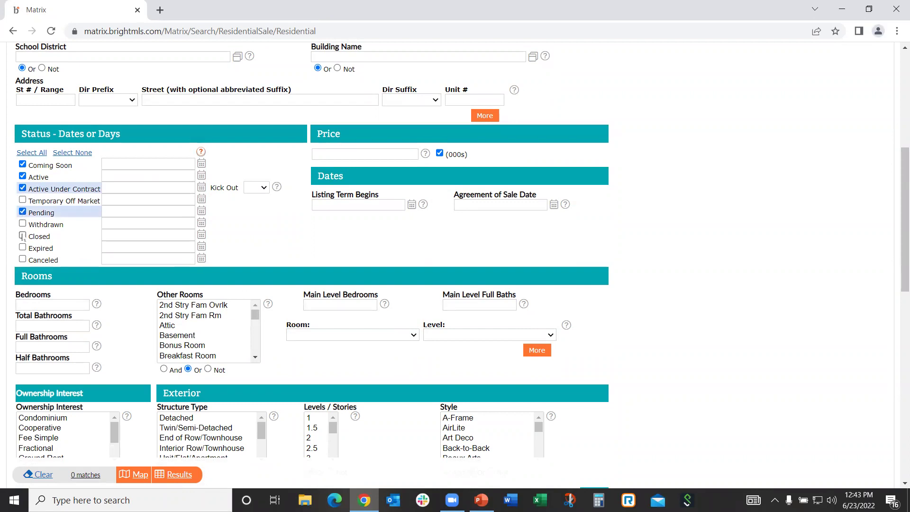
click(23, 236)
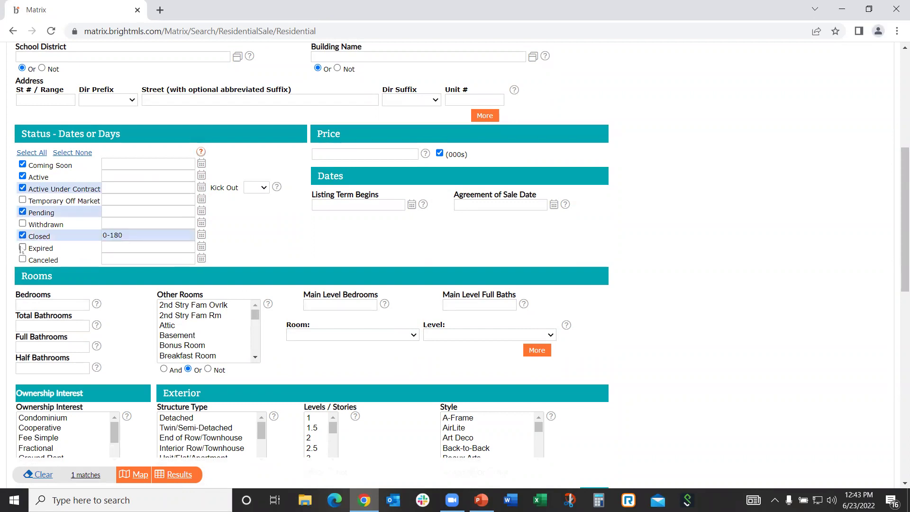
click(22, 247)
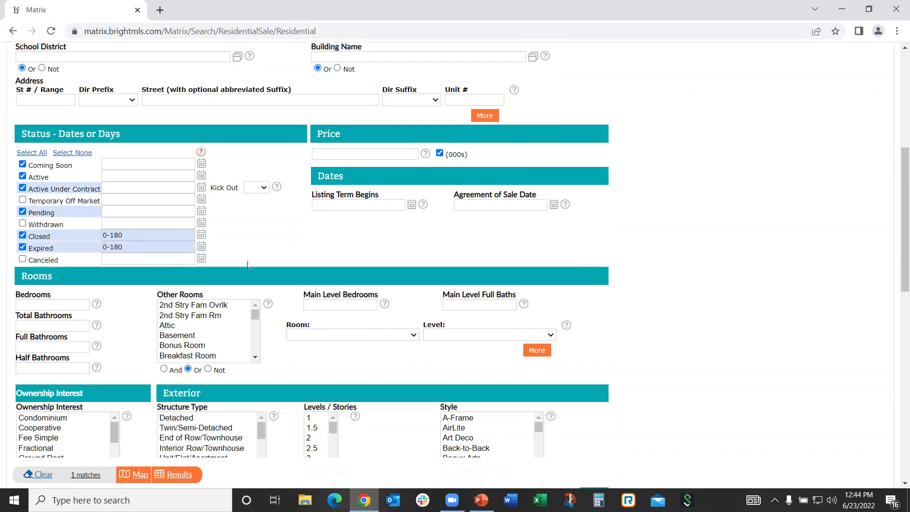
Enter 4 in Bedrooms and choose the 2+ suggestion for Total Bathrooms
click(28, 305)
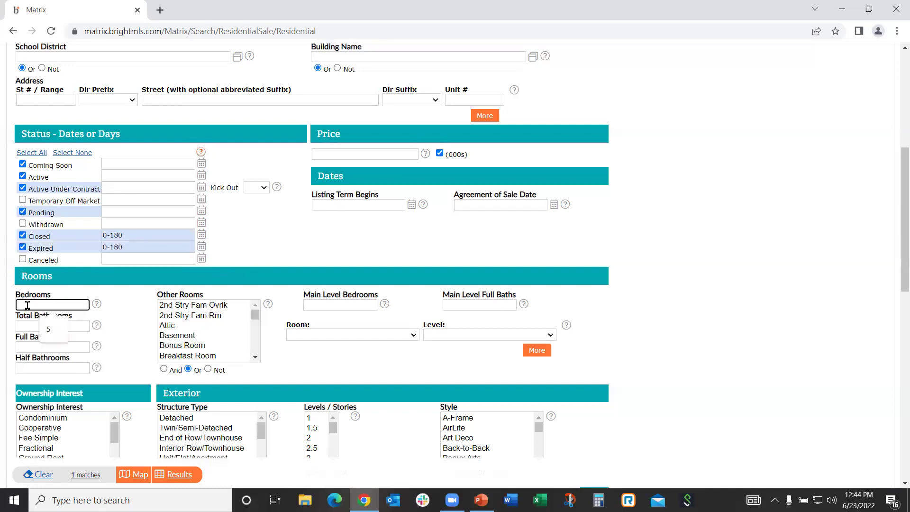
text(4)
click(121, 318)
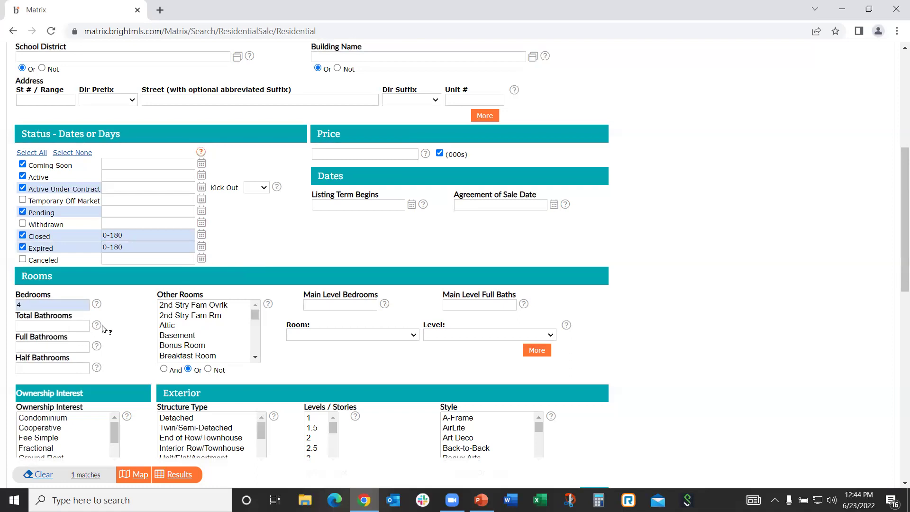
mouse_move(102, 331)
click(42, 325)
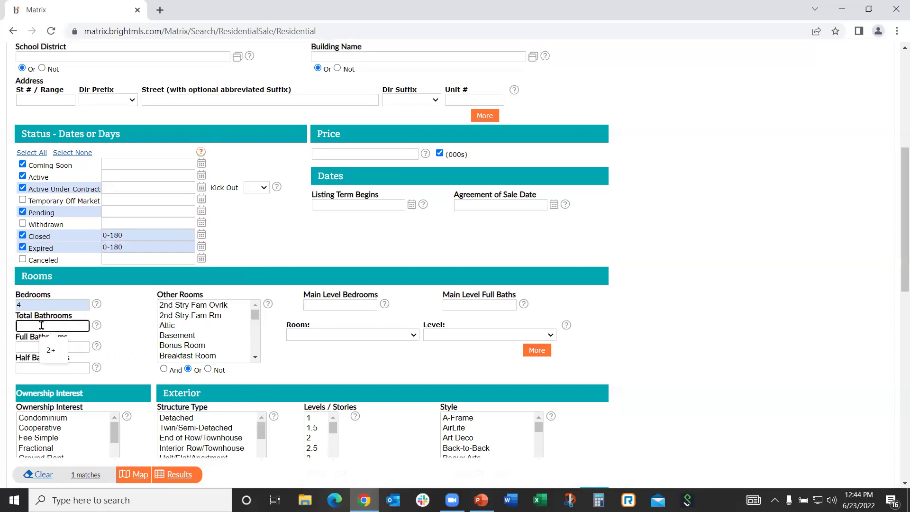
key(Down)
key(Return)
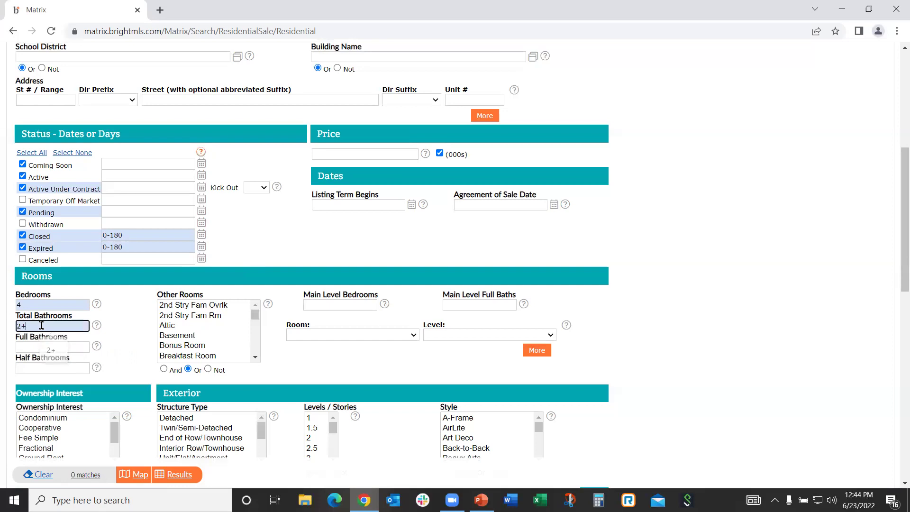
click(138, 332)
Limit structure type to Detached and Above Grade Finished SqFt to 2200-2700
scroll(312, 327, down, 3)
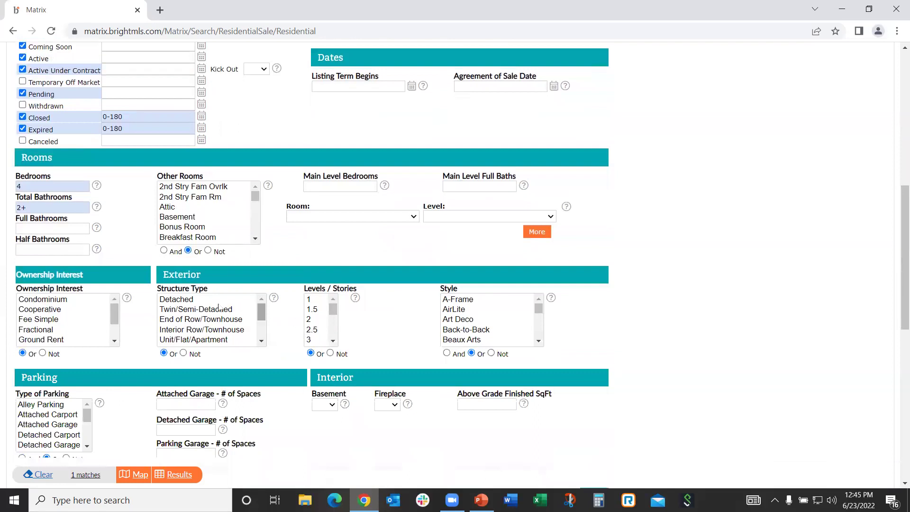
click(177, 300)
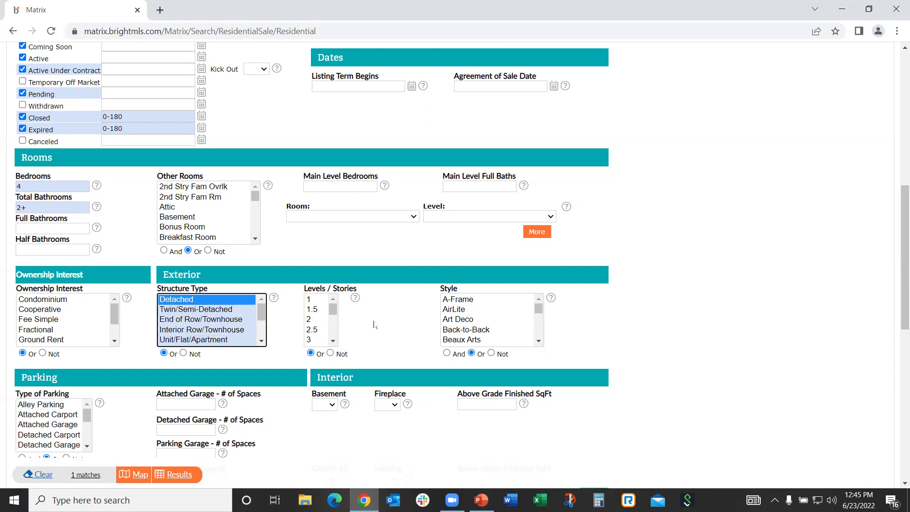
scroll(369, 315, down, 1)
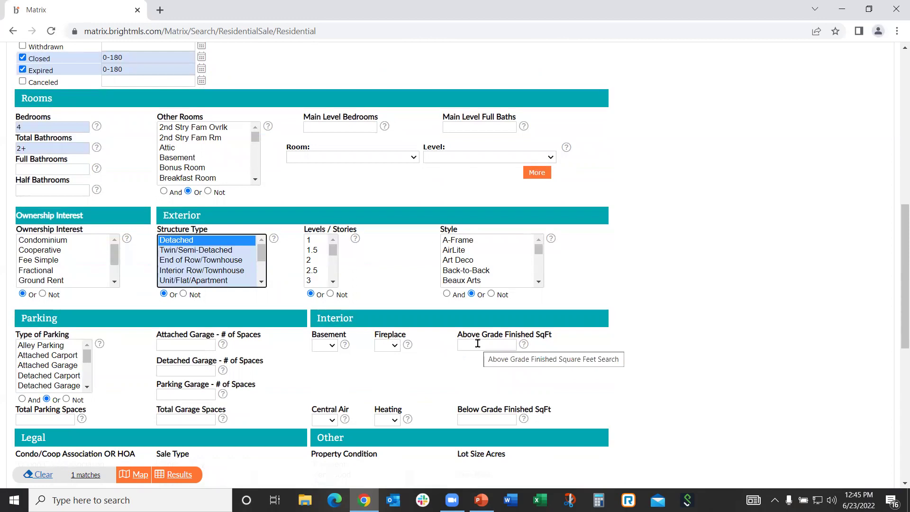
click(477, 343)
text(22)
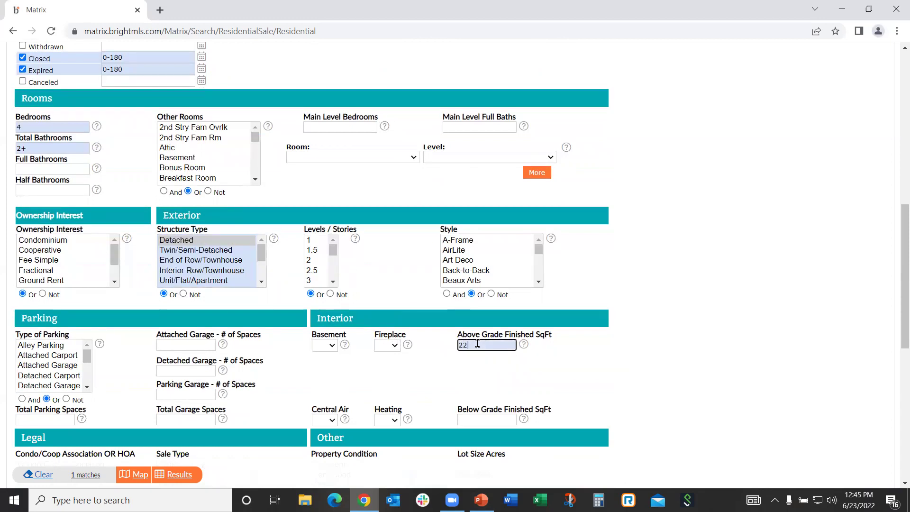
text(00-2700)
click(608, 363)
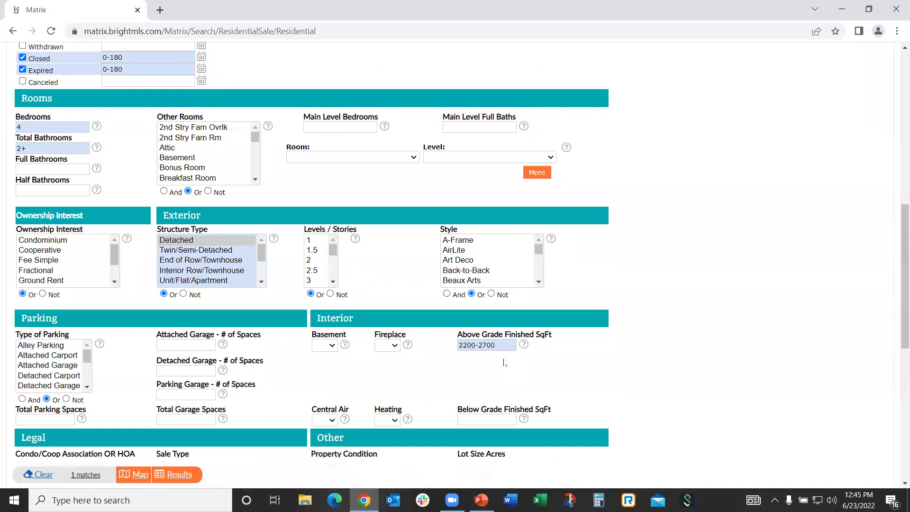
scroll(545, 322, up, 3)
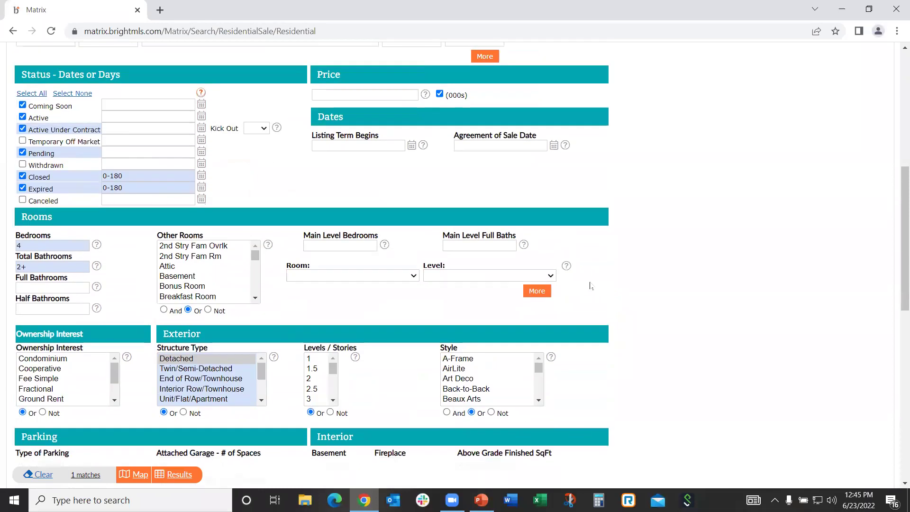
Try search radii of 0.5, 1 and 2 miles around the subject address
scroll(587, 284, up, 1)
scroll(584, 283, up, 1)
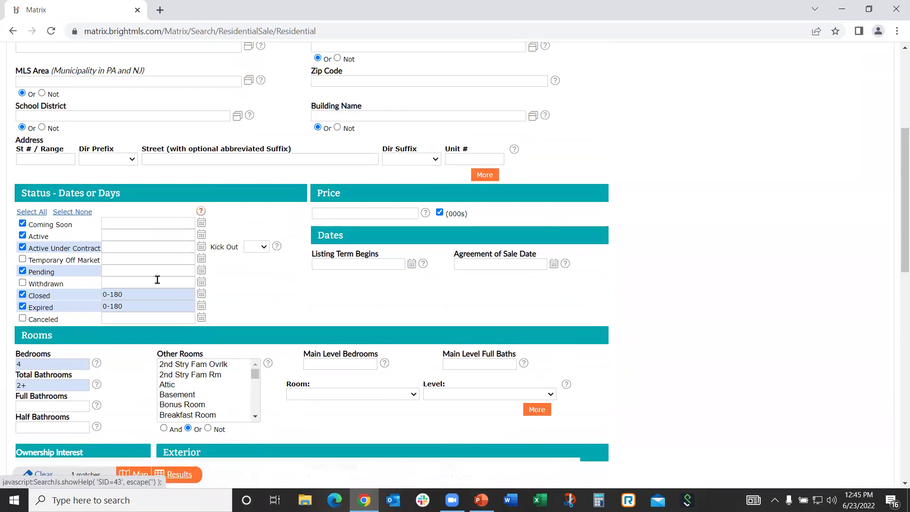
scroll(157, 279, up, 5)
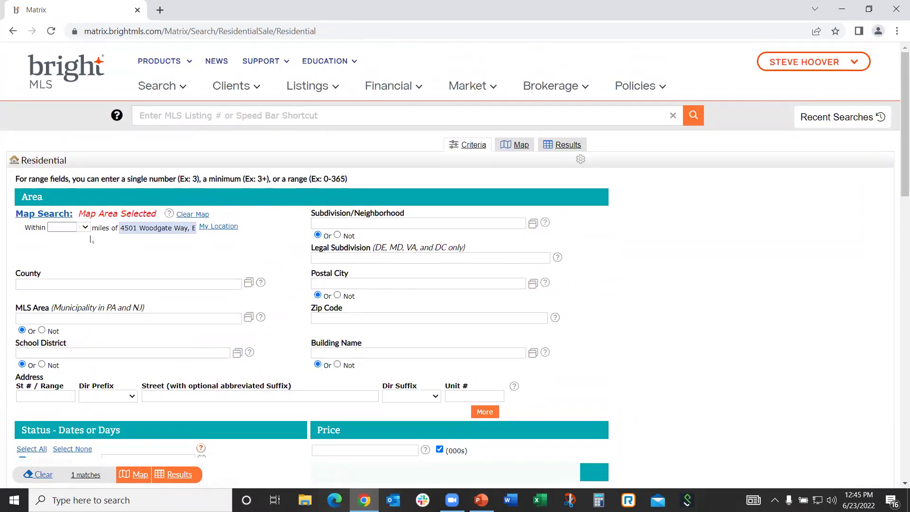
click(85, 227)
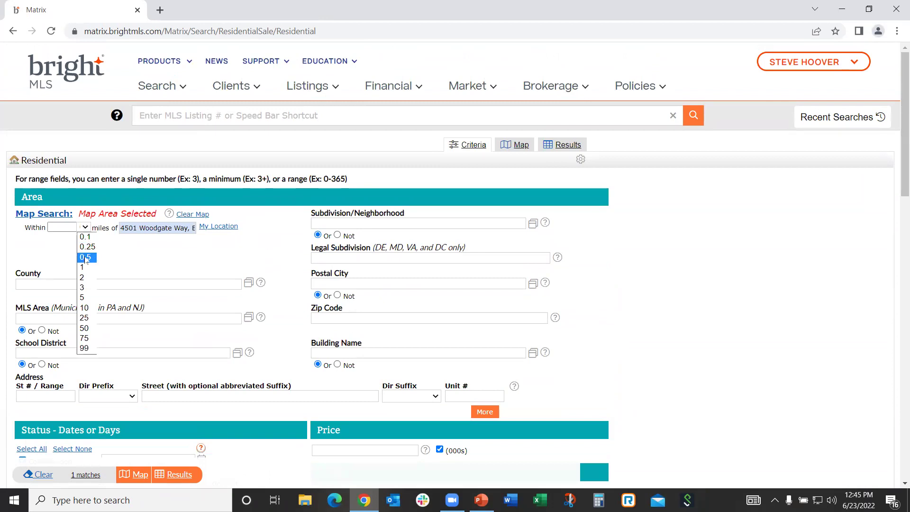
click(88, 257)
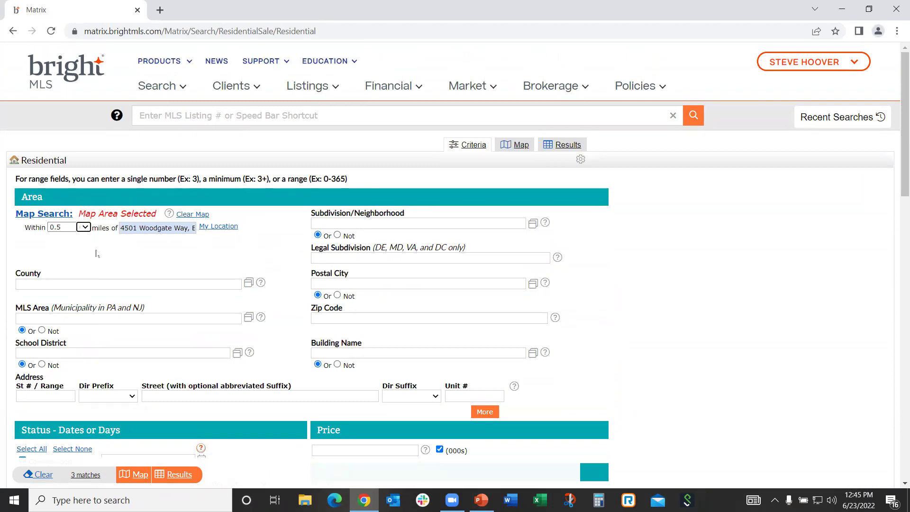
click(85, 228)
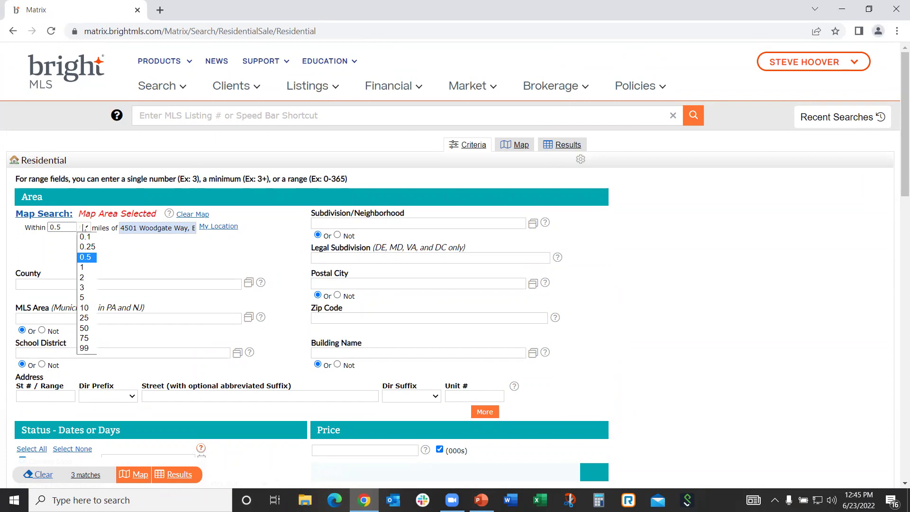
click(84, 267)
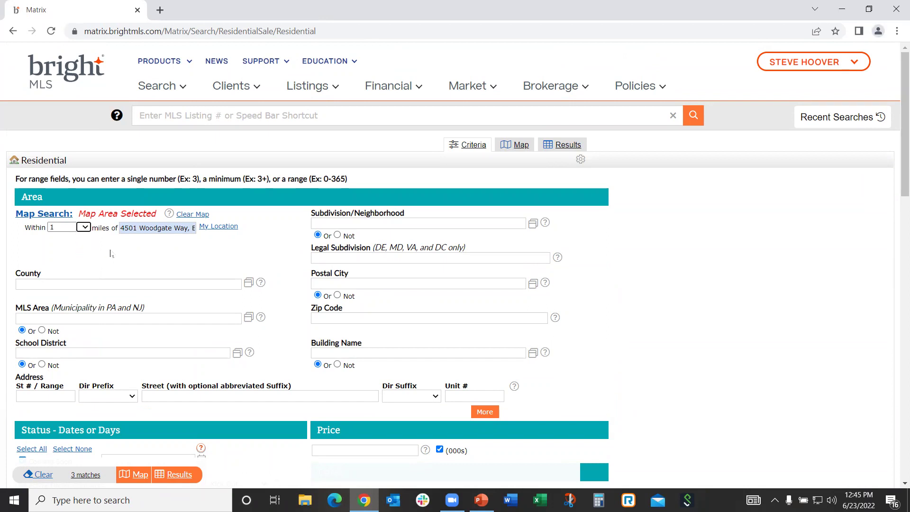
click(85, 227)
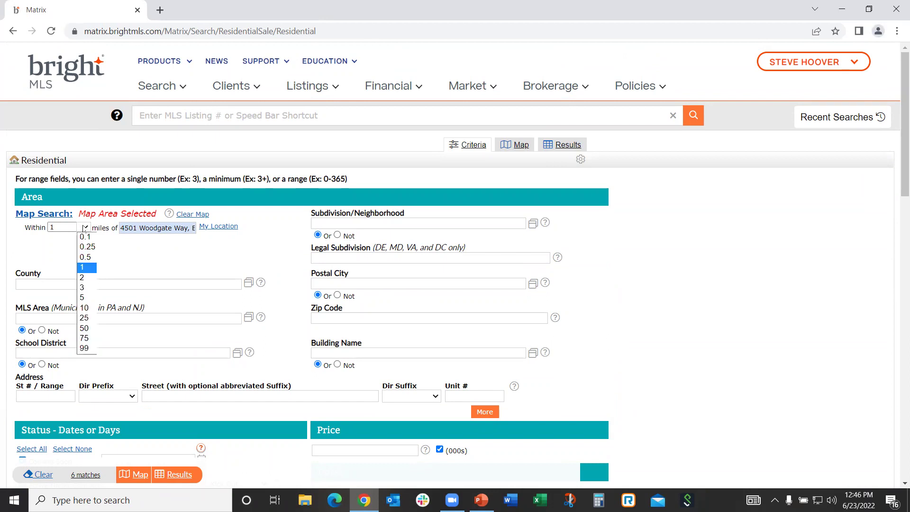
click(84, 278)
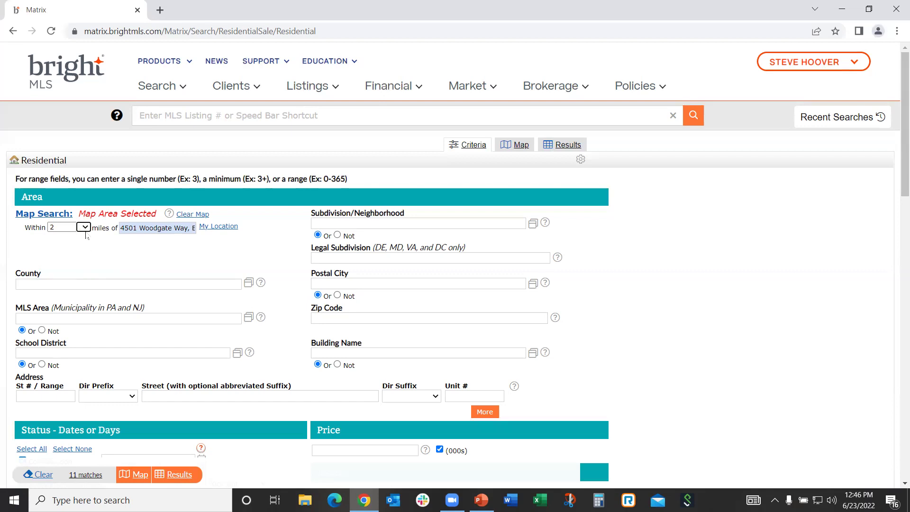
Widen the radius to 3 miles, then settle back on 2 miles
click(85, 228)
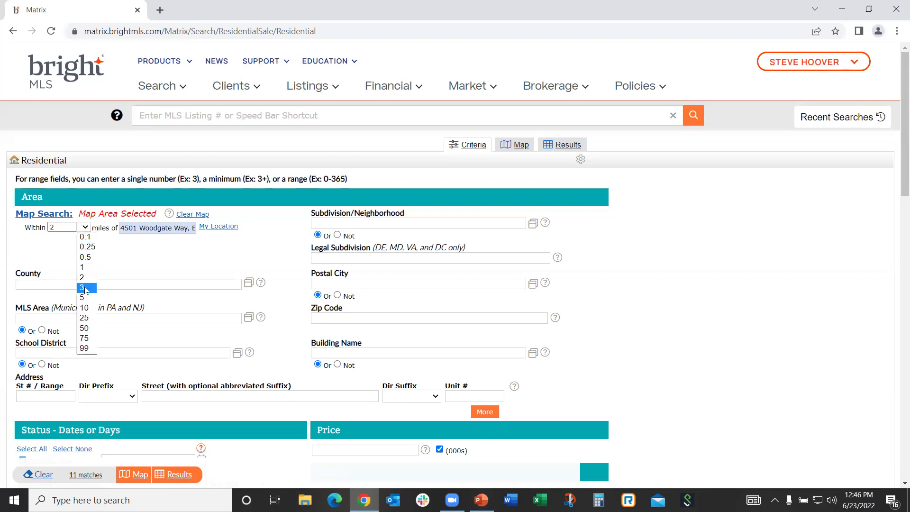
click(84, 287)
click(104, 268)
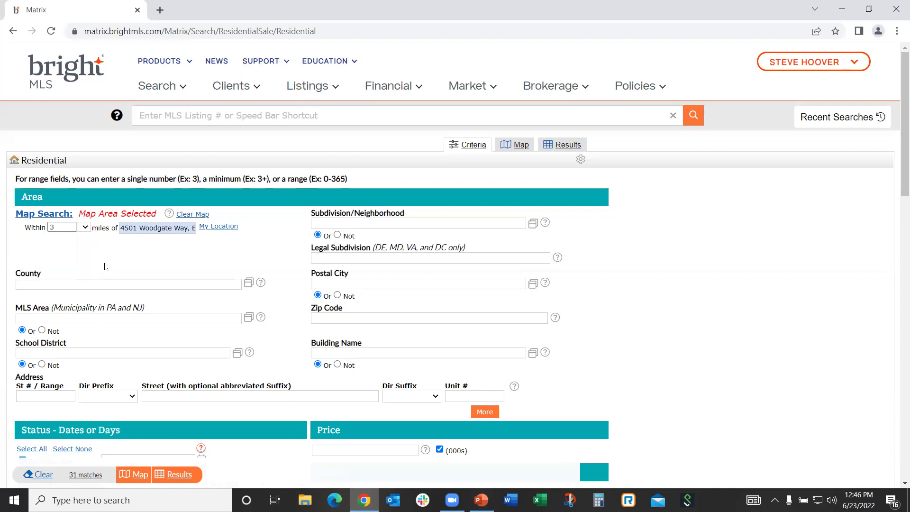
click(85, 229)
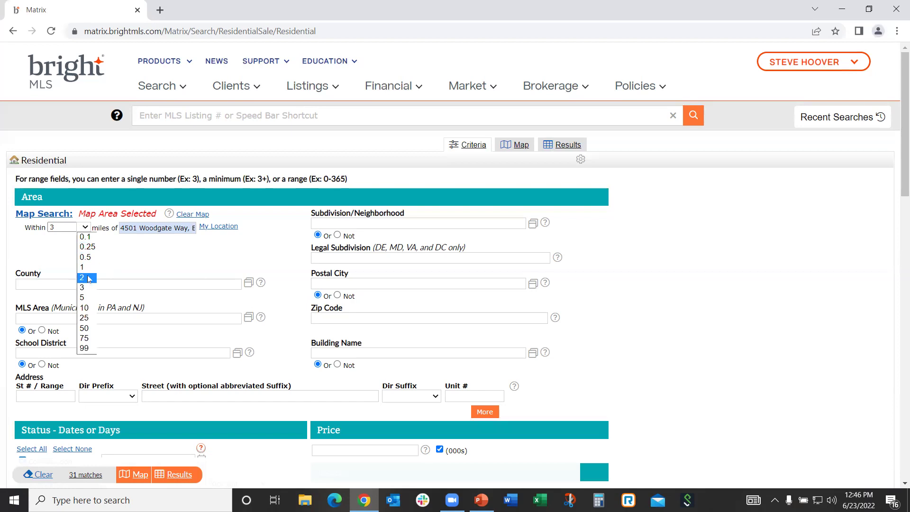
click(88, 278)
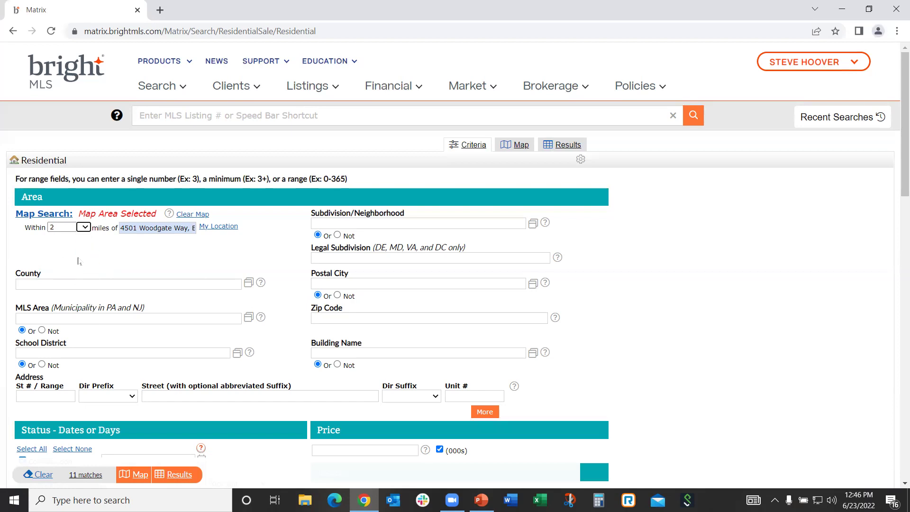
click(84, 227)
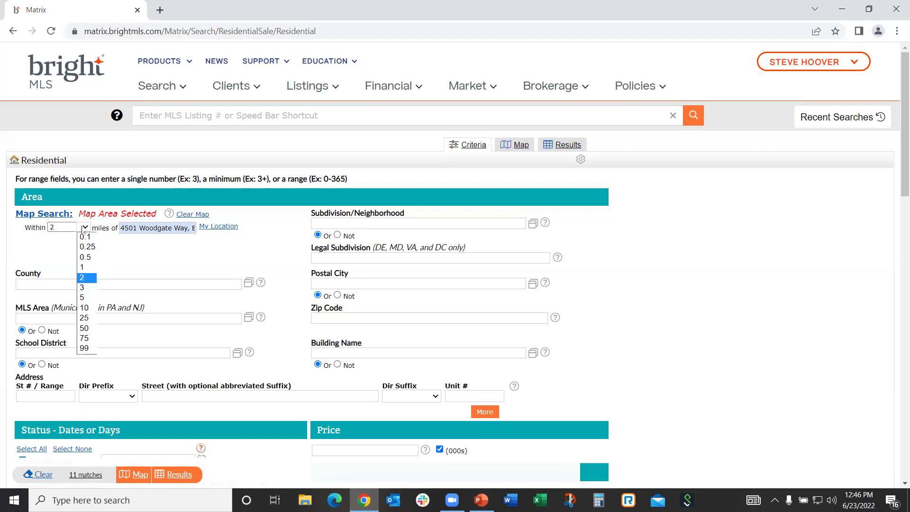
click(65, 243)
Enter a custom 1.75-mile radius and view the 10 matches on the map
drag(62, 227, 37, 227)
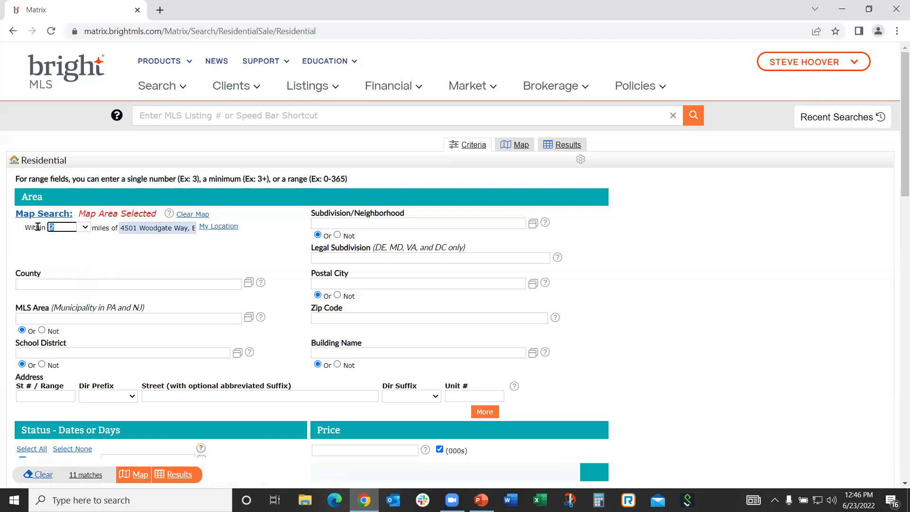
text(1.75)
click(66, 251)
click(85, 228)
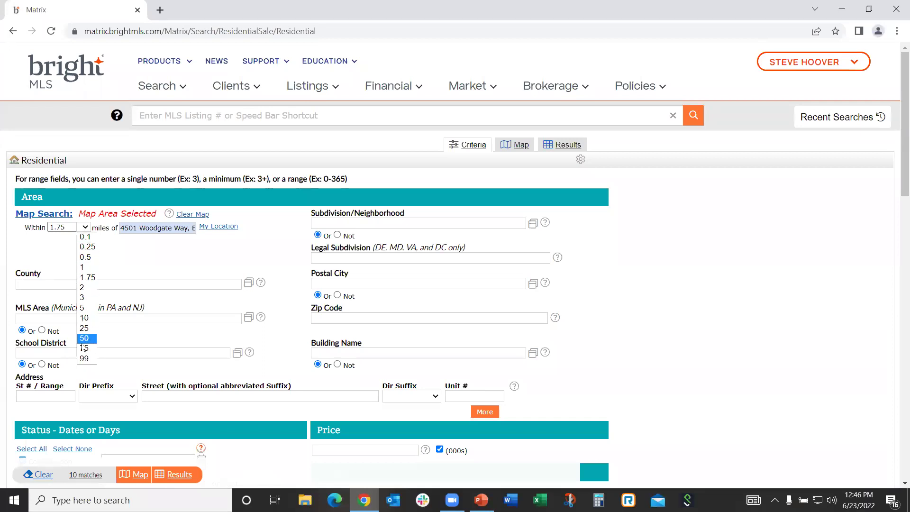
click(129, 261)
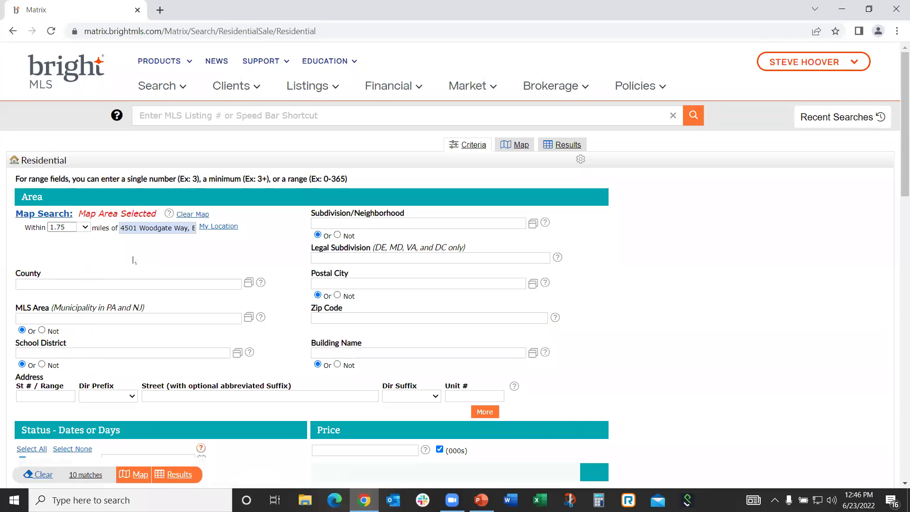
click(138, 475)
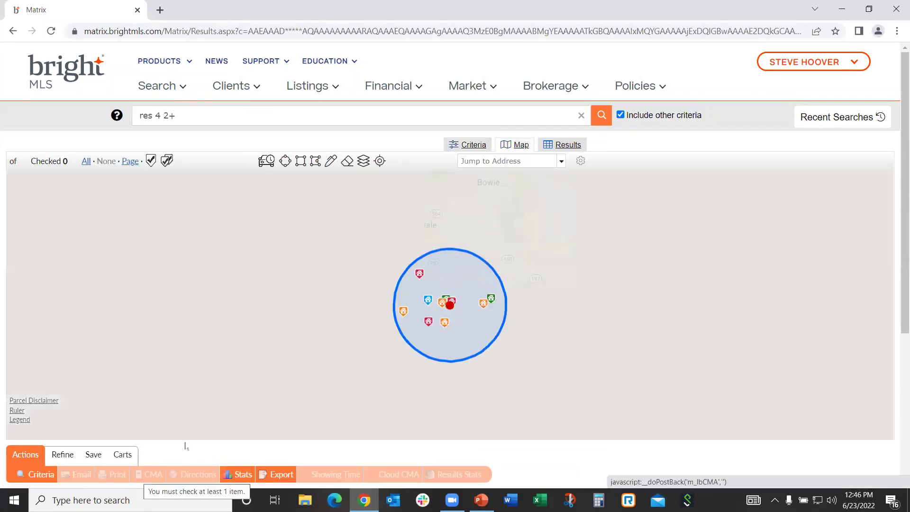
Check the map's 1.75-mile search circle, then show the results table of 10 homes
click(457, 312)
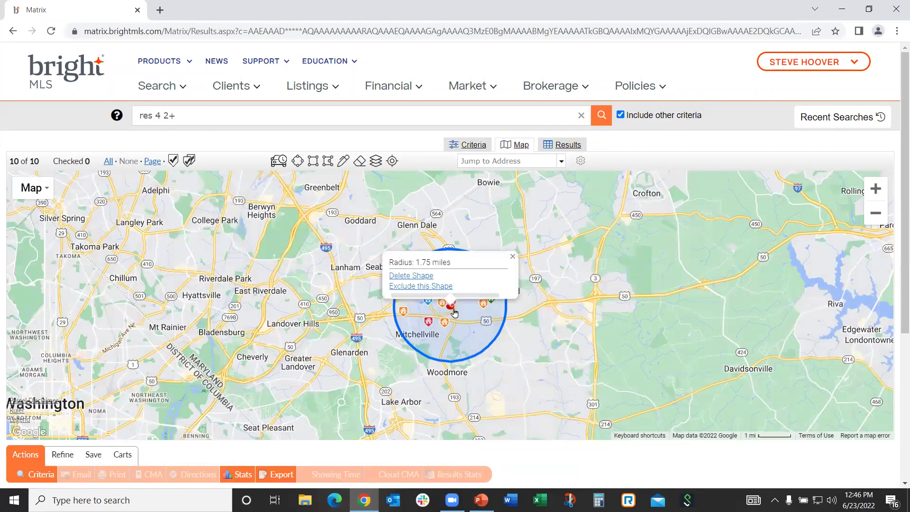
click(643, 381)
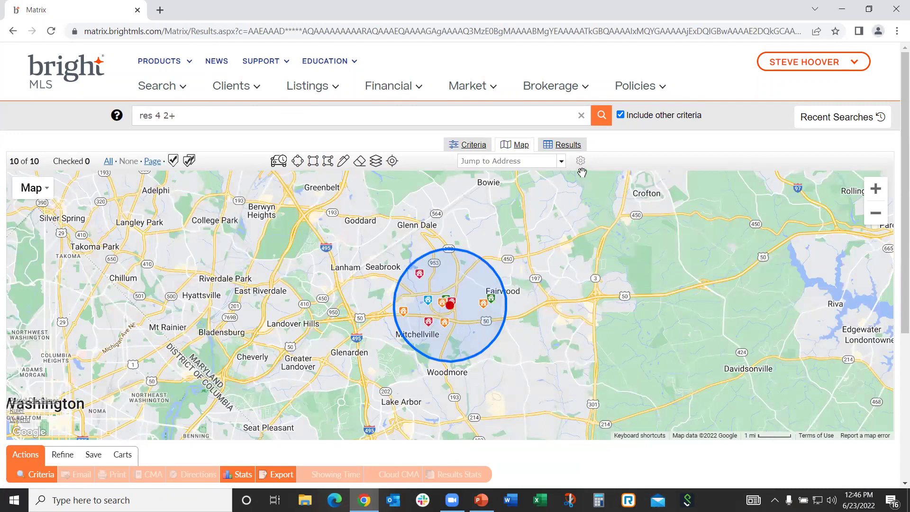
click(568, 146)
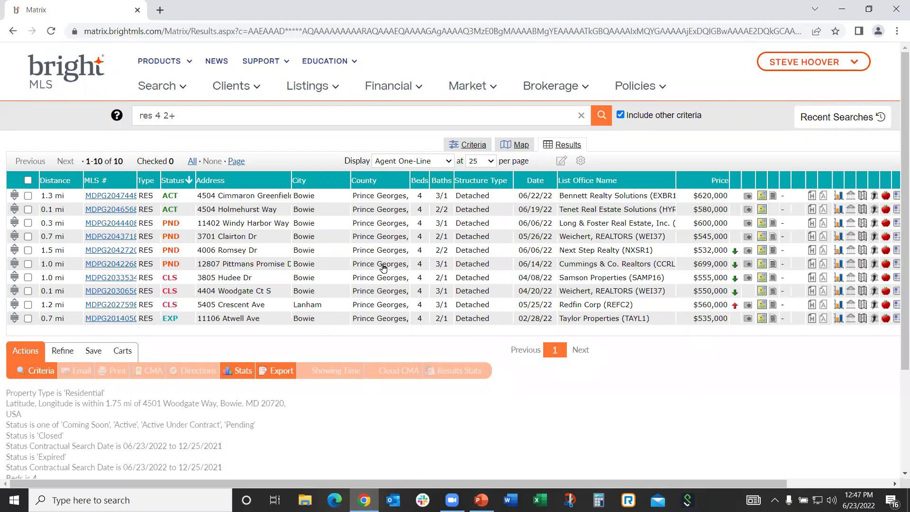
click(449, 163)
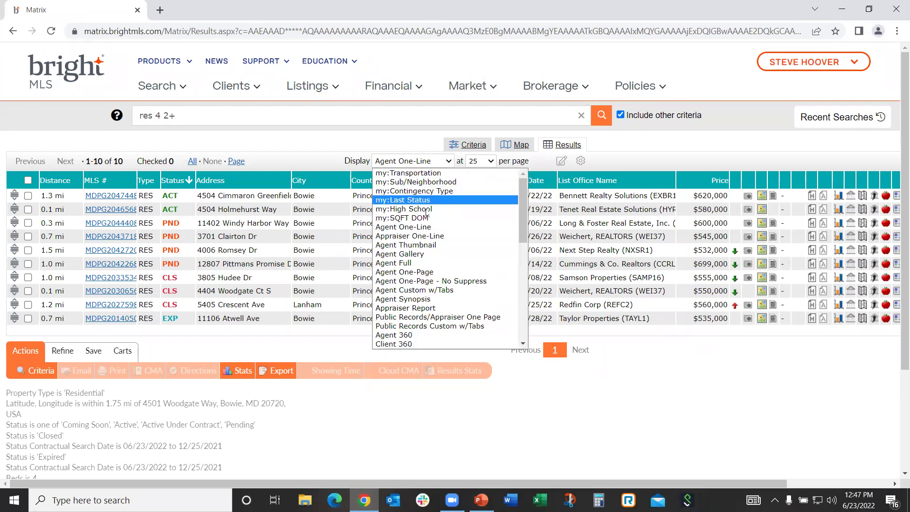
click(428, 247)
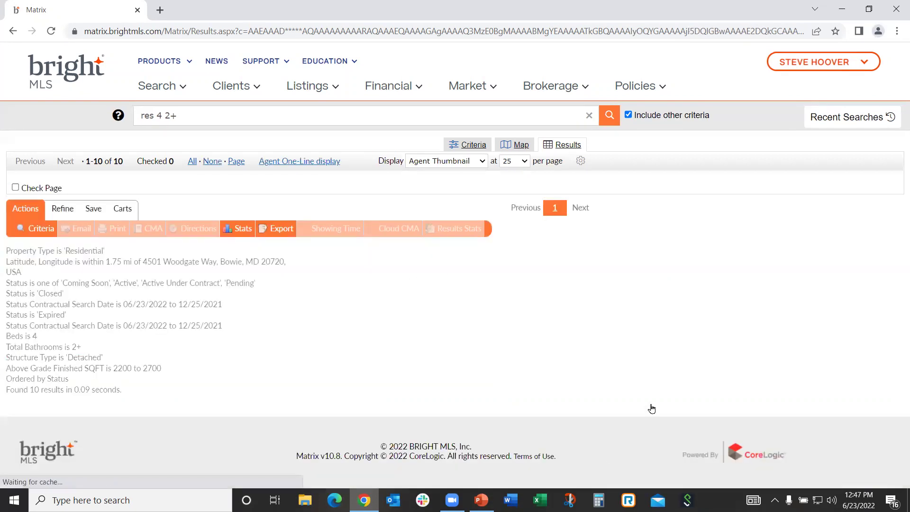
scroll(618, 300, down, 2)
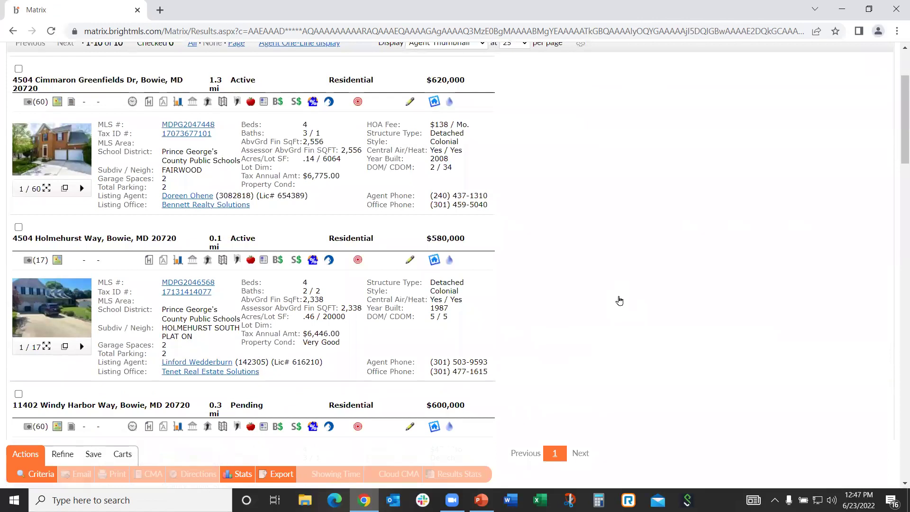
scroll(618, 299, down, 4)
scroll(618, 300, down, 5)
scroll(619, 300, down, 6)
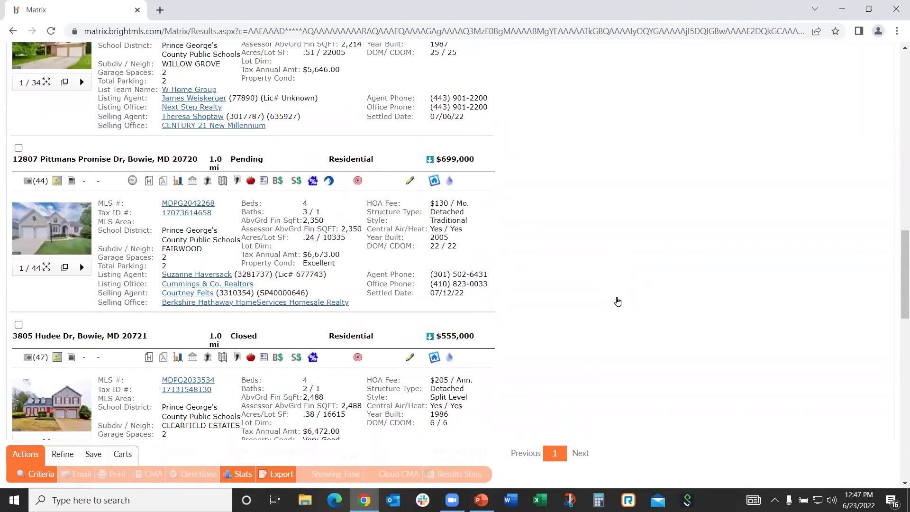
scroll(617, 301, down, 7)
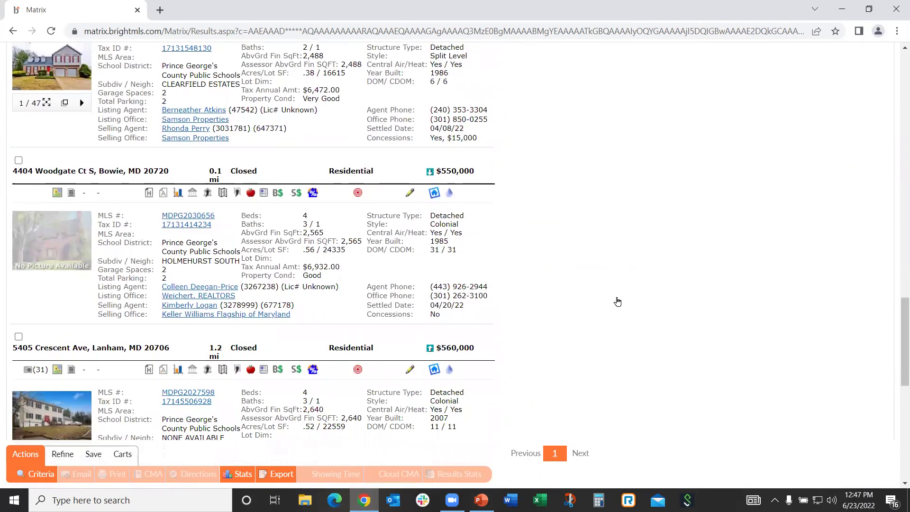
scroll(617, 301, down, 1)
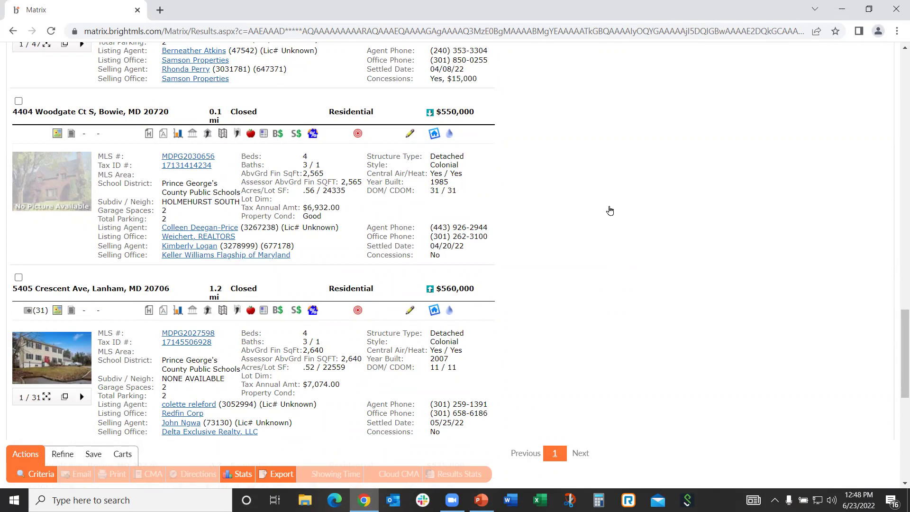
scroll(602, 218, down, 1)
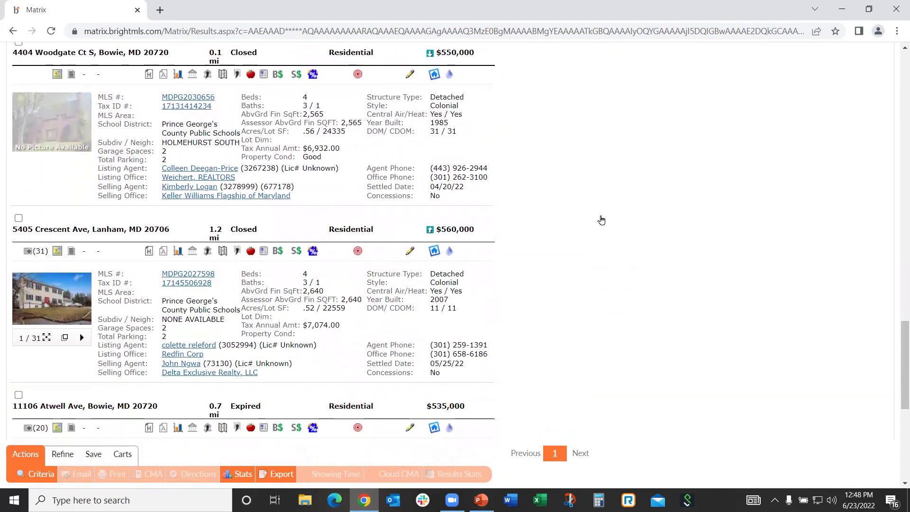
scroll(601, 220, down, 1)
scroll(601, 219, down, 1)
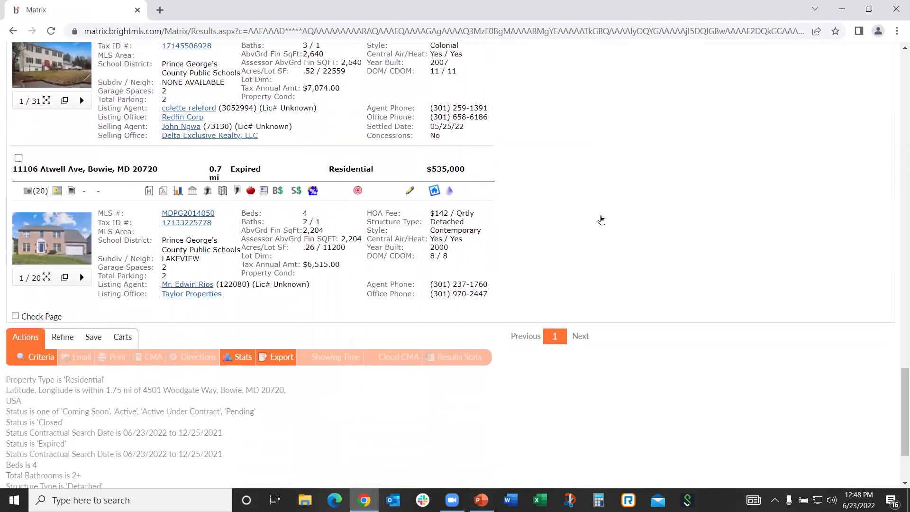
scroll(600, 220, up, 3)
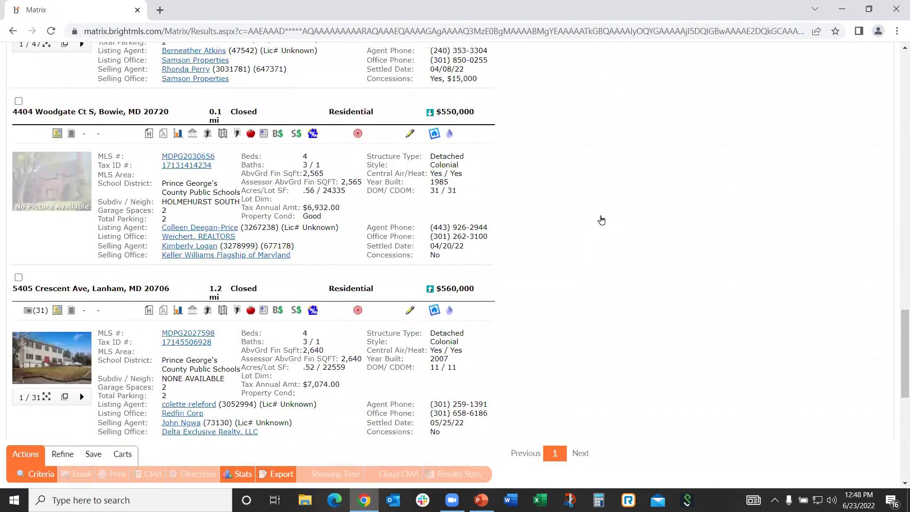
scroll(600, 222, up, 1)
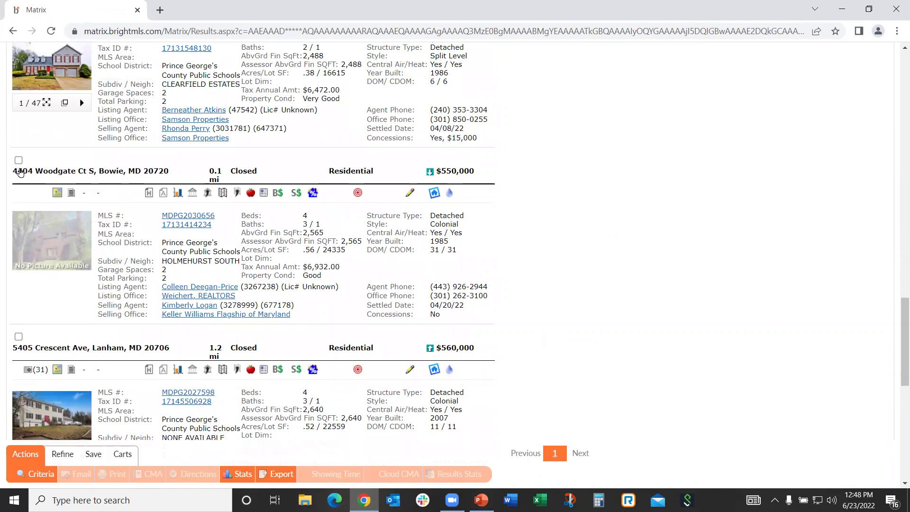
click(18, 161)
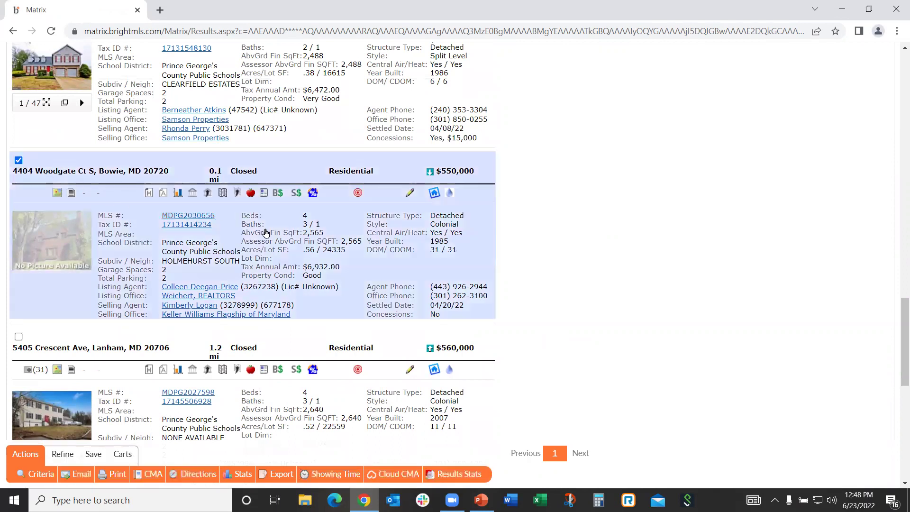
Show the results as the Agent One-Line table, then return to the search criteria
scroll(597, 248, up, 11)
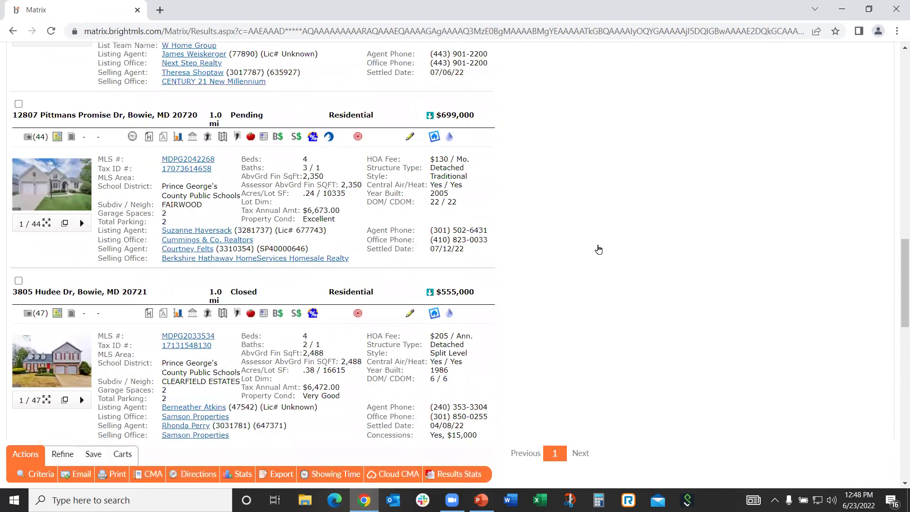
scroll(594, 245, up, 10)
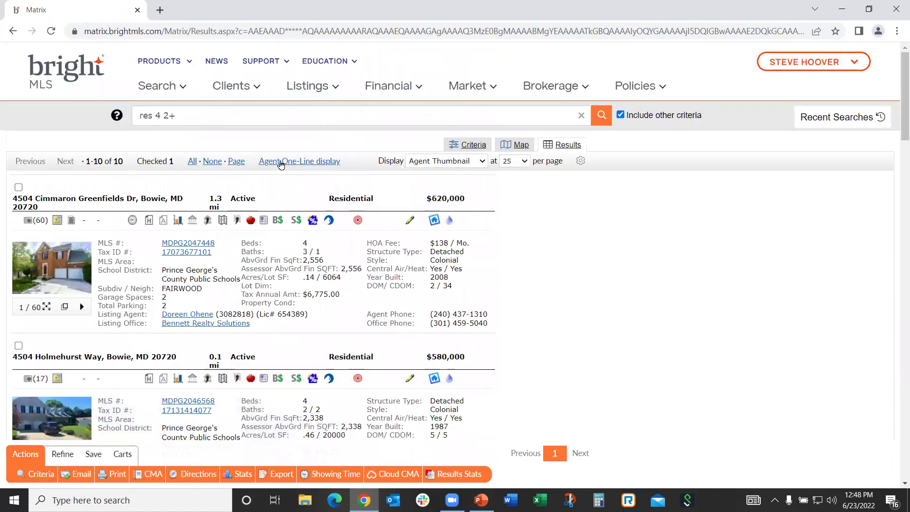
click(280, 161)
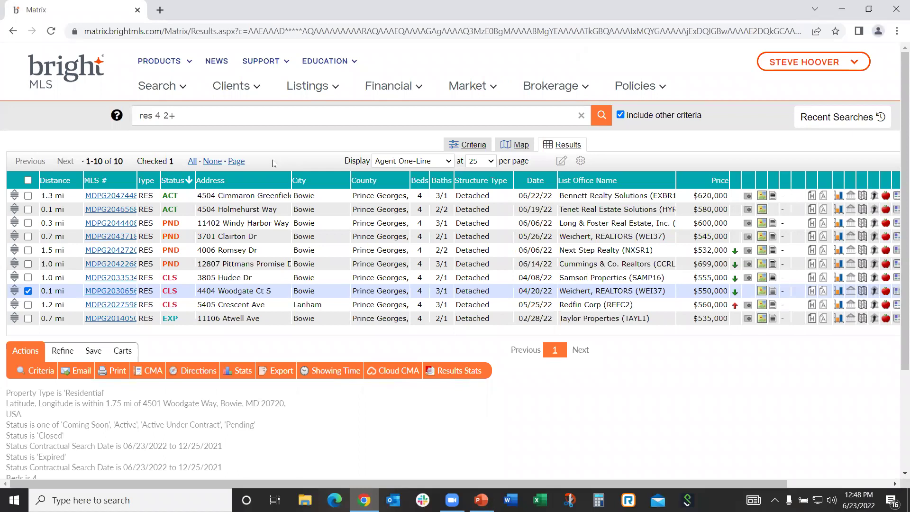
click(44, 374)
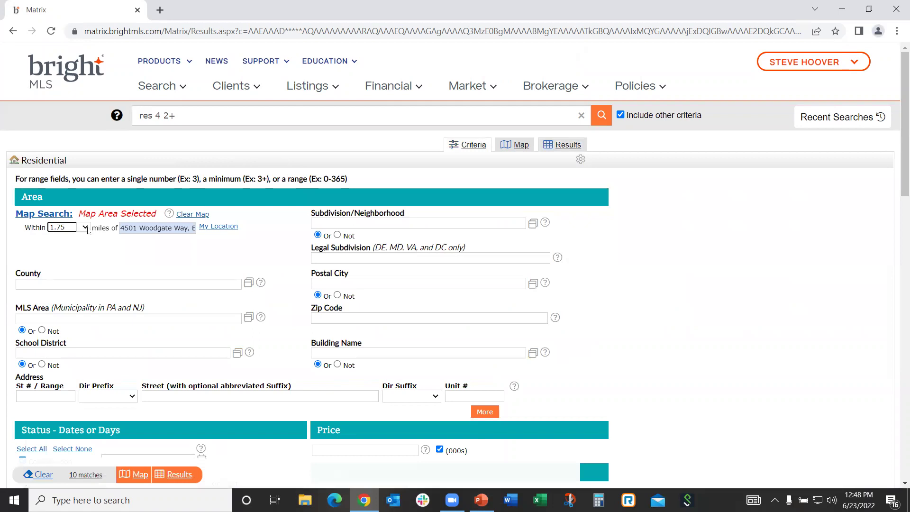
Widen the search radius to 2 miles and rerun the search
click(87, 228)
click(90, 297)
click(175, 477)
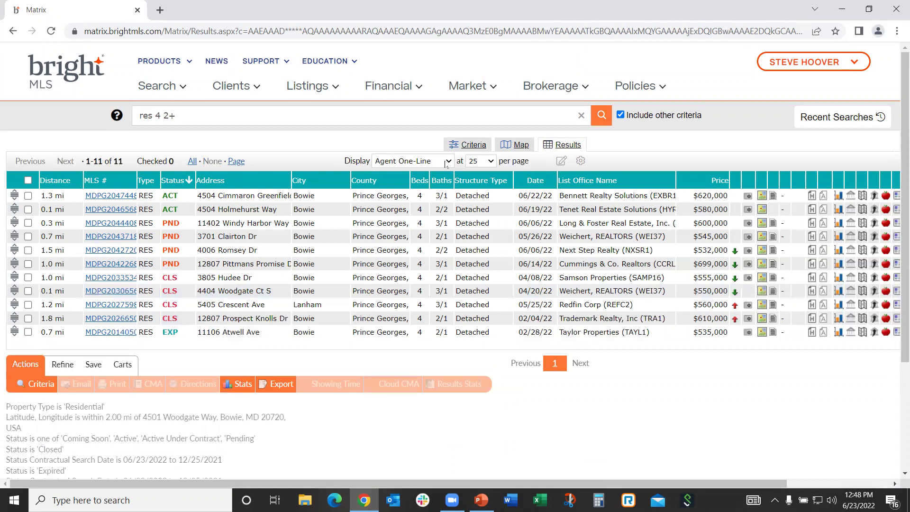
click(446, 162)
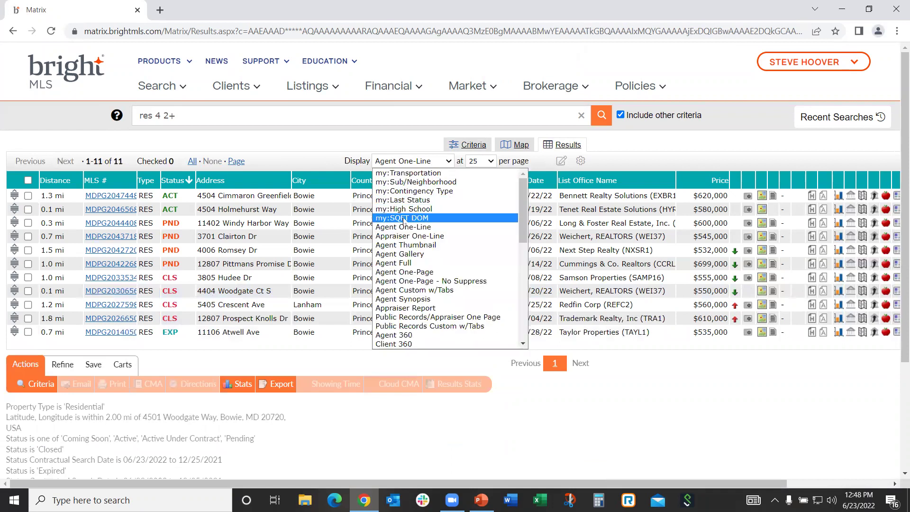
click(402, 247)
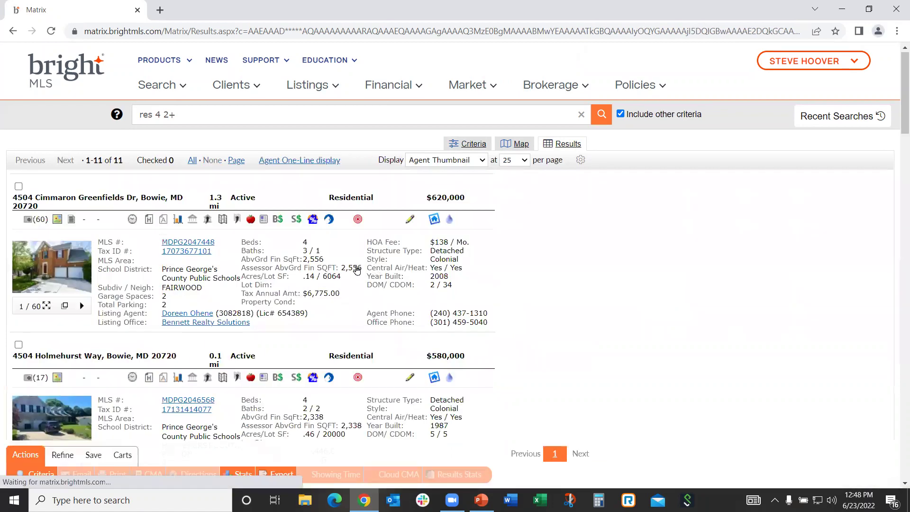
scroll(357, 269, down, 10)
scroll(384, 268, down, 10)
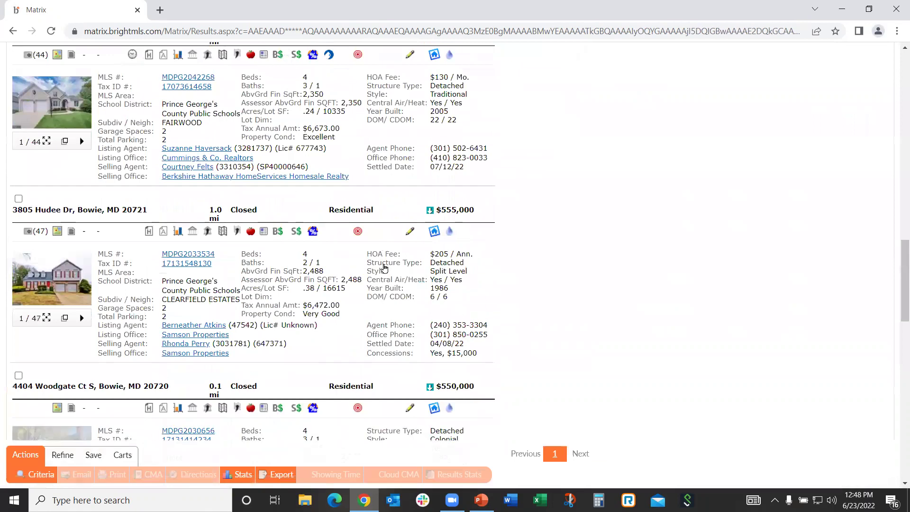
scroll(384, 268, down, 10)
scroll(384, 268, down, 7)
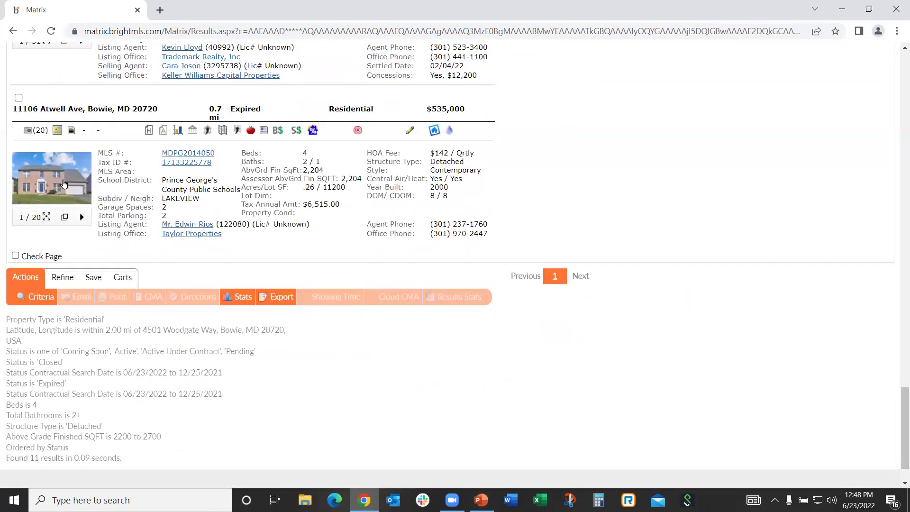
scroll(60, 185, up, 3)
scroll(277, 236, down, 4)
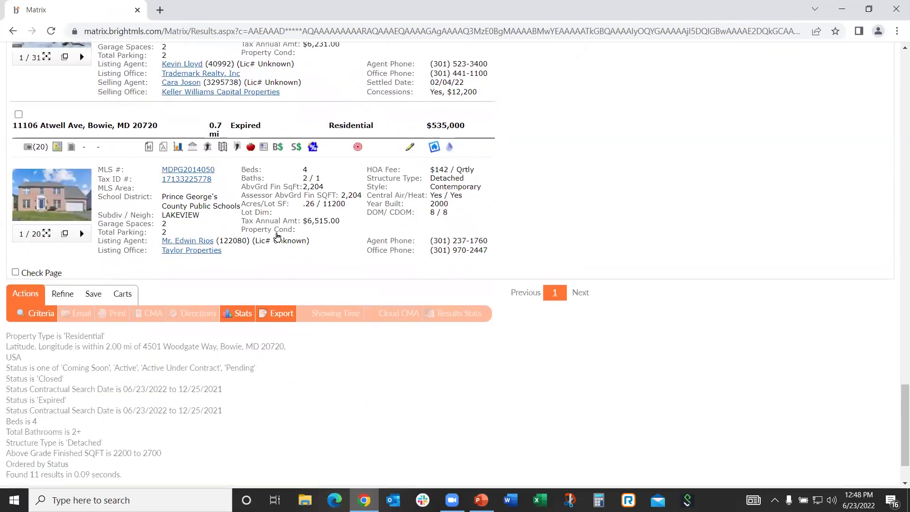
scroll(277, 236, up, 7)
scroll(276, 237, up, 4)
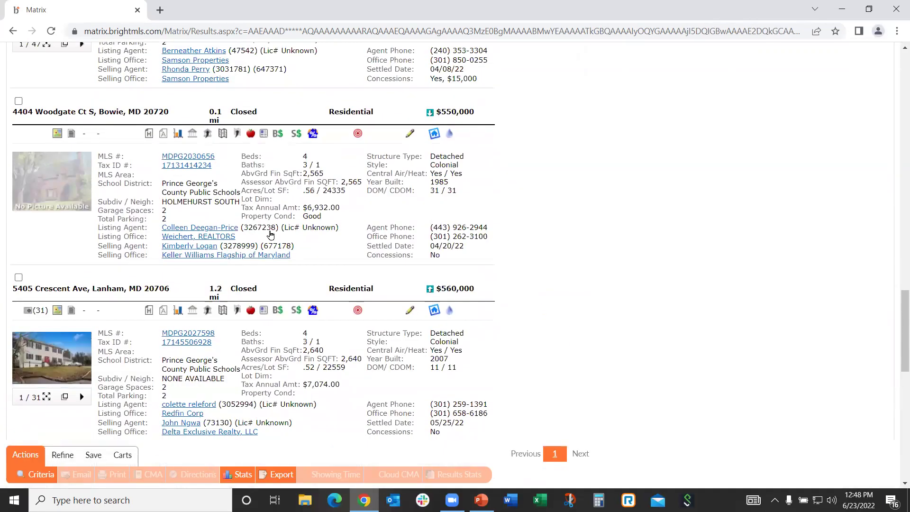
click(18, 161)
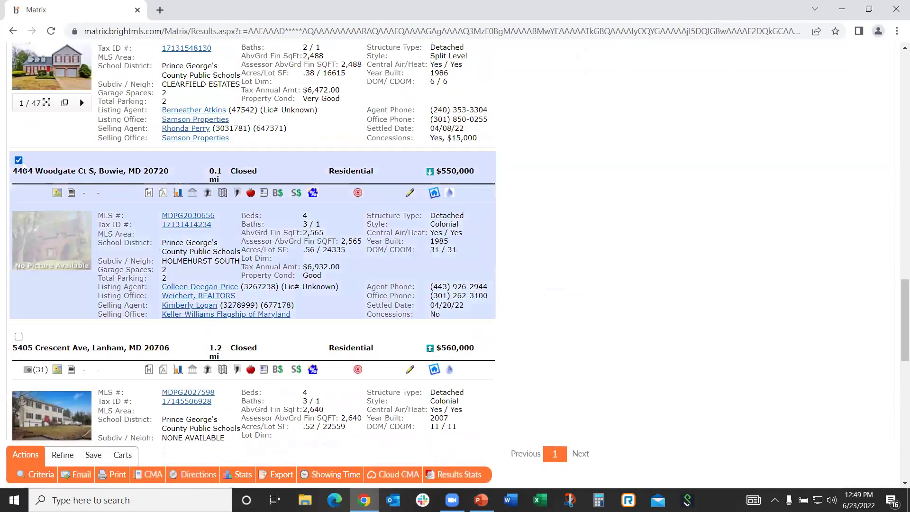
Return the 11 results to the Agent One-Line table and bring up the refine options
scroll(280, 230, up, 4)
scroll(283, 231, up, 20)
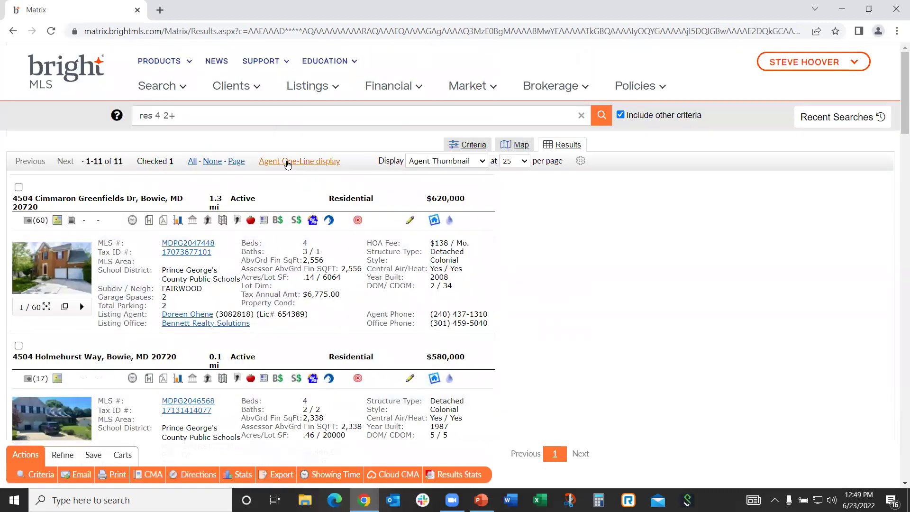
click(286, 162)
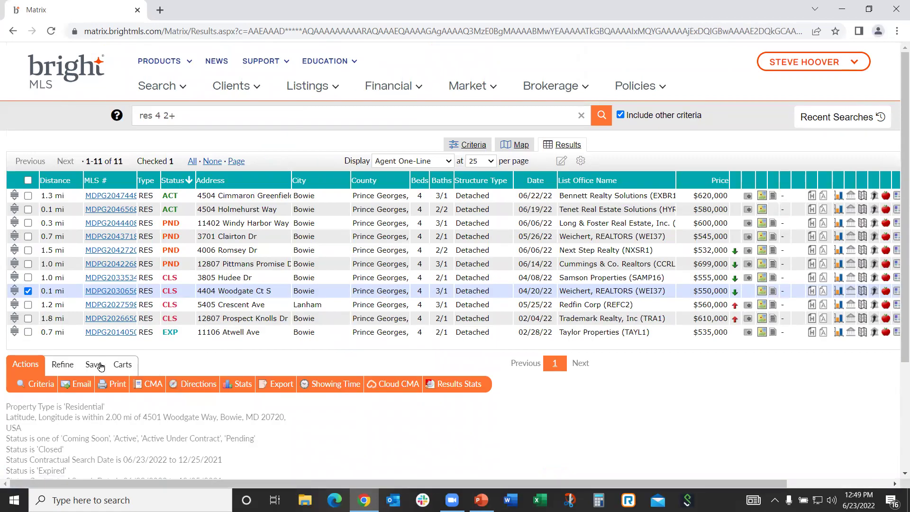
click(62, 366)
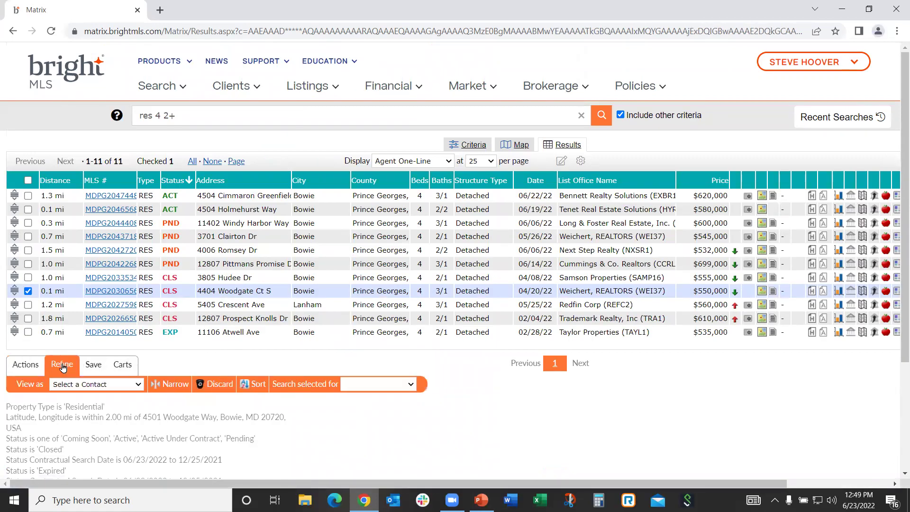
click(220, 385)
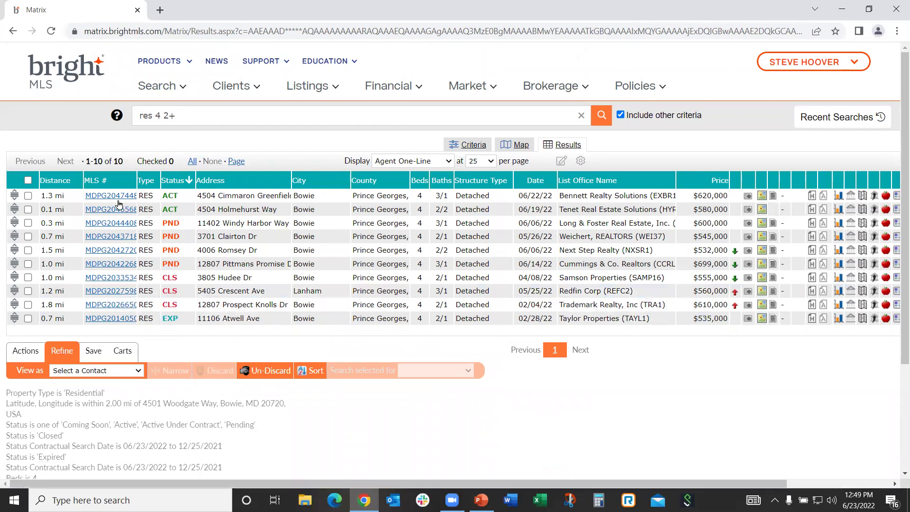
click(27, 351)
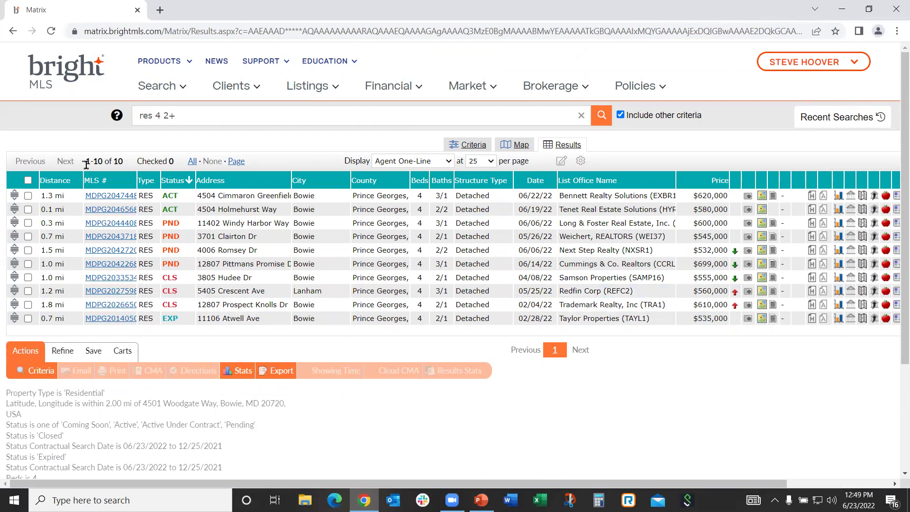
click(28, 180)
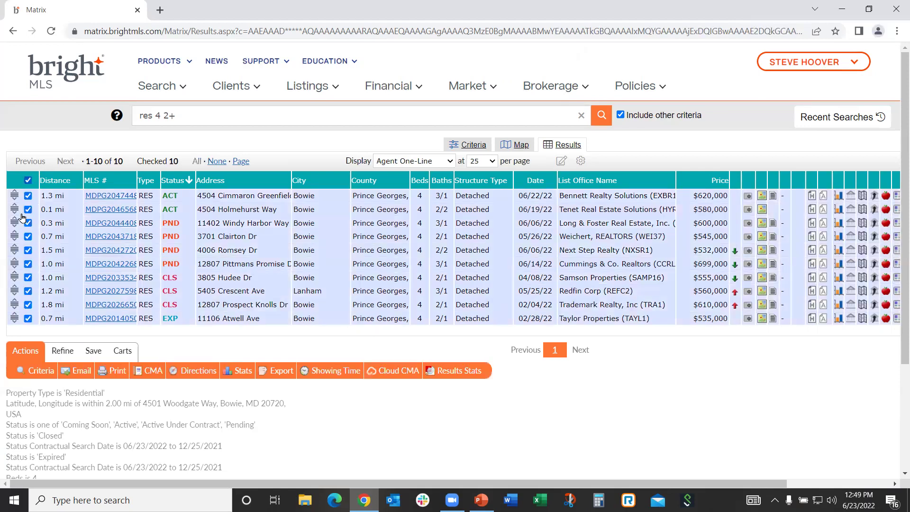
Start a CMA from the marked listings and choose the existing client from the full contact list
click(152, 373)
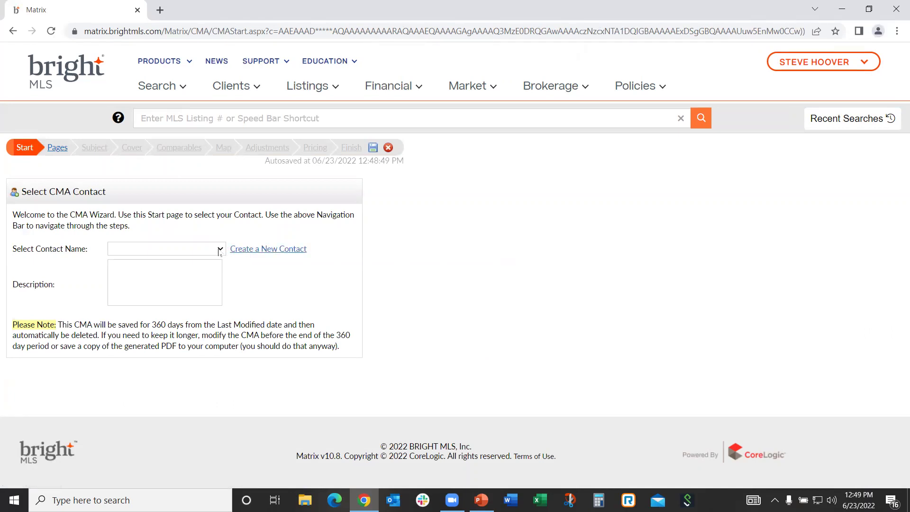
click(219, 251)
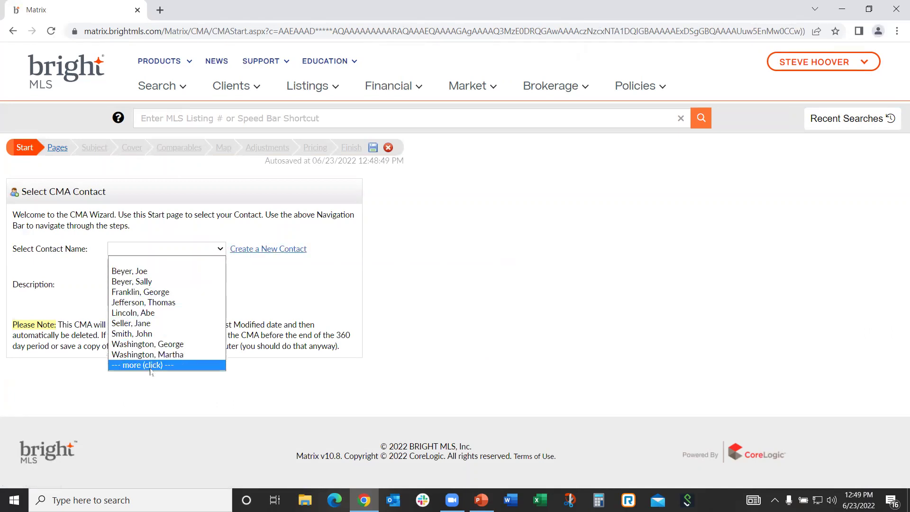
click(150, 366)
click(220, 250)
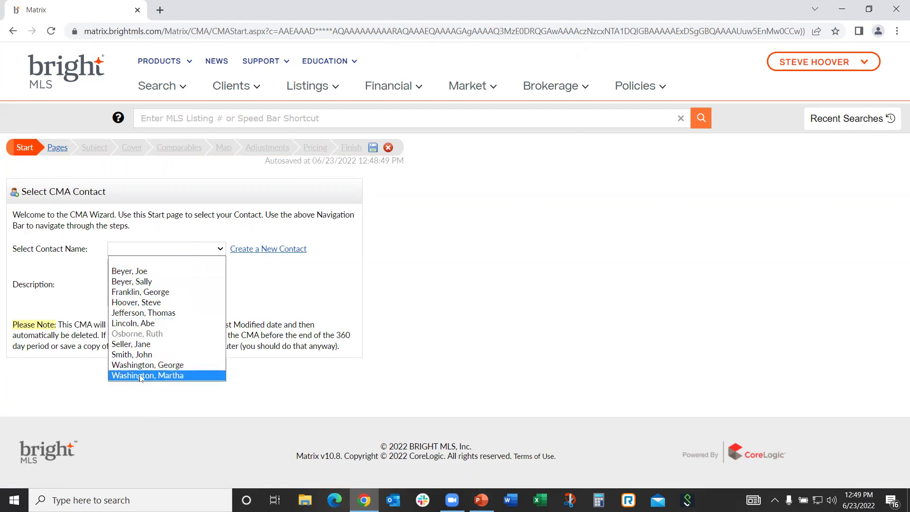
click(141, 283)
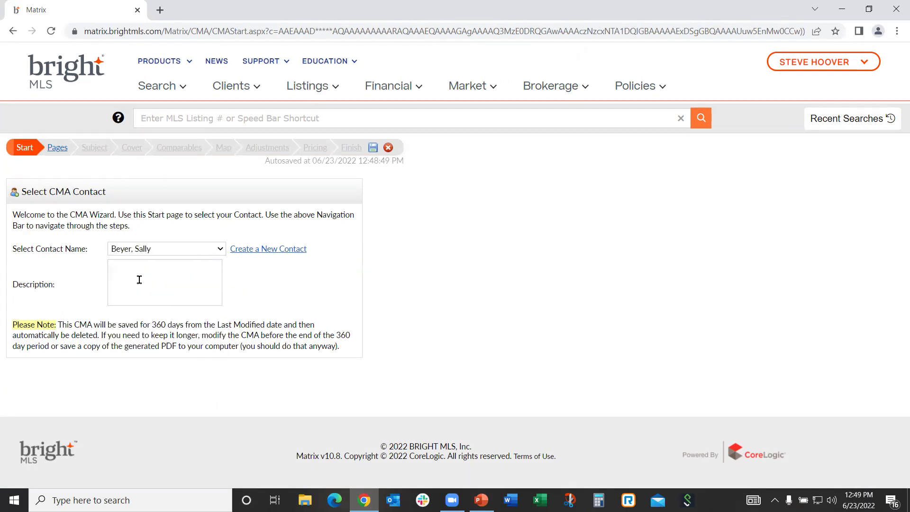
click(265, 251)
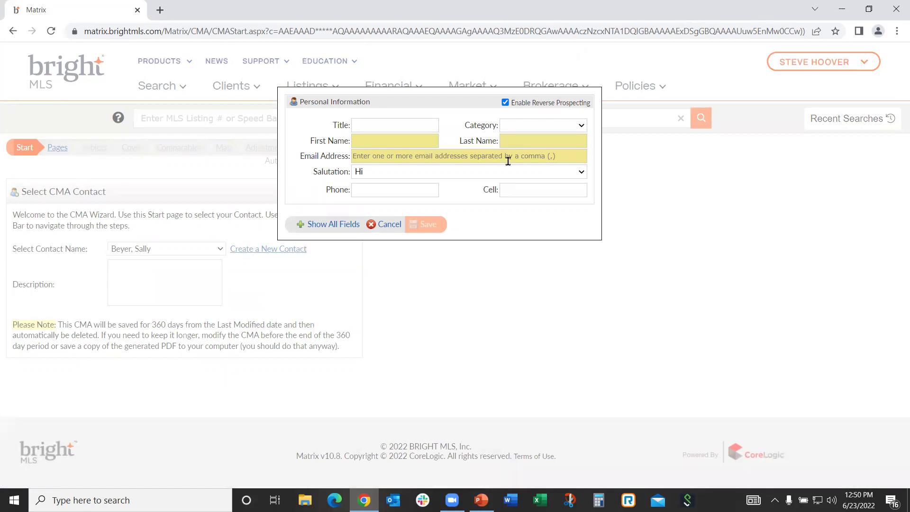
Expand the new-contact form to all fields, then cancel it without saving
click(320, 227)
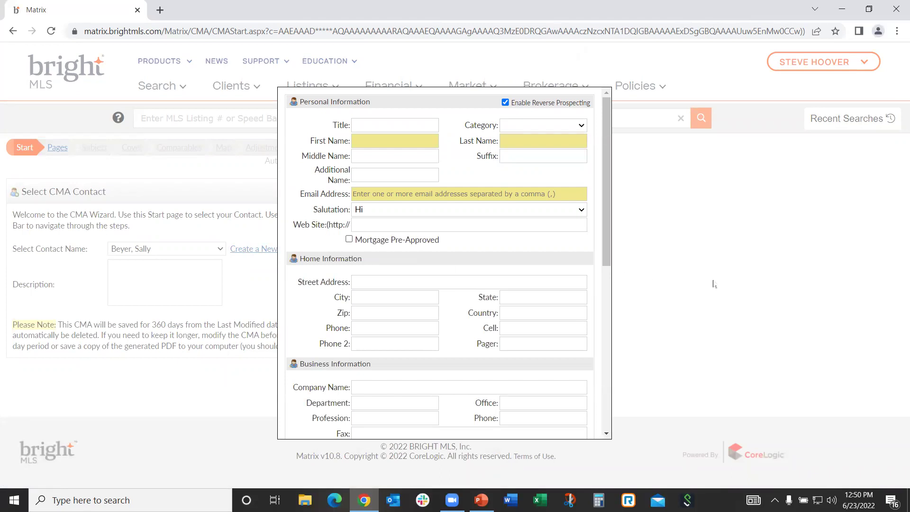
scroll(540, 318, down, 7)
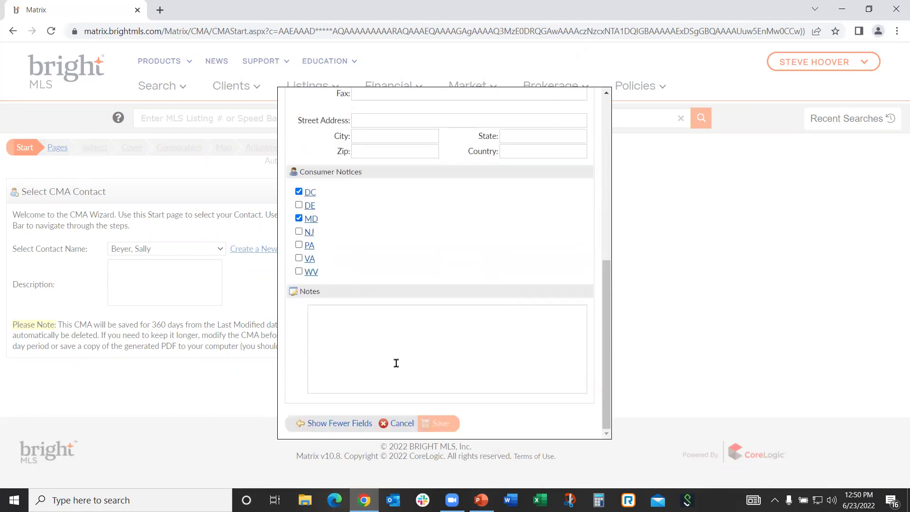
click(390, 431)
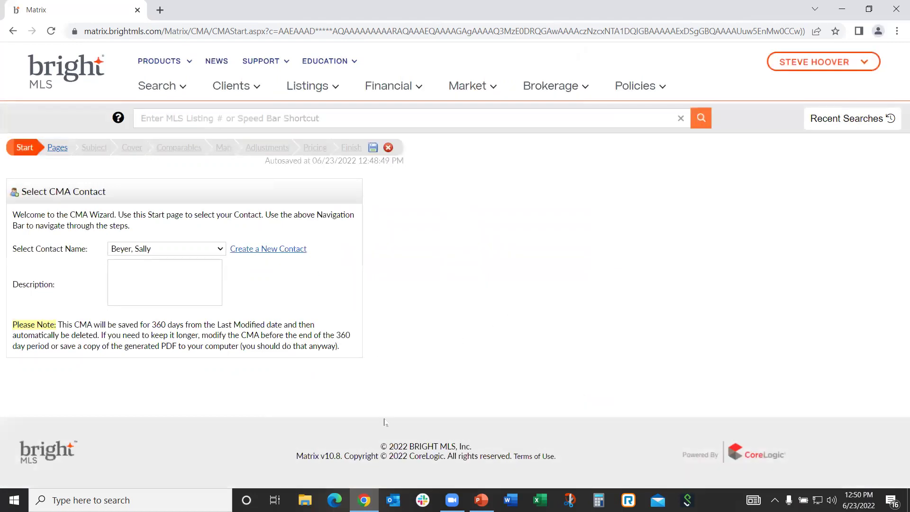
Enter the subject property's street address, city and state as the CMA description, then continue to Pages
click(123, 270)
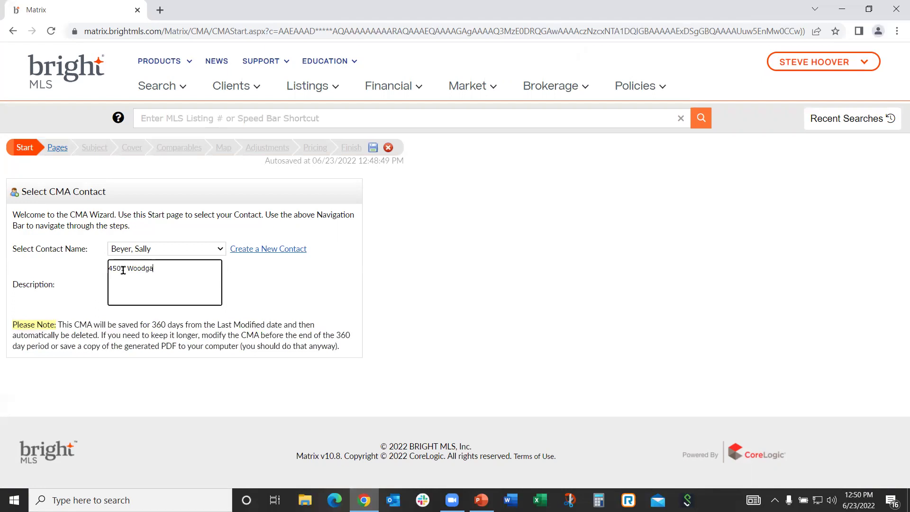
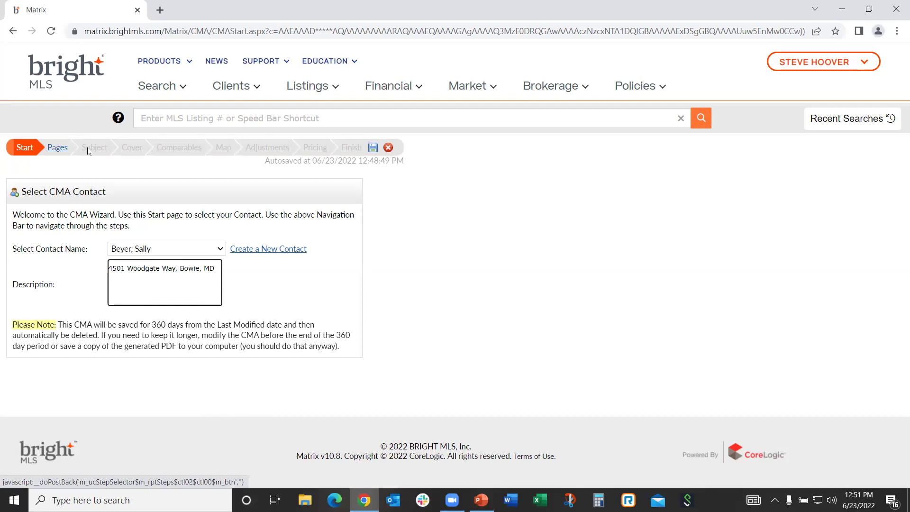
click(58, 147)
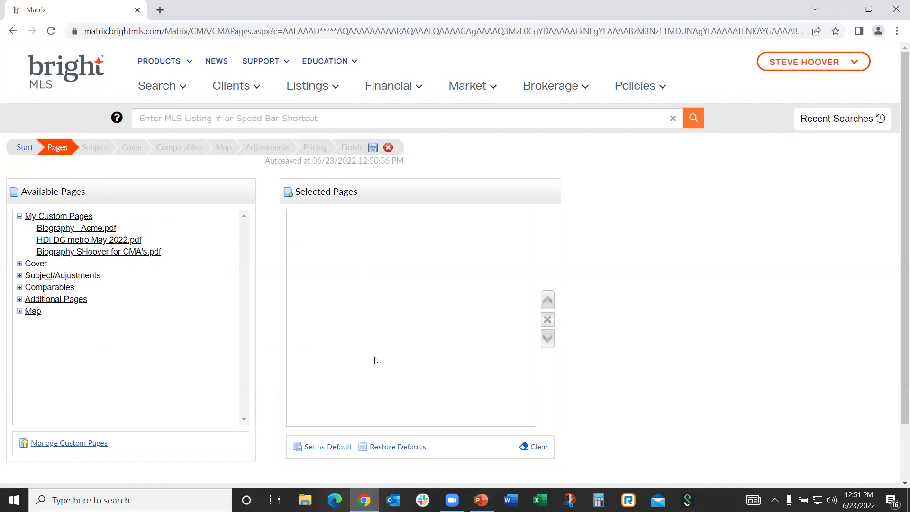
Add the Cover, Subject/Adjustments, Comparables, Additional Pages and CMA Map pages to Selected Pages
click(33, 266)
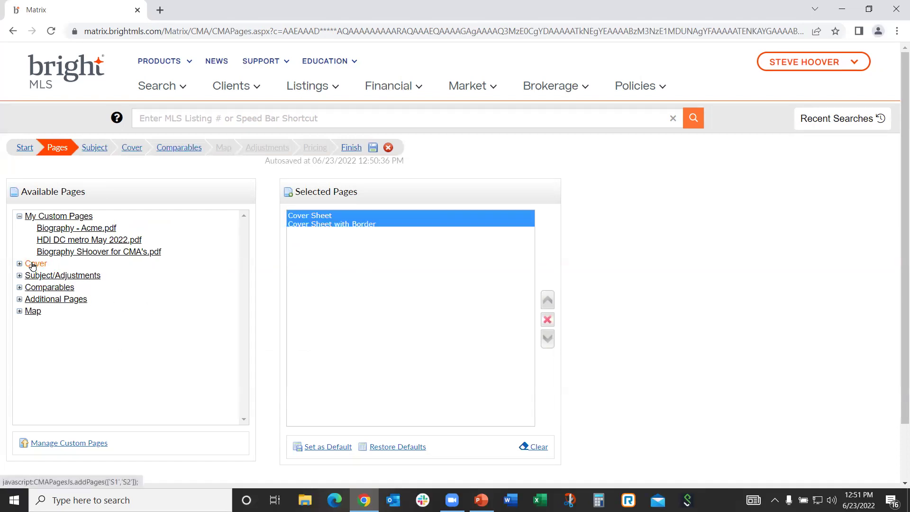
click(38, 278)
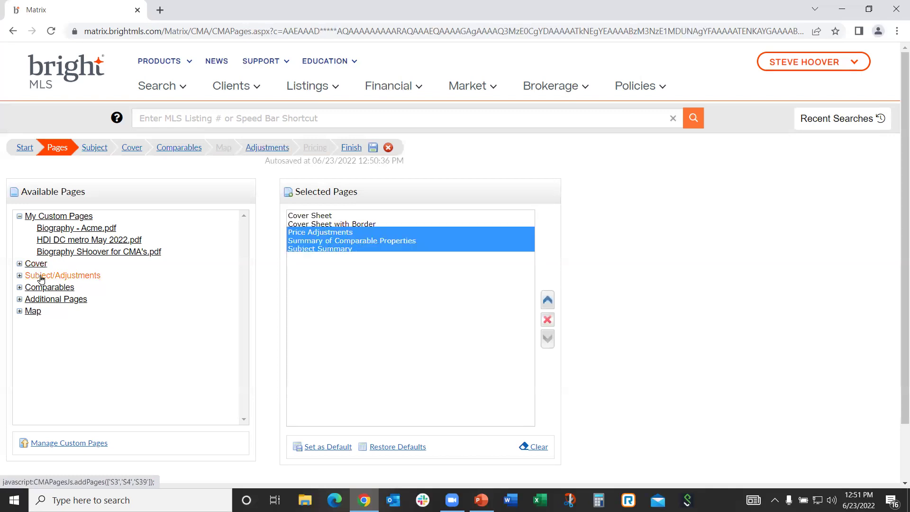
click(38, 287)
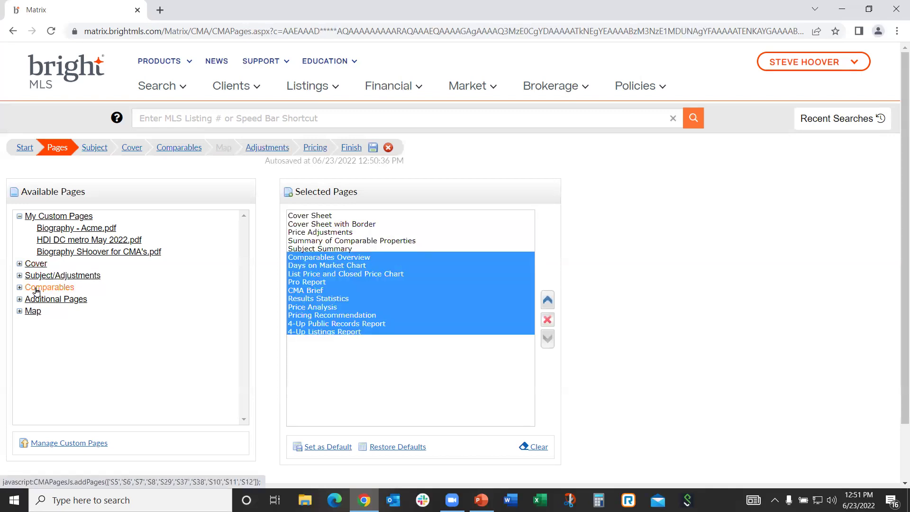
click(37, 299)
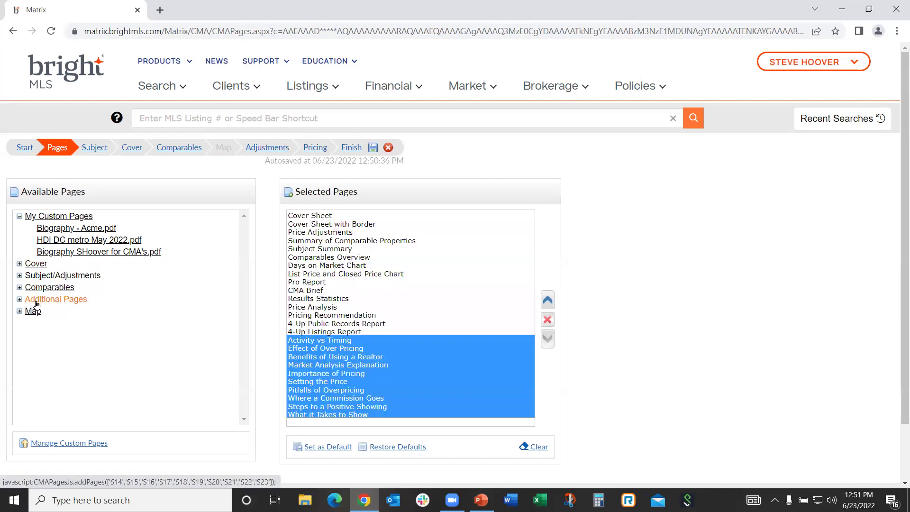
click(34, 311)
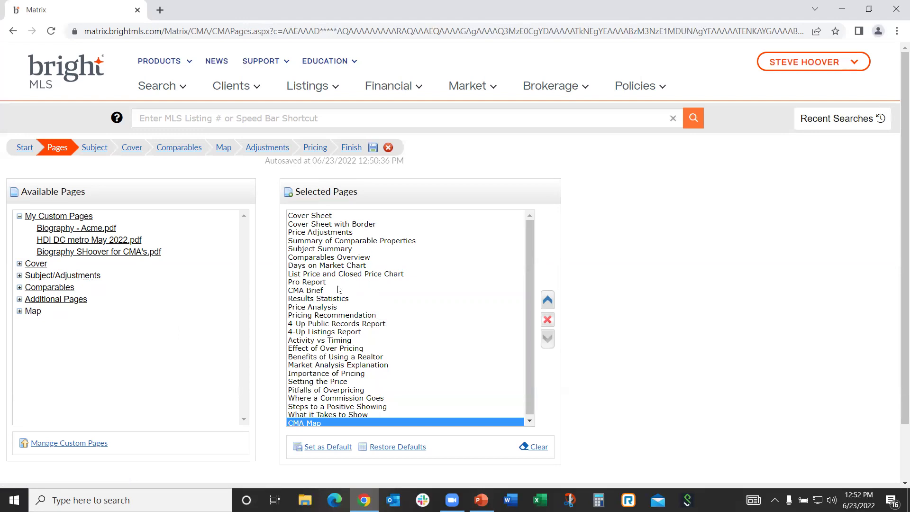
Remove the plain Cover Sheet and keep Cover Sheet with Border in first place after testing the arrows
click(314, 216)
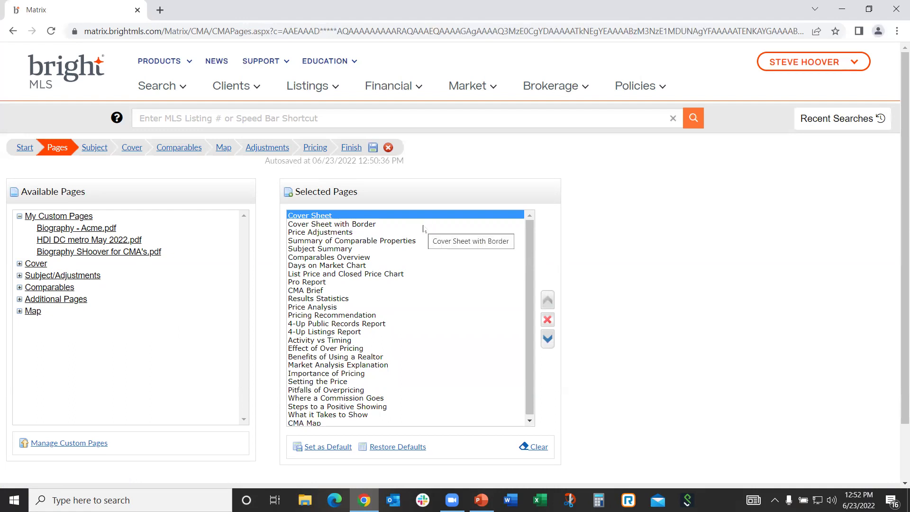
click(547, 321)
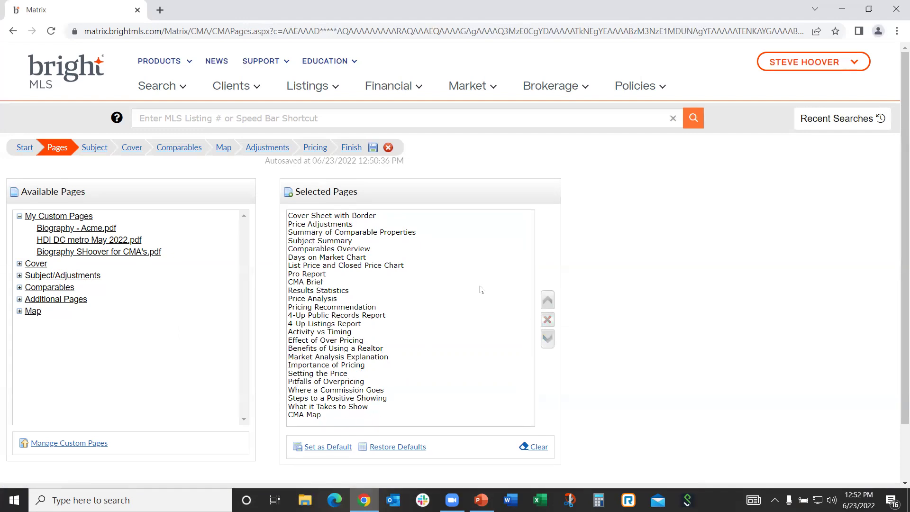
click(351, 216)
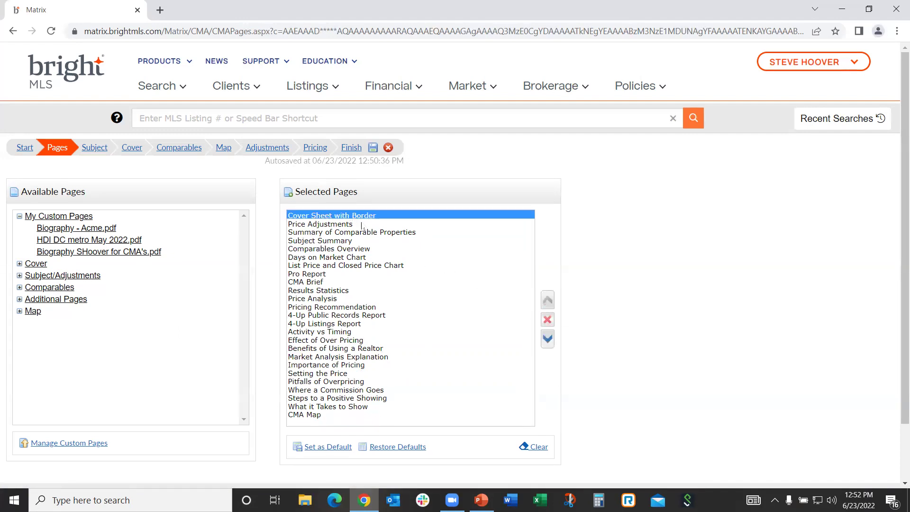
click(548, 338)
click(548, 338)
click(547, 338)
click(547, 338)
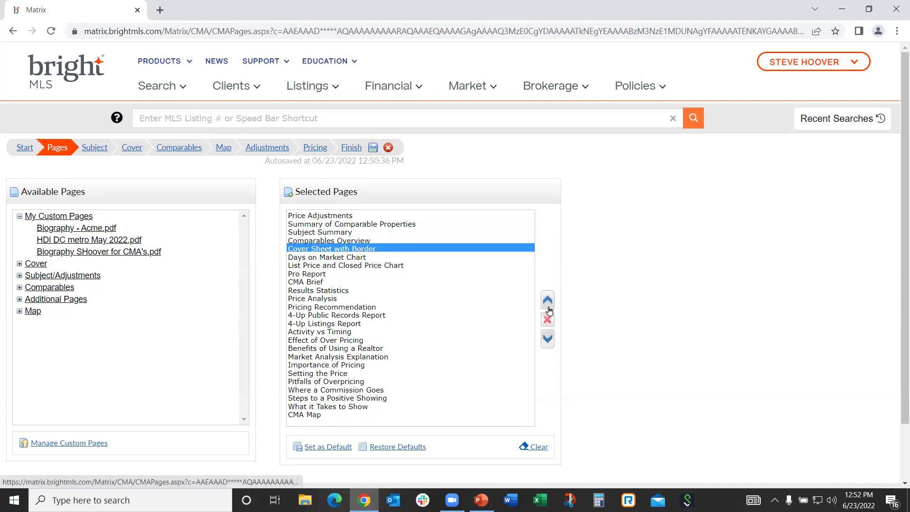
click(548, 299)
click(548, 300)
click(548, 300)
click(549, 300)
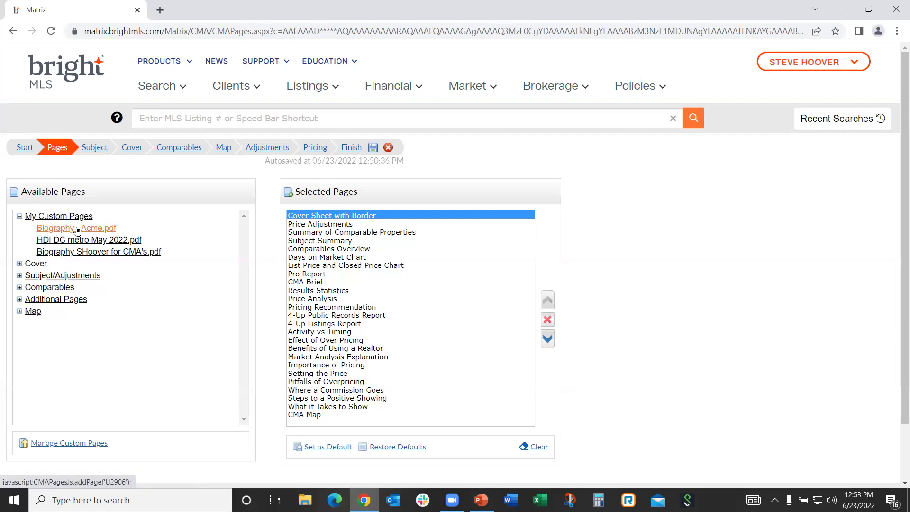
Append Biography - Acme.pdf and HDI DC metro May 2022.pdf after CMA Map, fixing a misplaced insert
click(51, 230)
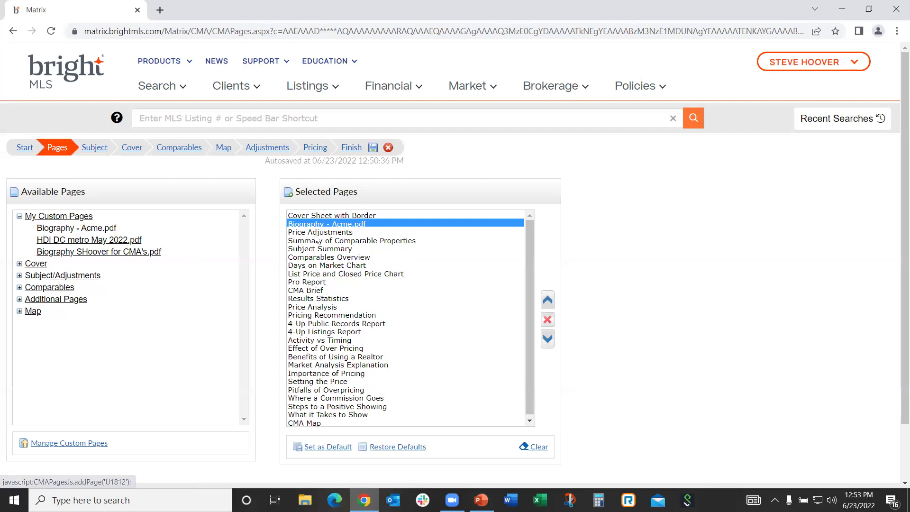
click(546, 319)
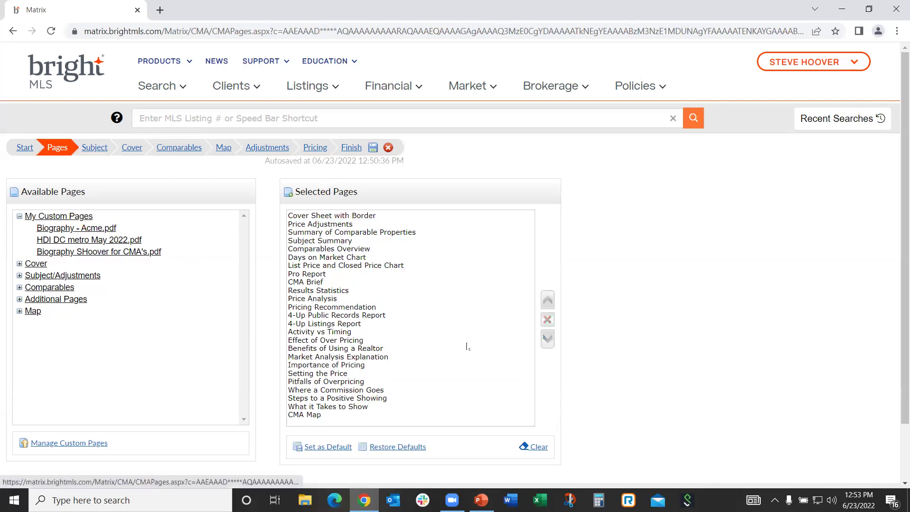
click(315, 416)
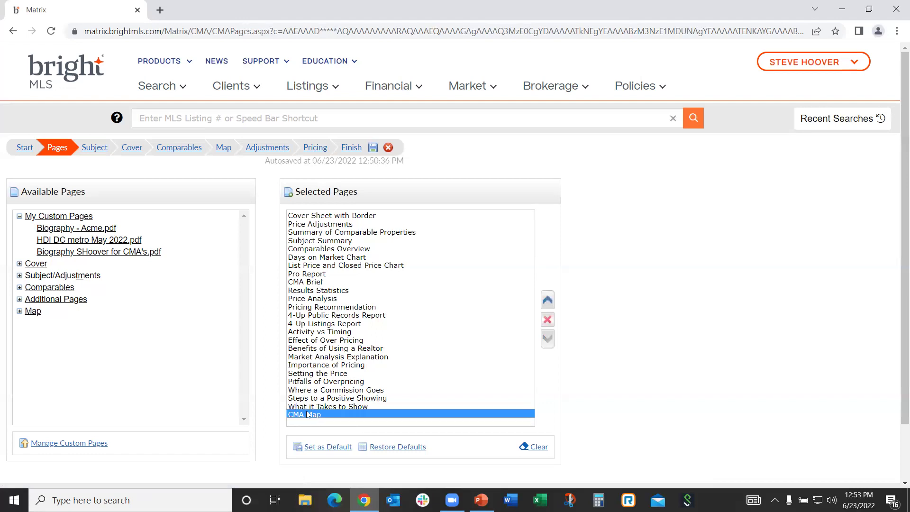
click(58, 229)
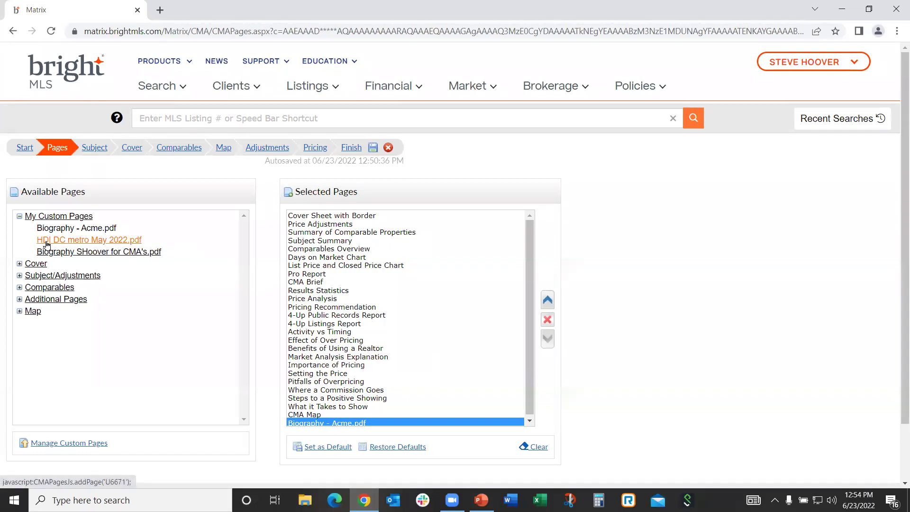
click(78, 243)
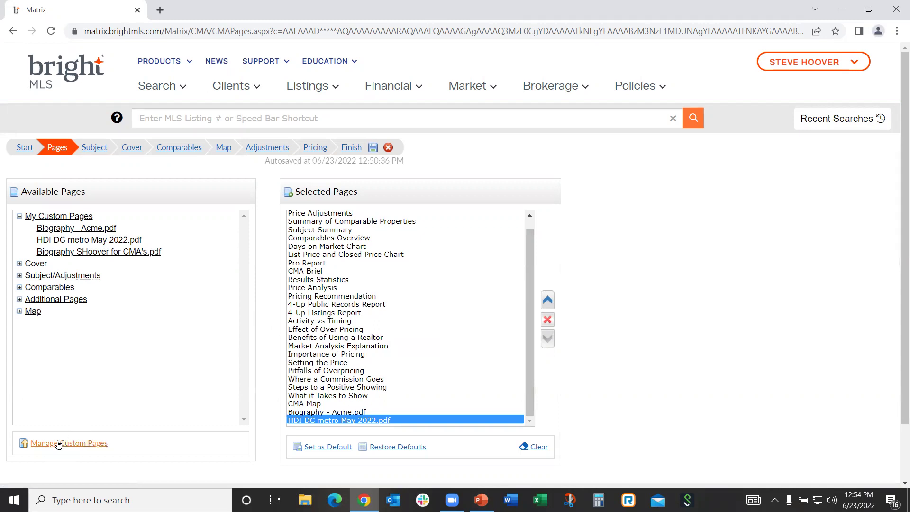
click(77, 448)
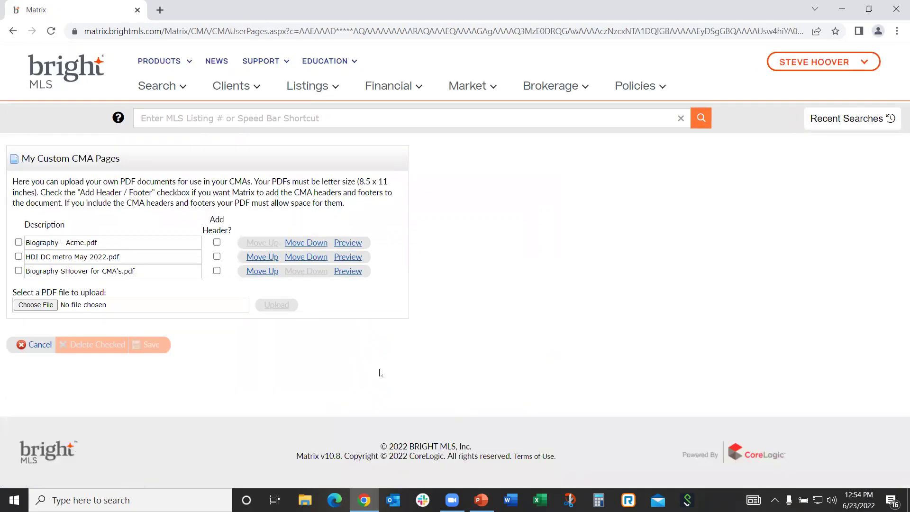
Browse the 1 - Bright Training folder for a custom page PDF, then close the file picker without uploading
click(34, 306)
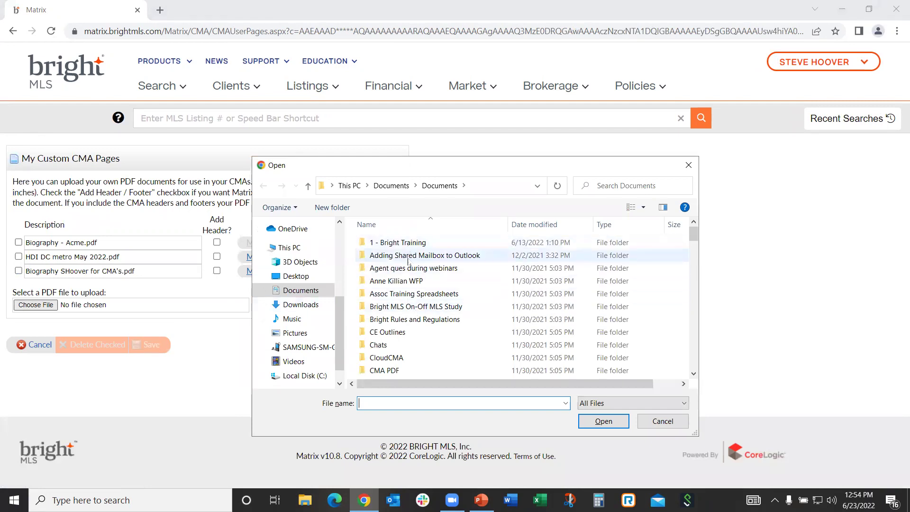
double_click(408, 242)
scroll(408, 256, down, 15)
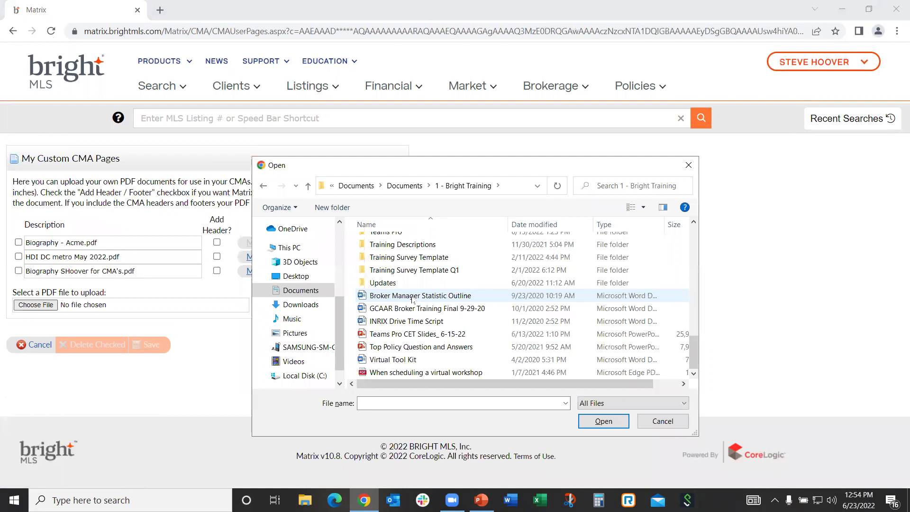
click(422, 374)
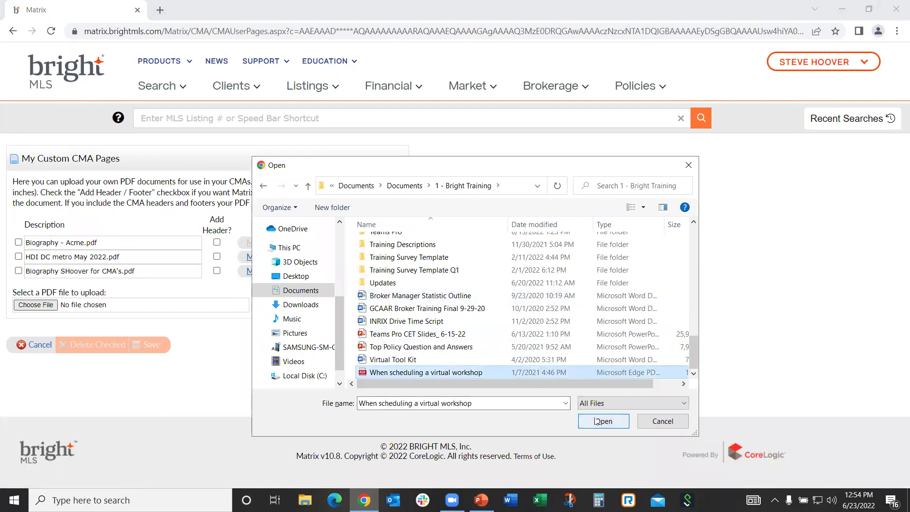
click(596, 423)
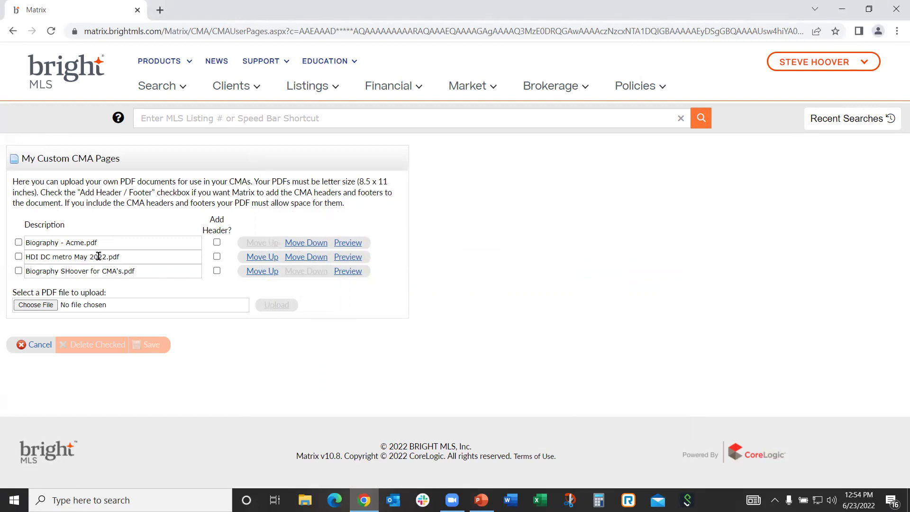
Preview the HDI DC metro May 2022 PDF and close the preview
click(348, 257)
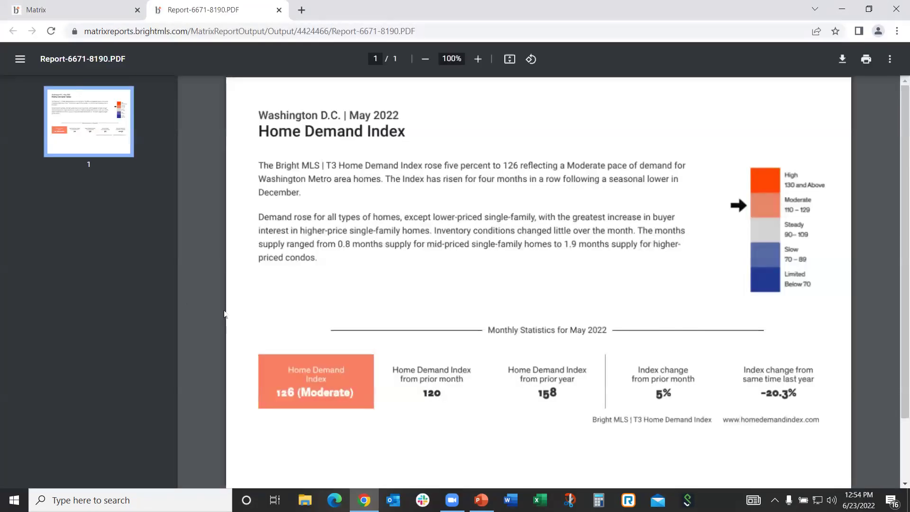
scroll(224, 314, down, 2)
scroll(224, 314, up, 2)
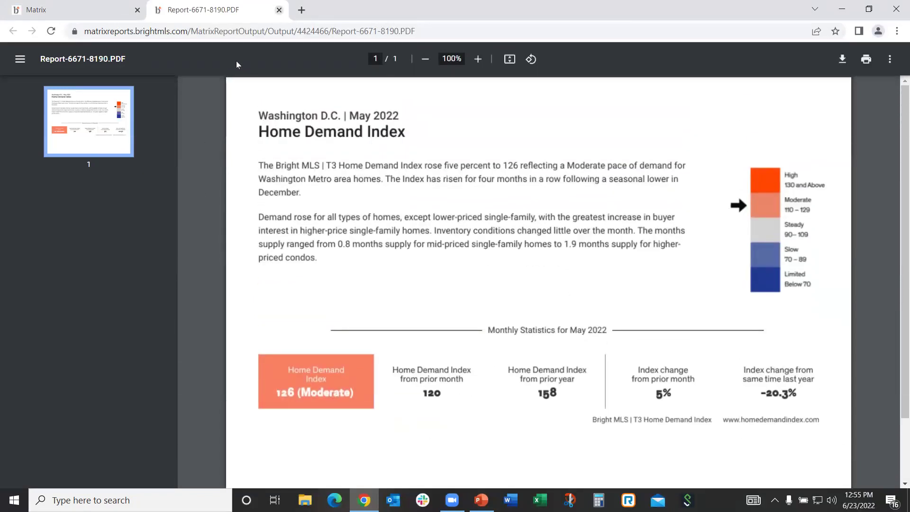
key(ctrl+w)
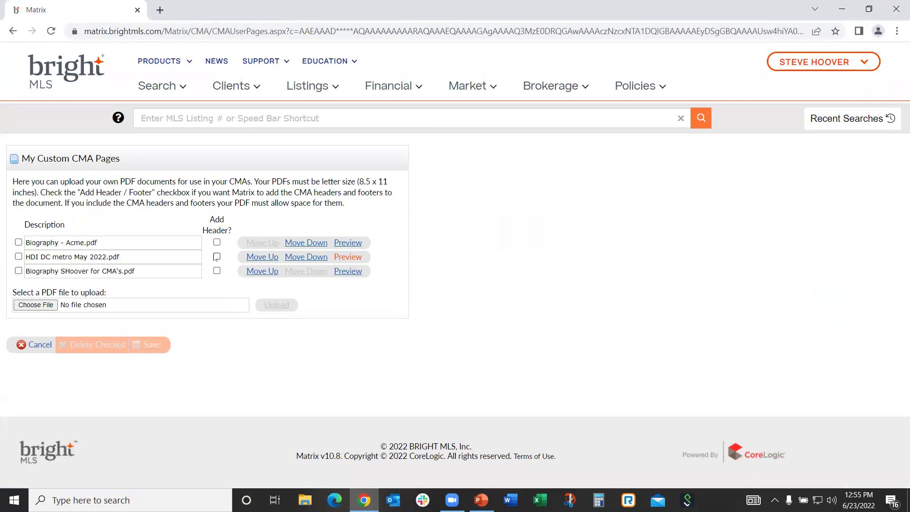
Add the agent header to the HDI page, preview it, then remove the header again
click(217, 257)
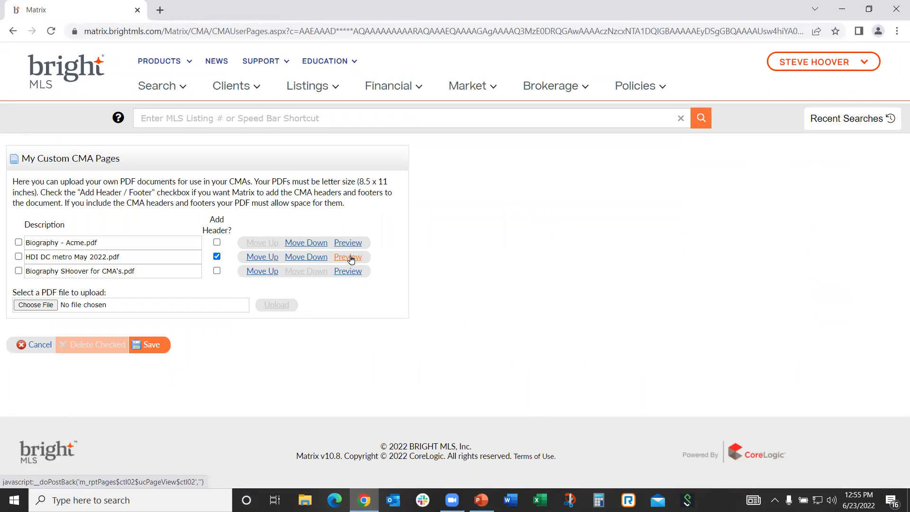
click(351, 258)
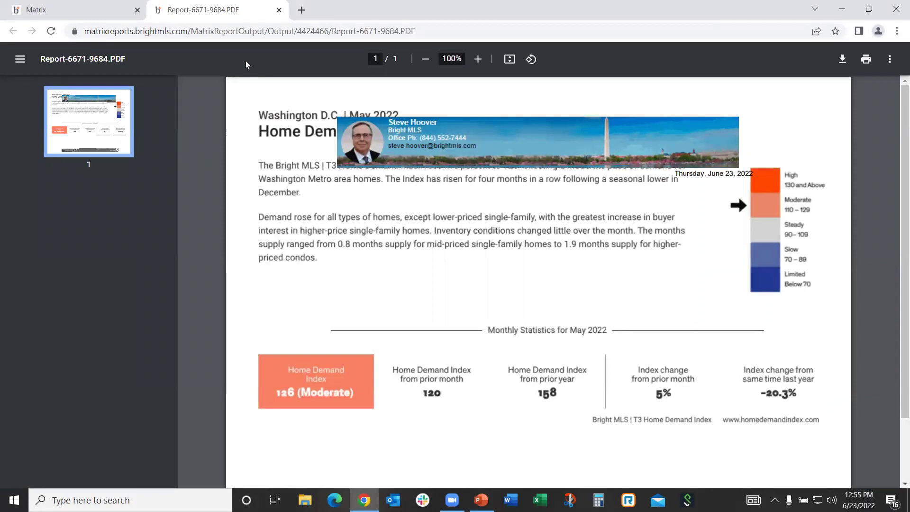
click(278, 9)
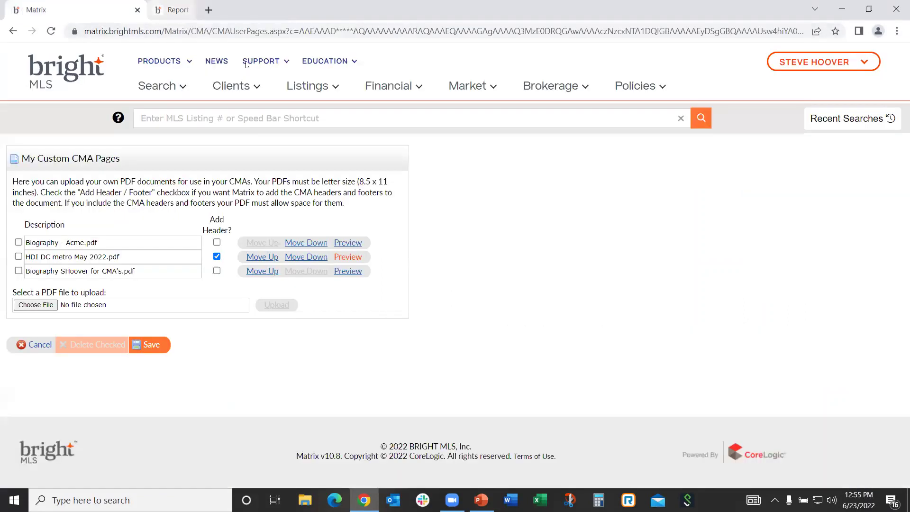
click(217, 256)
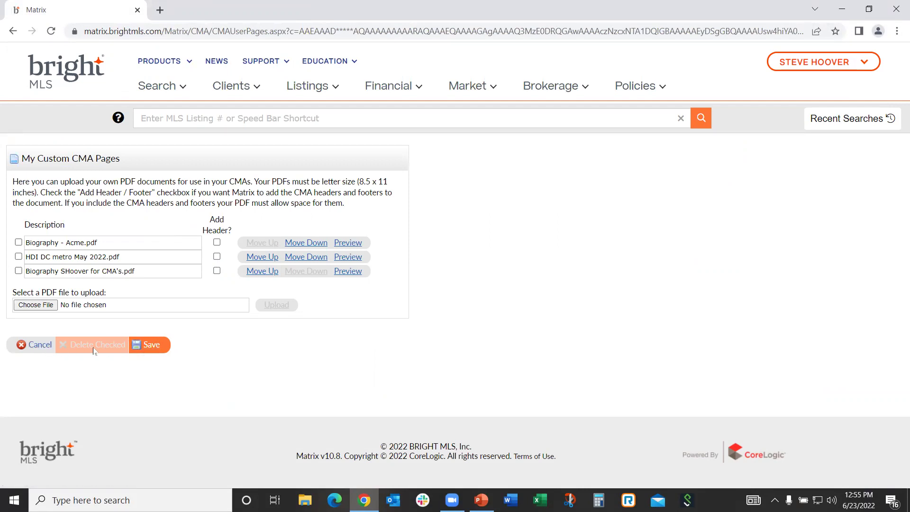
Leave the custom pages manager, discarding unsaved changes, and advance the CMA to the Subject step
click(40, 347)
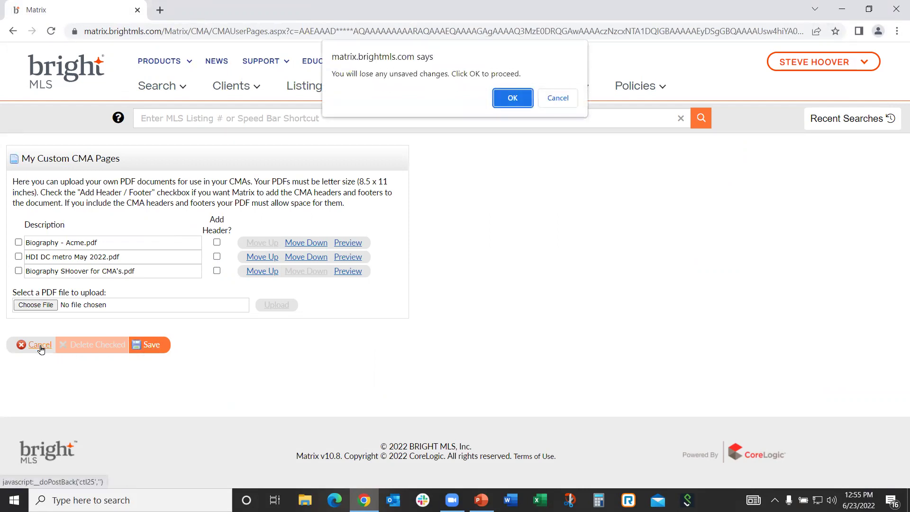
click(511, 98)
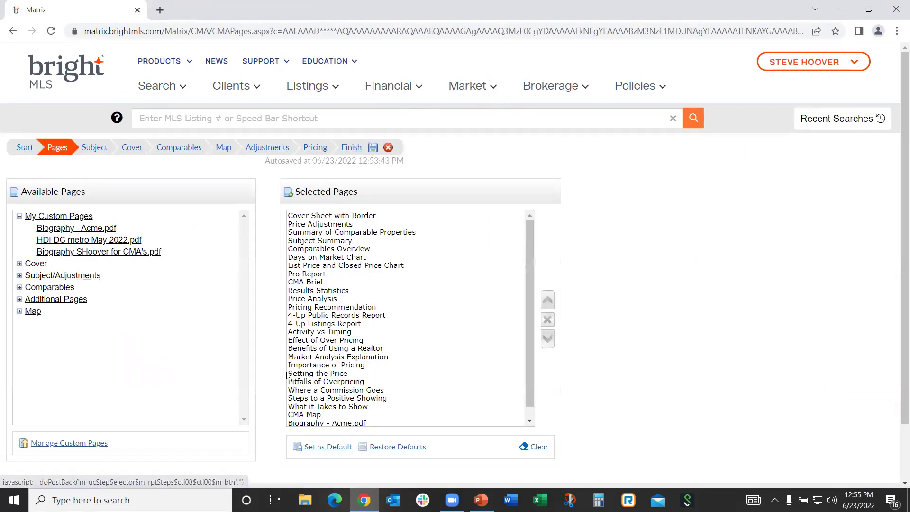
scroll(288, 375, down, 1)
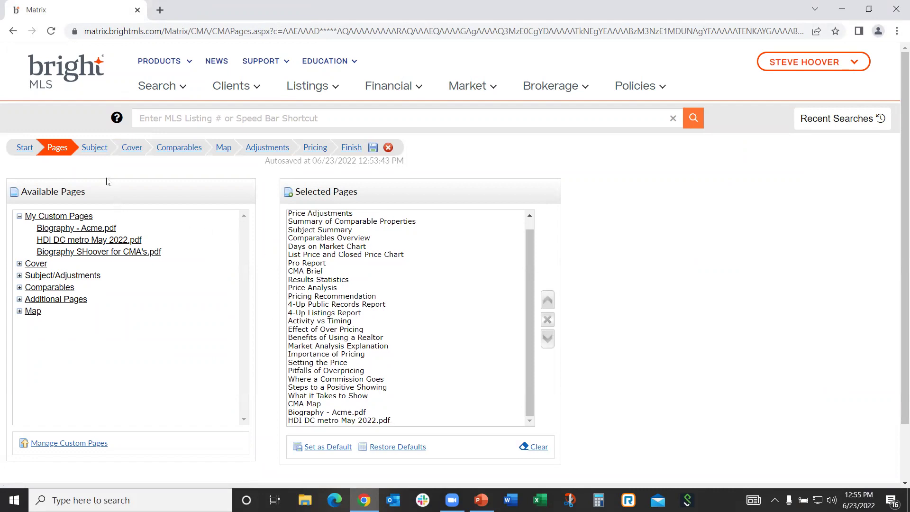
click(94, 153)
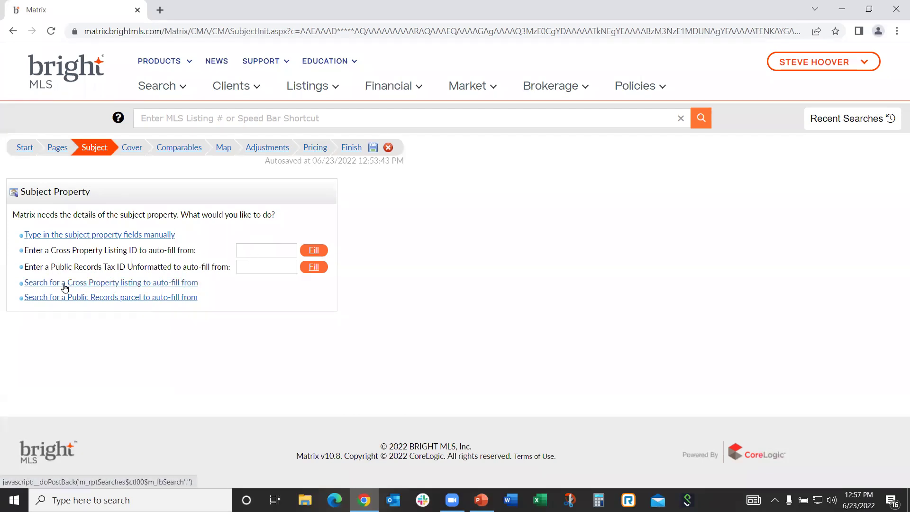
Look over the Fill from a Search form for a Cross Property listing, then return to Subject Property options
click(101, 284)
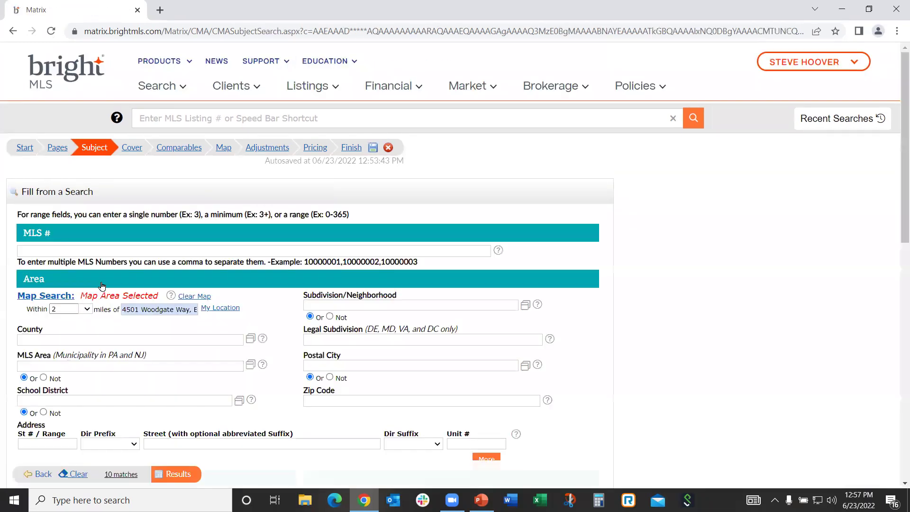
scroll(568, 320, down, 3)
scroll(568, 320, down, 4)
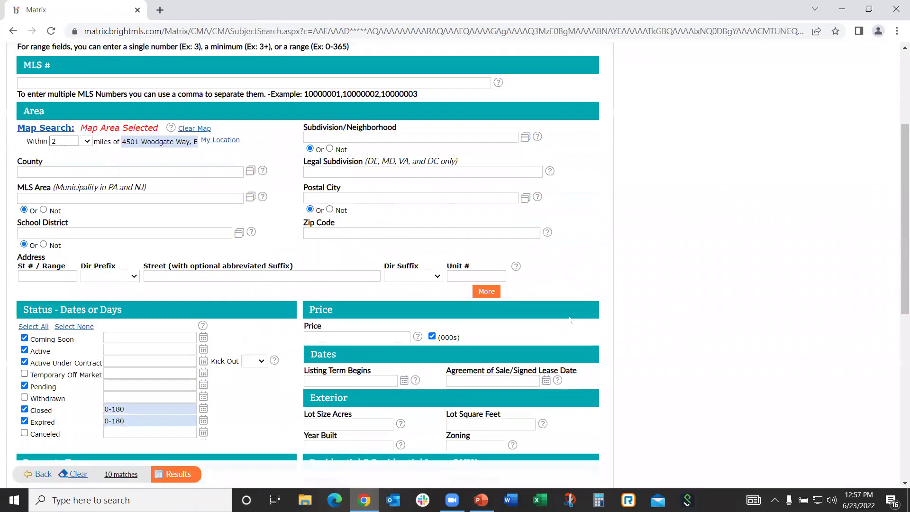
scroll(566, 322, up, 6)
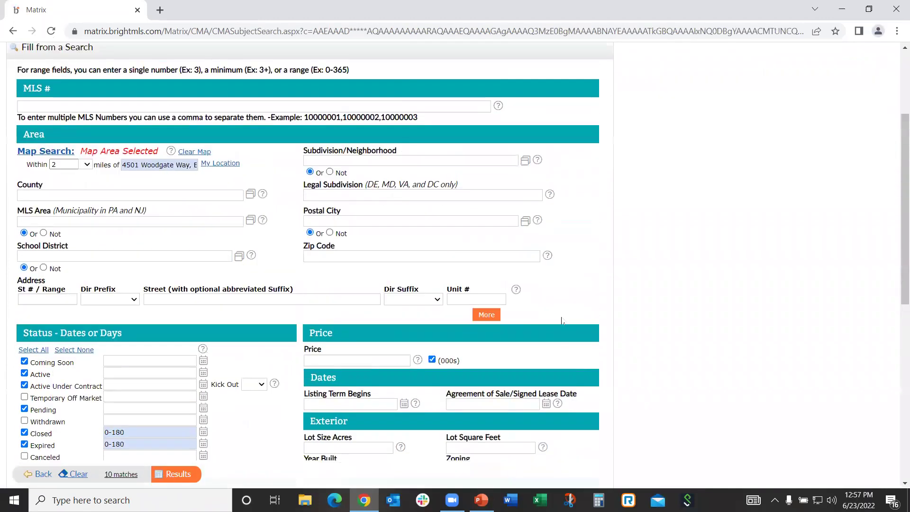
click(39, 476)
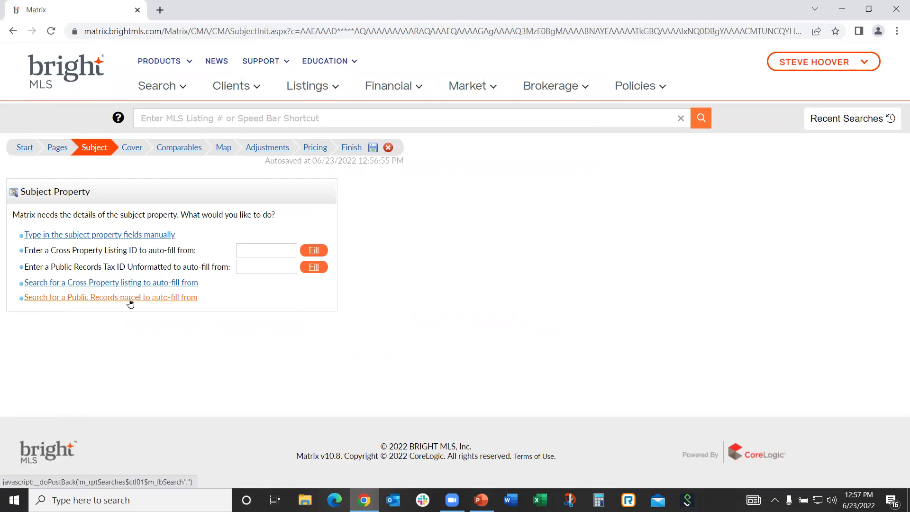
click(249, 252)
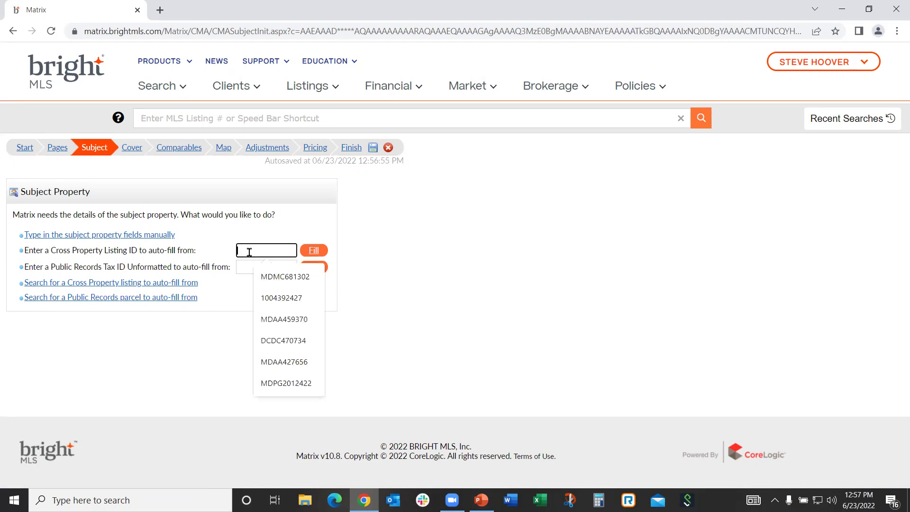
click(273, 299)
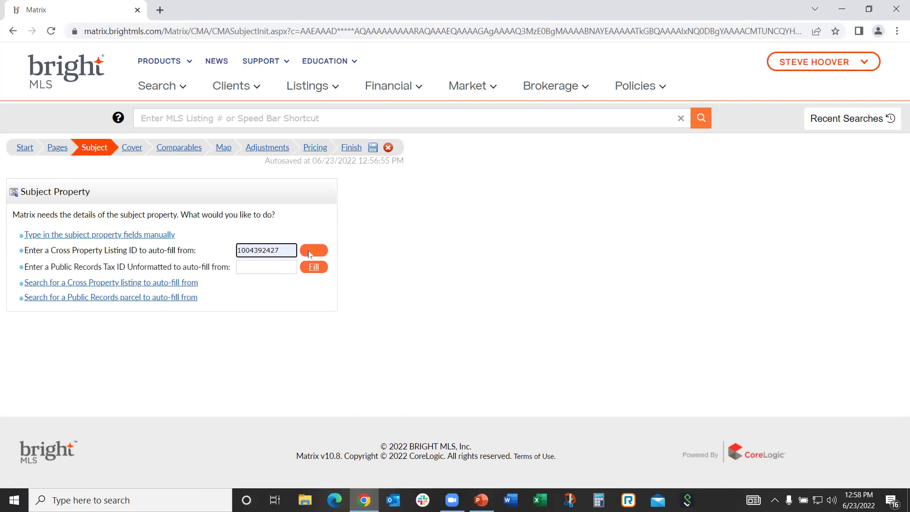
click(312, 253)
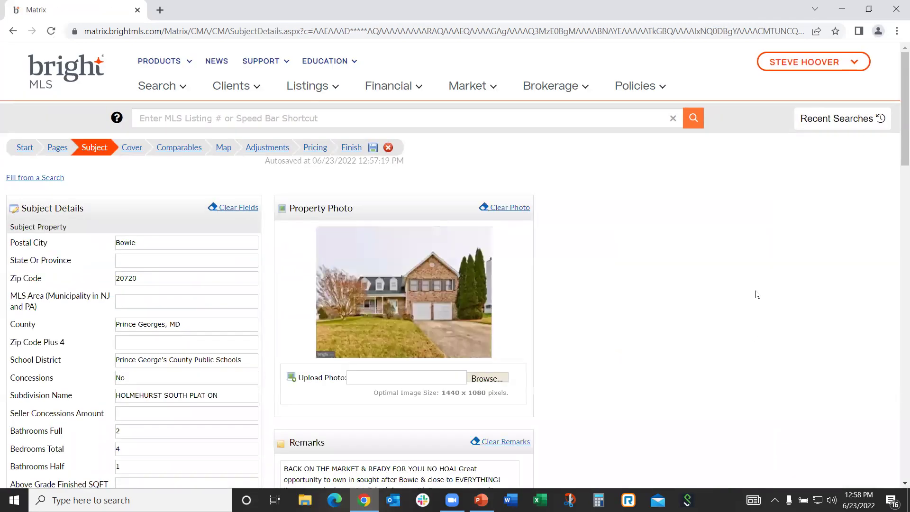
Scroll through the auto-filled Subject Details to check county, baths, photo and remarks
scroll(756, 294, down, 2)
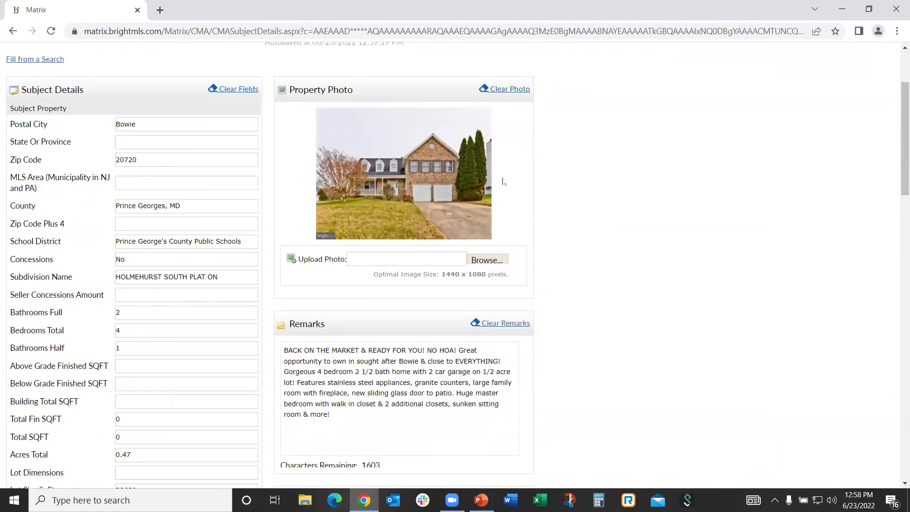
scroll(682, 230, down, 2)
scroll(682, 231, down, 3)
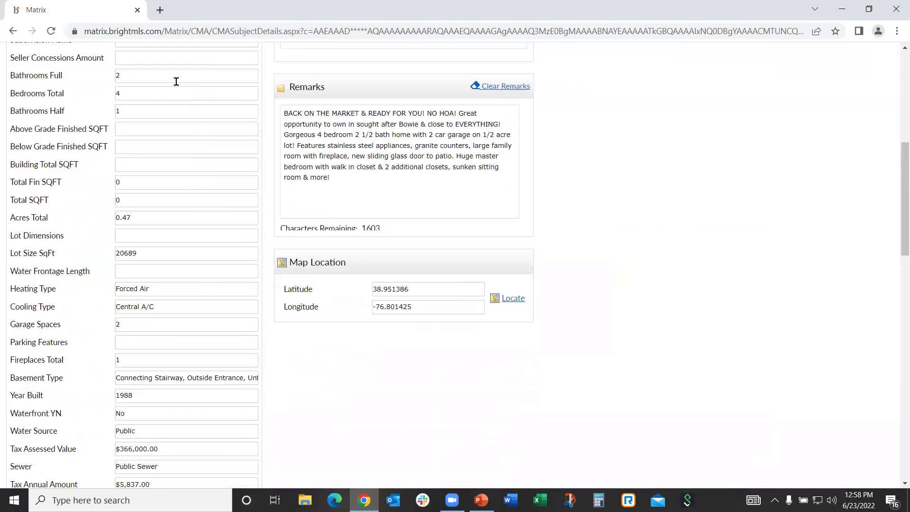
scroll(177, 85, down, 1)
scroll(176, 85, down, 1)
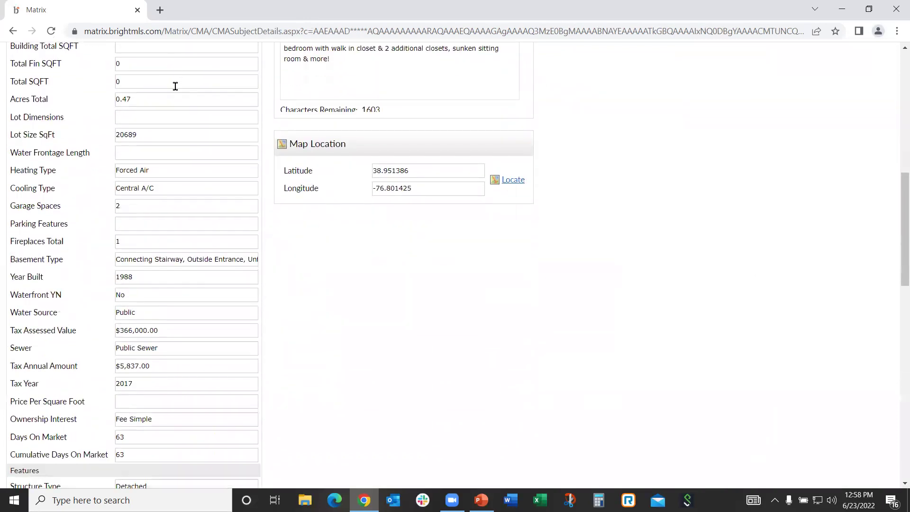
scroll(175, 85, down, 2)
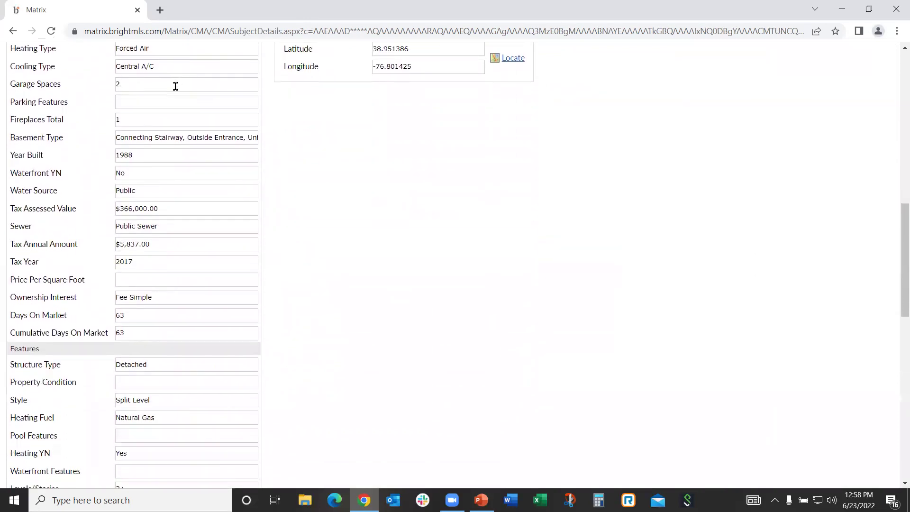
scroll(175, 85, down, 4)
scroll(175, 86, down, 3)
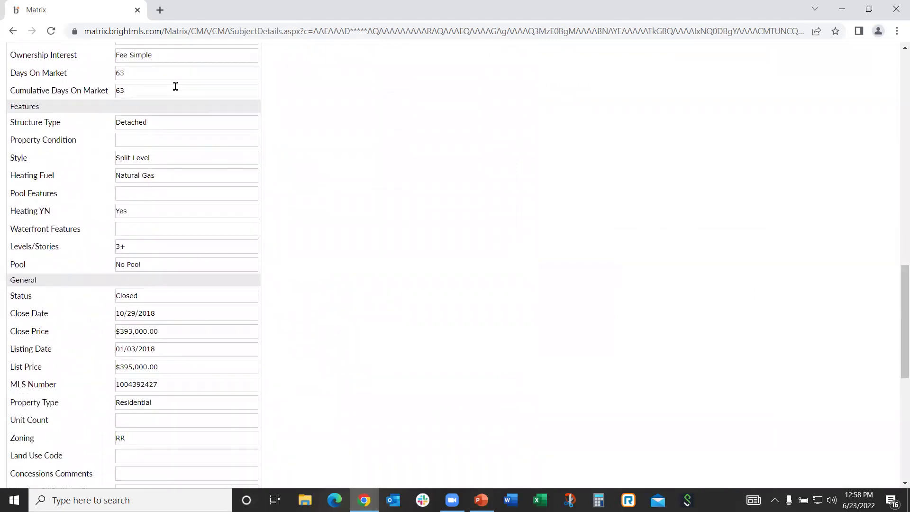
scroll(175, 86, up, 2)
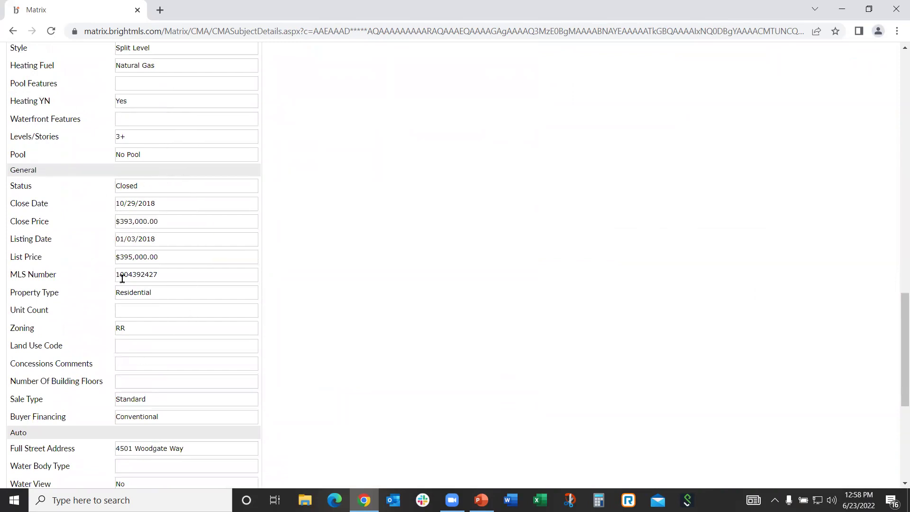
scroll(299, 244, down, 1)
scroll(298, 245, down, 4)
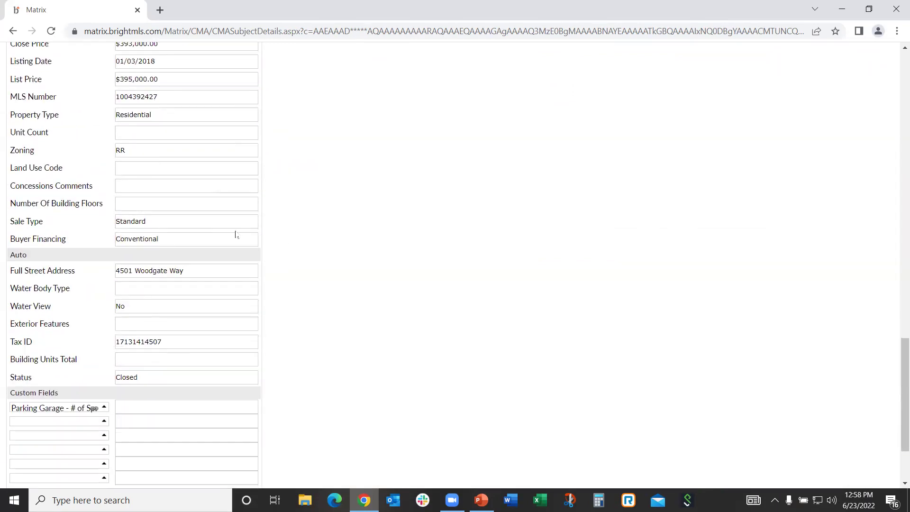
scroll(212, 213, up, 1)
scroll(211, 215, down, 3)
scroll(212, 215, up, 10)
scroll(219, 217, up, 4)
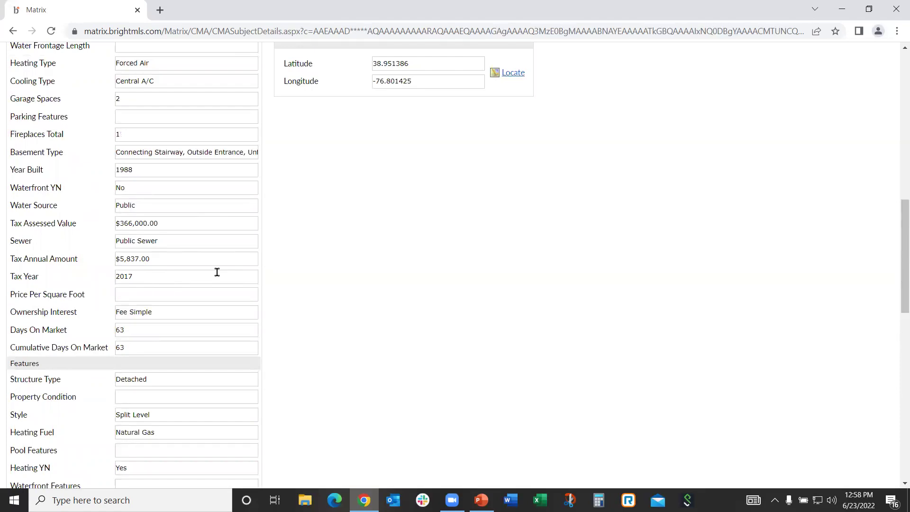
scroll(283, 284, up, 3)
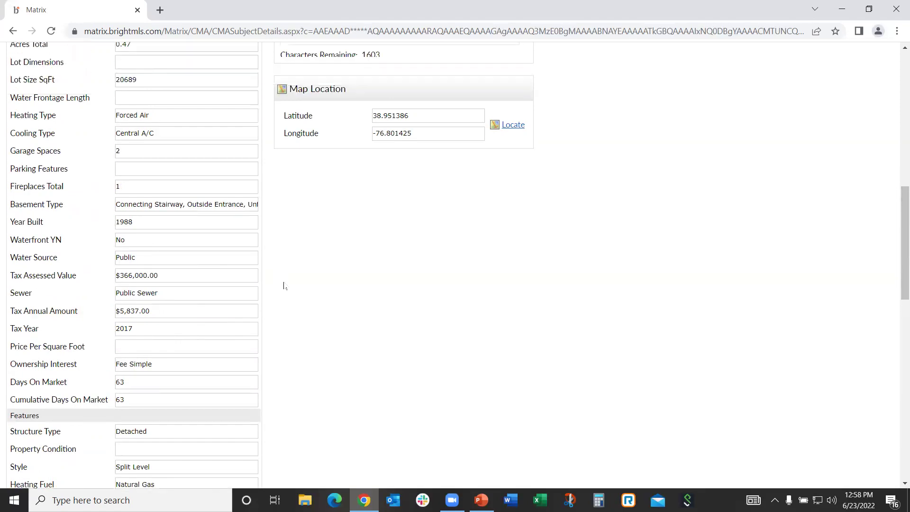
scroll(300, 293, up, 7)
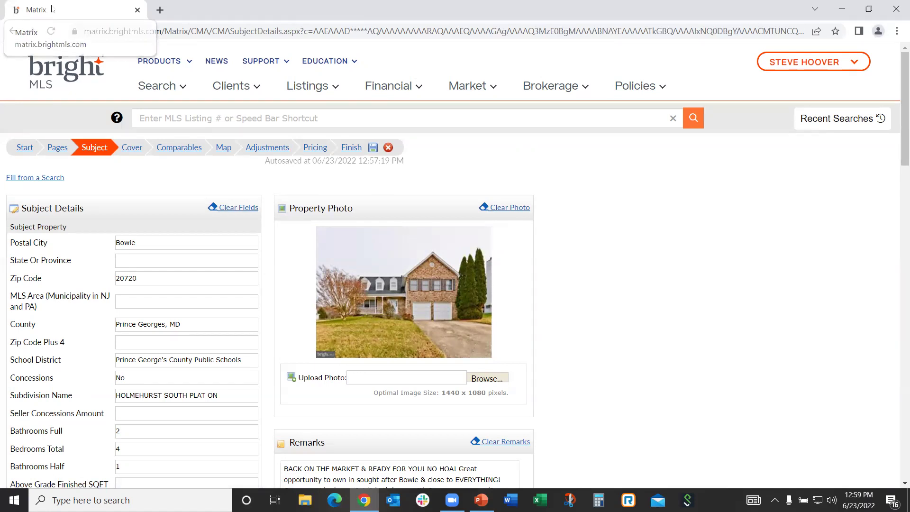
Duplicate the CMA browser tab twice, then close the extra duplicate
right_click(53, 10)
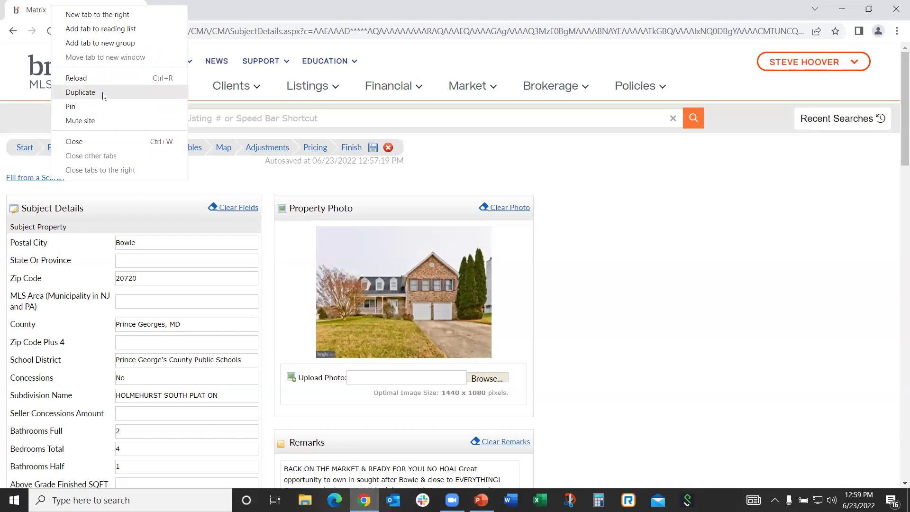
click(103, 93)
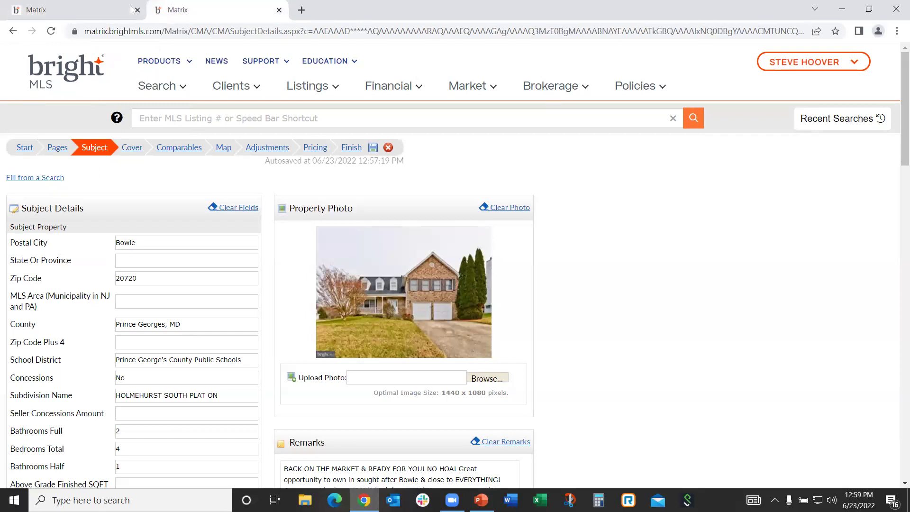
right_click(208, 9)
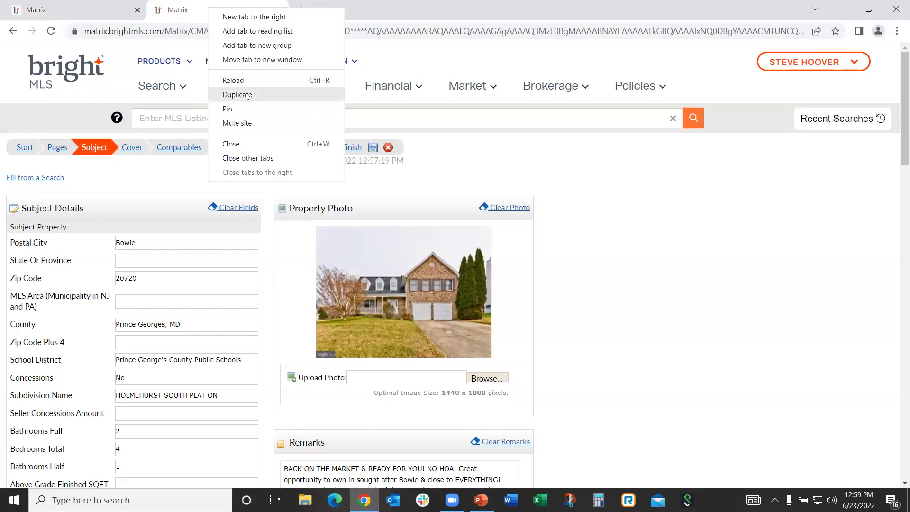
click(246, 96)
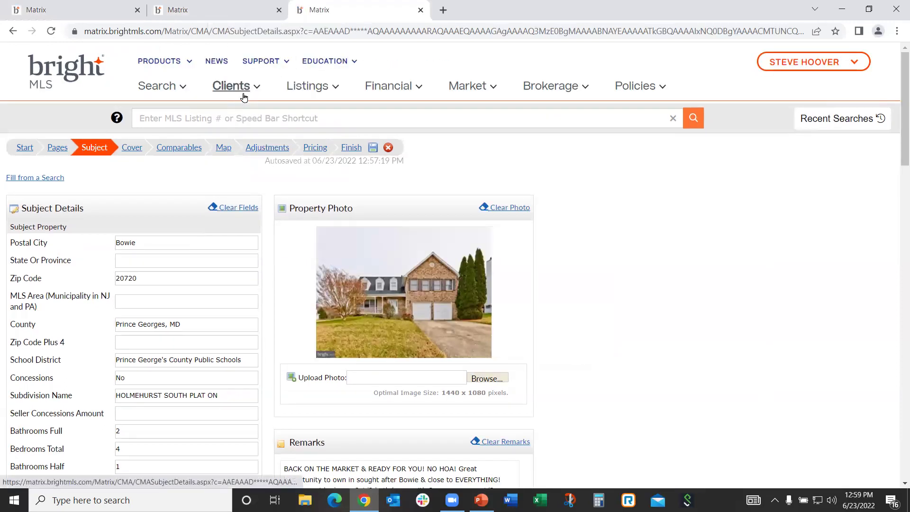
key(ctrl+shift+Tab)
key(ctrl+w)
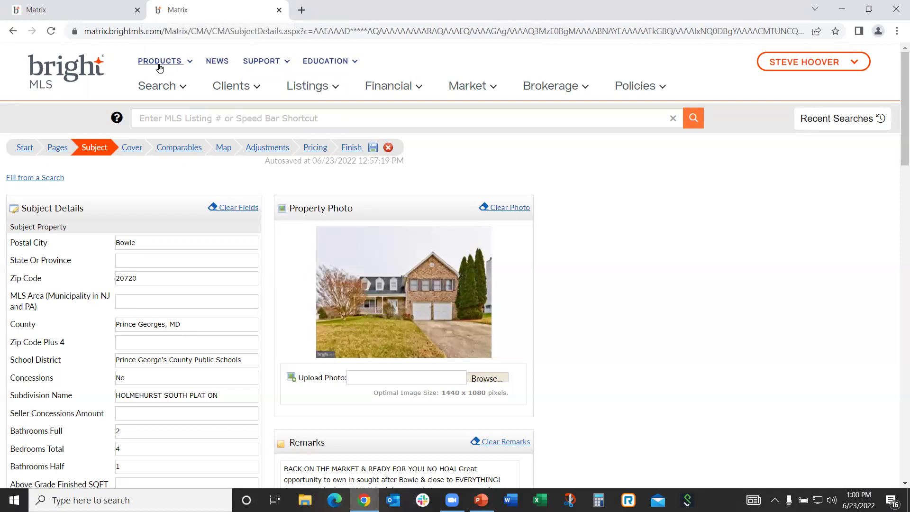
Load the Bright MLS dashboard in the second tab and open Public Records Search
click(58, 69)
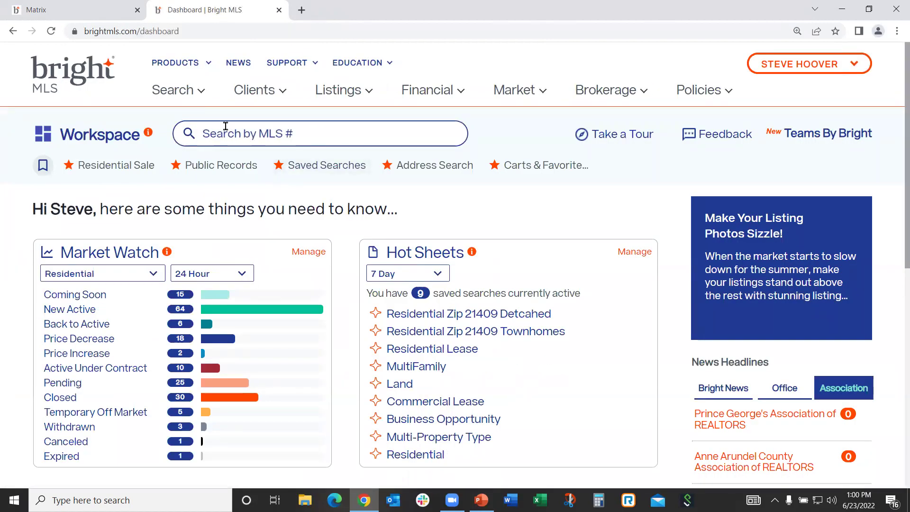
click(56, 5)
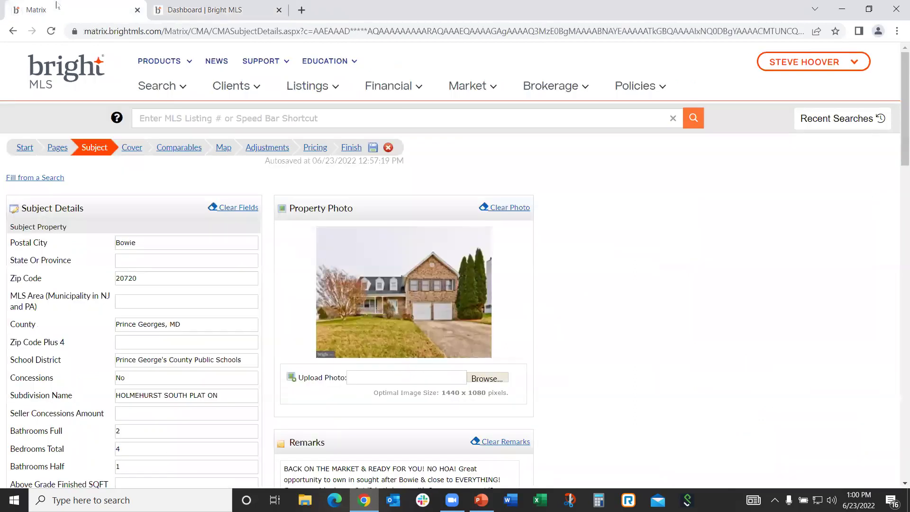
click(205, 7)
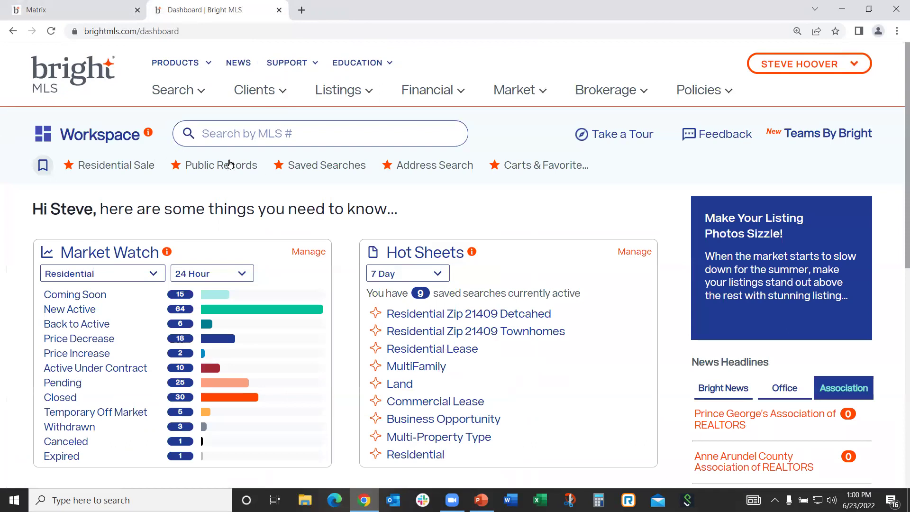
click(223, 166)
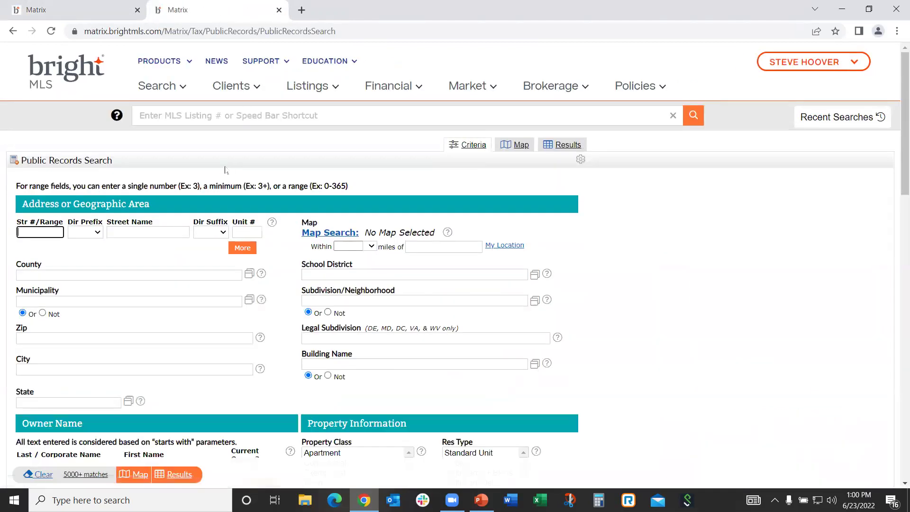
click(43, 231)
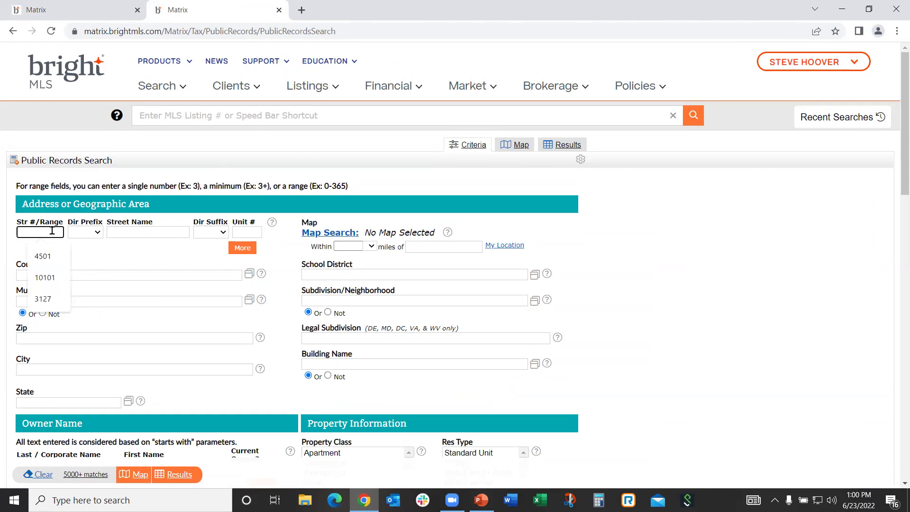
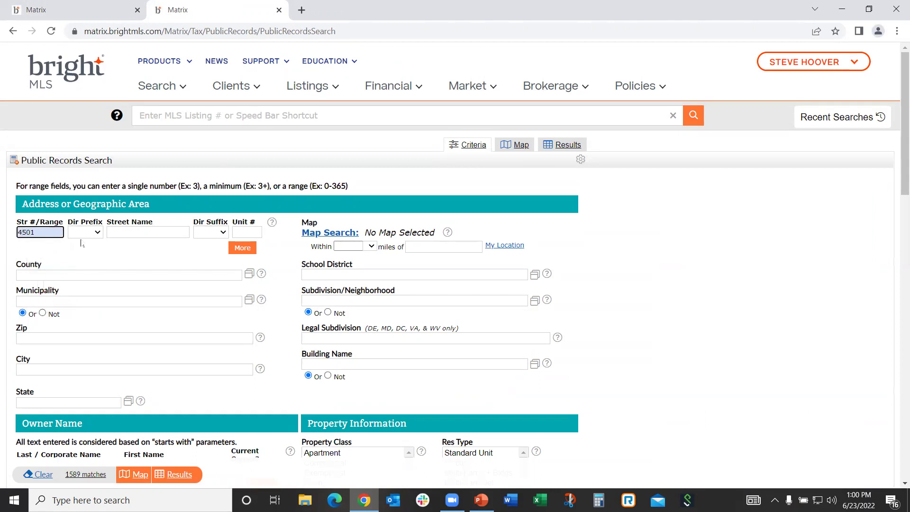
click(128, 233)
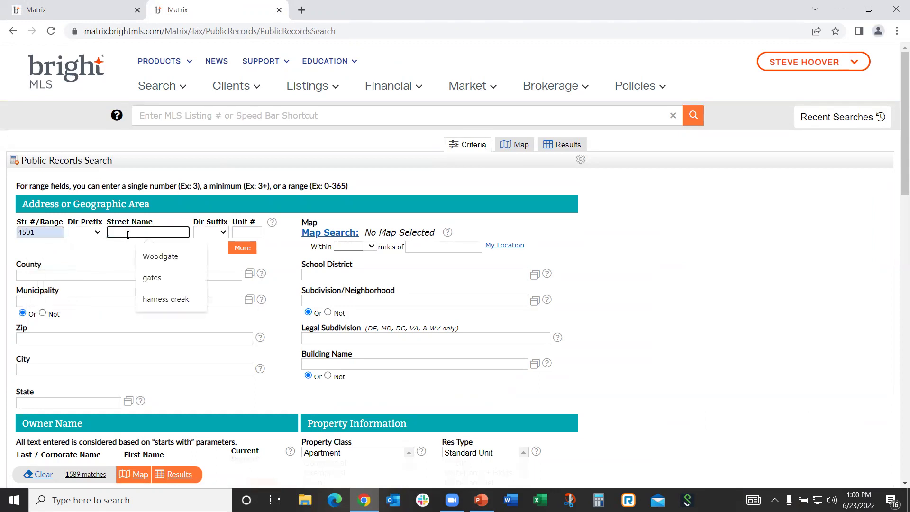
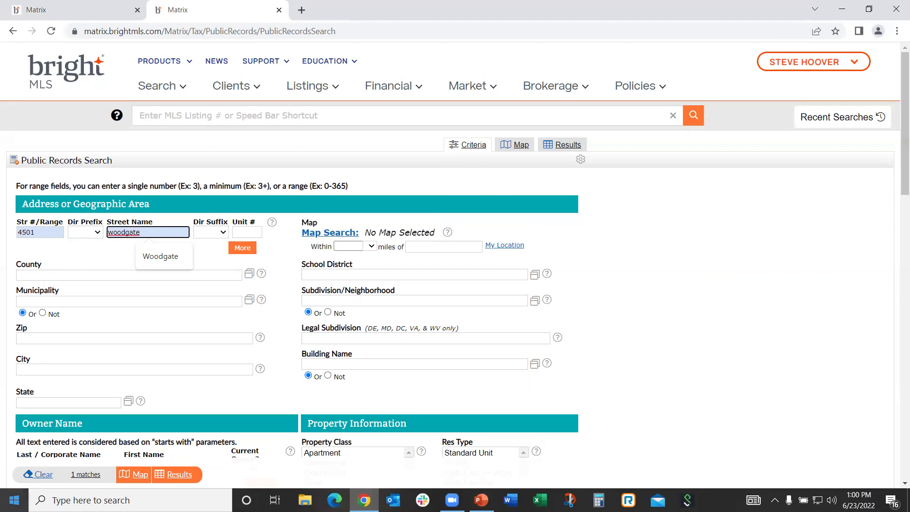
click(180, 476)
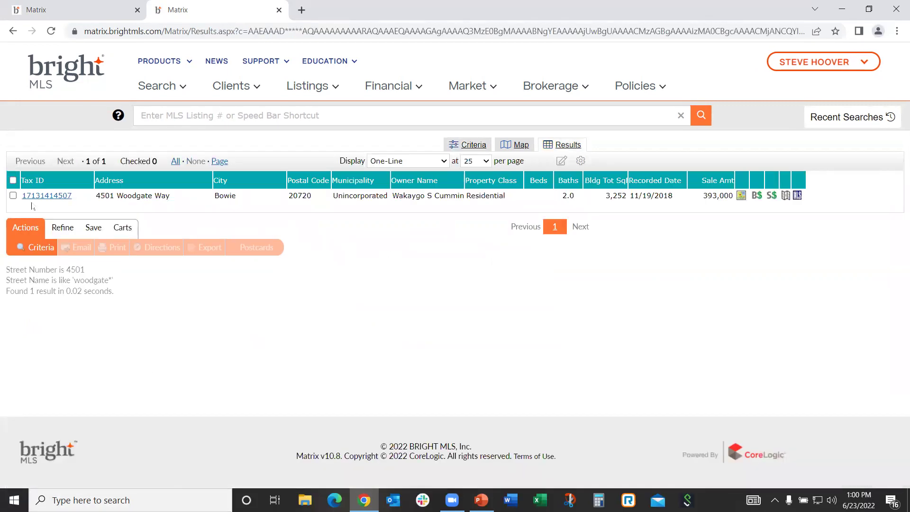
click(35, 196)
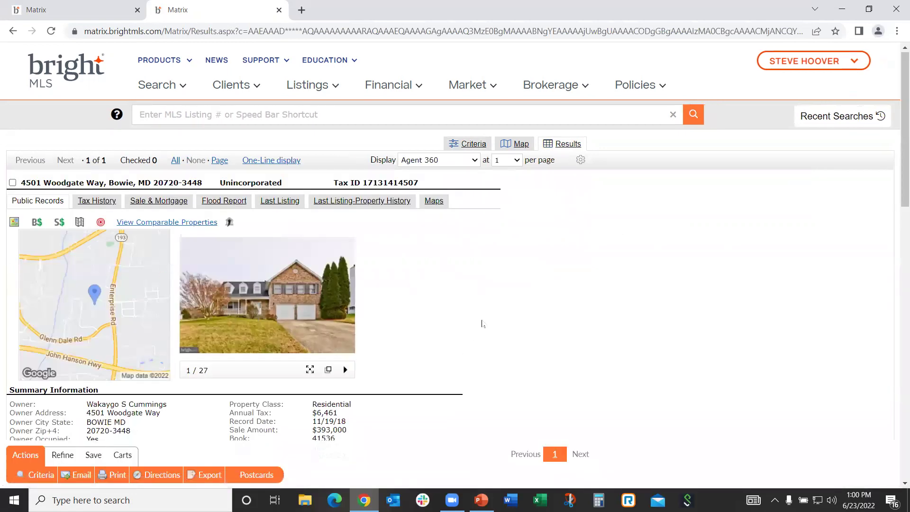
Copy the $6,461 Annual Tax value from the record's Summary Information
scroll(482, 324, down, 5)
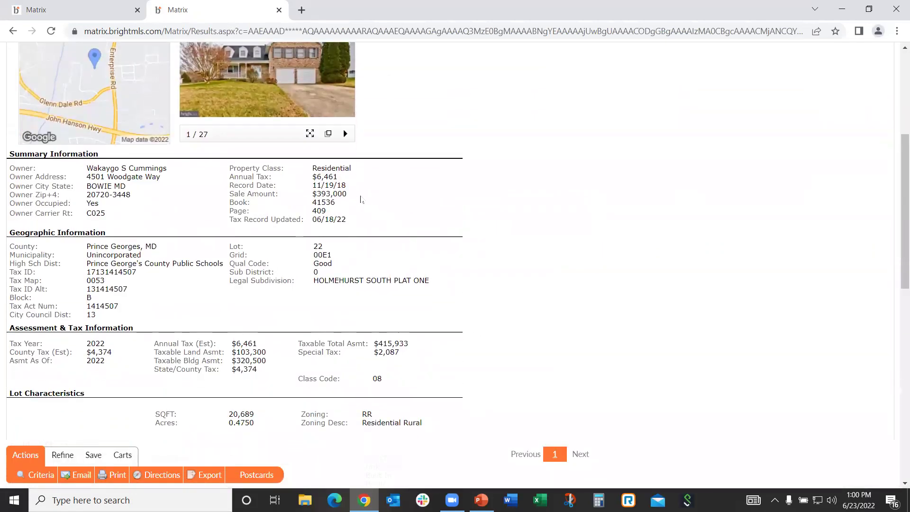
drag(341, 179, 317, 176)
click(334, 174)
right_click(327, 175)
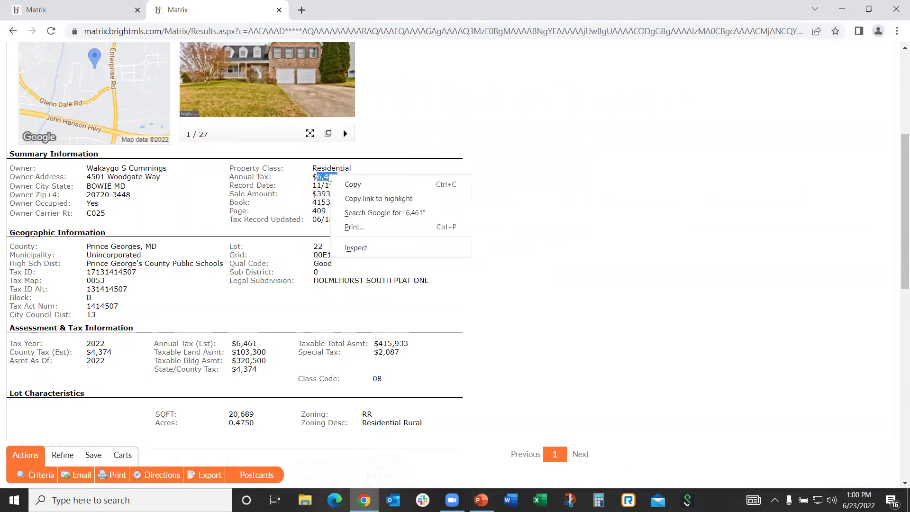
click(352, 187)
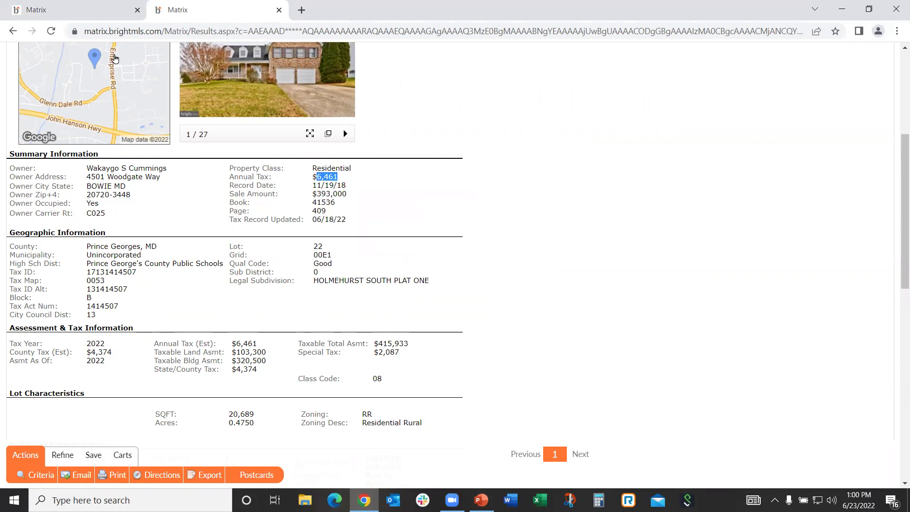
click(57, 9)
Replace the subject's Tax Annual Amount with $6,461
scroll(138, 320, down, 1)
scroll(137, 320, down, 6)
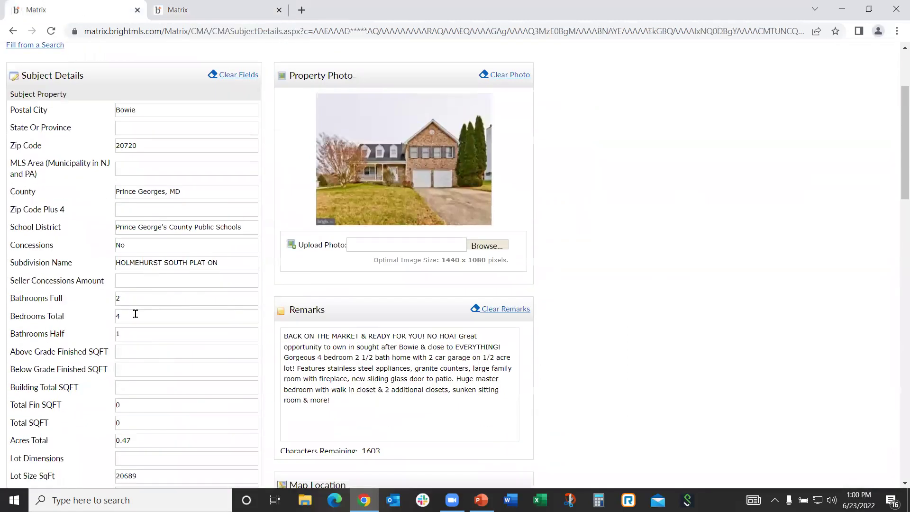
scroll(138, 320, down, 10)
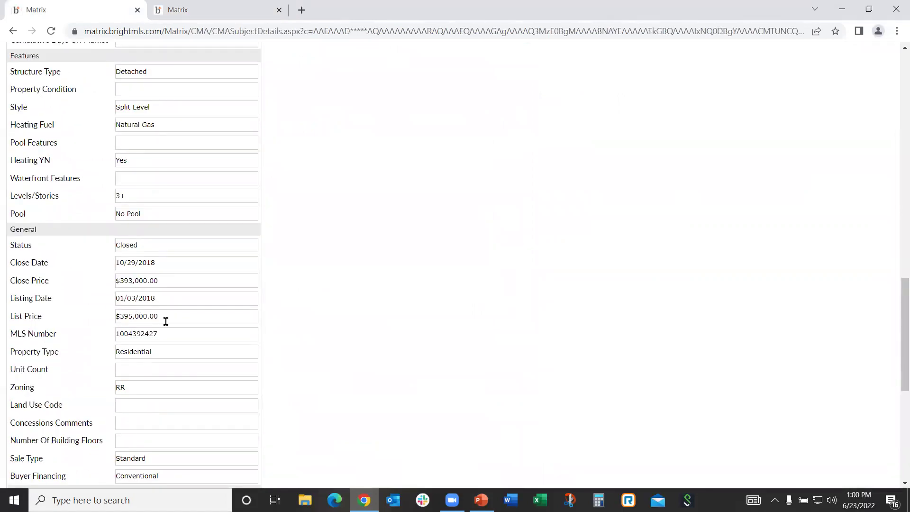
scroll(179, 322, up, 1)
scroll(179, 322, up, 1)
scroll(180, 322, down, 8)
scroll(179, 322, up, 9)
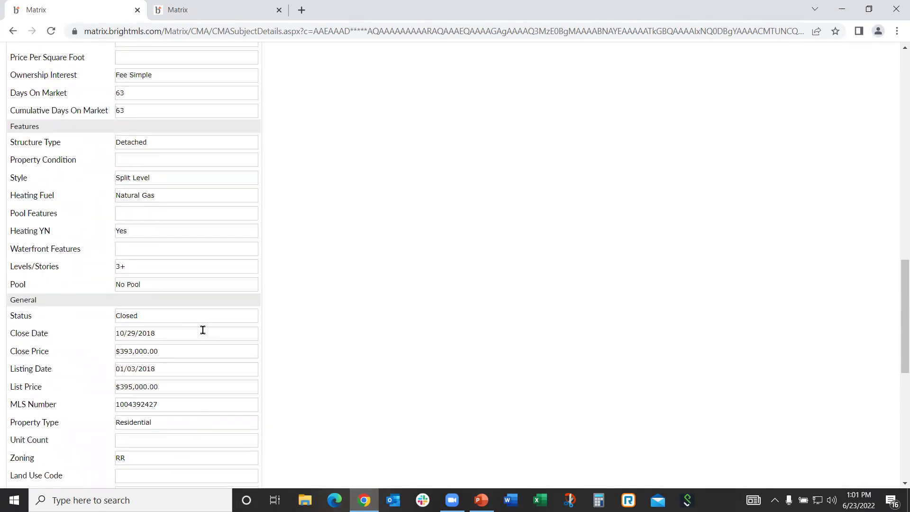
scroll(203, 330, up, 5)
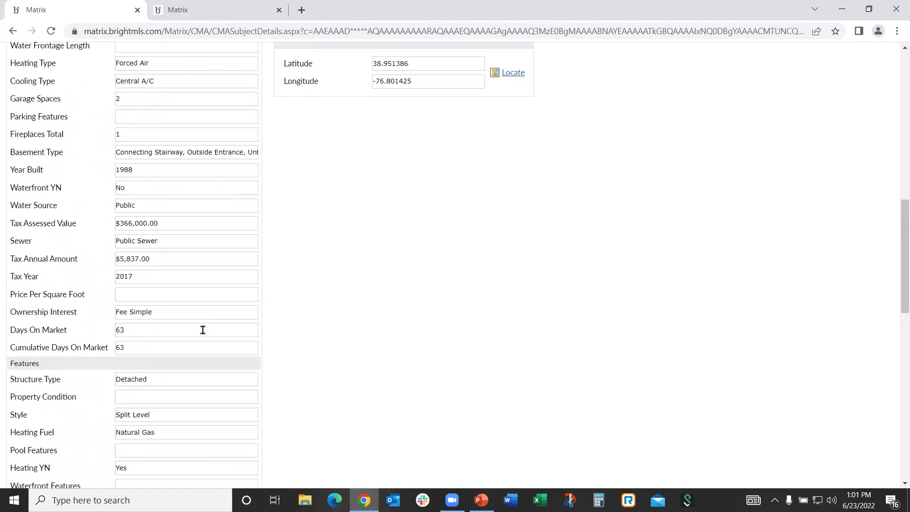
scroll(203, 330, up, 1)
drag(166, 318, 76, 314)
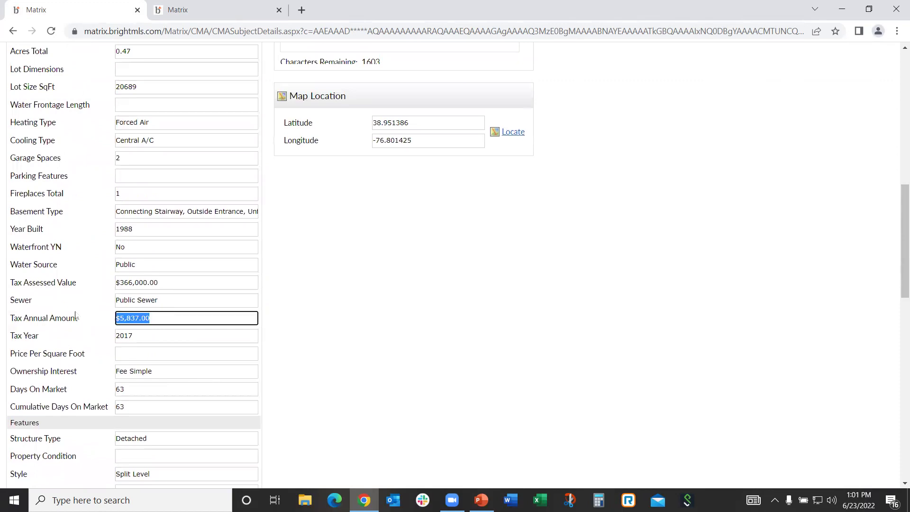
key(BackSpace)
text($6,461)
click(303, 337)
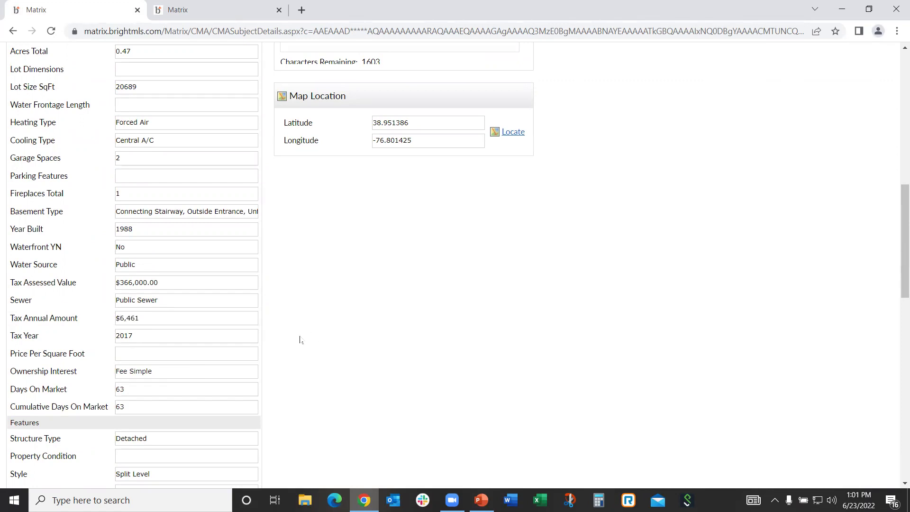
Change the subject's Tax Year from 2017 to 2022
click(128, 335)
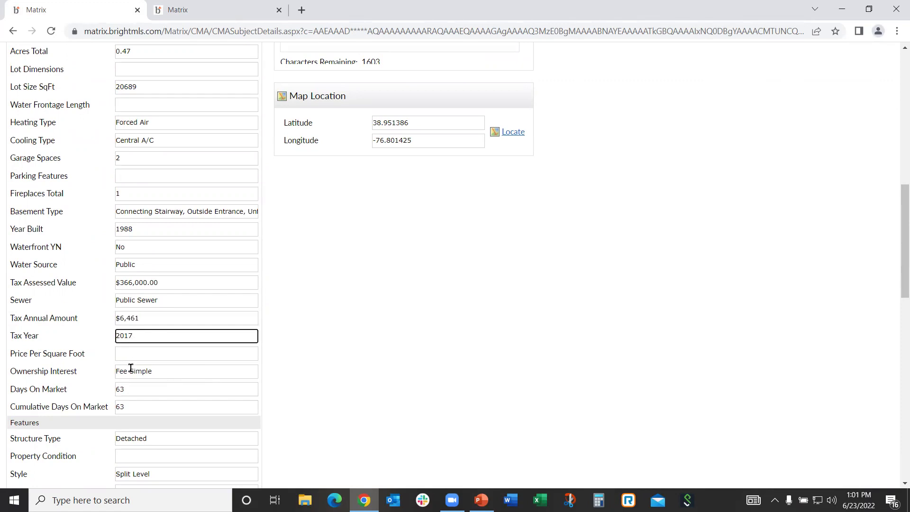
key(BackSpace)
key(BackSpace)
text(22)
click(328, 371)
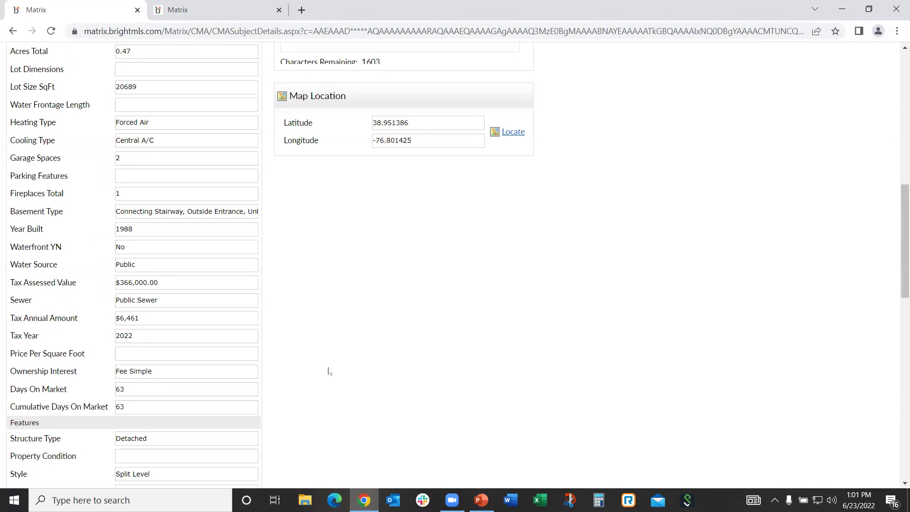
scroll(320, 371, down, 10)
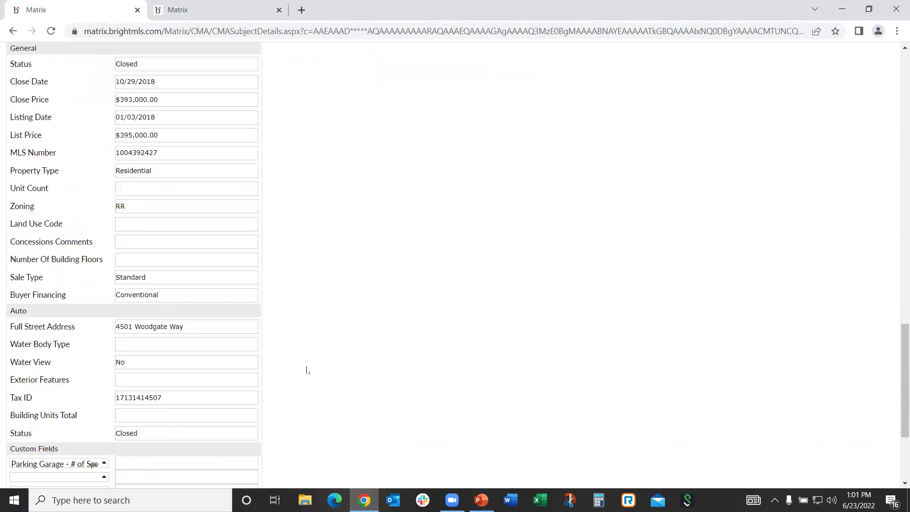
scroll(304, 368, up, 12)
scroll(302, 357, up, 5)
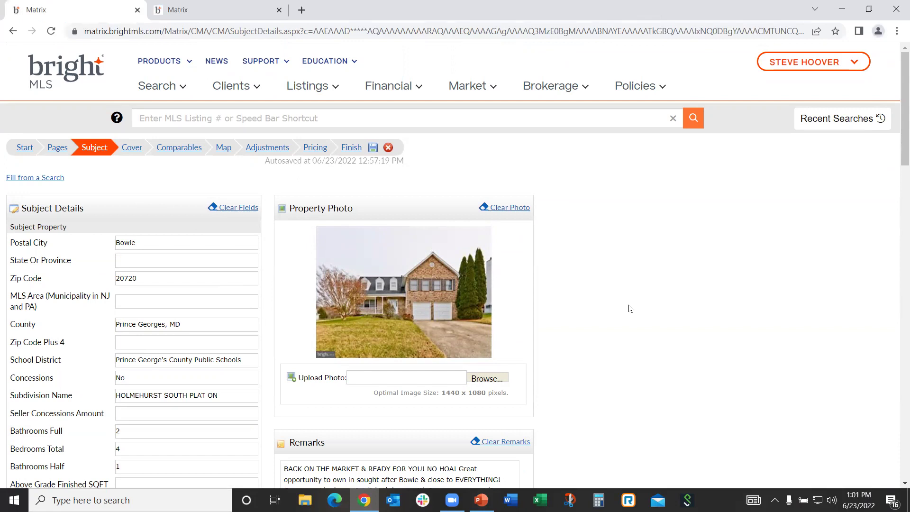
scroll(629, 308, down, 1)
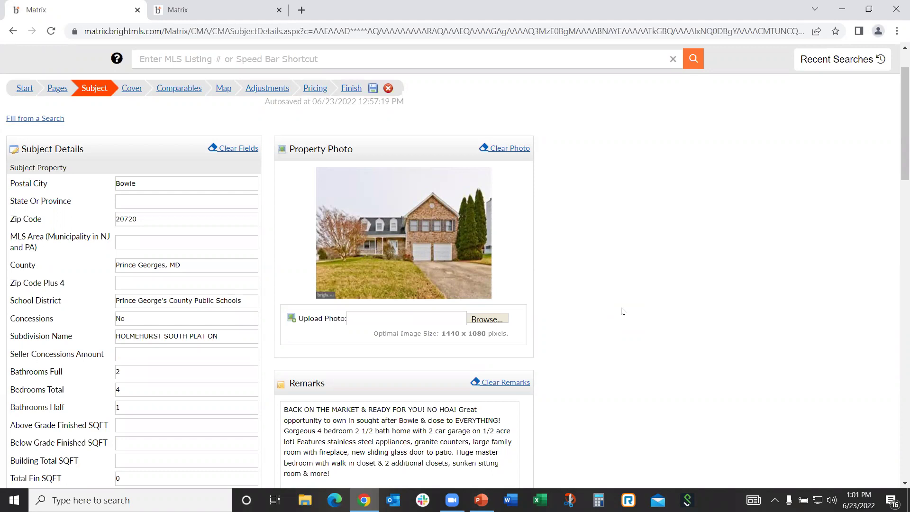
scroll(762, 319, down, 3)
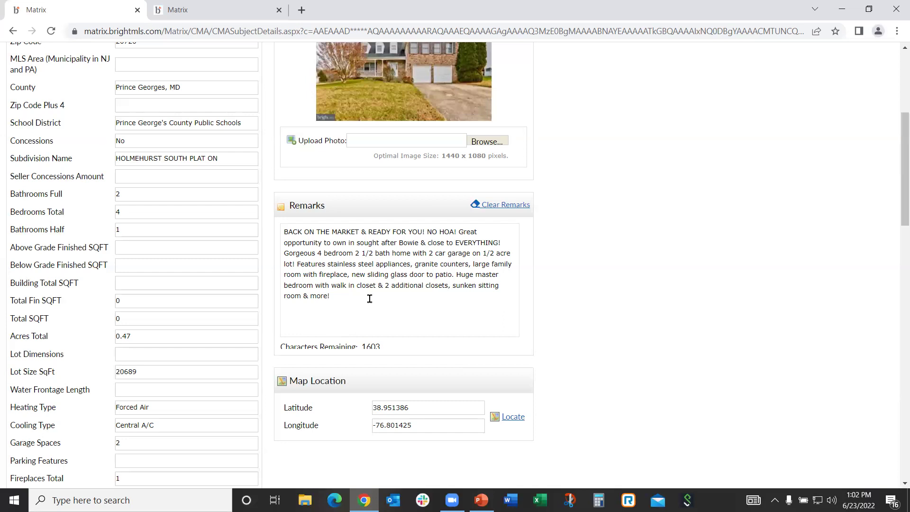
scroll(355, 290, down, 3)
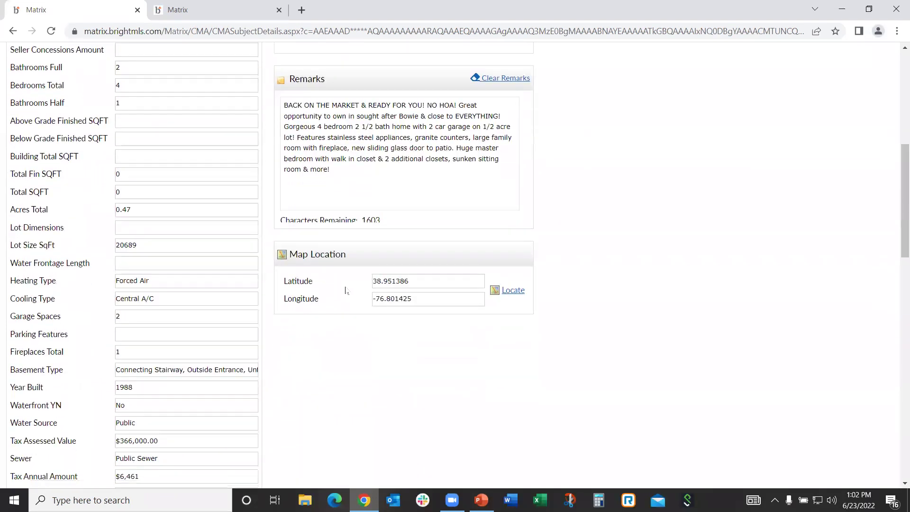
scroll(345, 290, down, 15)
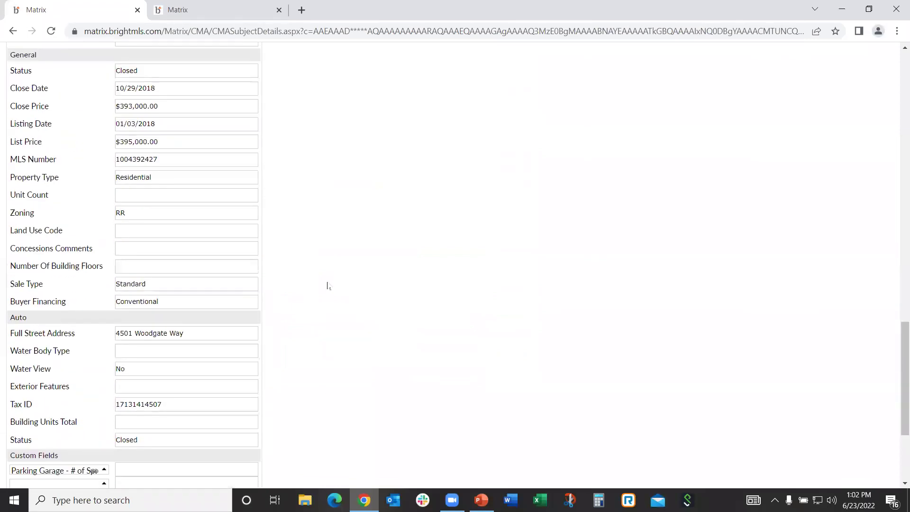
scroll(327, 286, up, 20)
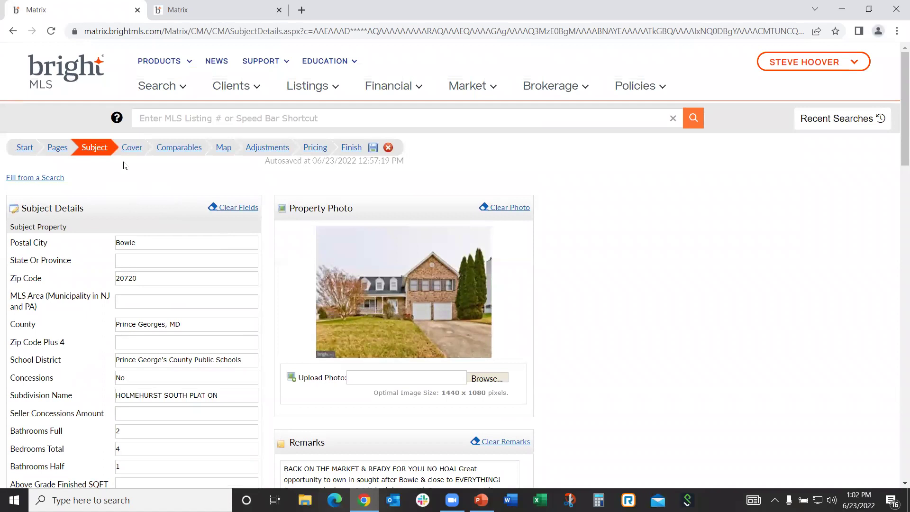
click(132, 149)
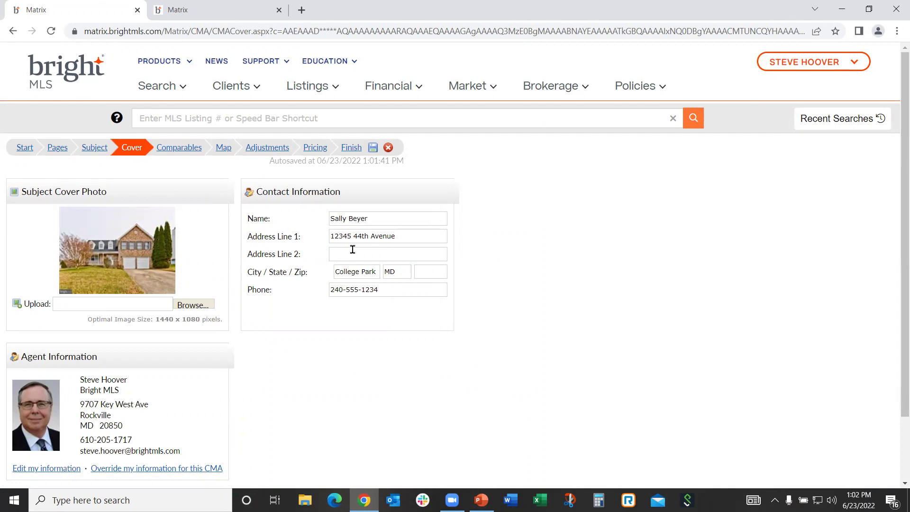
Scroll down to the Agent Information panel and open the agent's cover-sheet details for editing
scroll(352, 250, down, 3)
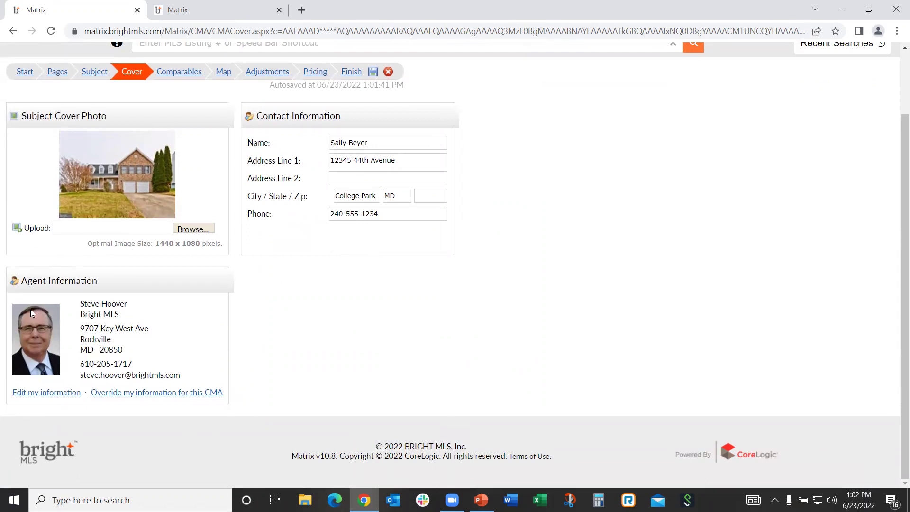
click(46, 395)
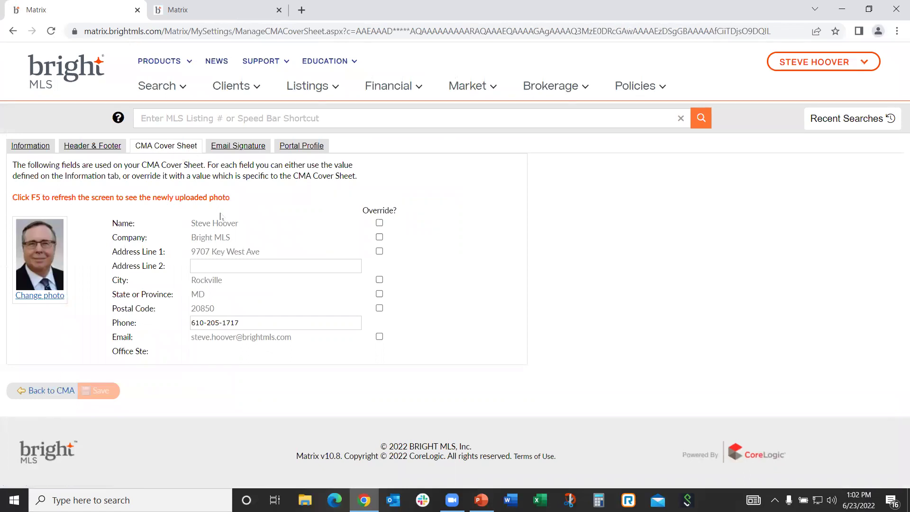
Switch the cover-sheet City override on and back off, then head to Header & Footer settings
click(379, 280)
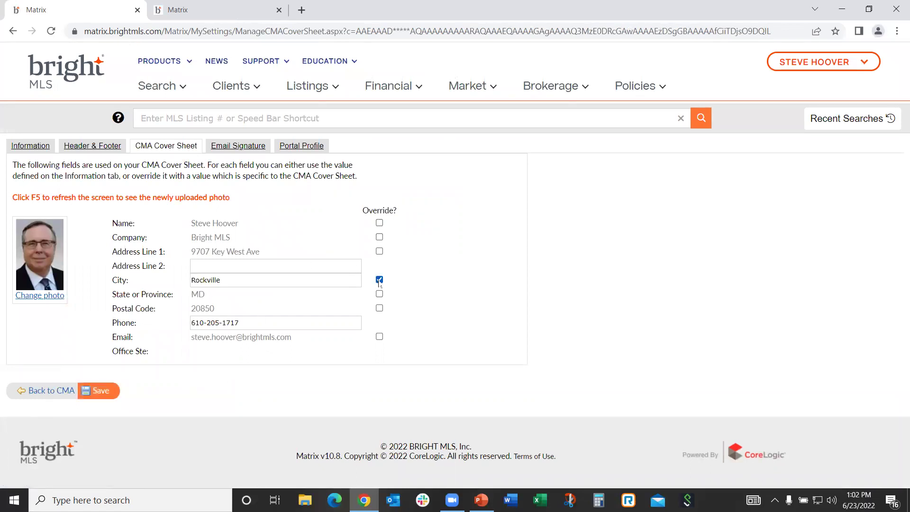
click(307, 278)
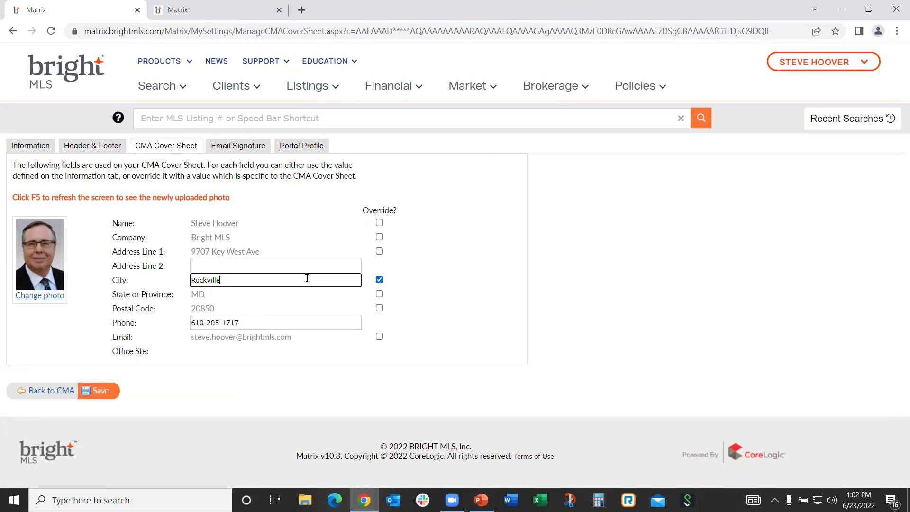
click(379, 280)
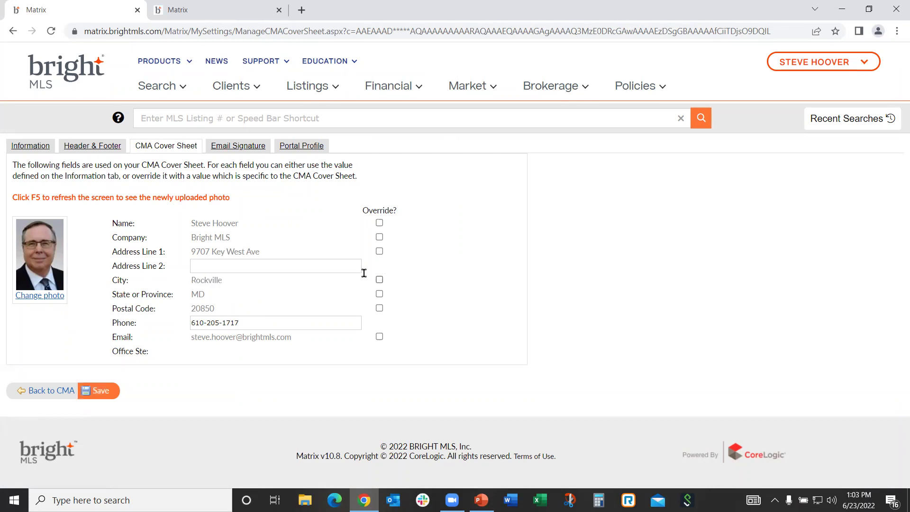
click(97, 149)
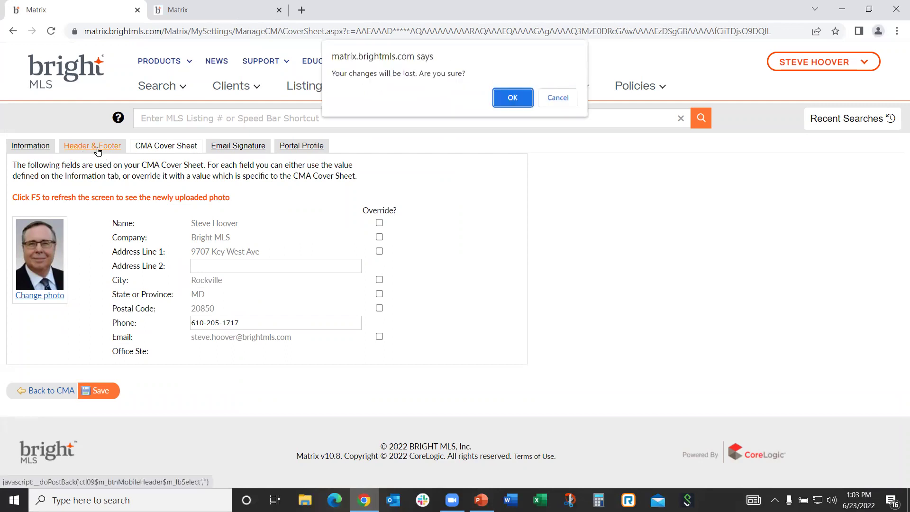
Discard the cover-sheet changes and switch the header agent photo off and back to custom
click(512, 98)
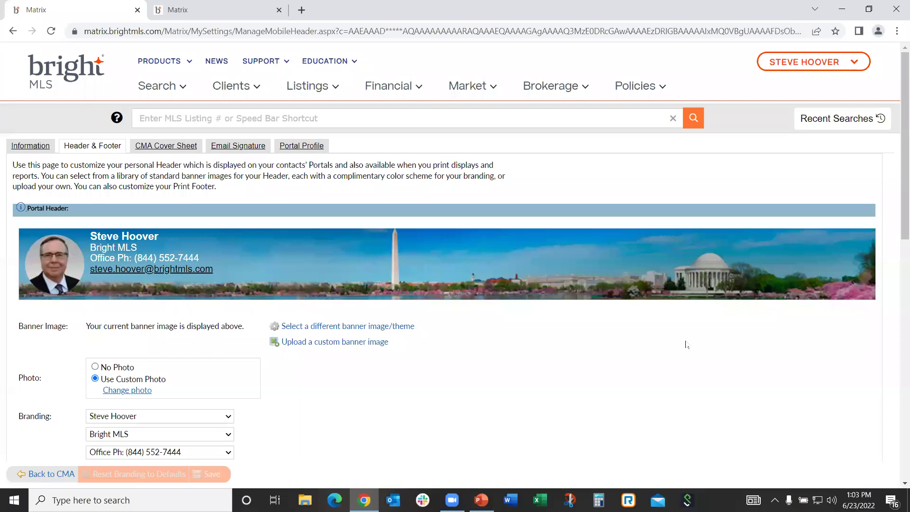
scroll(650, 349, down, 1)
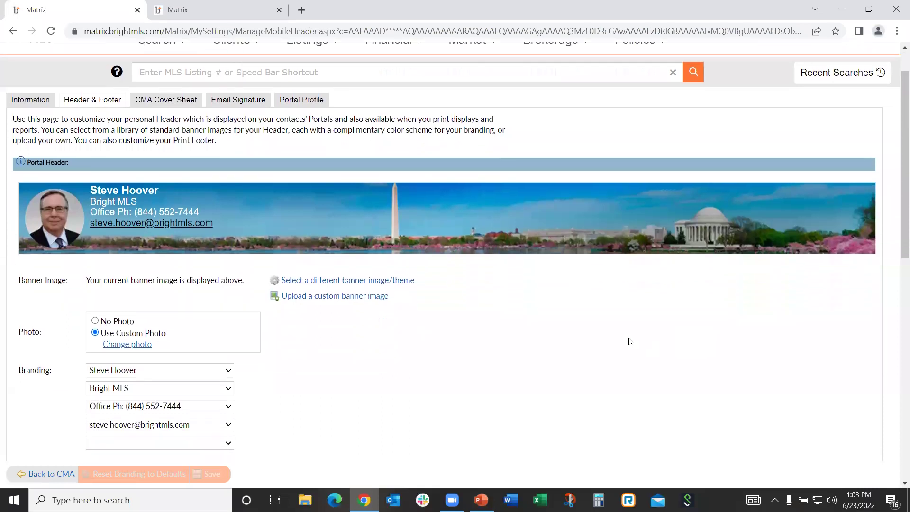
click(95, 307)
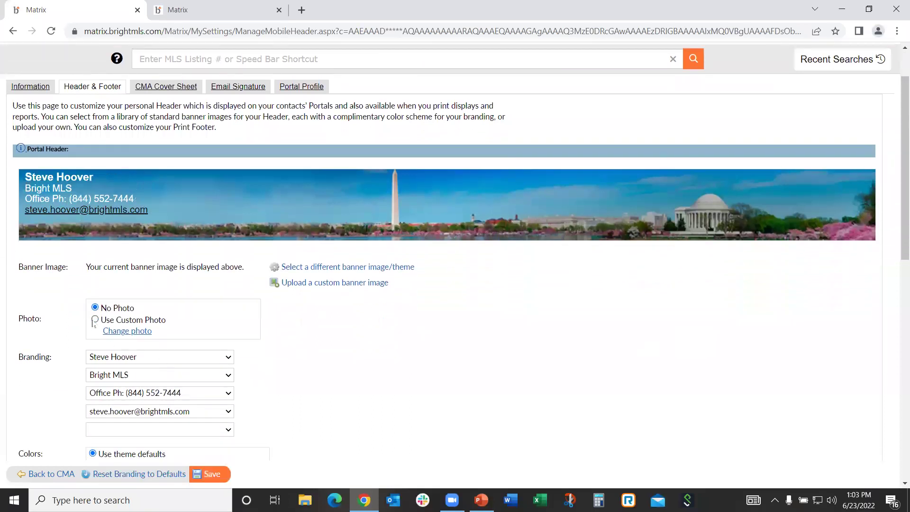
click(95, 320)
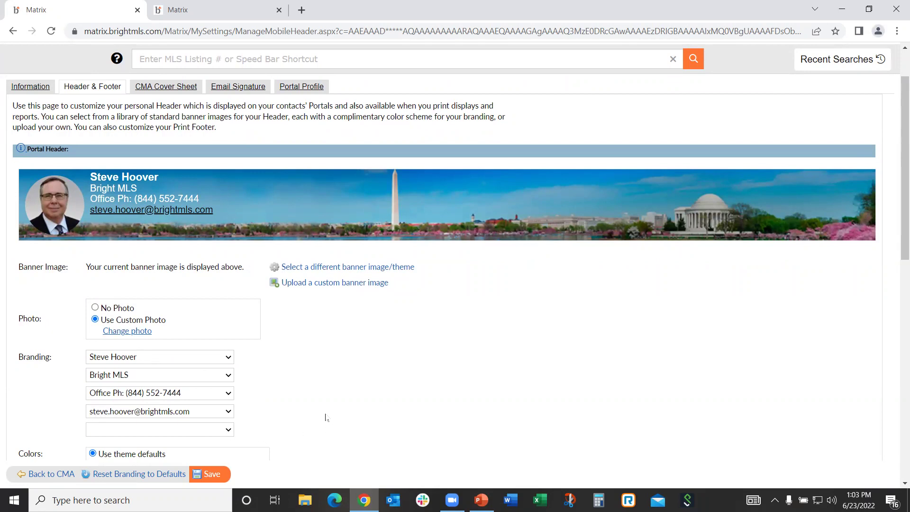
Add Customer Success Coach as the fifth header branding line and browse other banner themes
scroll(326, 417, down, 1)
click(229, 371)
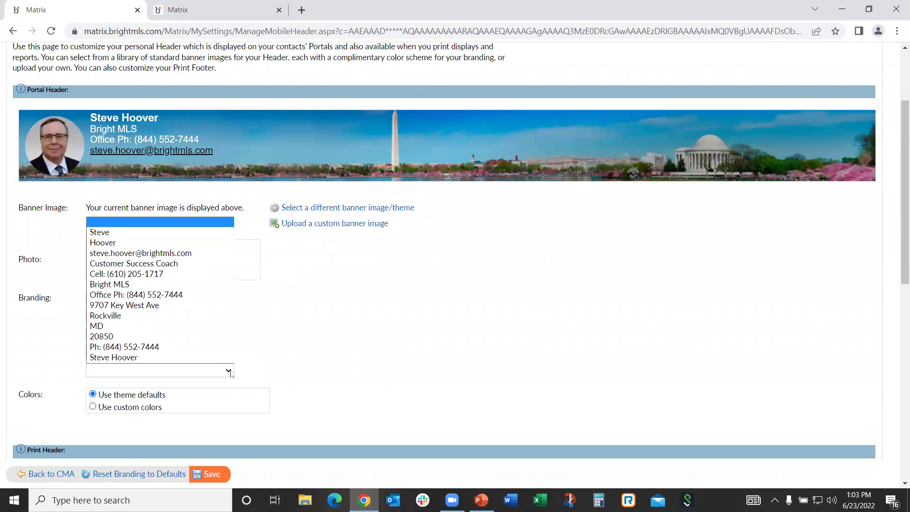
click(344, 355)
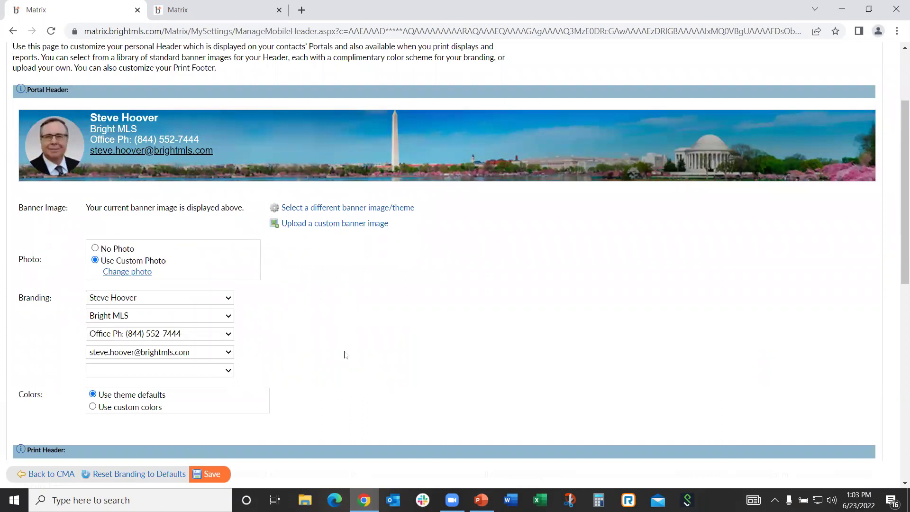
click(228, 371)
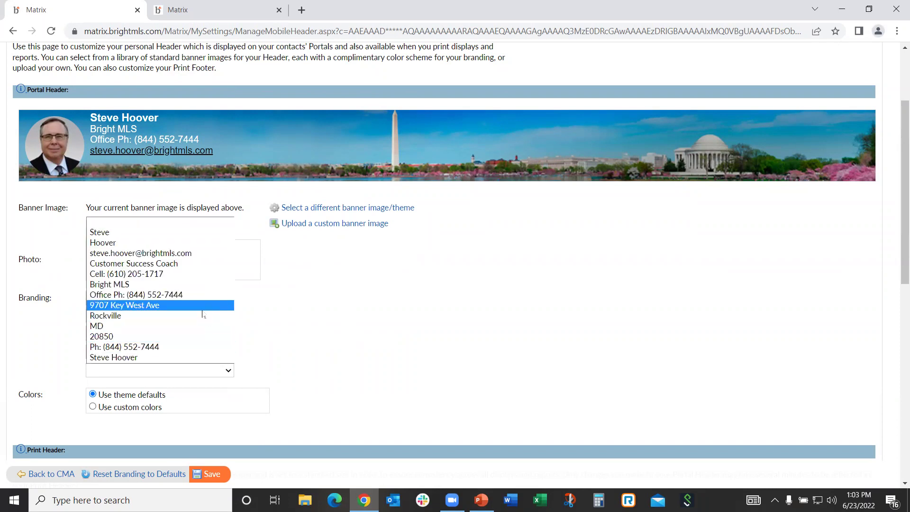
click(170, 264)
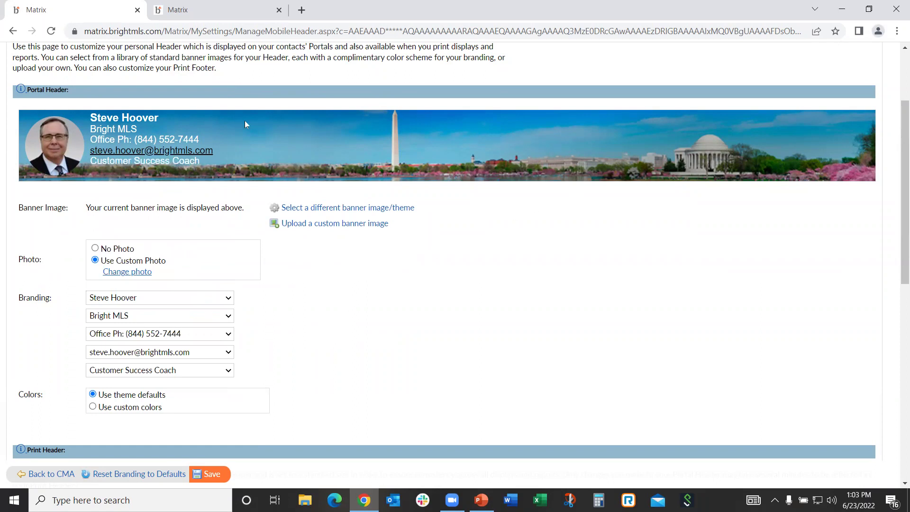
click(331, 208)
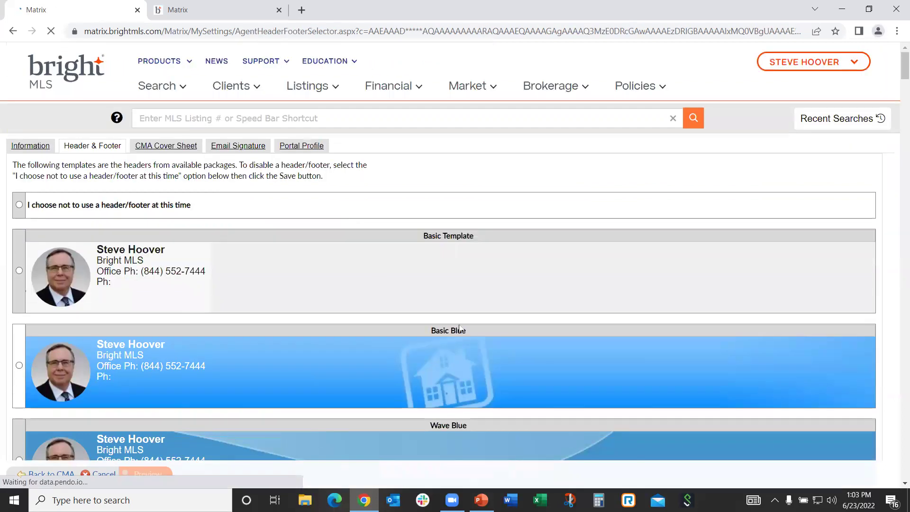
scroll(453, 325, down, 20)
scroll(453, 325, down, 20)
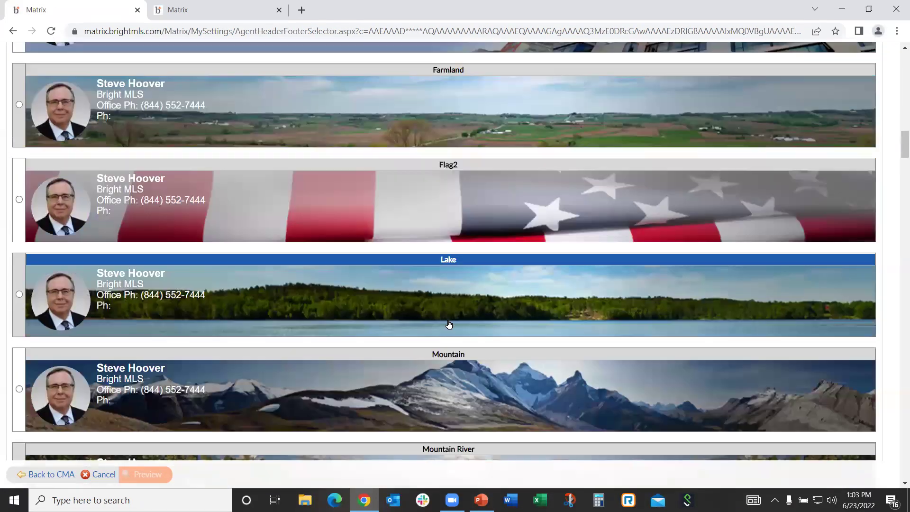
scroll(443, 325, down, 10)
scroll(441, 325, up, 15)
scroll(439, 320, up, 20)
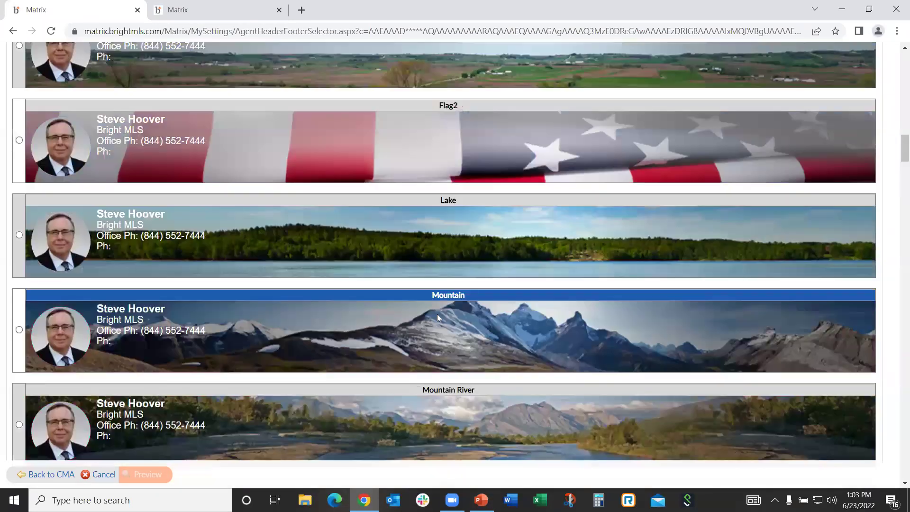
scroll(148, 205, up, 2)
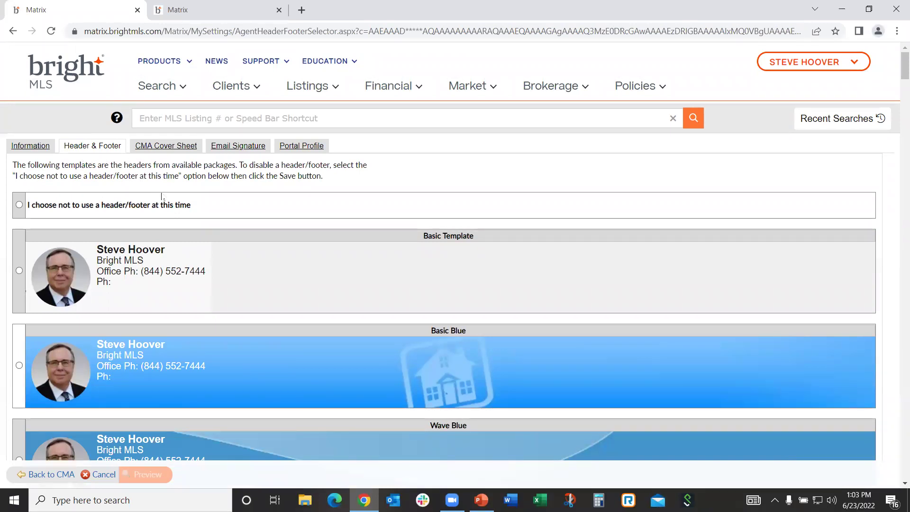
Go back to header settings, try uploading a custom banner image, then return to cover sheet settings
click(13, 31)
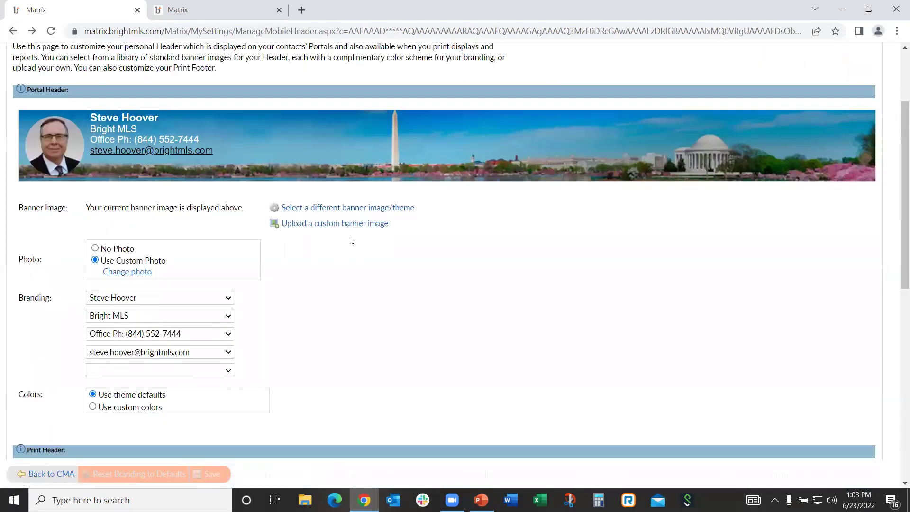
click(322, 223)
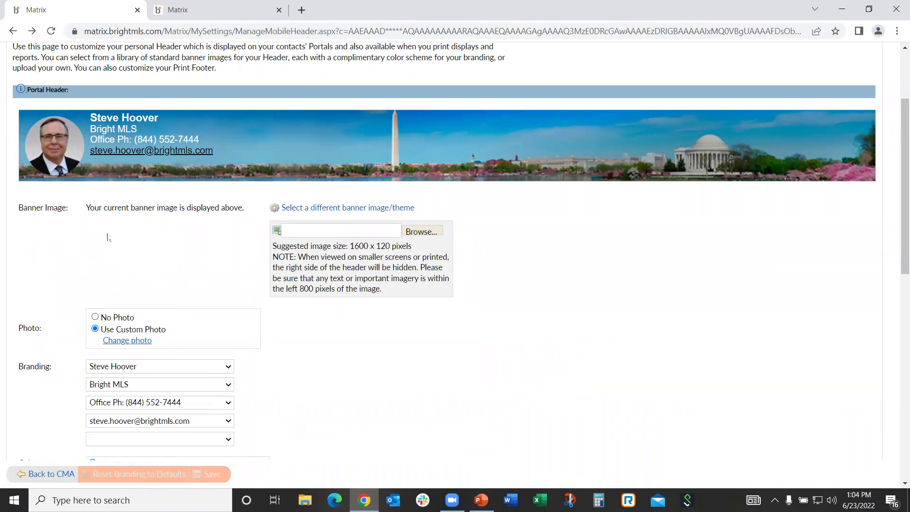
click(13, 32)
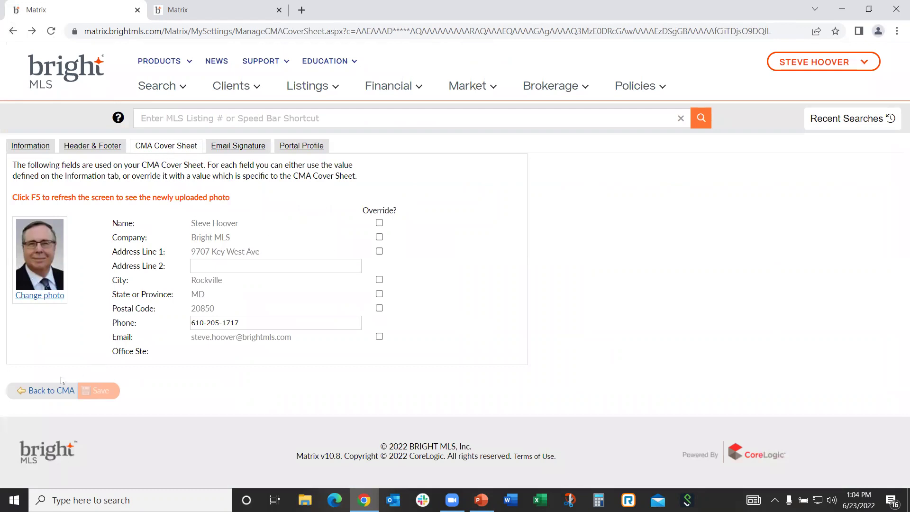
Return to the CMA cover page and continue to the Comparables step
click(49, 392)
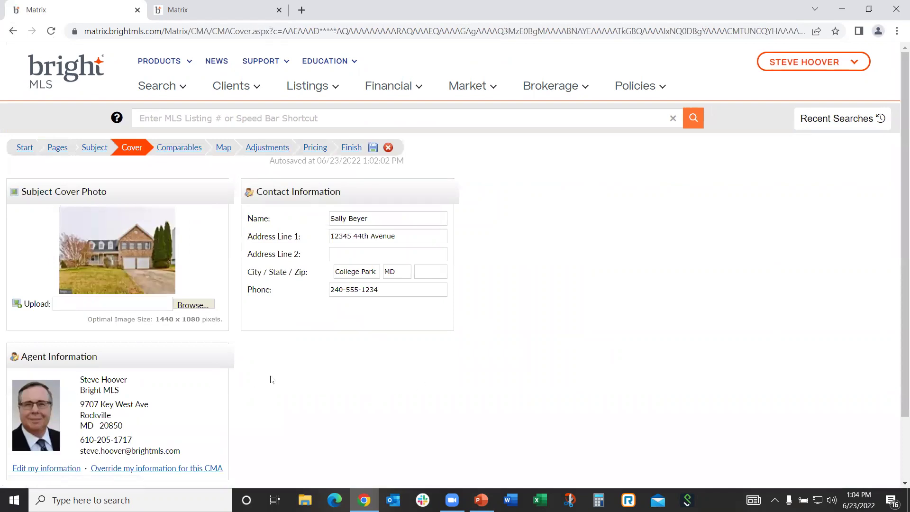
scroll(267, 371, down, 2)
scroll(260, 350, up, 2)
click(173, 150)
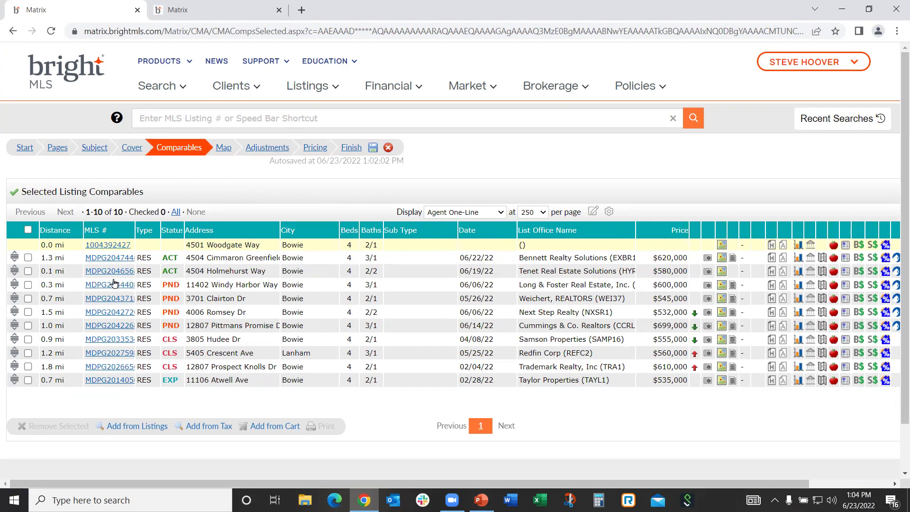
Mark and unmark the pending $545,000 comparable, then open Add from Listings and back out
click(28, 298)
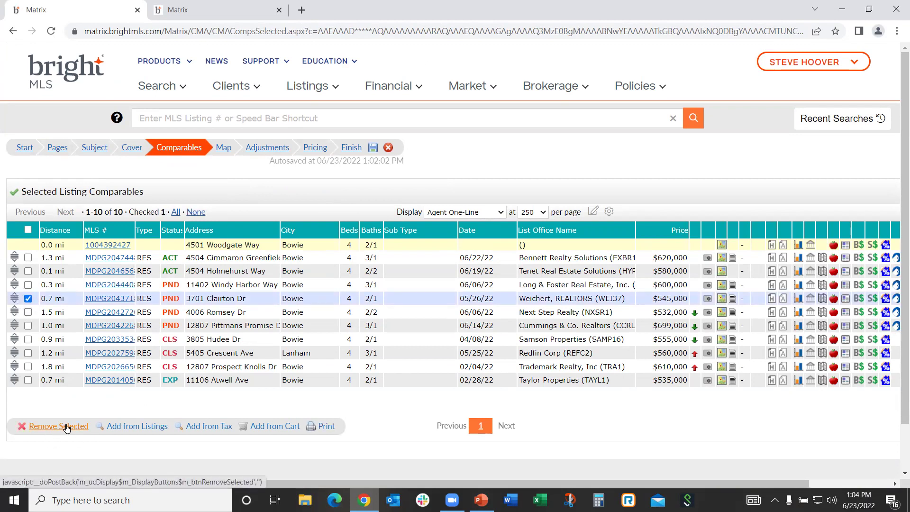
click(28, 298)
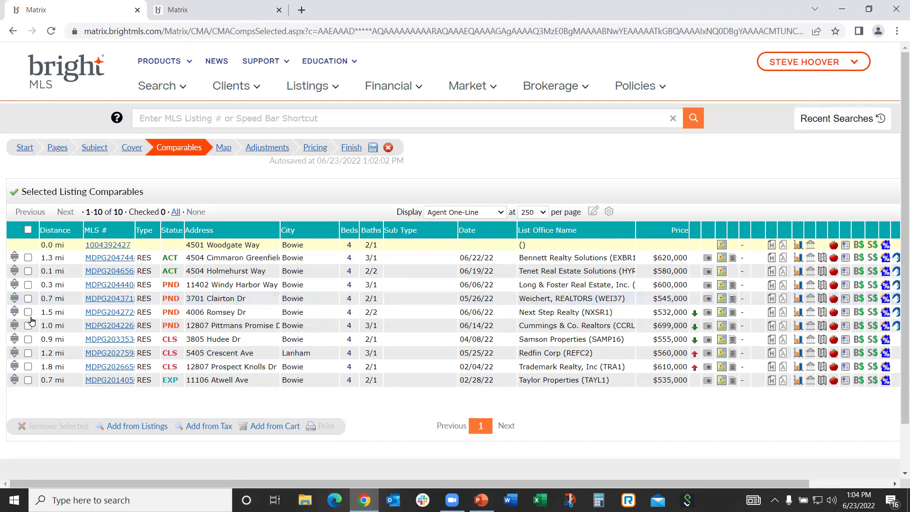
click(128, 426)
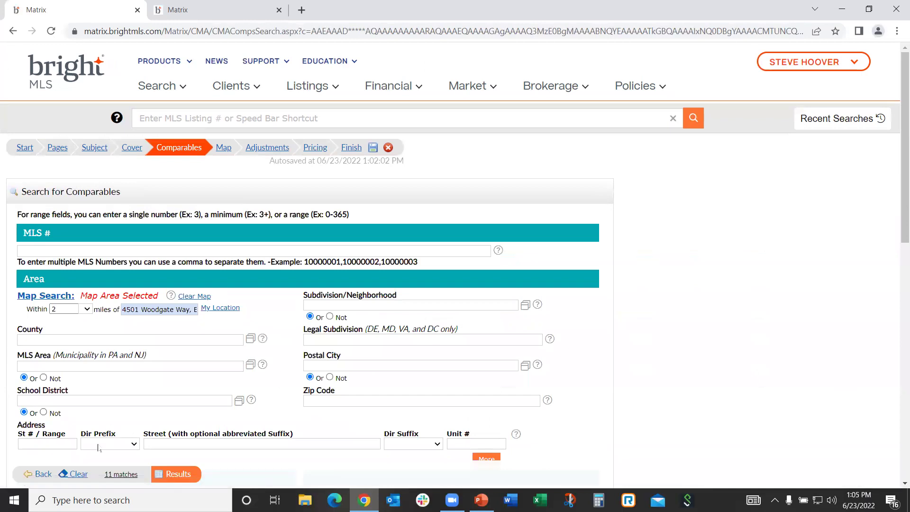
click(44, 475)
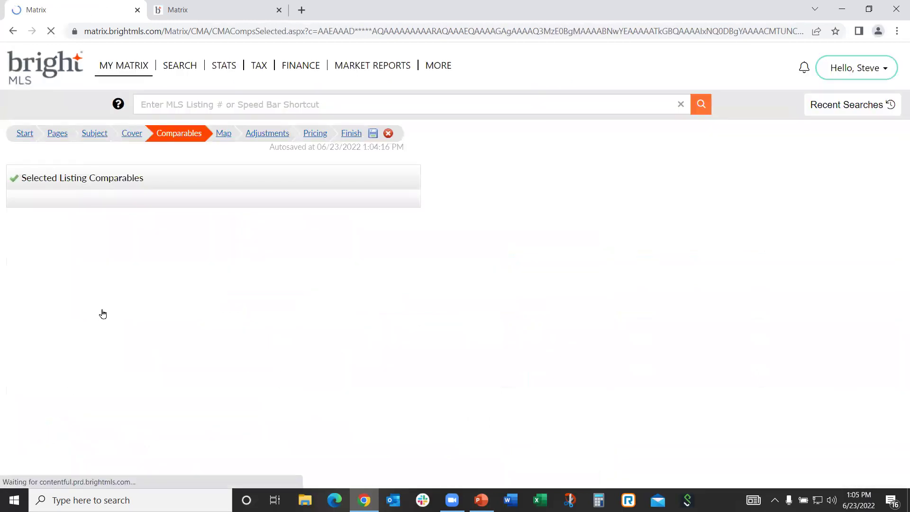
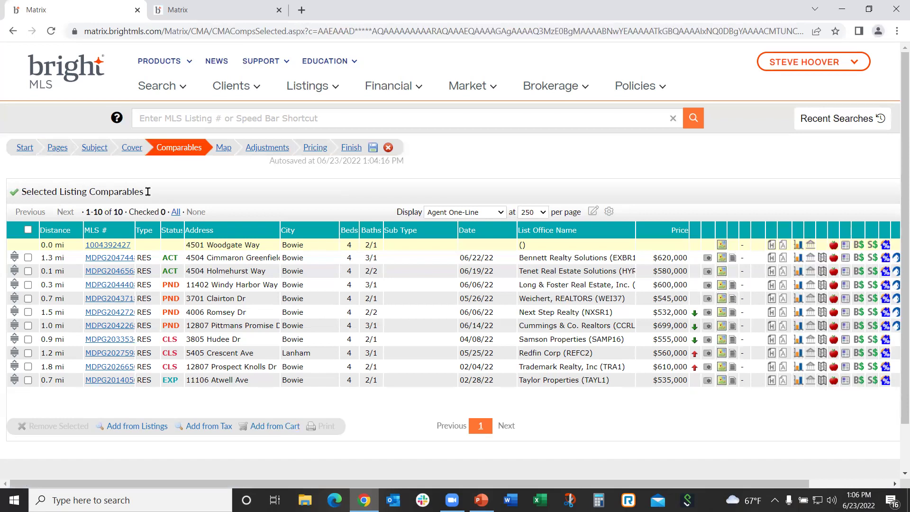
View the CMA map showing the subject and ten numbered comparables, then continue to Adjustments
click(223, 148)
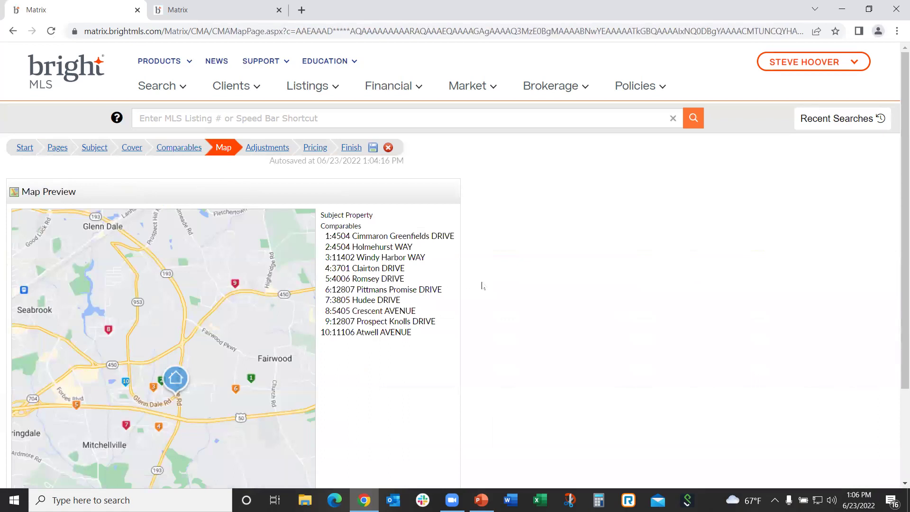
scroll(525, 288, down, 1)
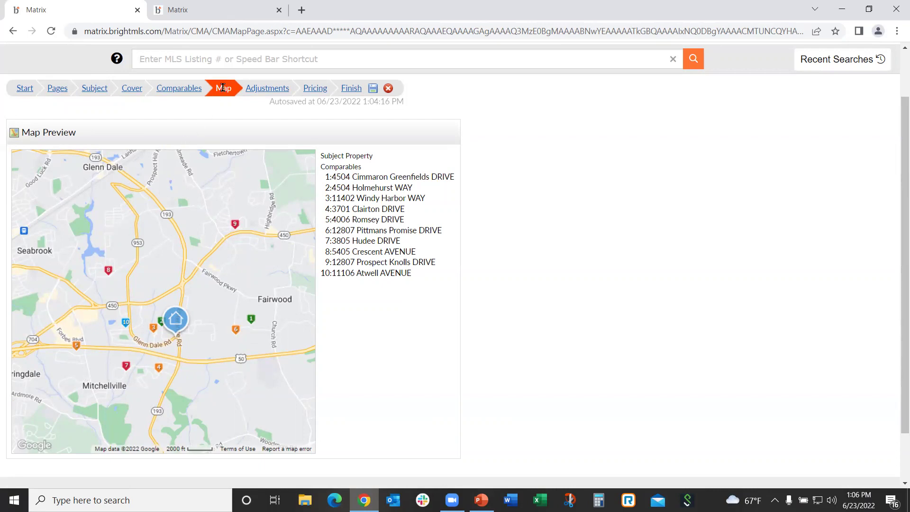
click(57, 92)
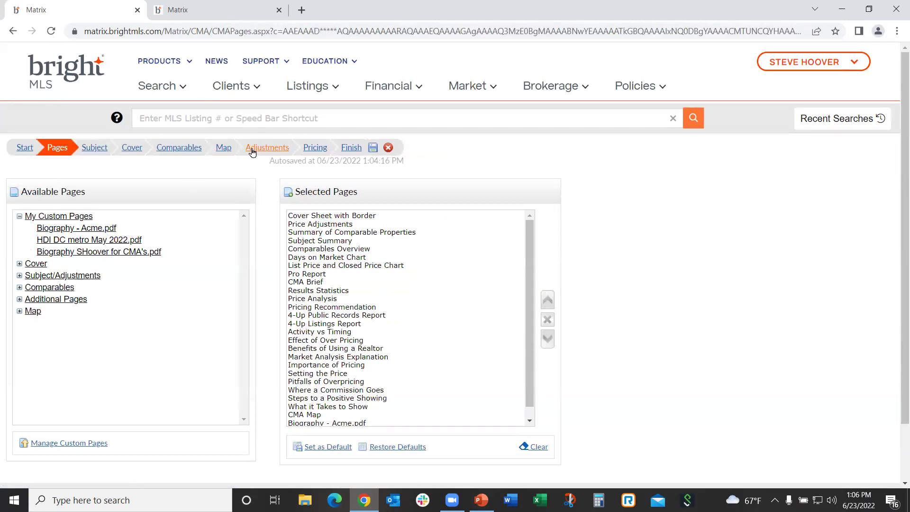
click(220, 151)
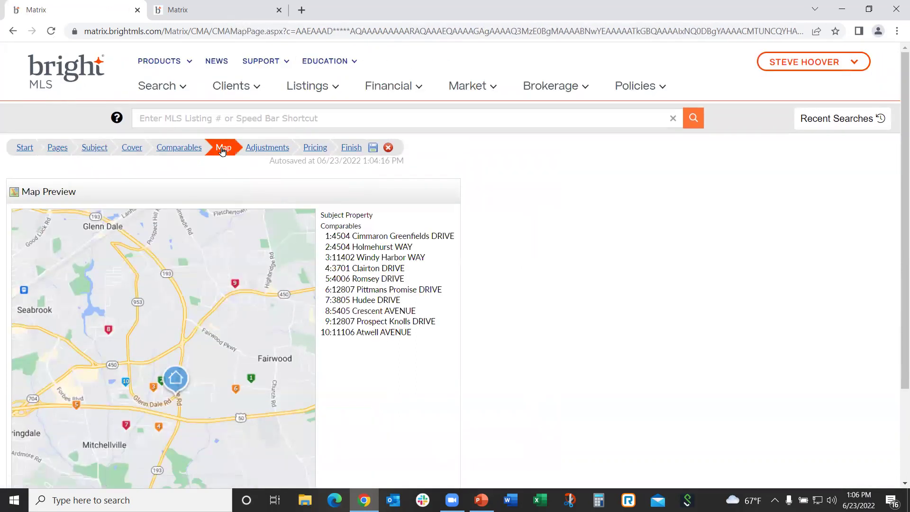
click(264, 150)
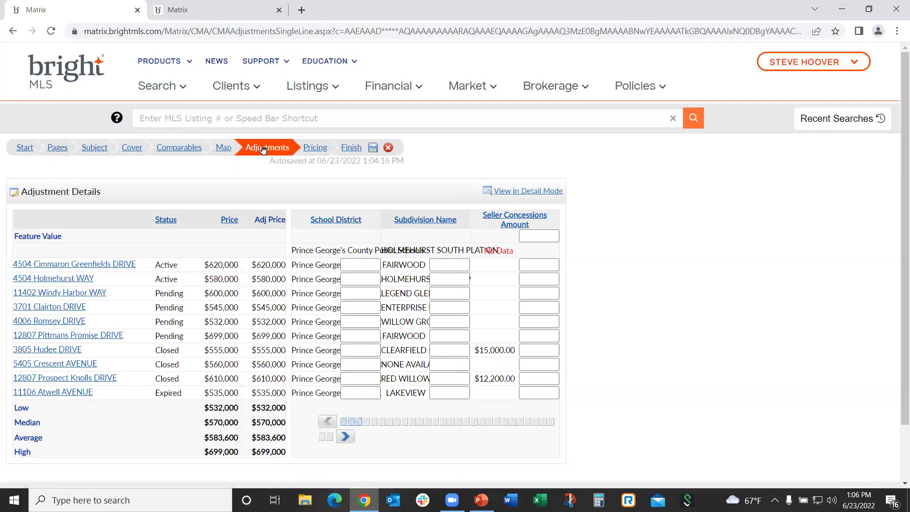
Page through the adjustment columns to show Heating Type, Cooling Type and Garage Spaces
click(345, 437)
click(345, 437)
click(345, 436)
click(345, 437)
click(345, 437)
click(346, 436)
click(345, 437)
click(346, 437)
click(346, 436)
click(346, 437)
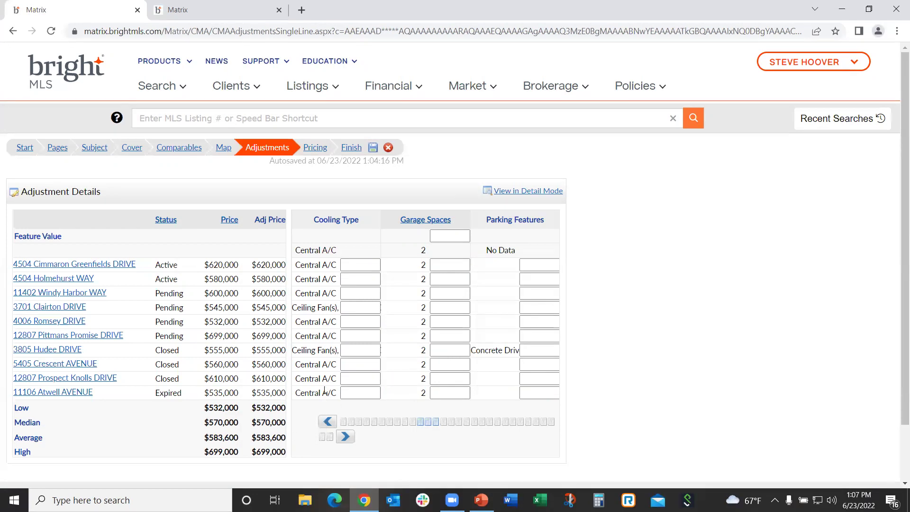
click(327, 422)
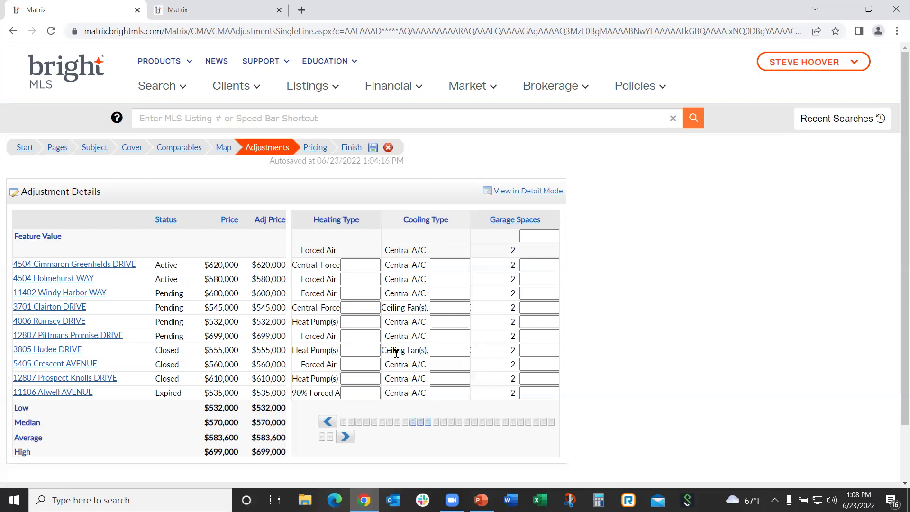
click(435, 350)
text(20000)
key(Return)
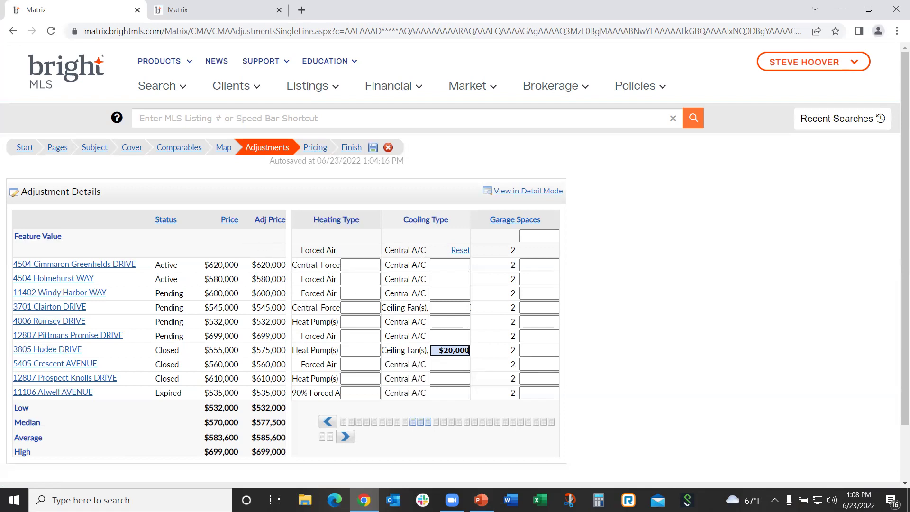
click(439, 308)
text(20000)
key(Return)
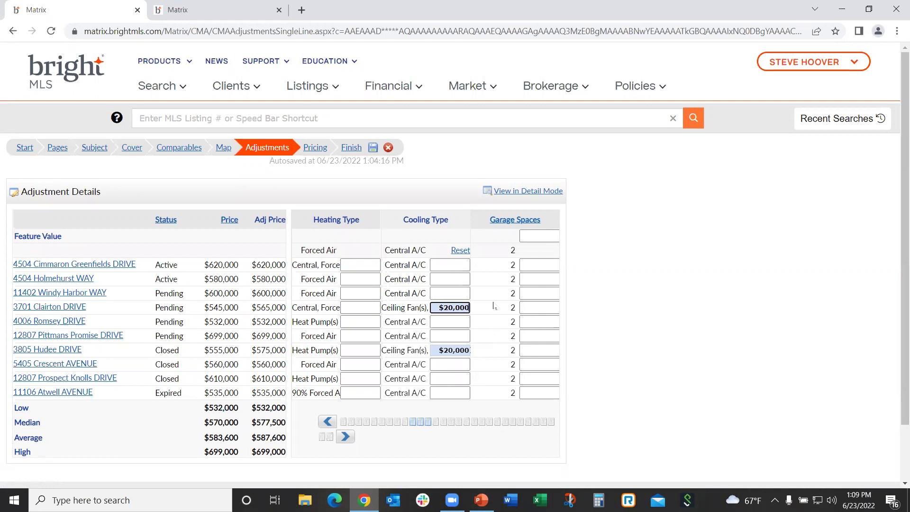
click(460, 250)
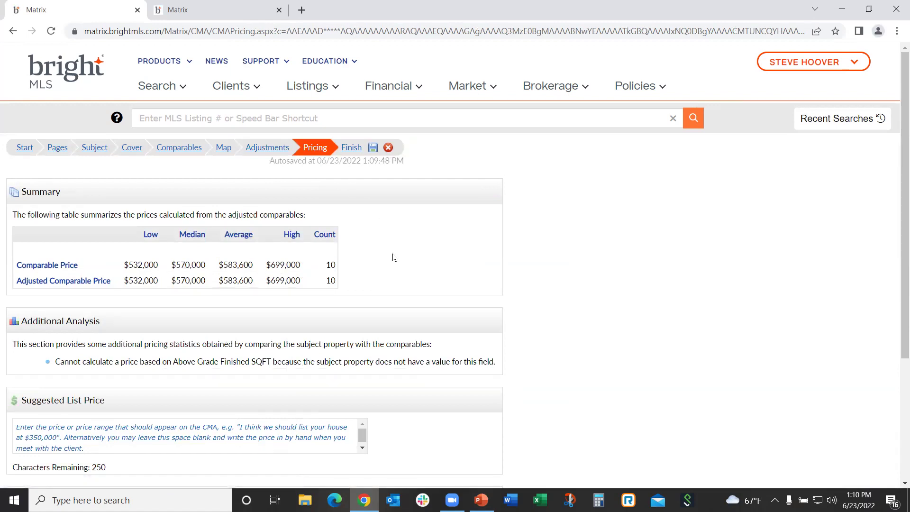
Go back from the pricing summary to the Adjustments step
click(268, 148)
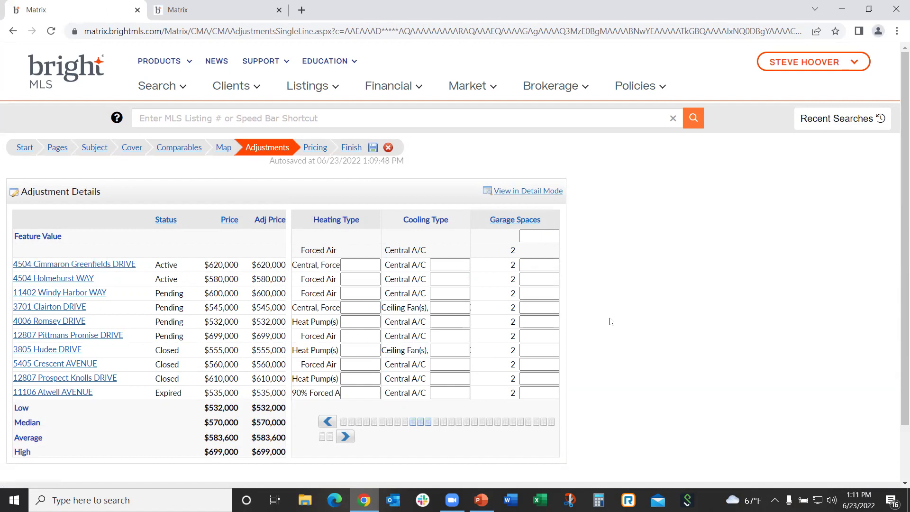
click(534, 265)
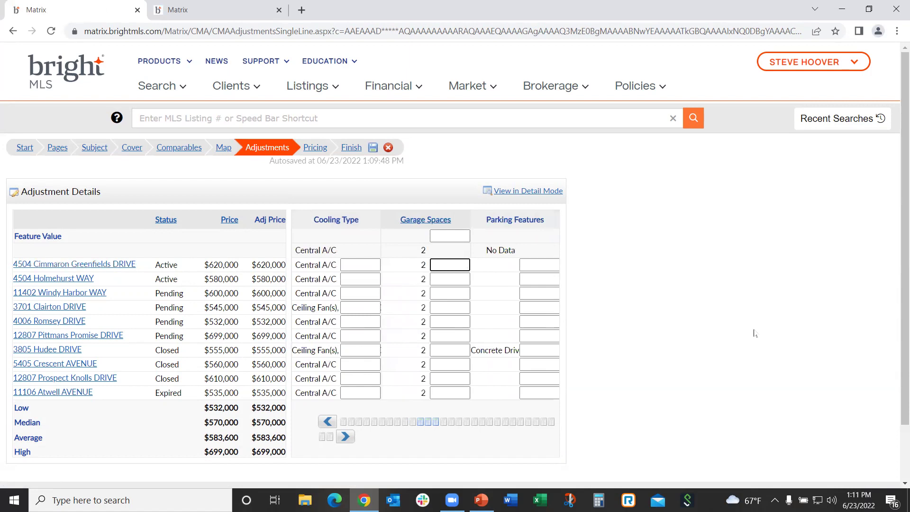
text(-10000)
key(Return)
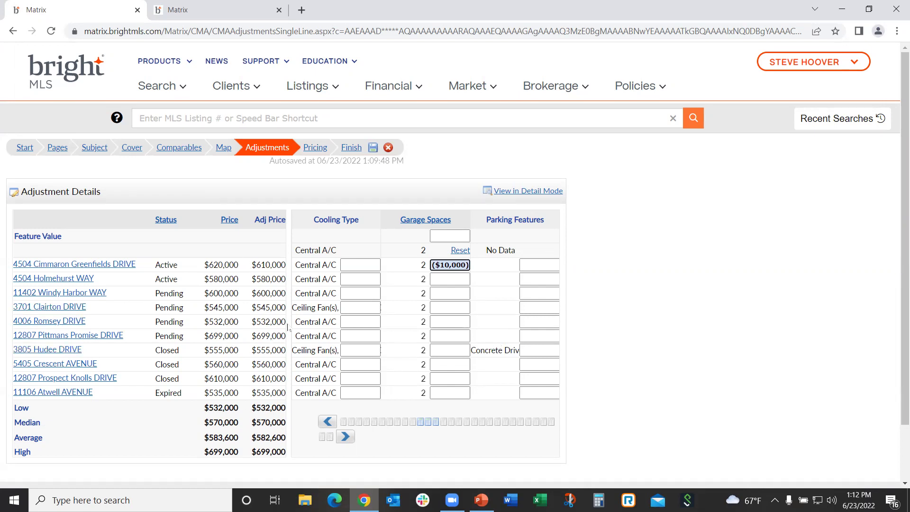
click(459, 250)
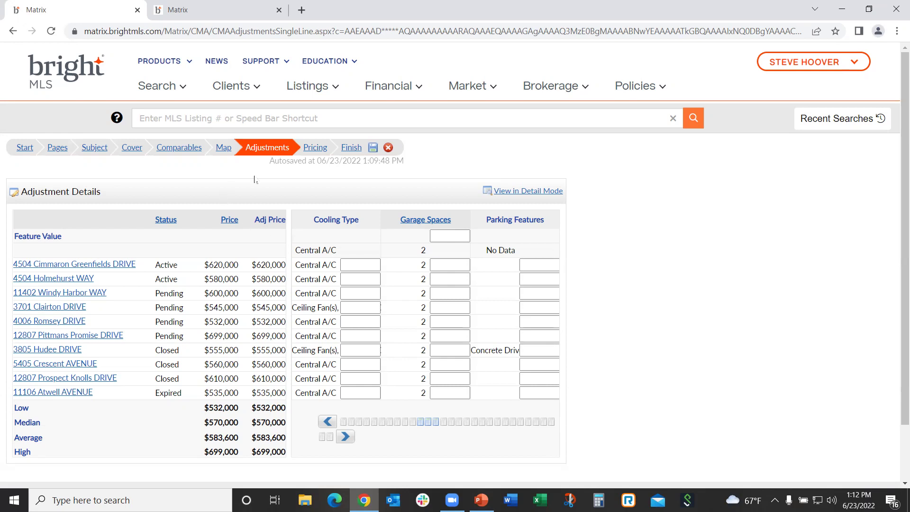
click(315, 149)
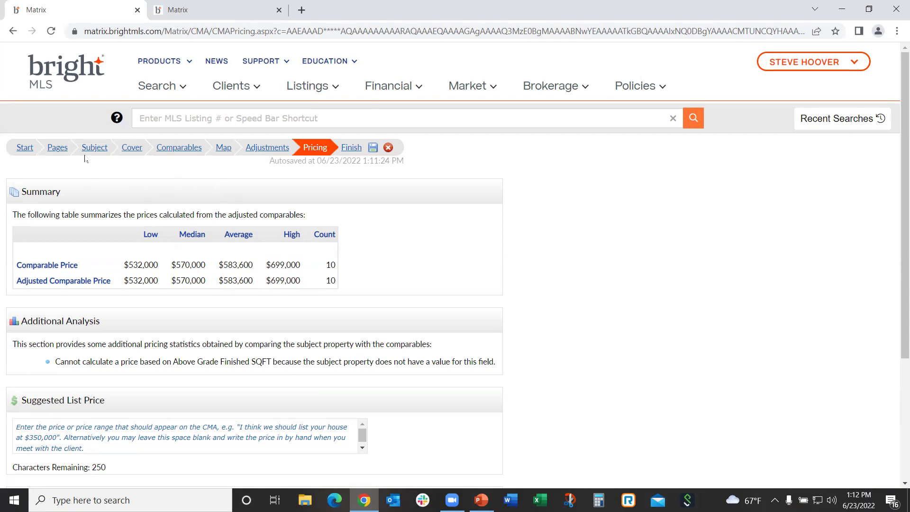
click(179, 149)
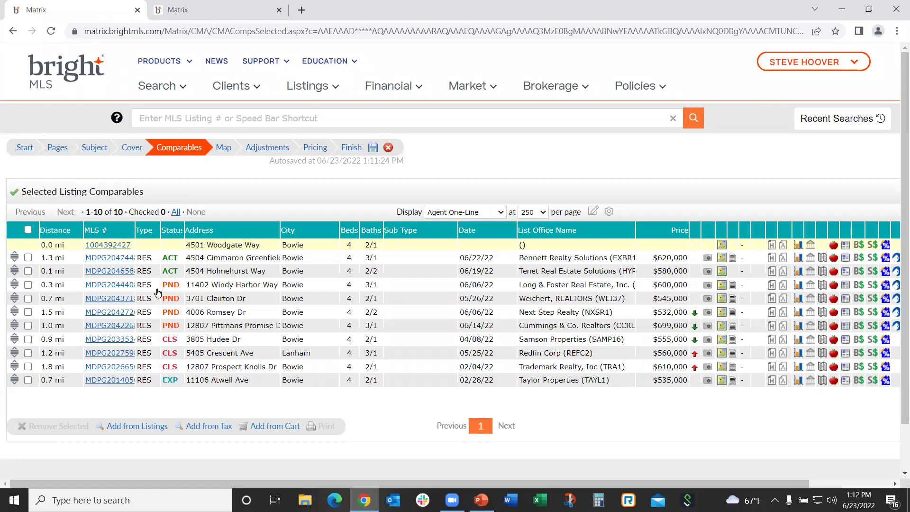
click(310, 151)
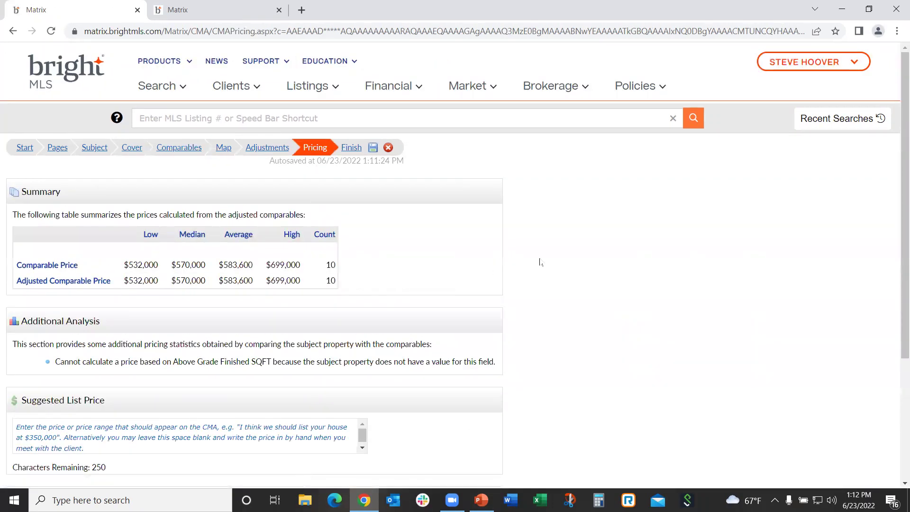
scroll(568, 277, down, 3)
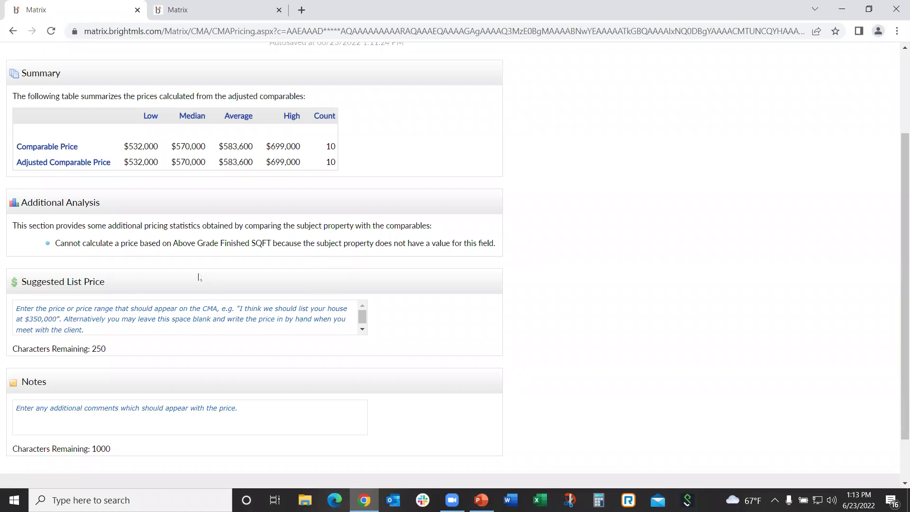
scroll(197, 273, up, 3)
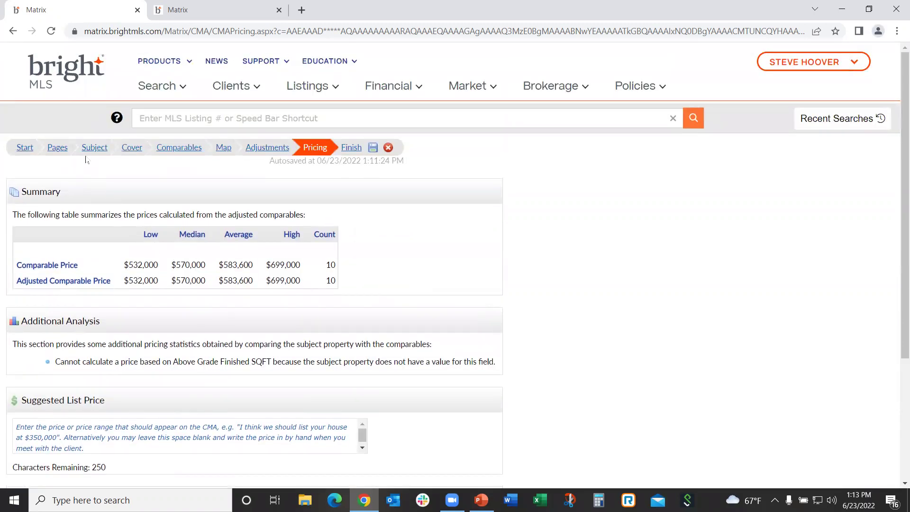
Copy the 2,412 above-grade finished square footage from the property's tax record
click(94, 147)
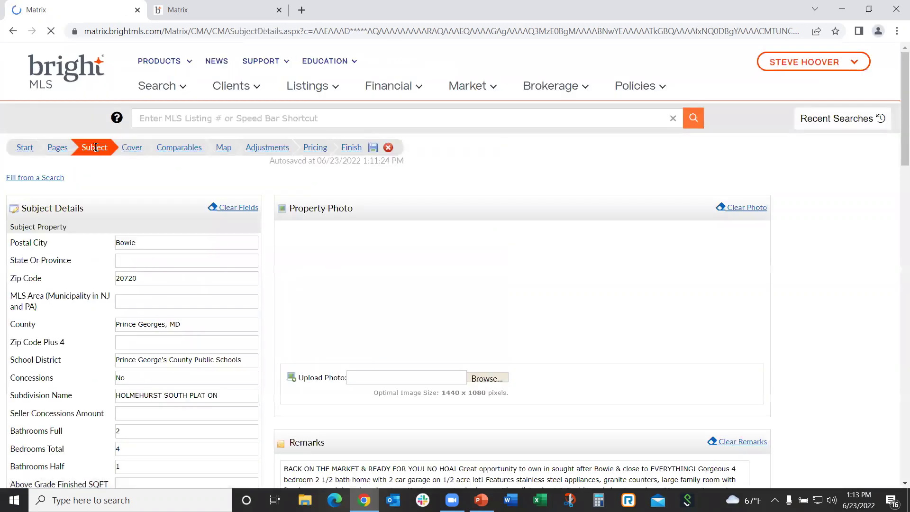
scroll(311, 273, down, 1)
scroll(93, 260, down, 4)
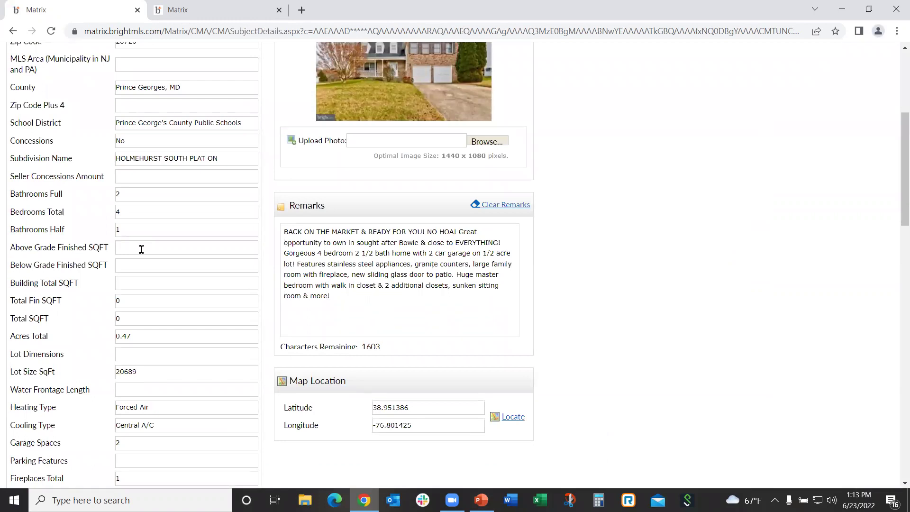
click(269, 5)
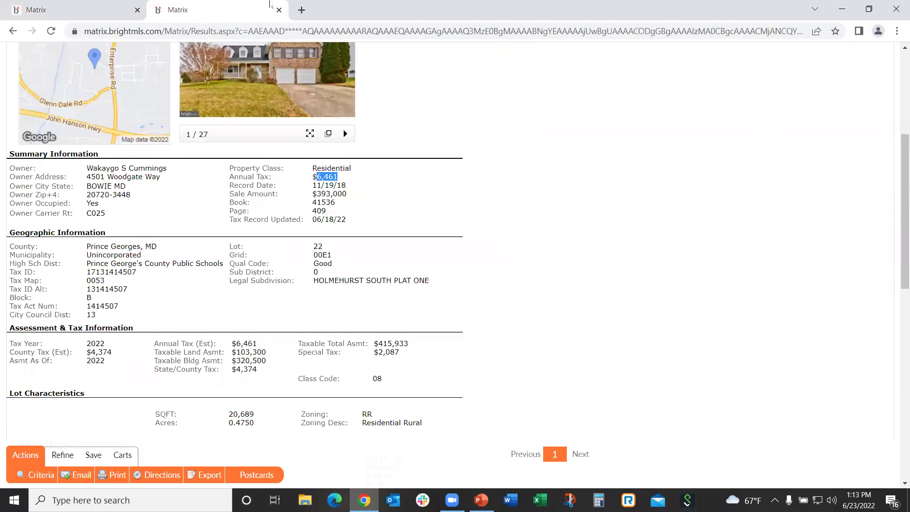
click(588, 305)
scroll(556, 324, down, 1)
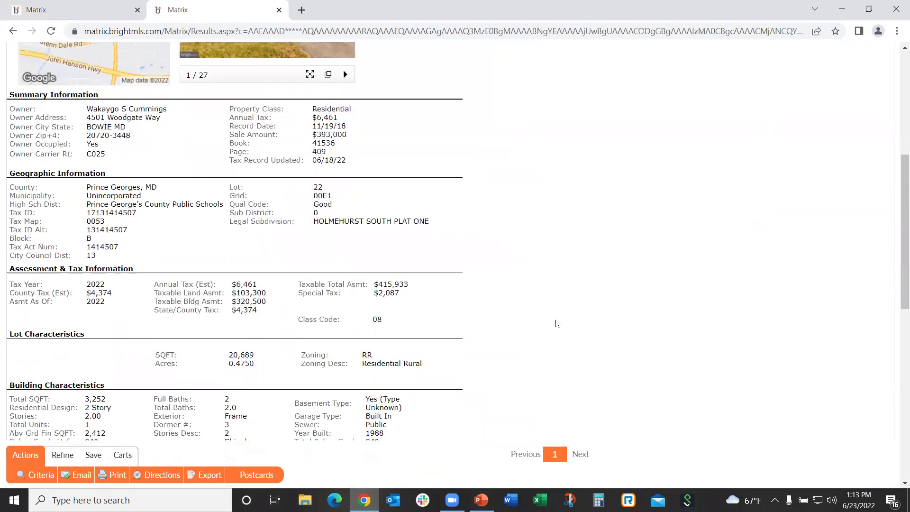
scroll(550, 319, down, 1)
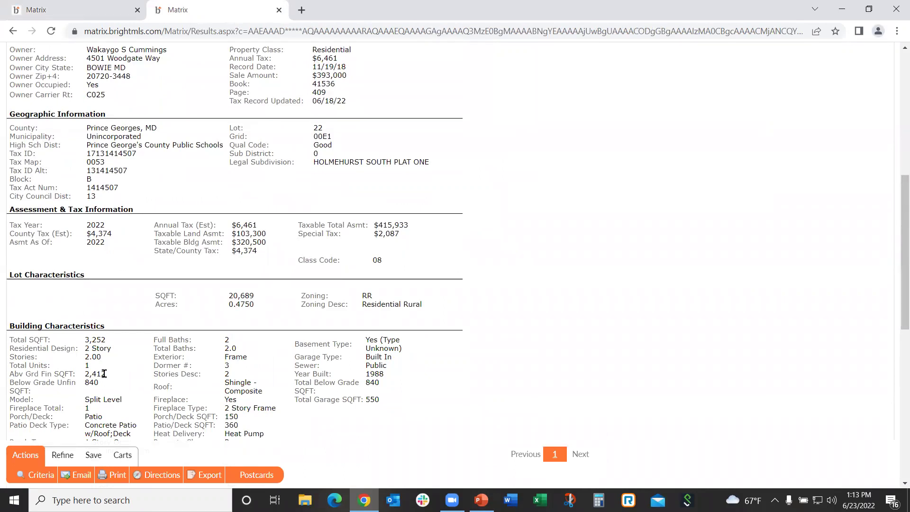
drag(105, 374, 84, 374)
right_click(97, 376)
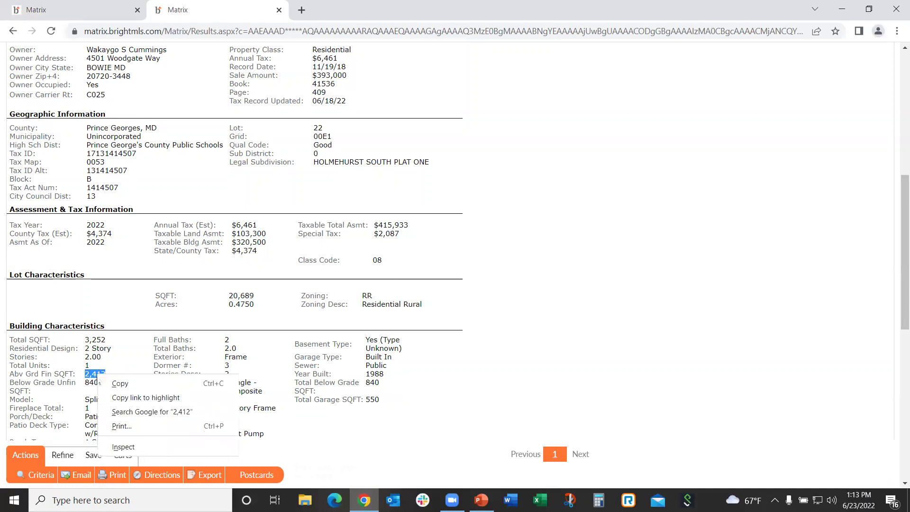
click(122, 384)
click(79, 6)
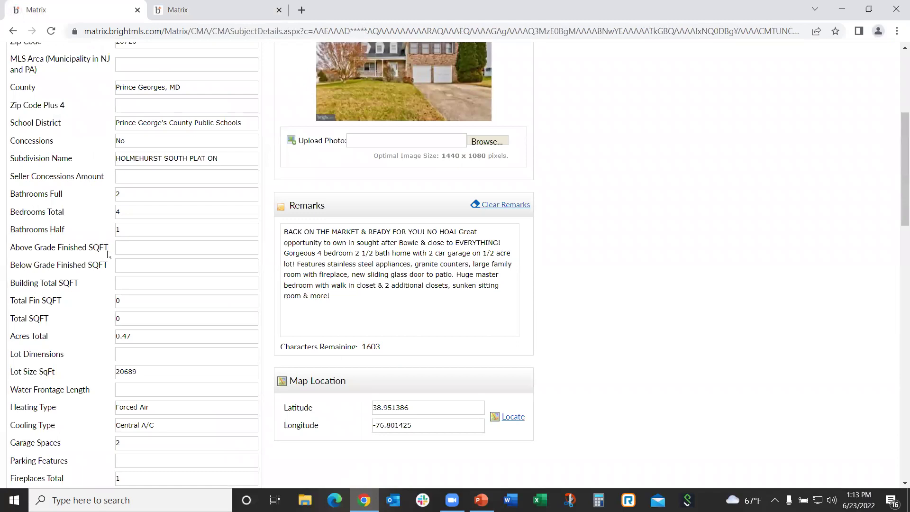
Paste 2,412 into the subject's Above Grade Finished SQFT field
click(134, 246)
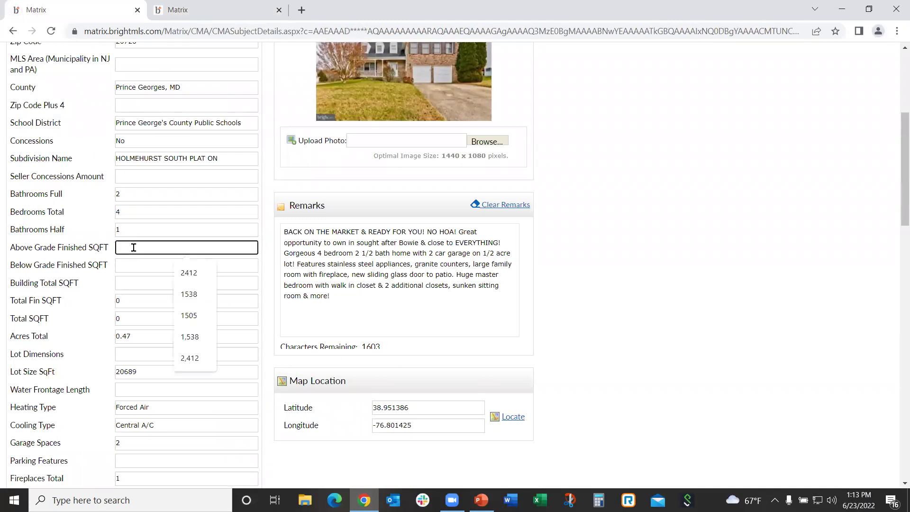
right_click(134, 247)
click(163, 346)
click(646, 349)
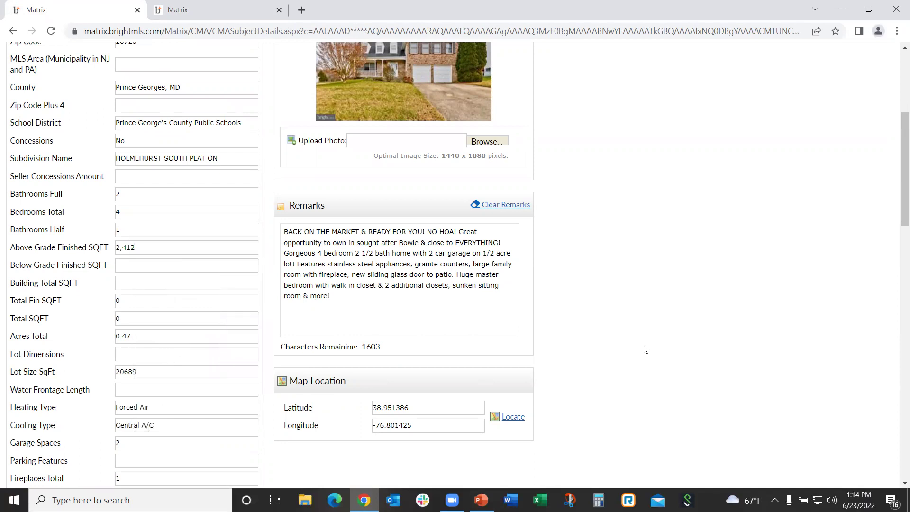
scroll(643, 349, up, 5)
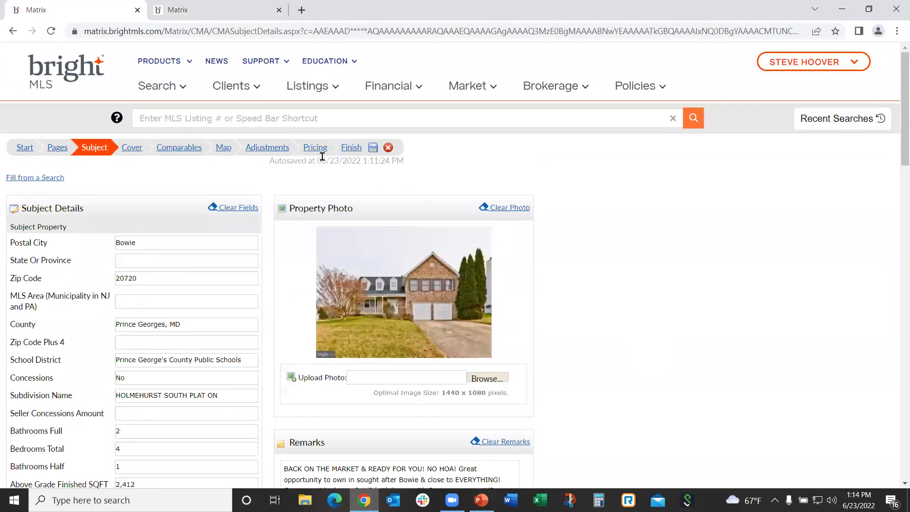
Review the Pricing sections, including the $584,915 square-footage suggested price
click(315, 147)
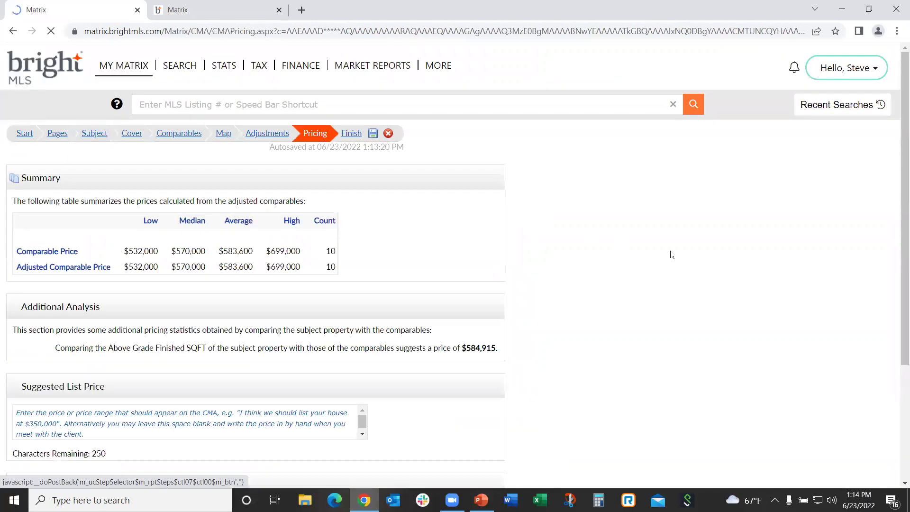
scroll(632, 321, down, 1)
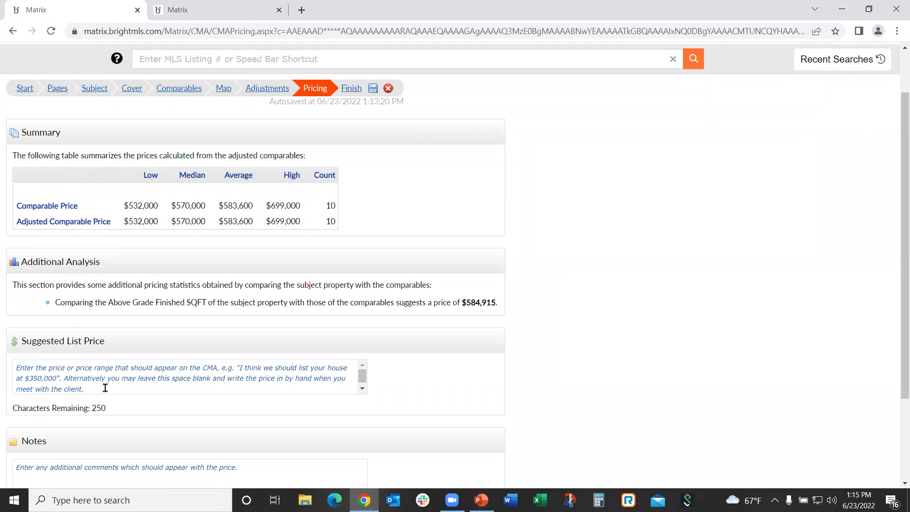
click(34, 388)
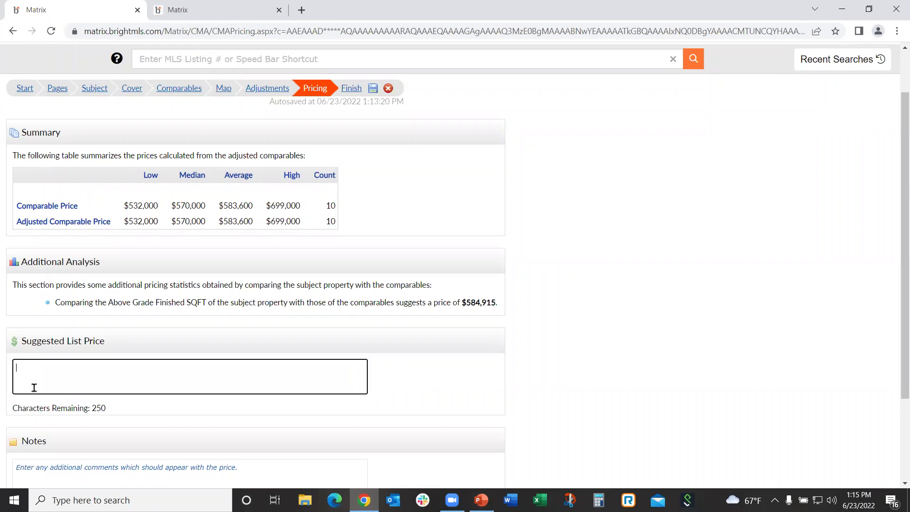
Enter '$585,000 - $595,000' as the suggested list price and tick the Notes box
text($585,000 - $595,000)
click(388, 371)
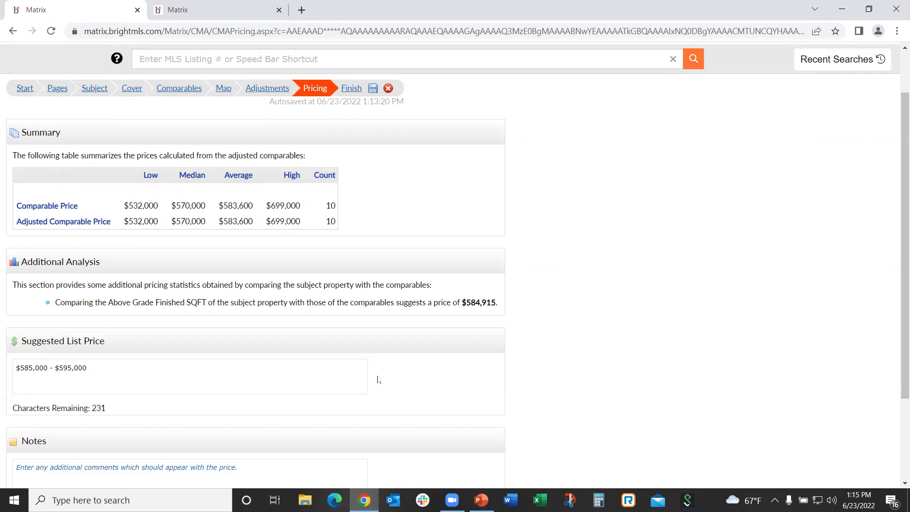
scroll(379, 375, down, 3)
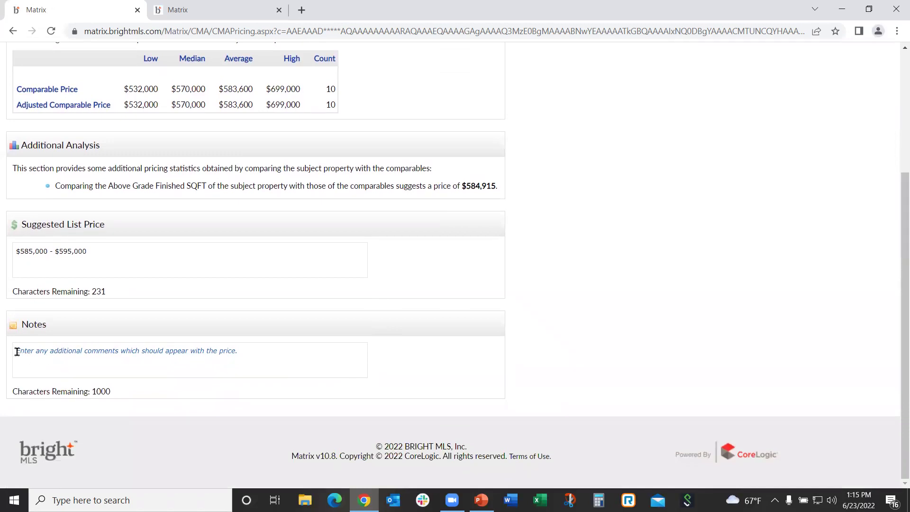
click(76, 355)
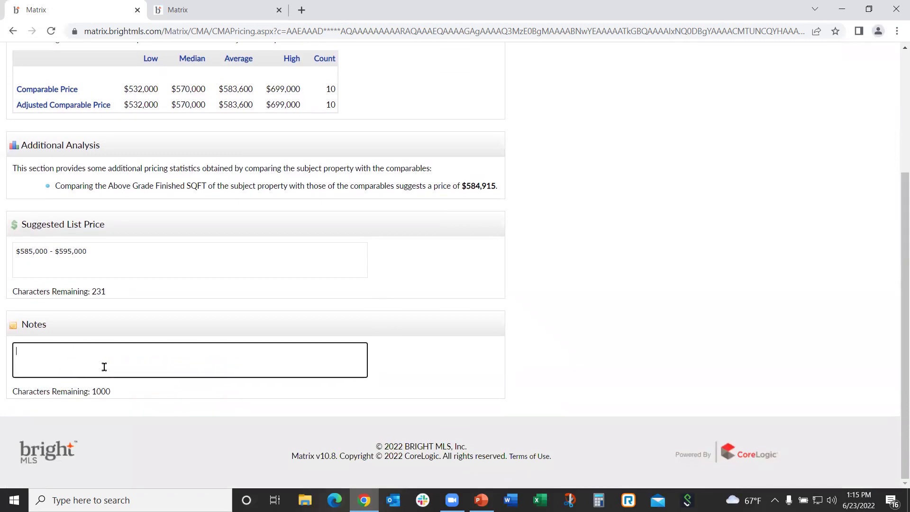
scroll(564, 394, up, 2)
scroll(568, 385, up, 2)
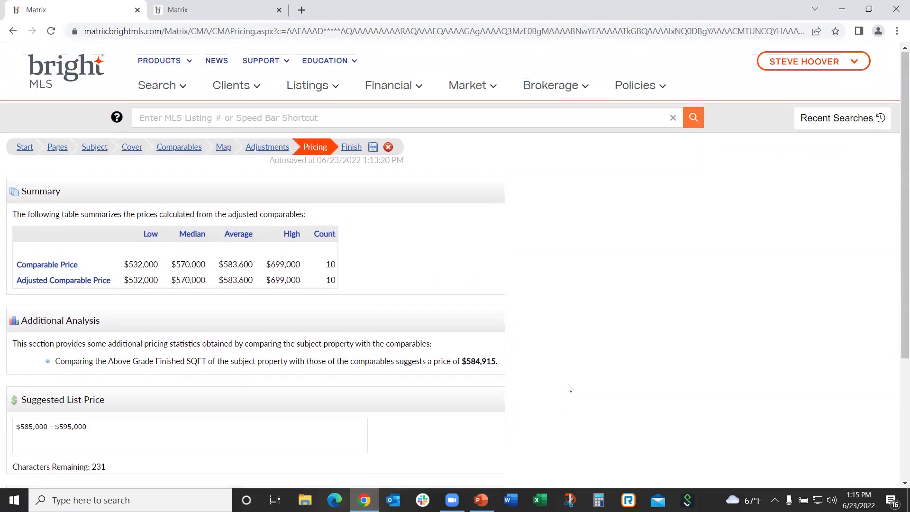
click(349, 149)
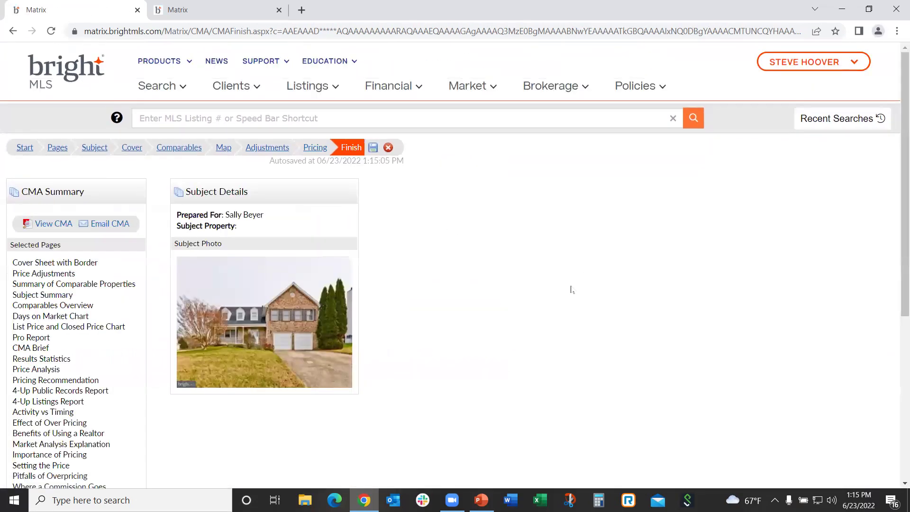
Review the selected pages on Finish and launch View CMA to generate the report
scroll(524, 294, down, 3)
scroll(524, 293, down, 2)
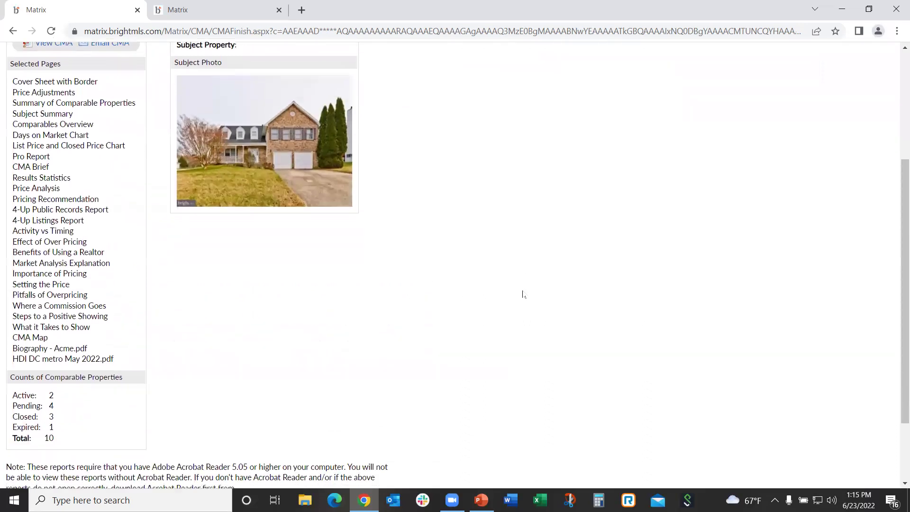
scroll(521, 296, up, 5)
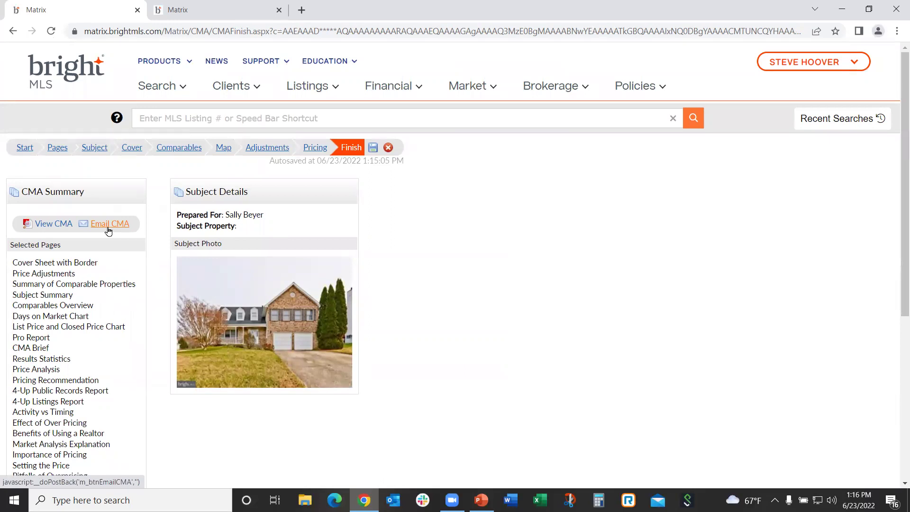
click(47, 225)
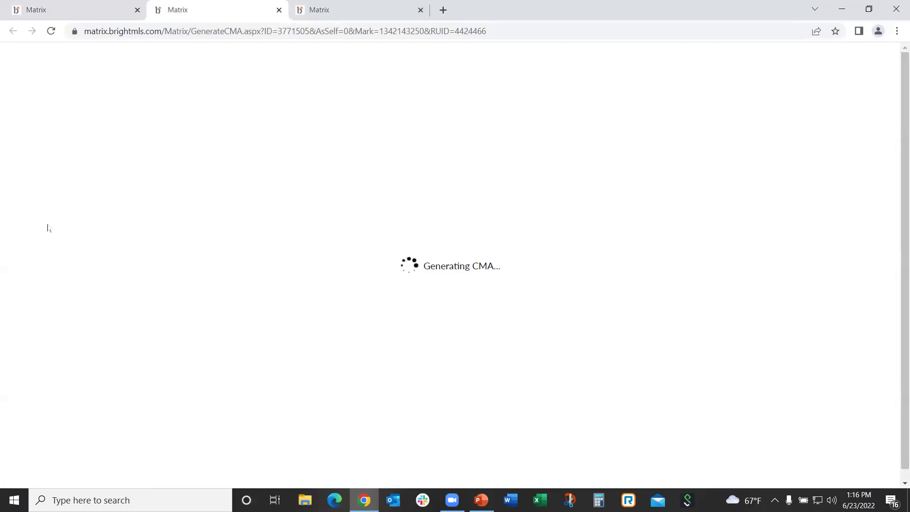
click(87, 11)
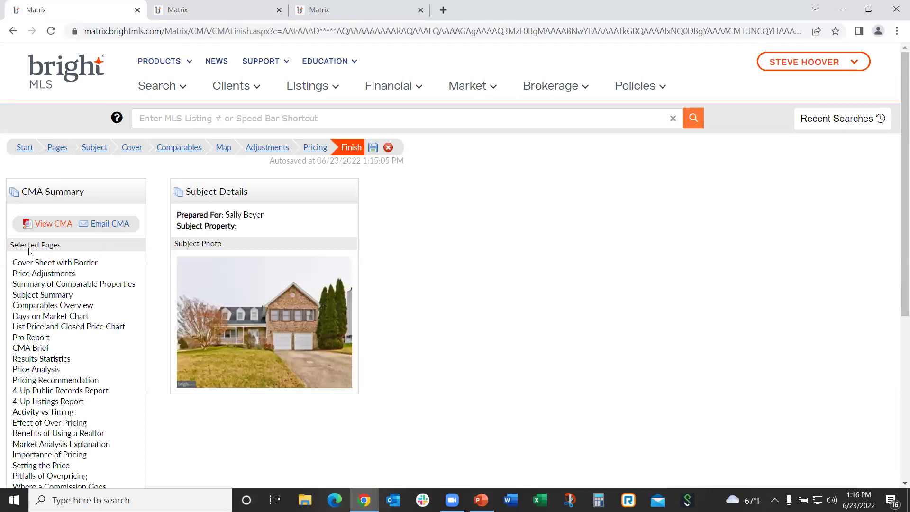
Generate the CMA report and view Report9731Jun23.pdf in Chrome at 75% zoom
click(53, 229)
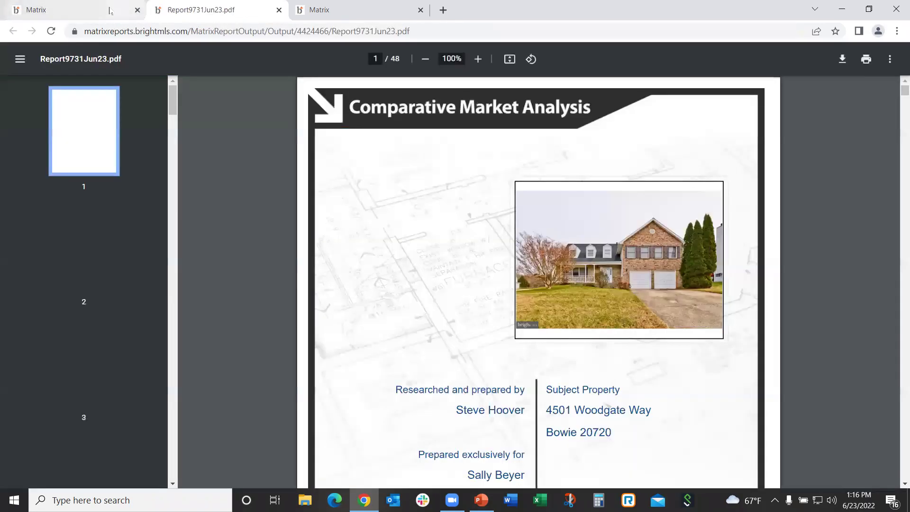
click(110, 10)
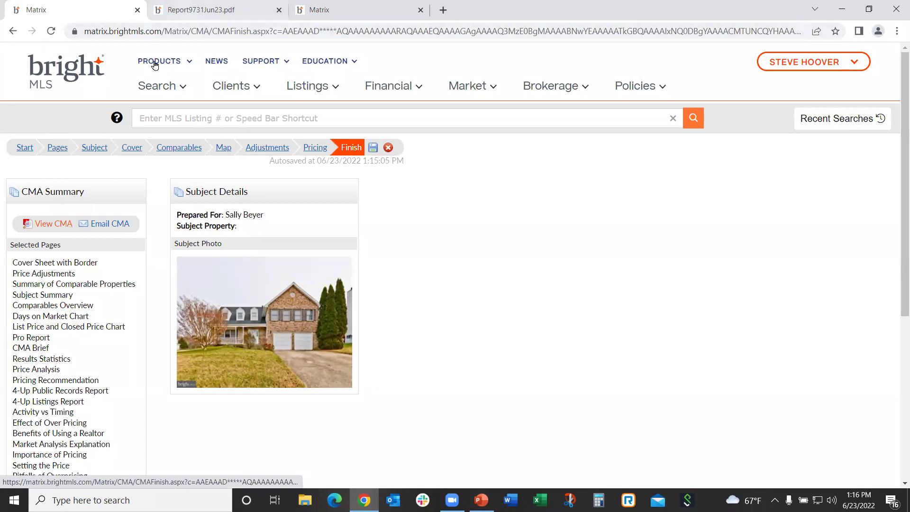
click(199, 10)
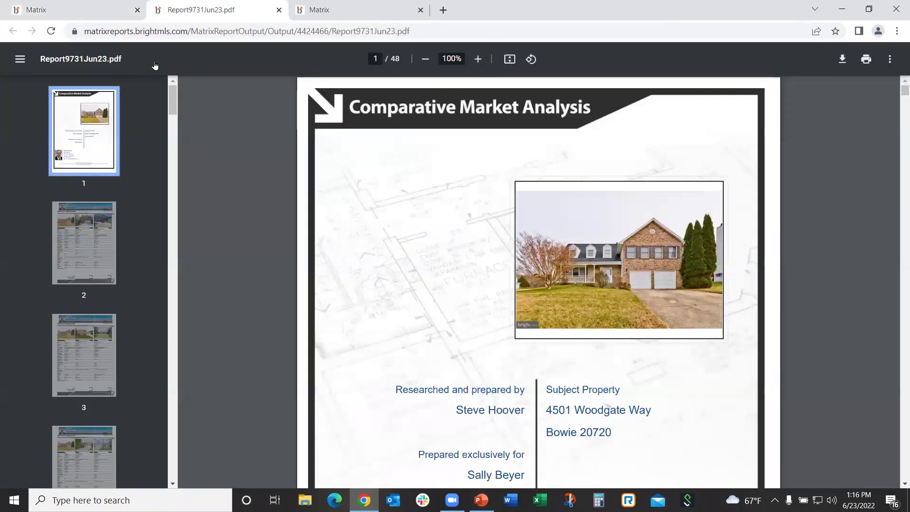
click(426, 64)
click(426, 64)
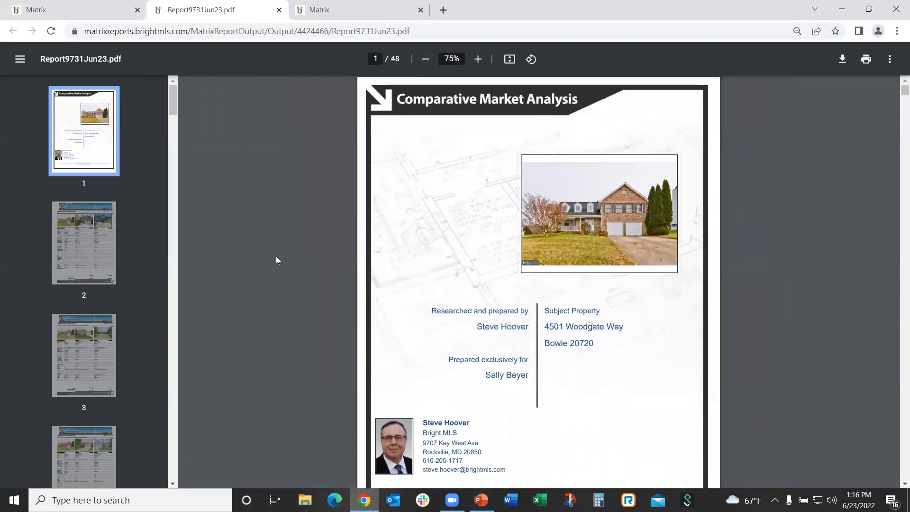
Scroll through the CMA Price Adjustments comparison pages 2 and 3
scroll(276, 260, down, 8)
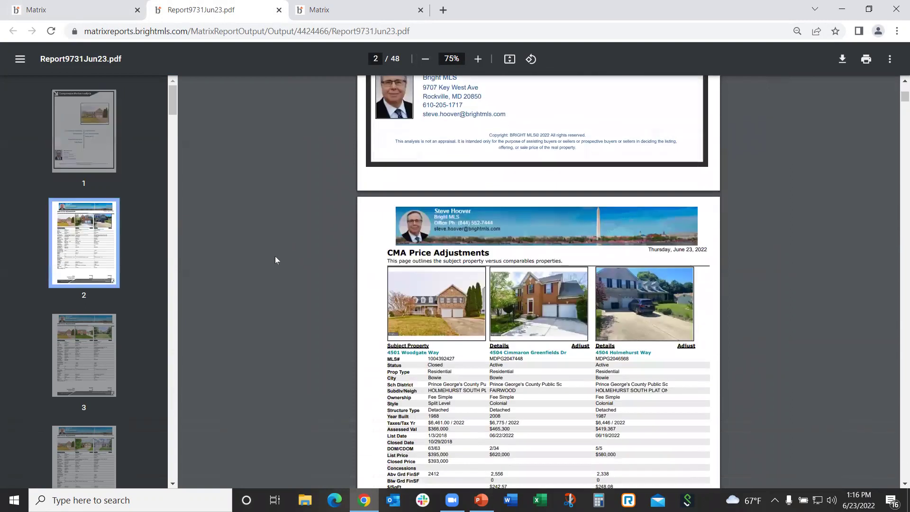
scroll(276, 259, down, 1)
scroll(275, 260, down, 1)
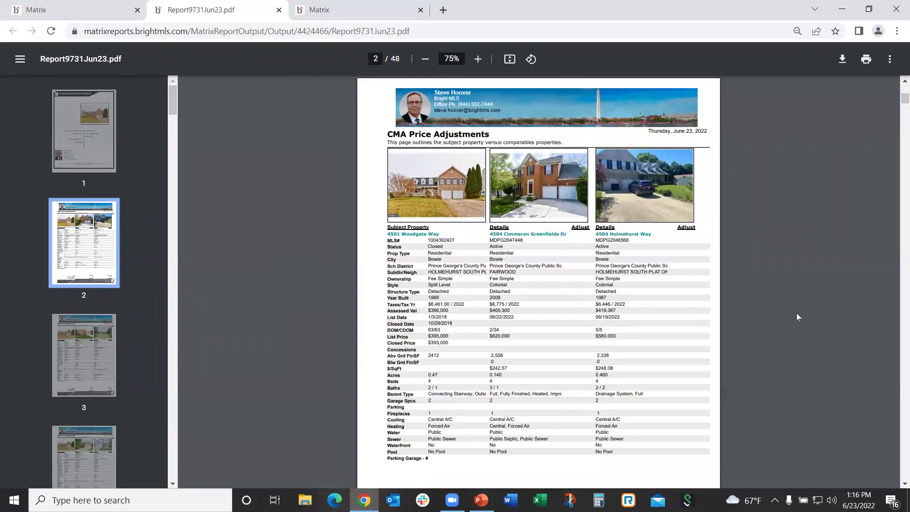
scroll(795, 313, down, 1)
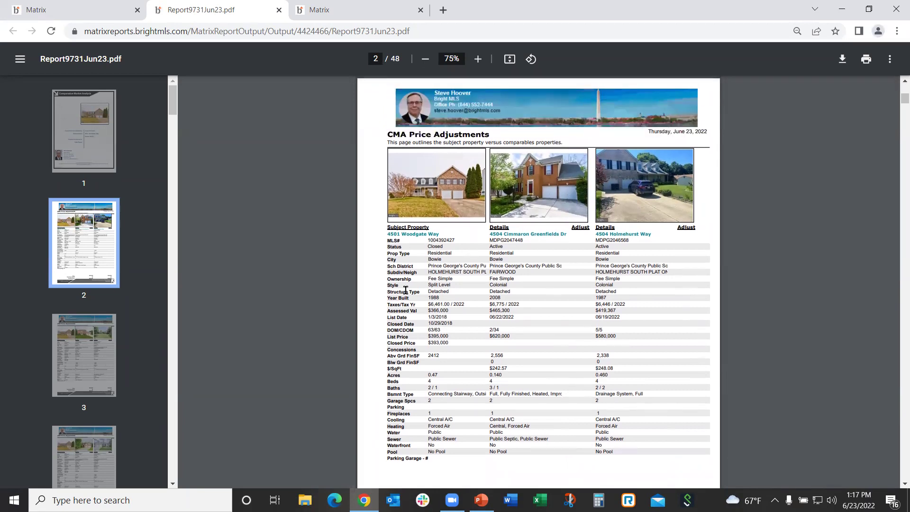
scroll(484, 331, down, 1)
scroll(484, 331, down, 1)
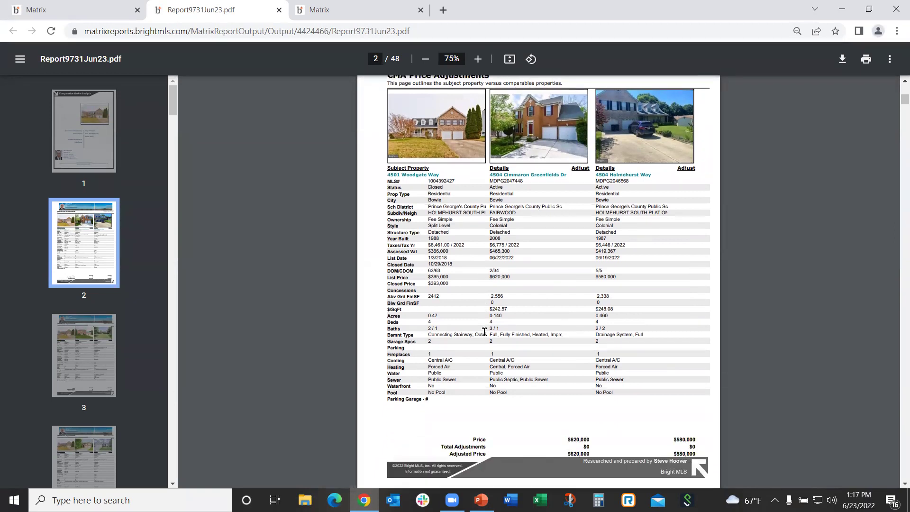
scroll(483, 332, down, 2)
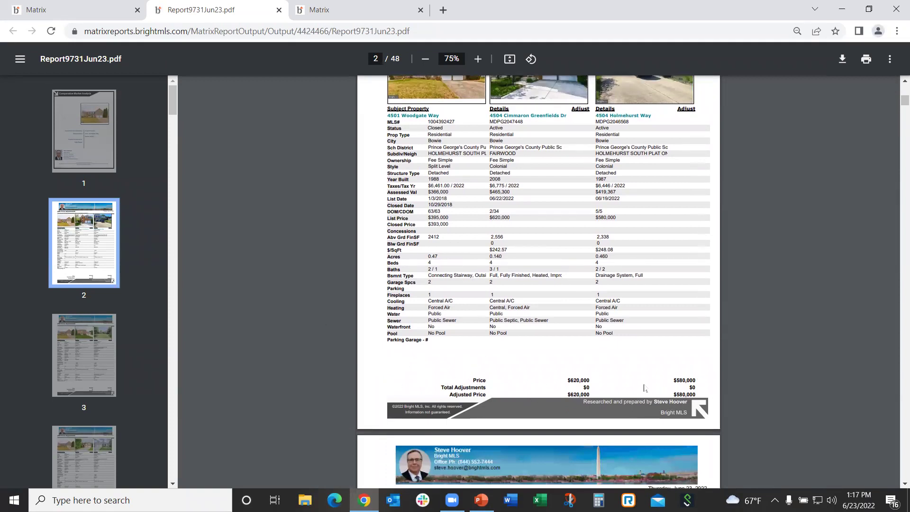
scroll(249, 313, down, 1)
scroll(284, 315, down, 8)
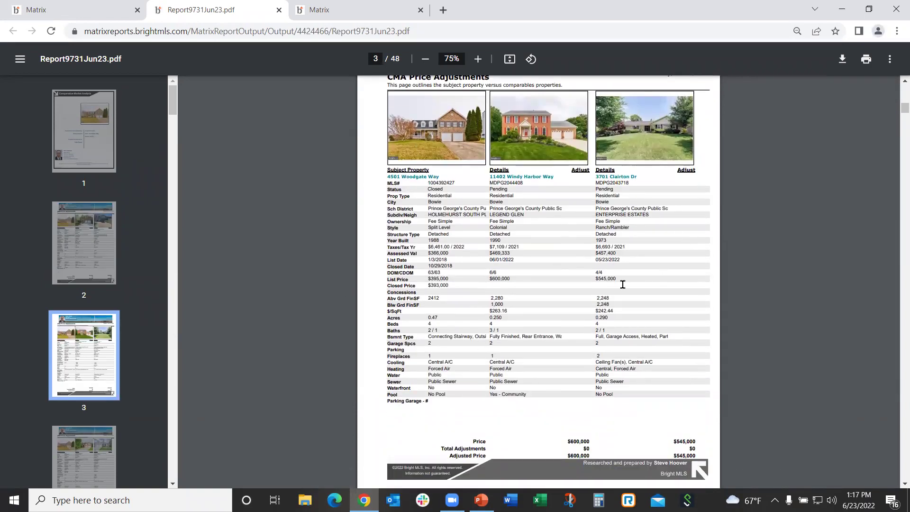
Scroll from page 5 past the Subject Property page to the page 9 Comparables Overview ($532,000–$699,000)
scroll(321, 307, down, 9)
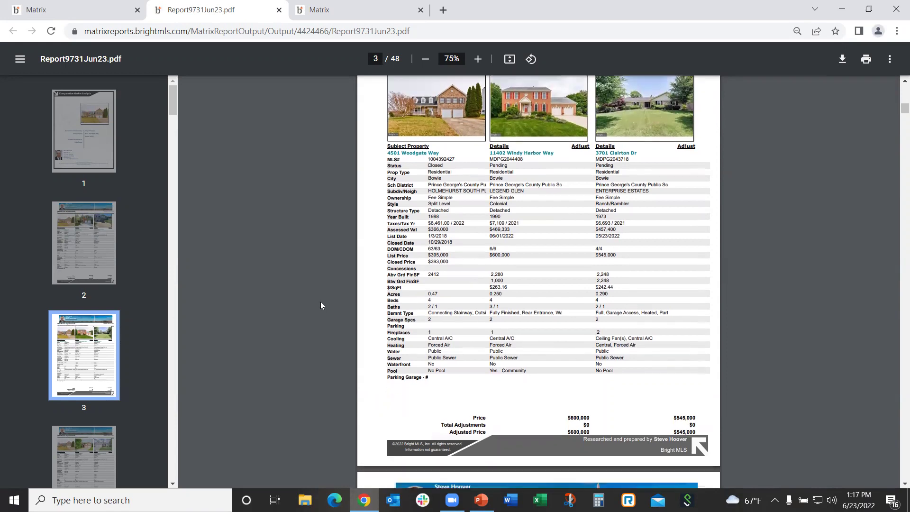
scroll(316, 302, down, 1)
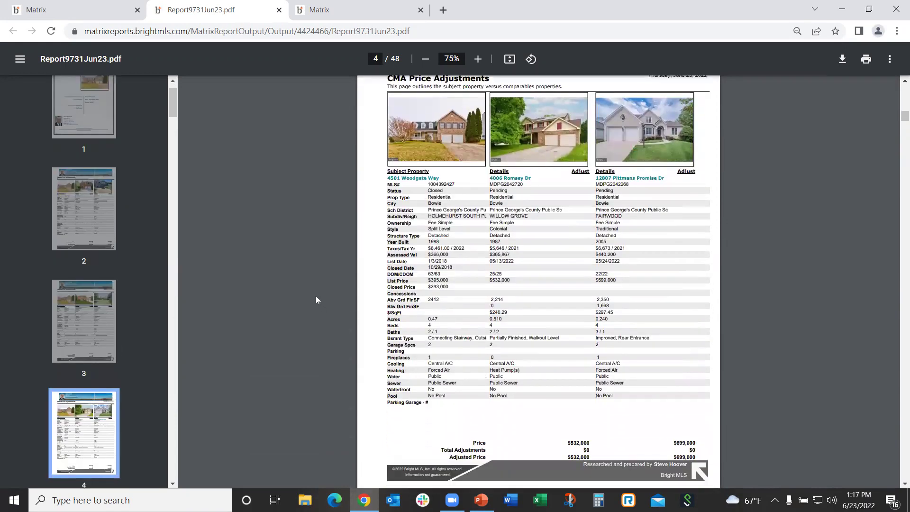
scroll(316, 299, down, 10)
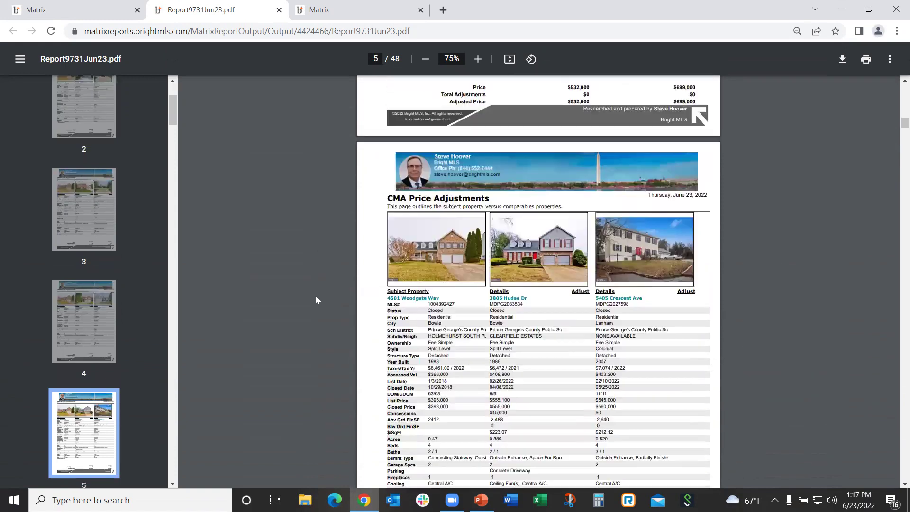
scroll(316, 299, down, 10)
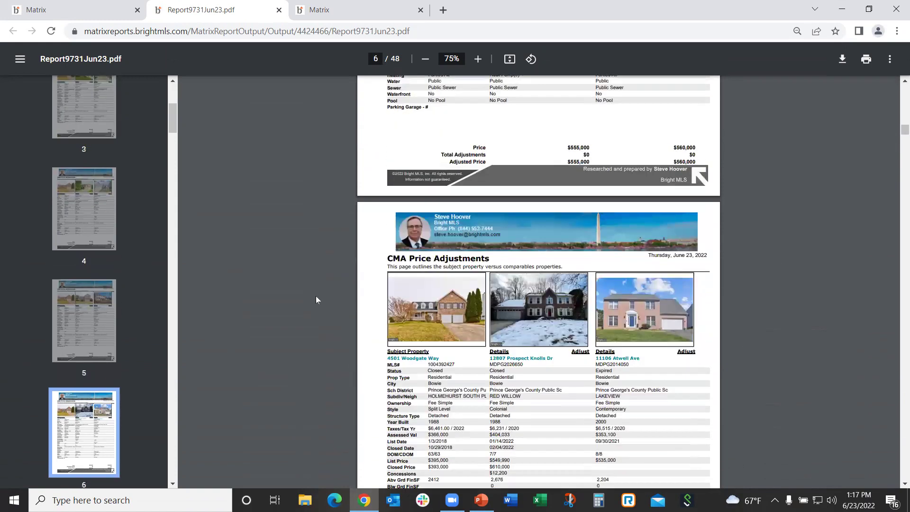
scroll(315, 296, down, 2)
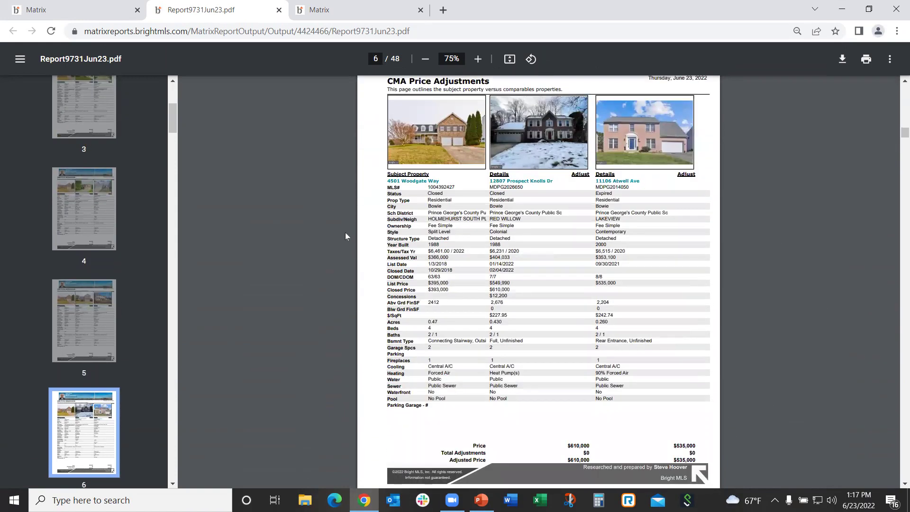
scroll(305, 237, down, 1)
scroll(306, 239, down, 8)
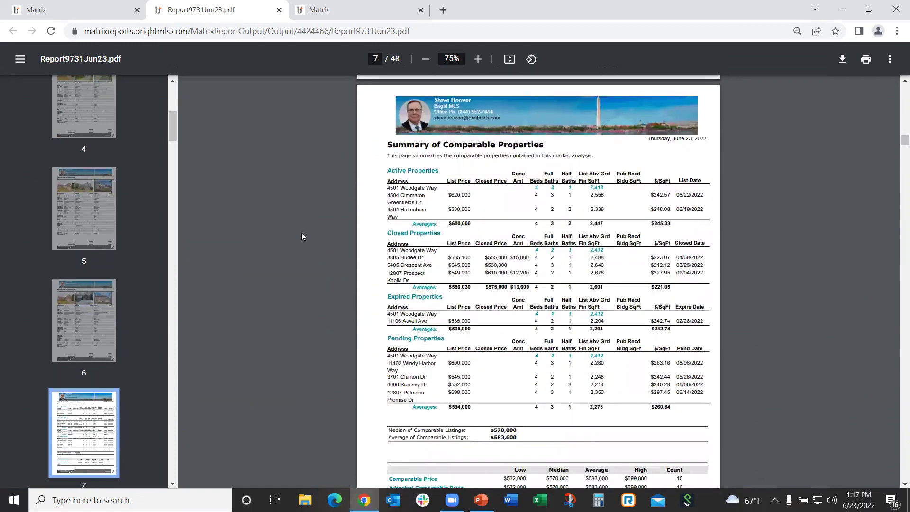
scroll(302, 235, down, 1)
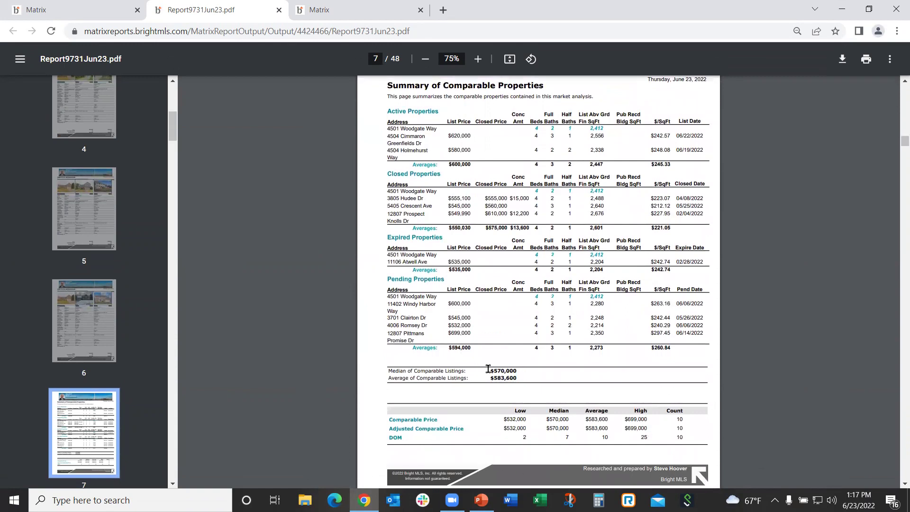
scroll(261, 294, down, 10)
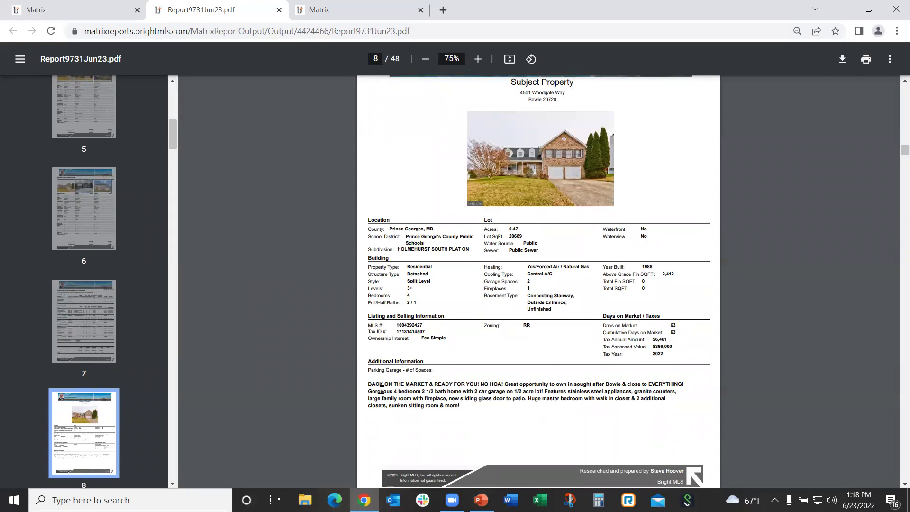
scroll(322, 351, down, 9)
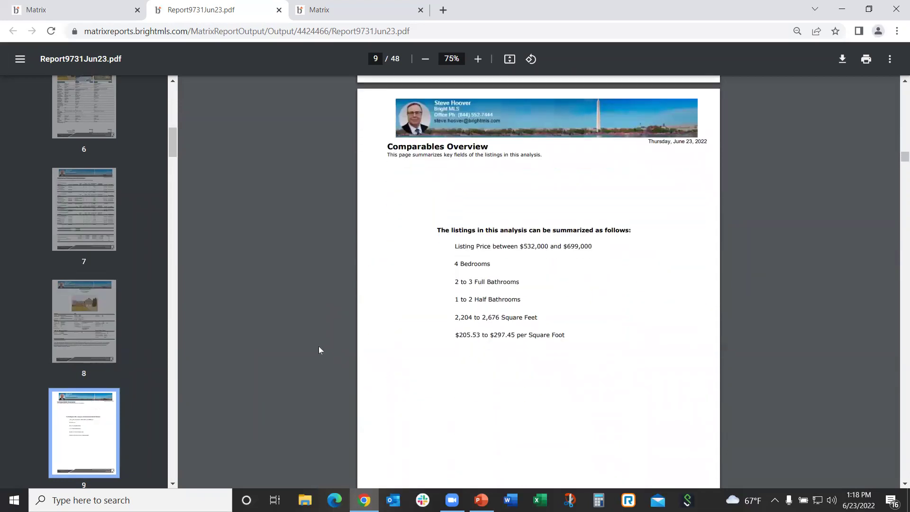
Scroll past the Comparables Overview's 4-bedroom, 2,204–2,676 sq ft listings toward the page 10 Days On Market chart
scroll(319, 346, down, 1)
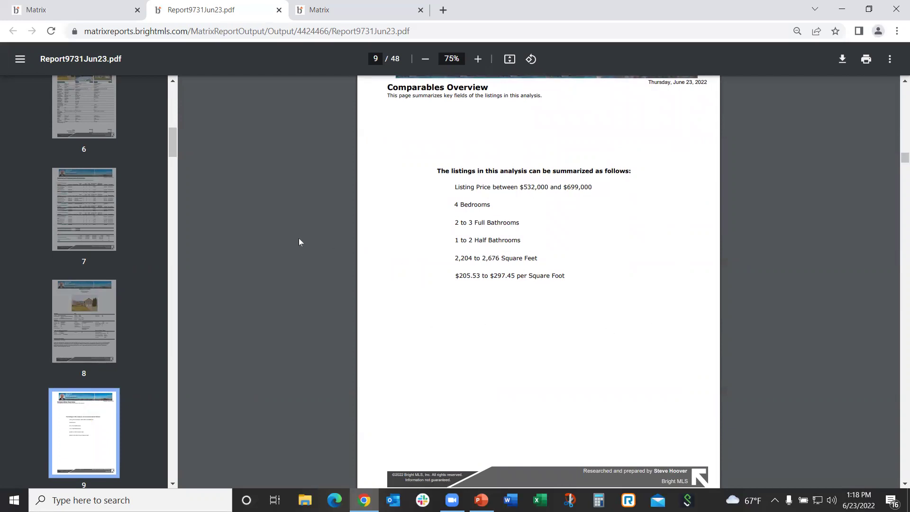
scroll(299, 239, down, 10)
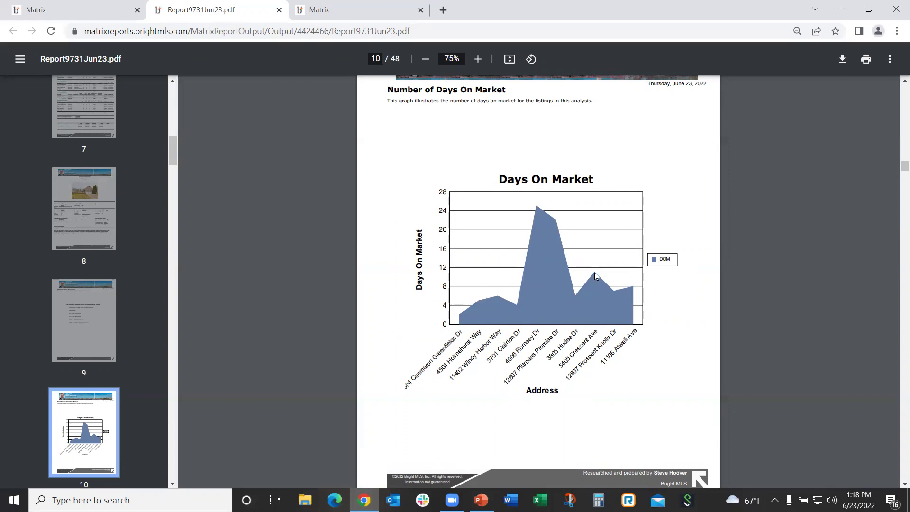
Scroll through the Price Graph and comparable listings, pages 11–17, to the page 18 charts
scroll(343, 264, down, 4)
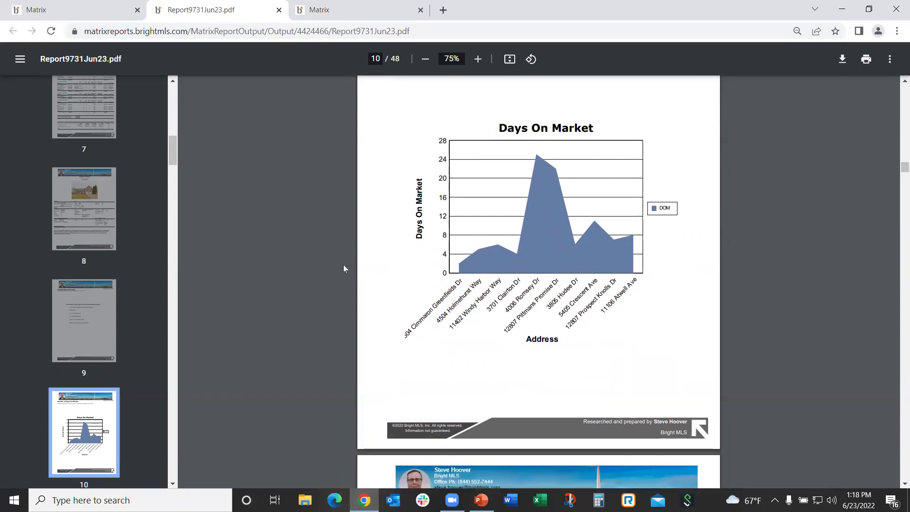
scroll(339, 264, down, 7)
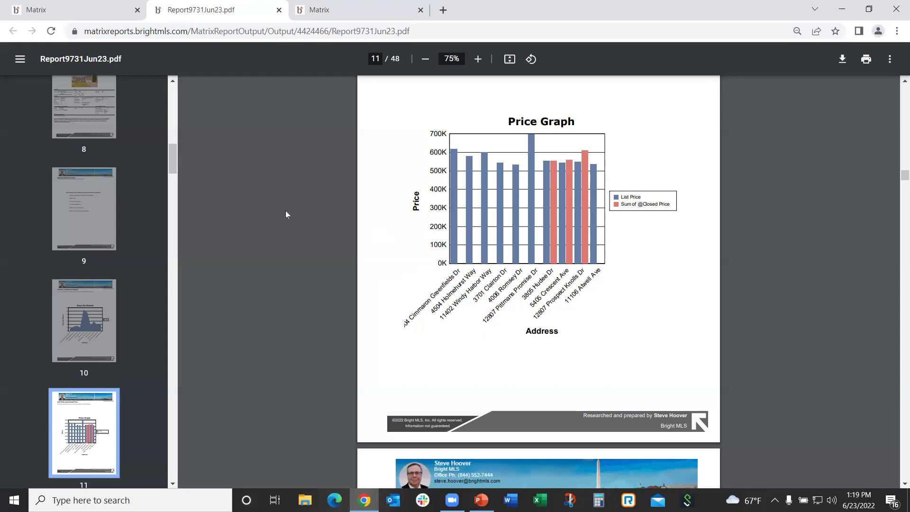
scroll(284, 214, down, 10)
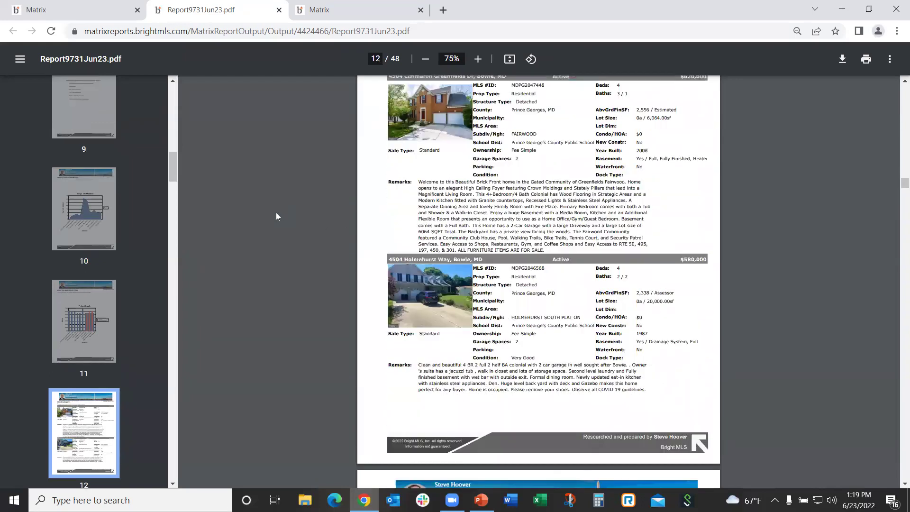
scroll(272, 217, up, 1)
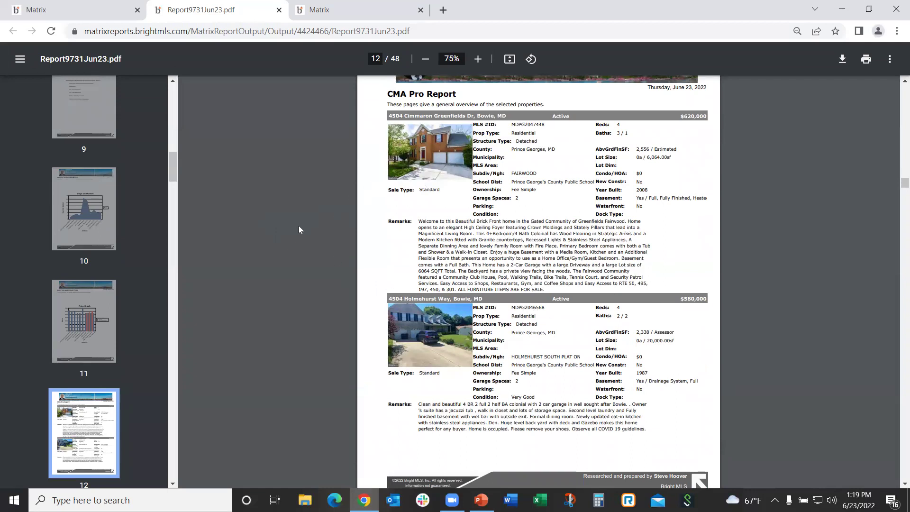
scroll(299, 227, down, 3)
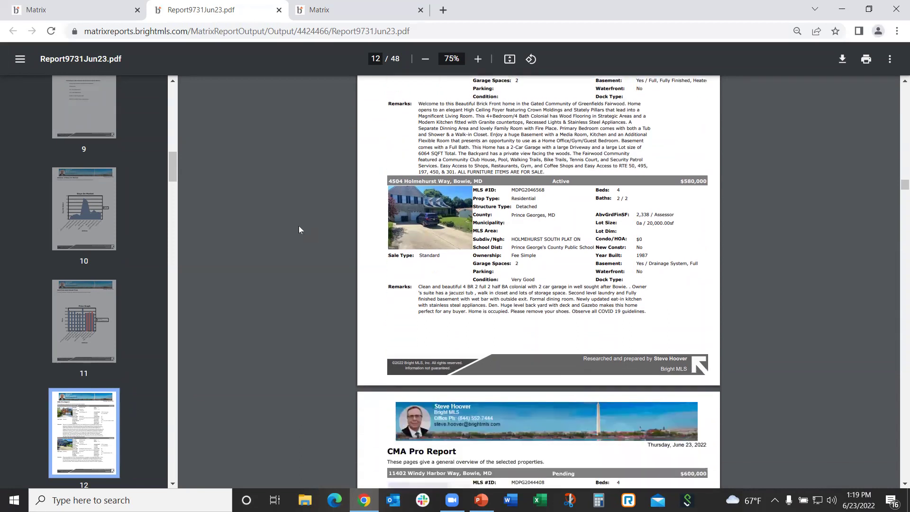
scroll(298, 226, down, 8)
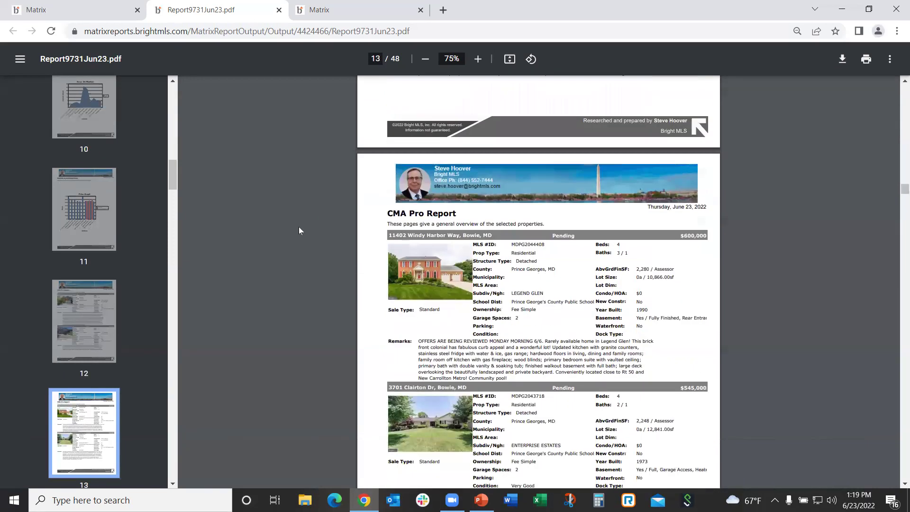
scroll(299, 231, down, 10)
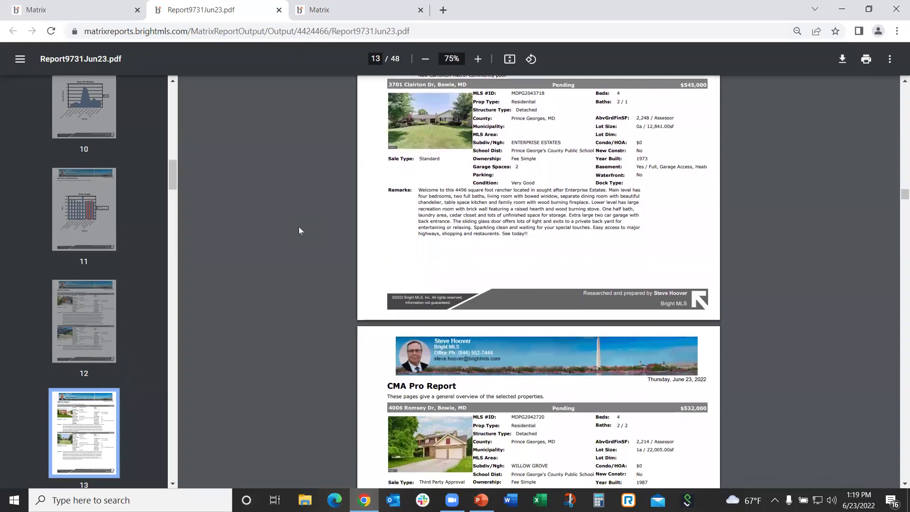
scroll(299, 230, down, 12)
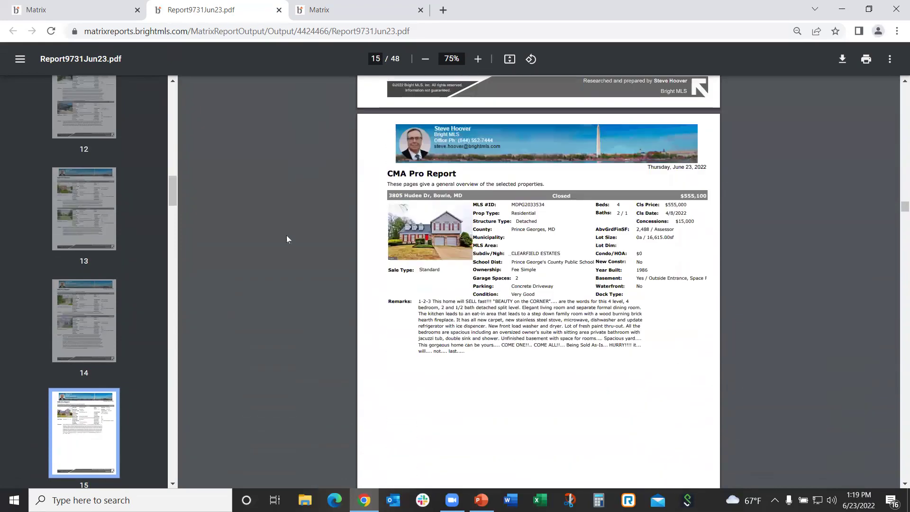
scroll(281, 239, down, 12)
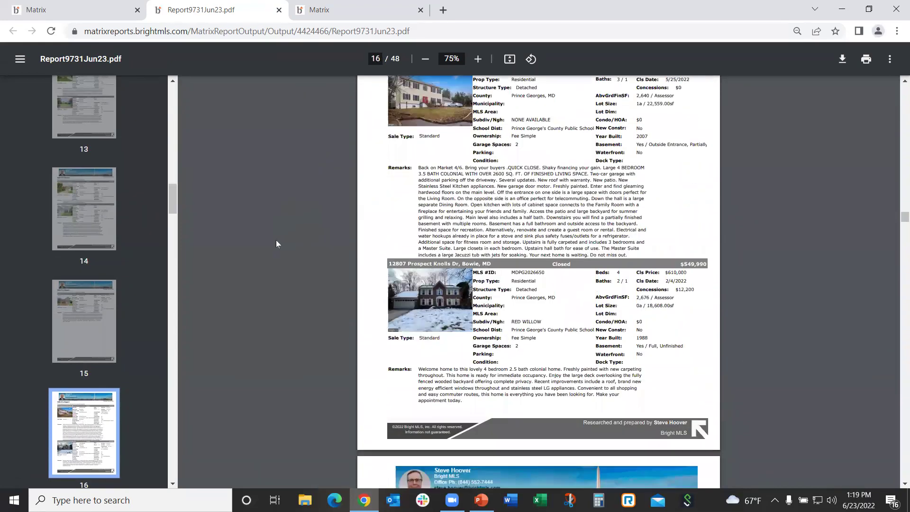
scroll(276, 241, up, 10)
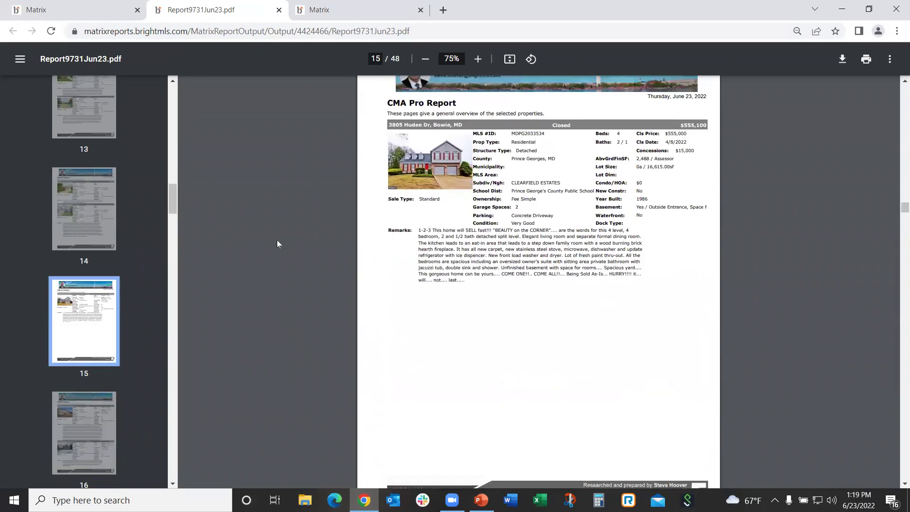
scroll(276, 240, down, 10)
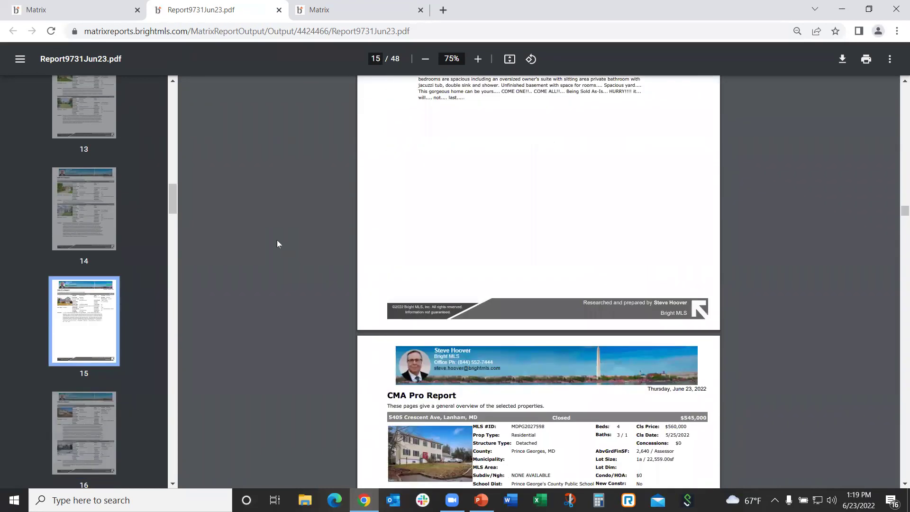
scroll(276, 238, down, 1)
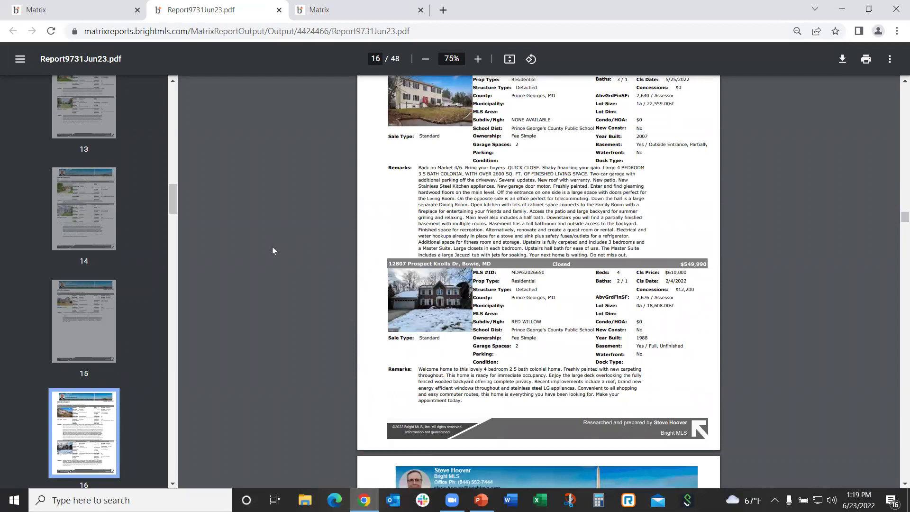
scroll(272, 251, down, 10)
scroll(274, 251, down, 10)
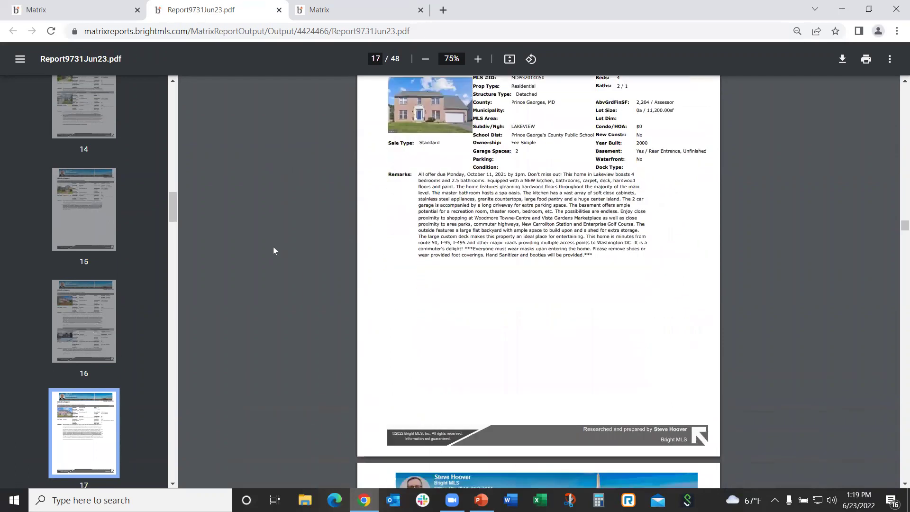
scroll(273, 251, down, 1)
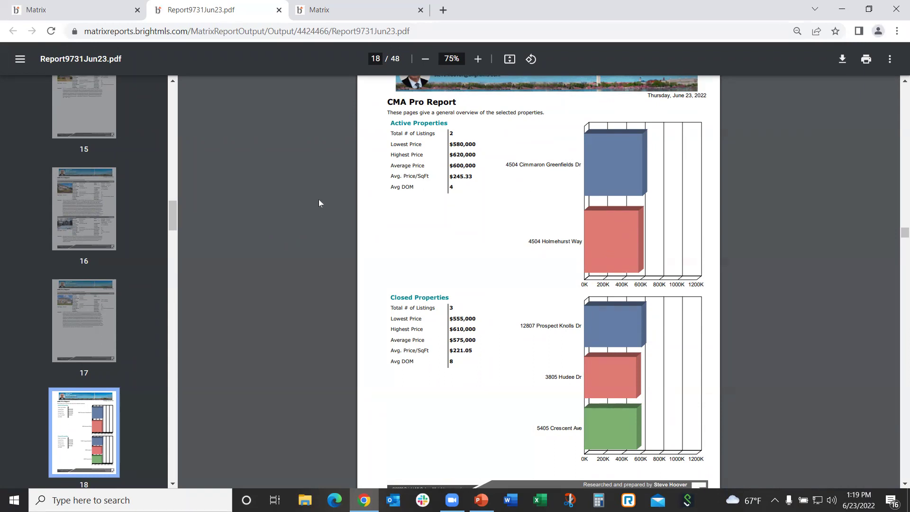
scroll(317, 200, down, 1)
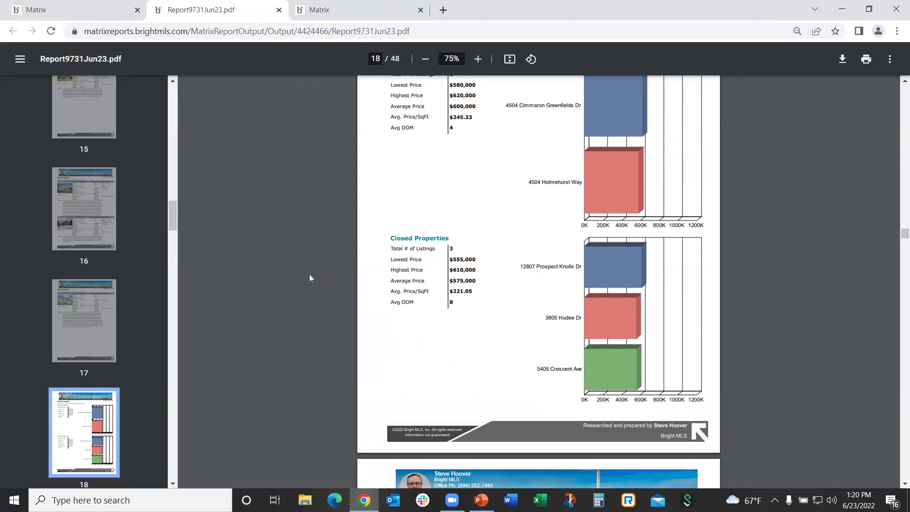
Scroll from page 20's Property Summary down to page 22's Brief Summary of Compared Listings
scroll(309, 278, down, 7)
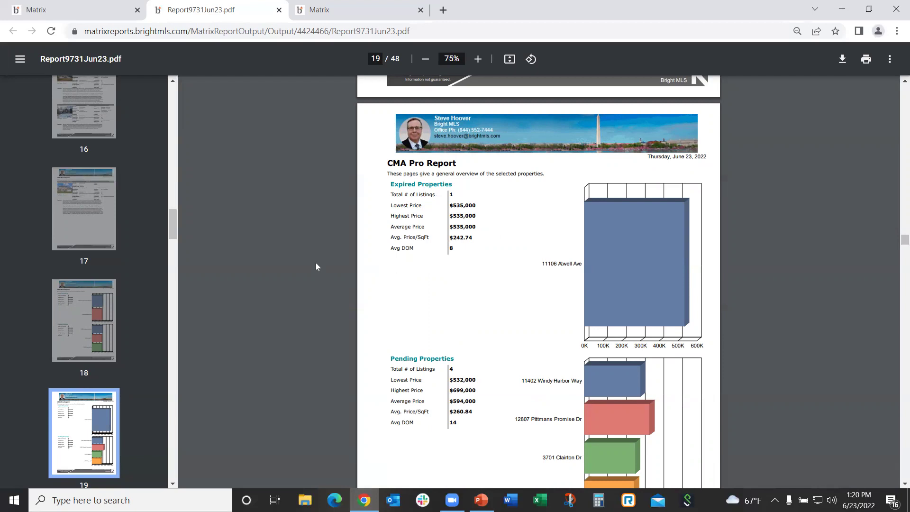
scroll(316, 263, down, 4)
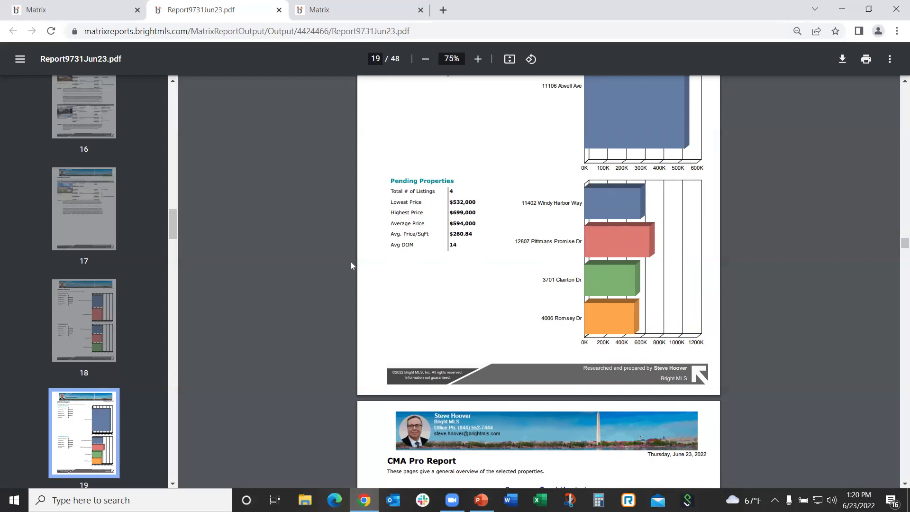
scroll(309, 256, down, 8)
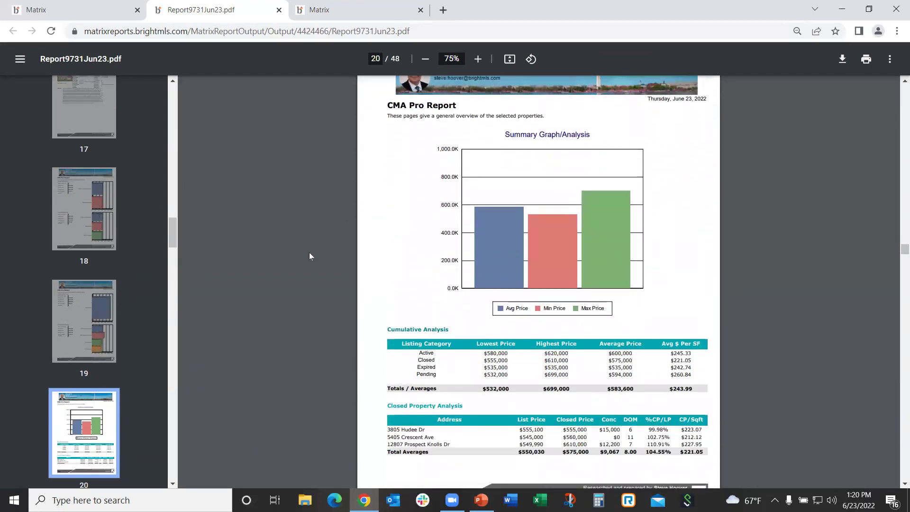
scroll(312, 255, down, 3)
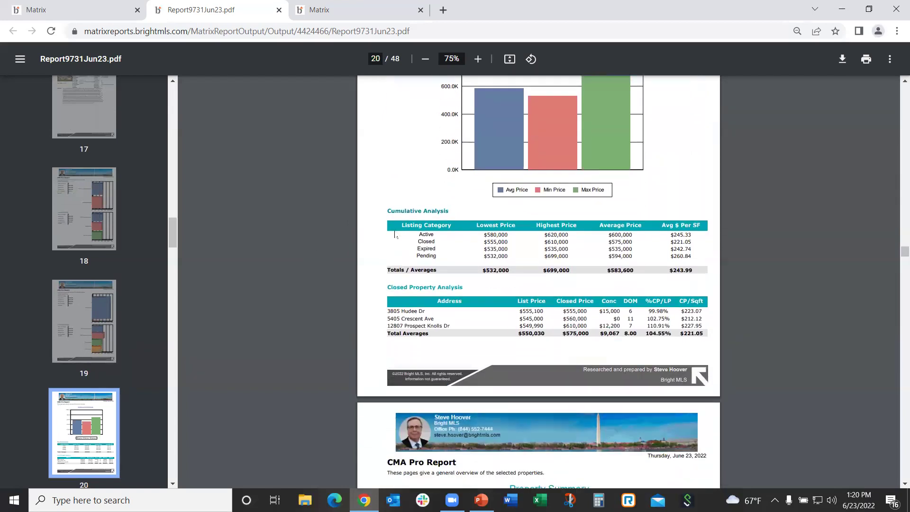
scroll(379, 277, down, 2)
scroll(313, 247, down, 6)
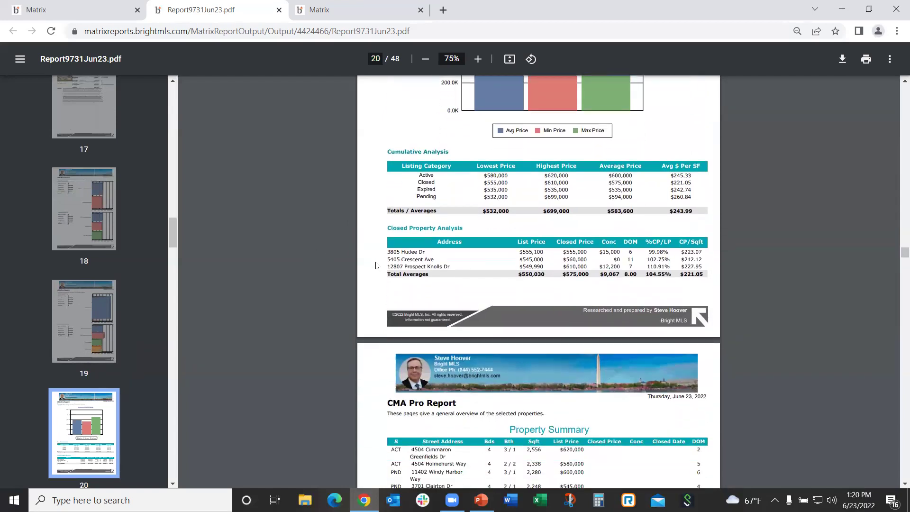
scroll(311, 246, down, 10)
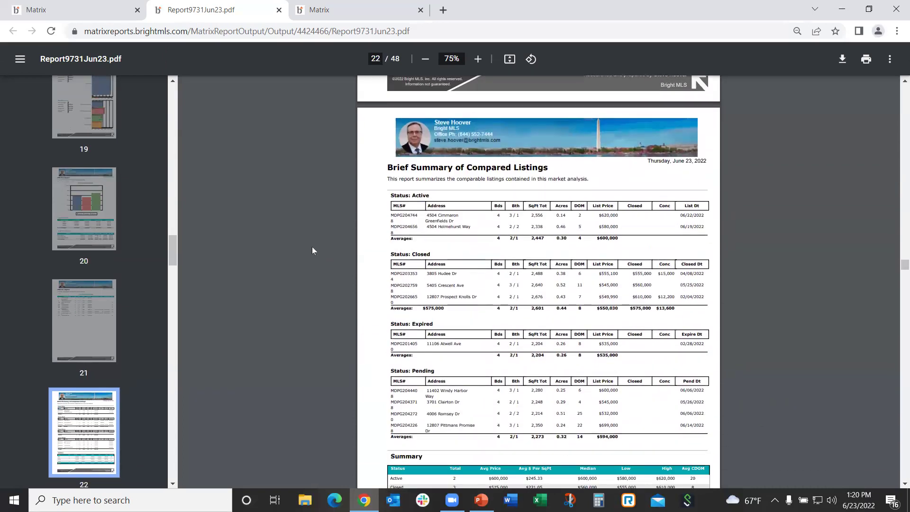
Scroll through the Results Statistics pages 23–24 to page 26's Residential Stats Analysis Detail
scroll(312, 247, down, 1)
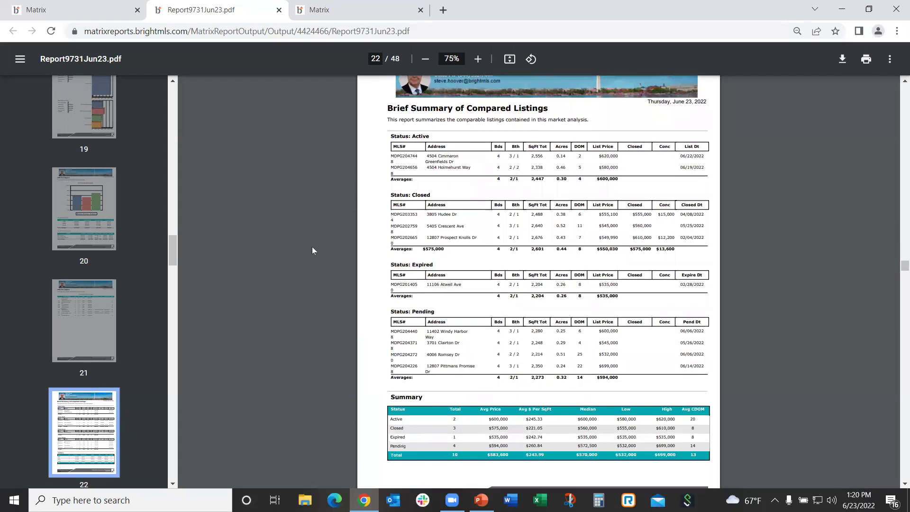
scroll(311, 246, down, 3)
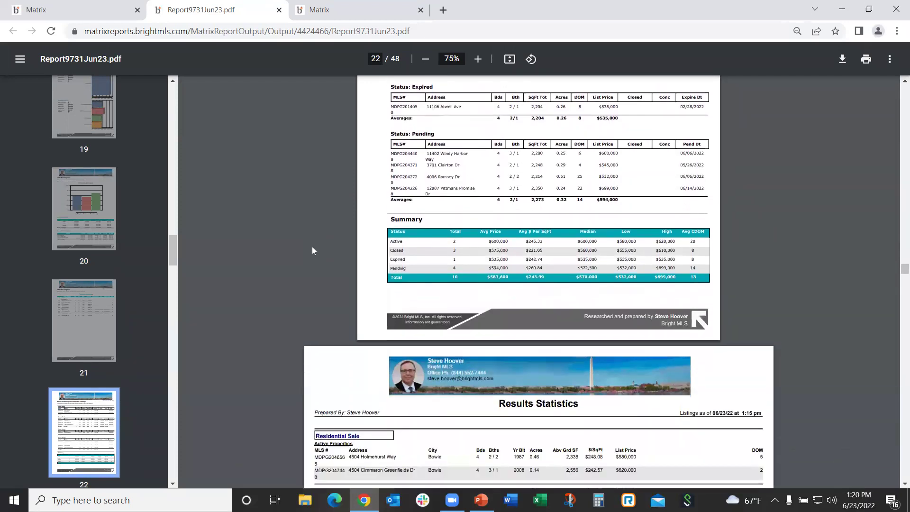
scroll(312, 246, down, 4)
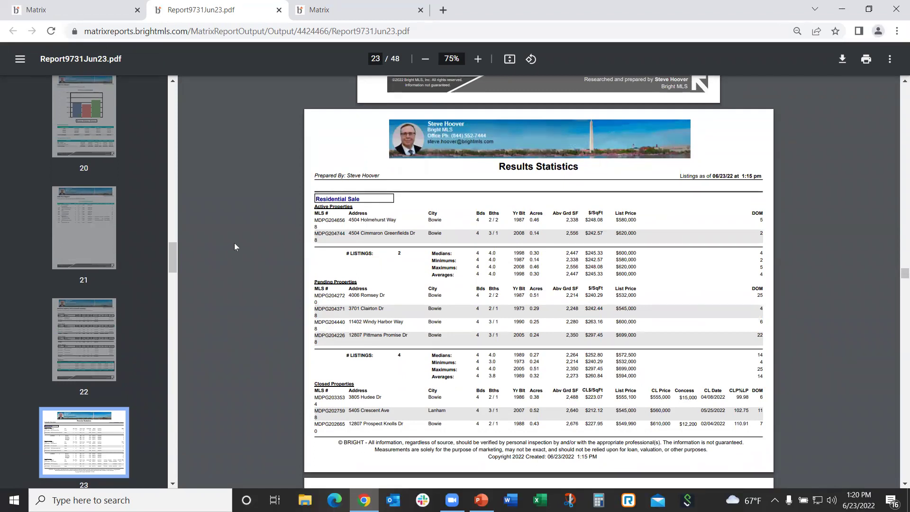
scroll(234, 244, down, 1)
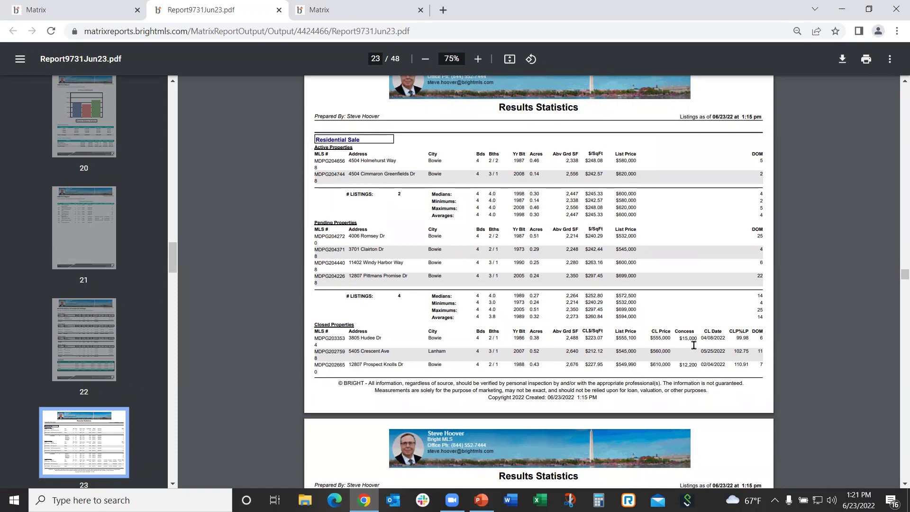
scroll(256, 317, down, 5)
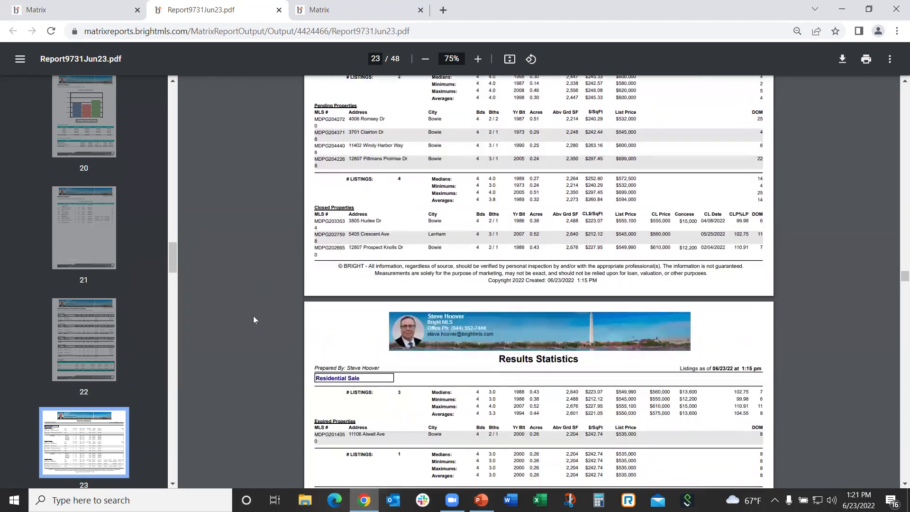
scroll(252, 320, down, 2)
scroll(252, 319, down, 1)
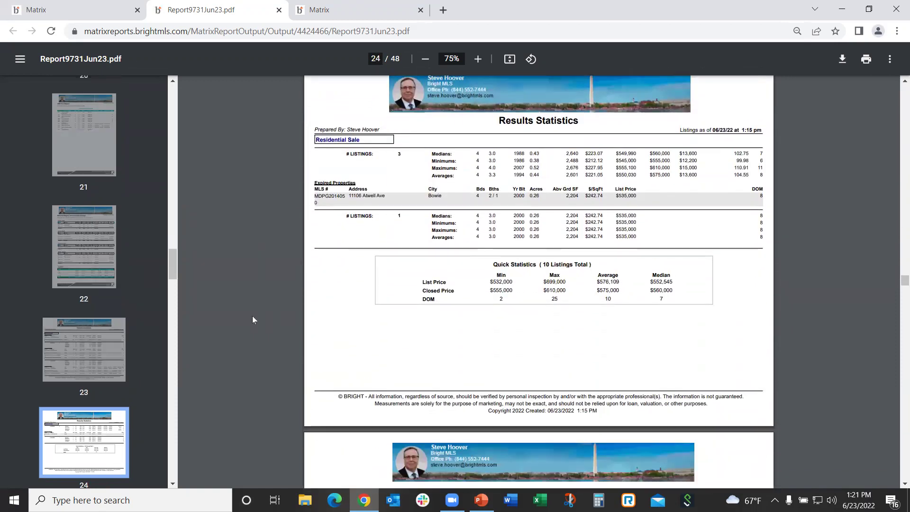
scroll(252, 319, up, 9)
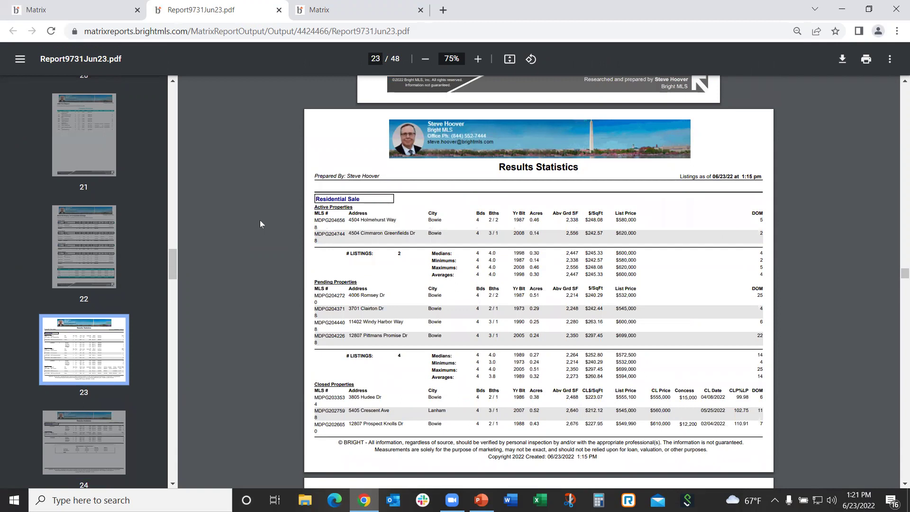
scroll(259, 220, down, 9)
scroll(258, 220, down, 12)
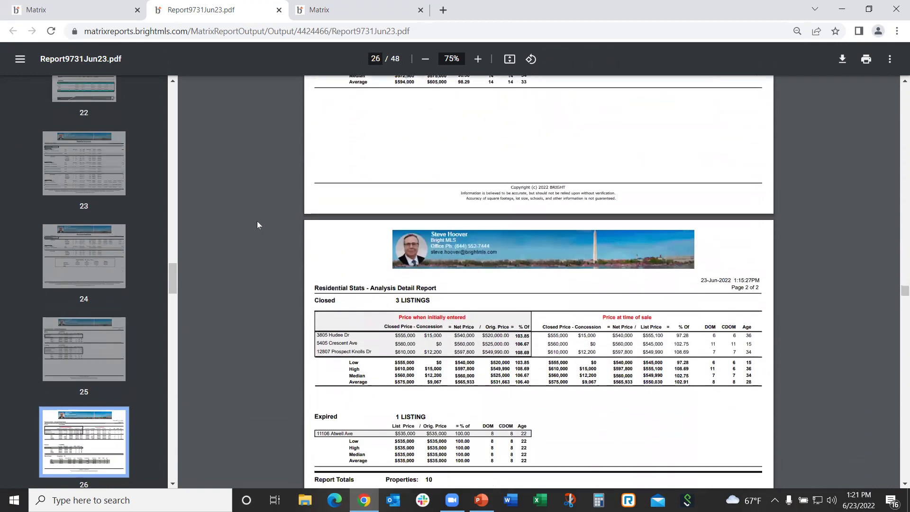
Review the page 27 Pricing Recommendation, then scroll to the page 28 4-Up Public Records Report
scroll(257, 221, down, 11)
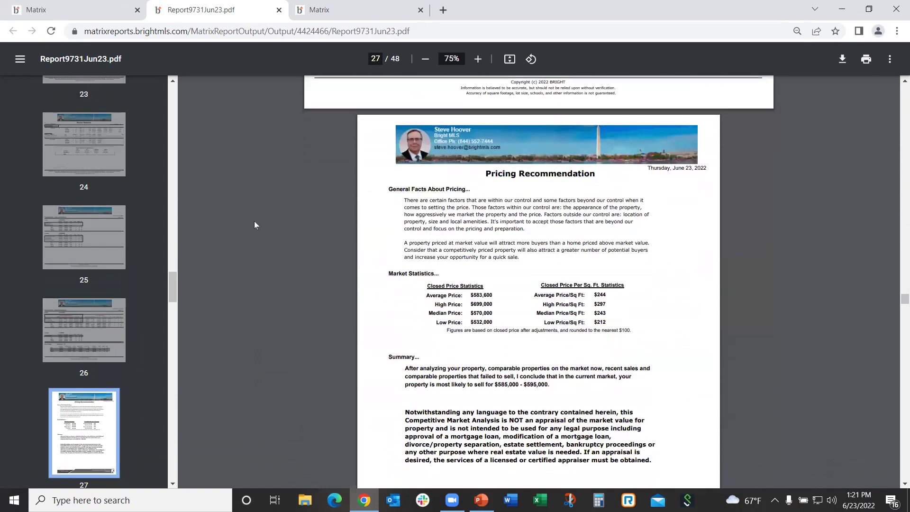
scroll(254, 225, down, 2)
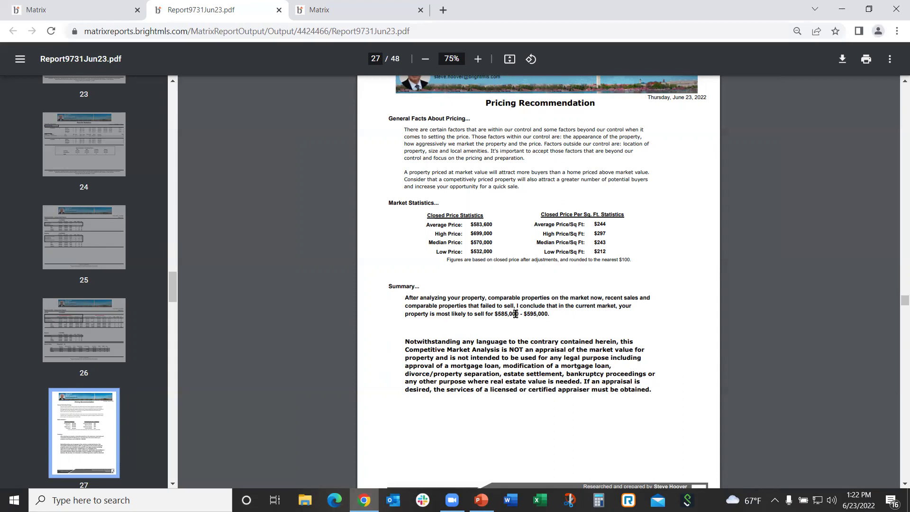
scroll(339, 333, down, 1)
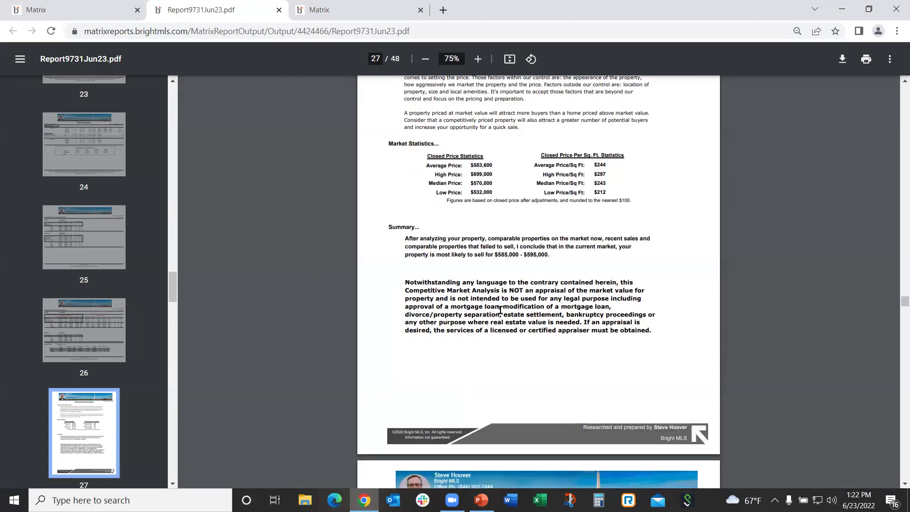
scroll(319, 348, down, 6)
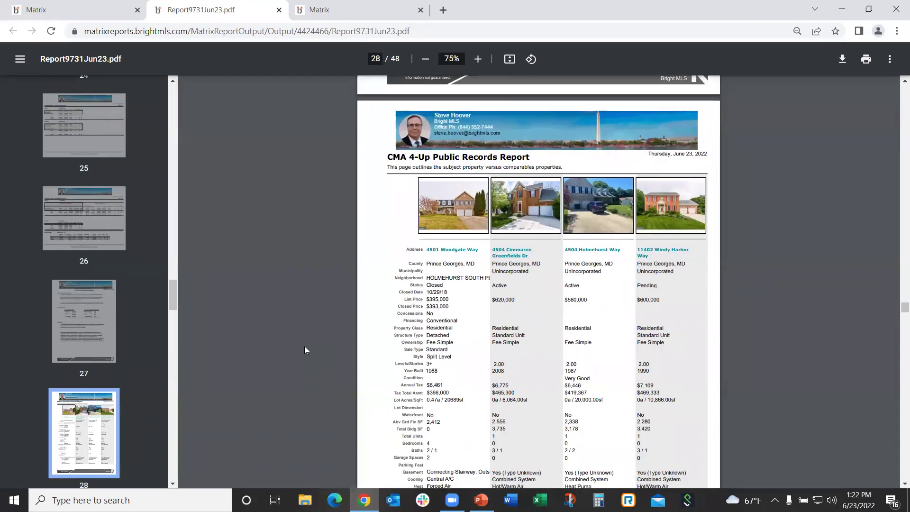
Scroll through the 4-Up Public Records and Listings pages 28–35 to the page 36 Activity vs. Timing chart
scroll(305, 347, down, 1)
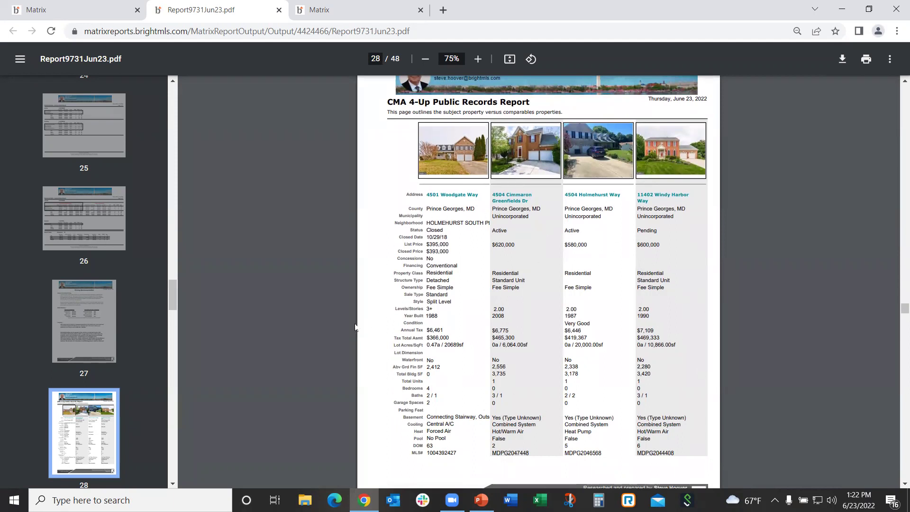
scroll(319, 324, down, 5)
scroll(319, 326, down, 5)
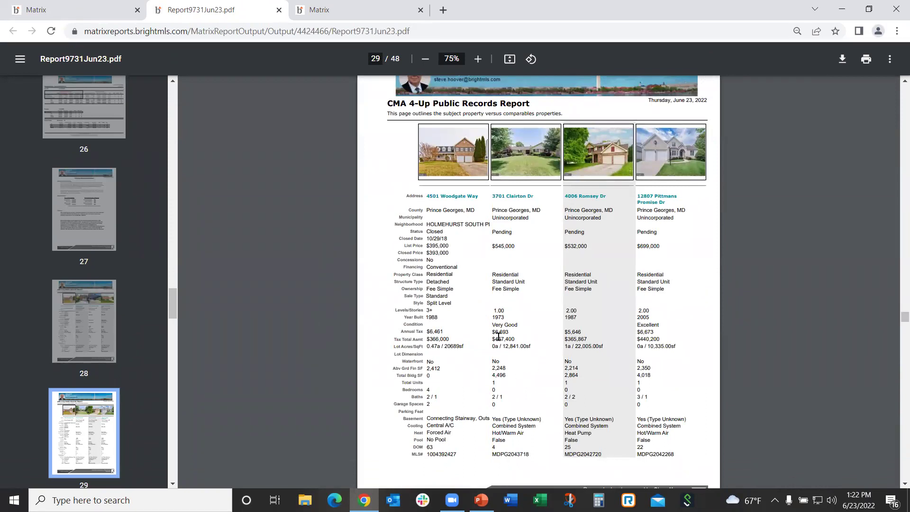
scroll(318, 326, down, 2)
scroll(282, 313, down, 12)
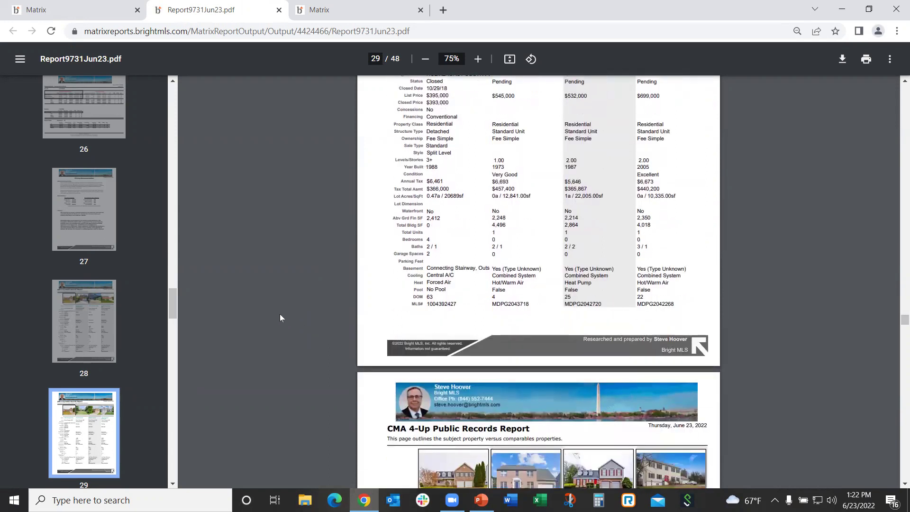
scroll(280, 314, down, 12)
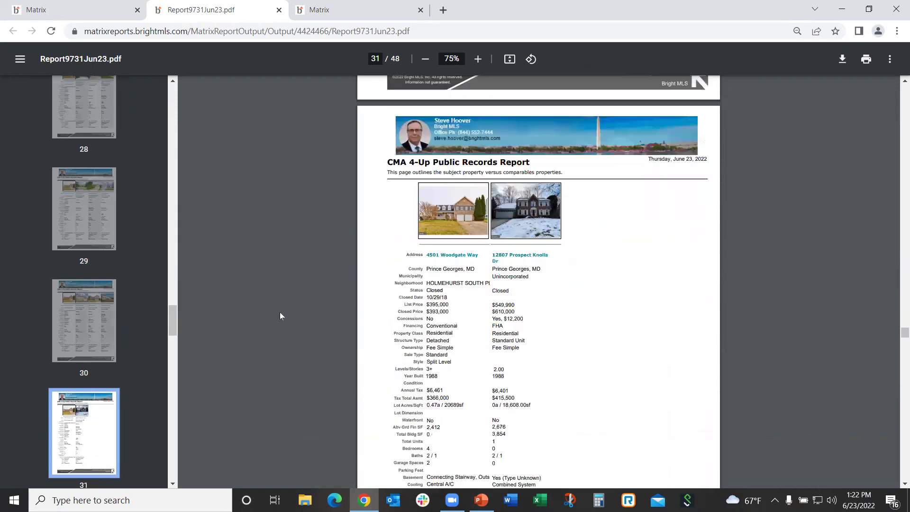
scroll(279, 315, down, 2)
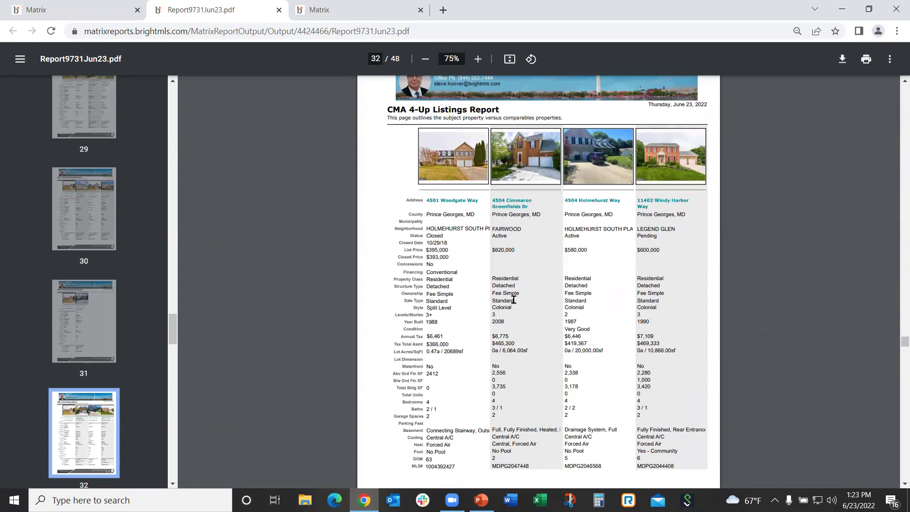
scroll(513, 300, down, 1)
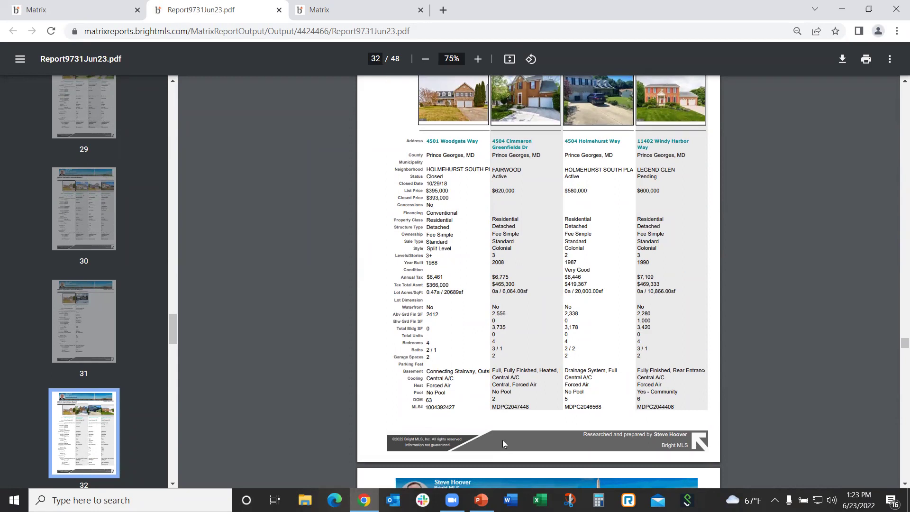
scroll(346, 297, down, 10)
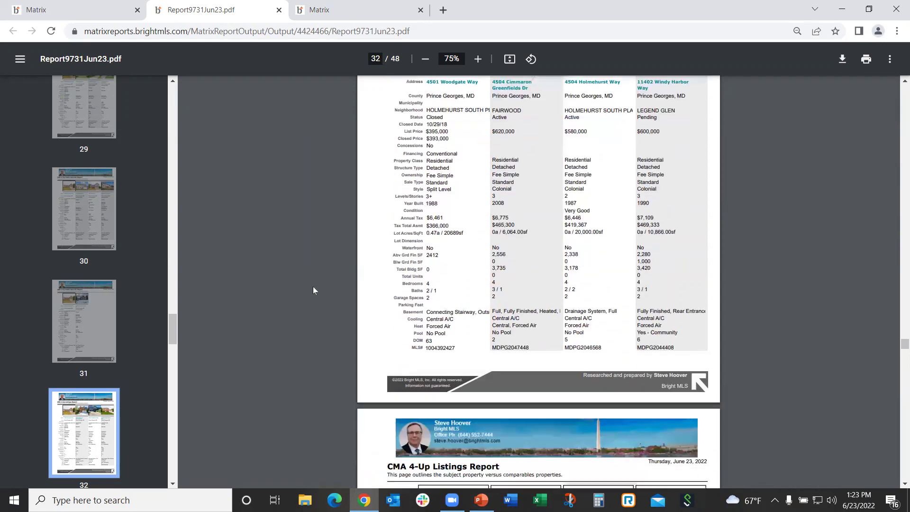
scroll(296, 283, down, 20)
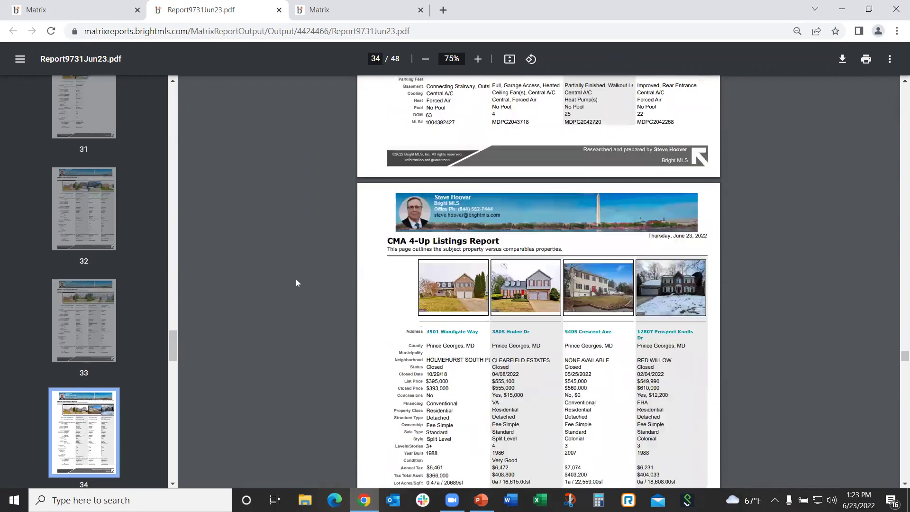
scroll(295, 282, down, 10)
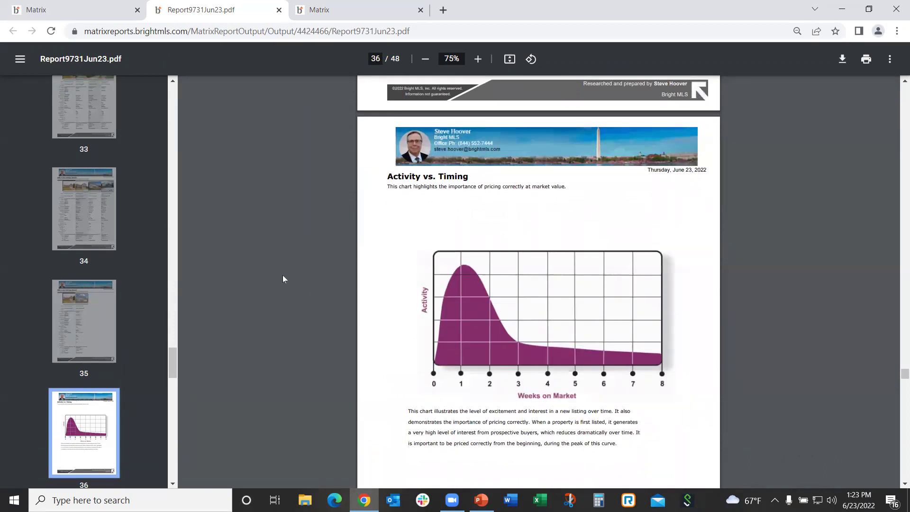
scroll(282, 274, down, 1)
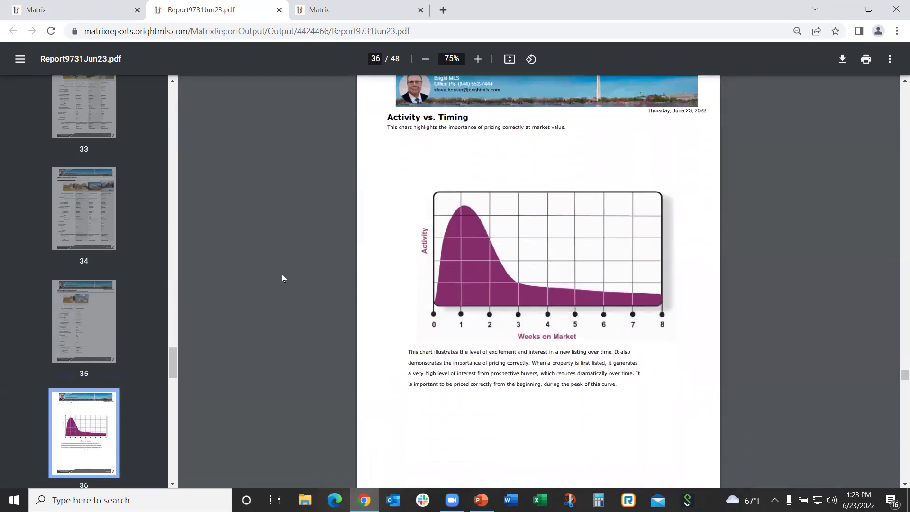
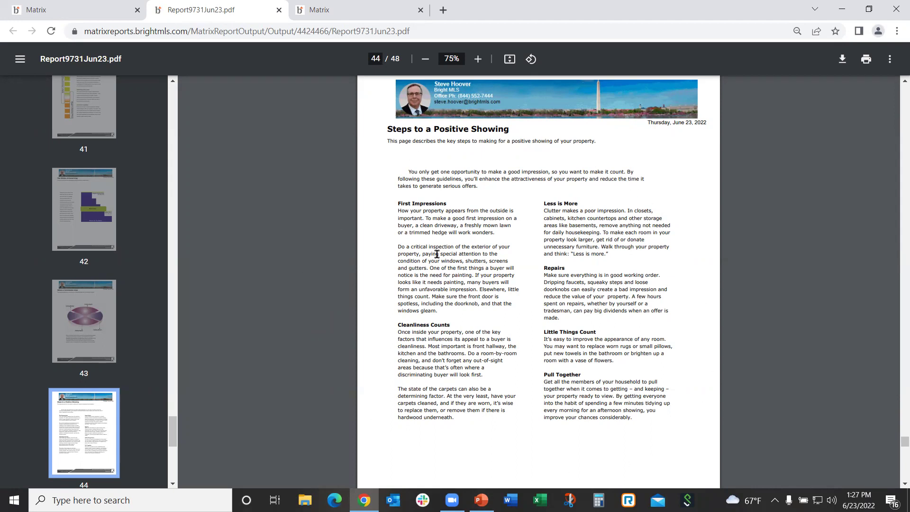
Scroll Report9731Jun23.pdf from page 44 down to page 47, the agent Biography page
scroll(317, 239, down, 10)
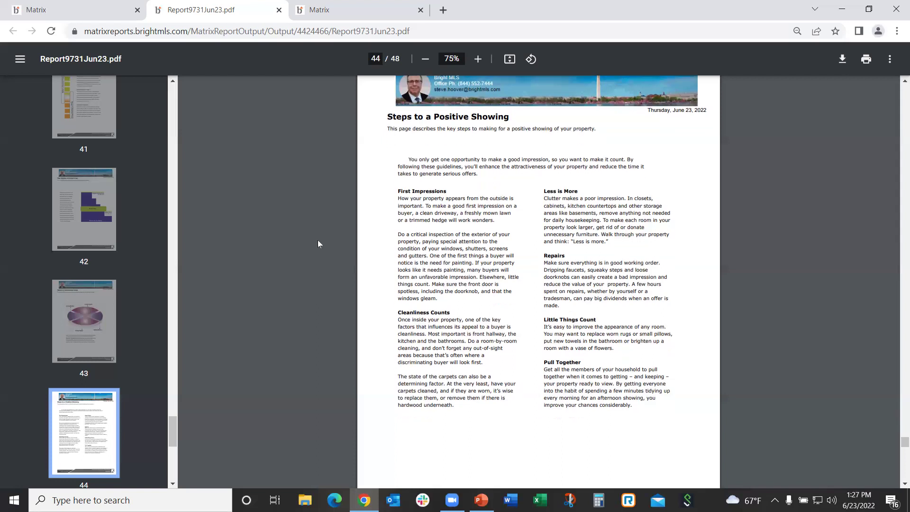
scroll(318, 239, down, 1)
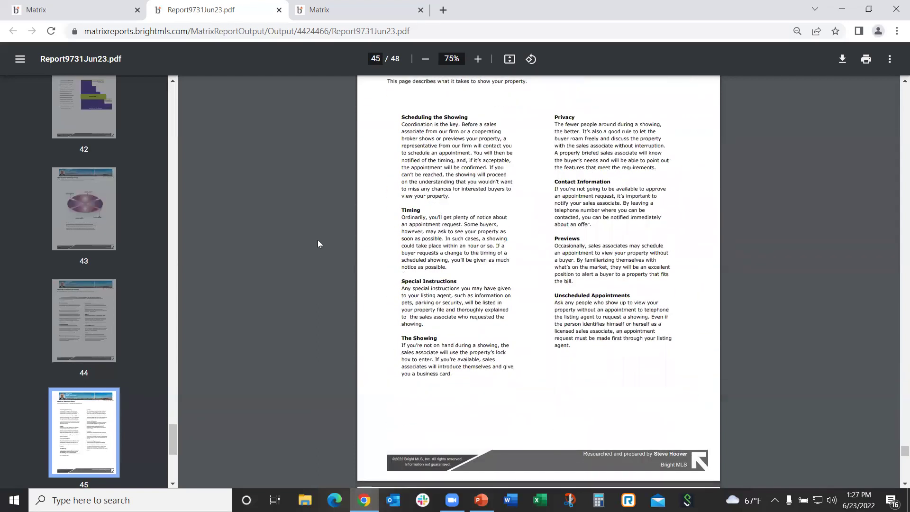
scroll(316, 242, up, 1)
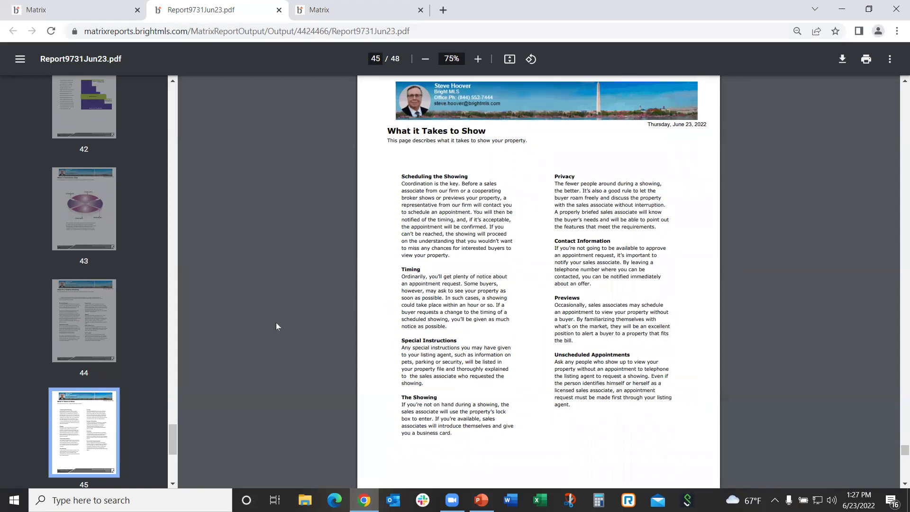
scroll(276, 322, down, 9)
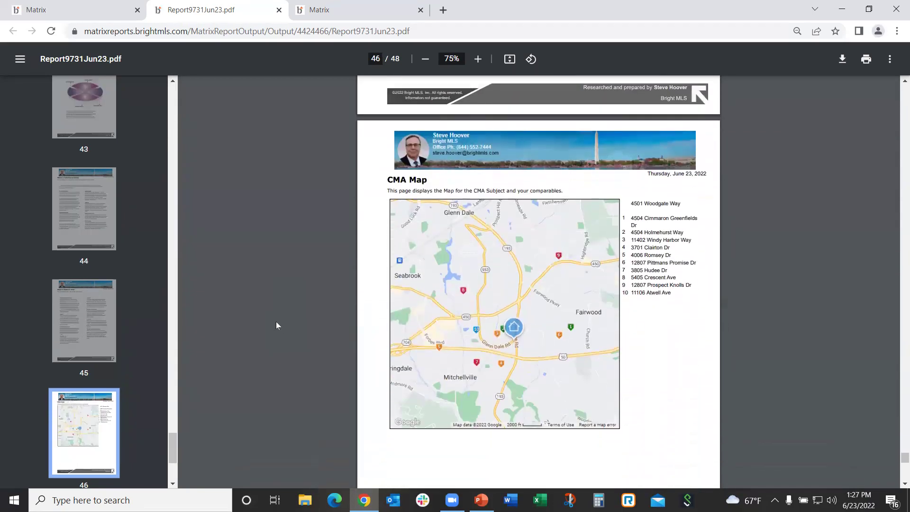
scroll(277, 325, down, 1)
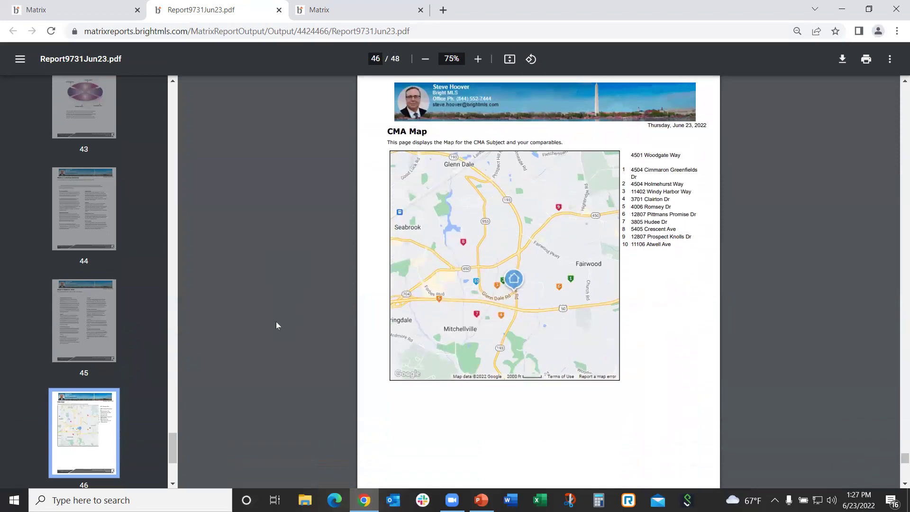
scroll(277, 325, down, 7)
scroll(278, 325, down, 4)
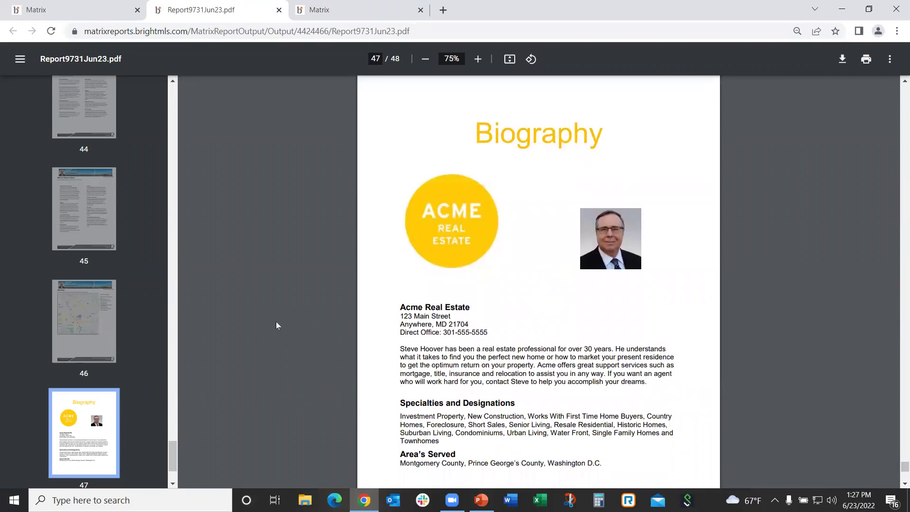
Check the page 48 May 2022 Home Demand Index, then go back to the Matrix CMA Finish tab
scroll(277, 326, down, 1)
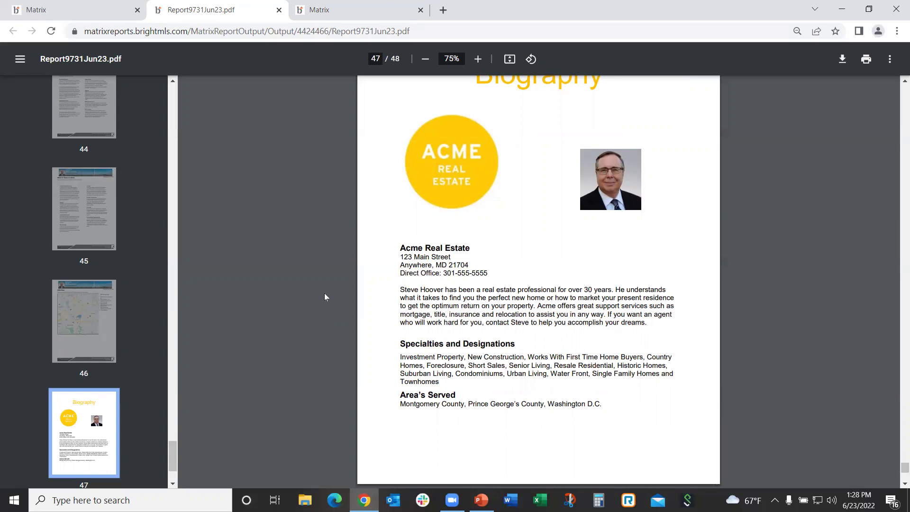
scroll(308, 290, down, 5)
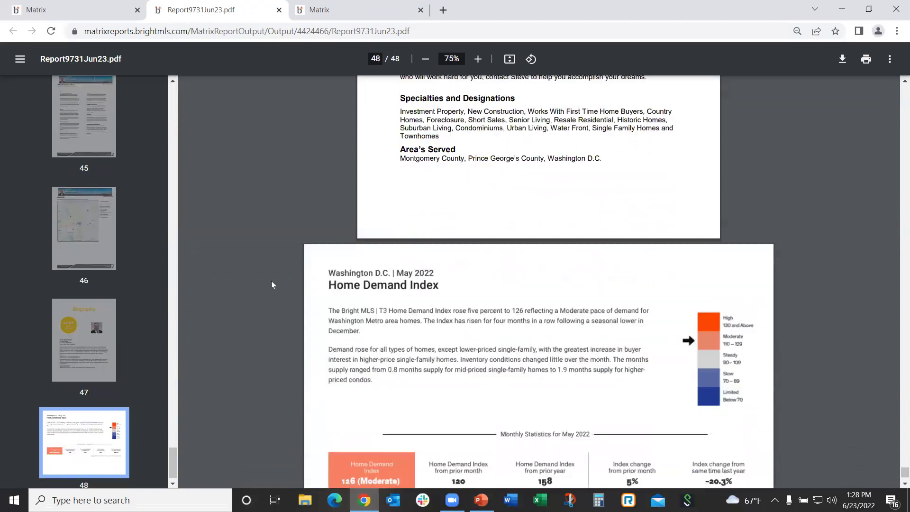
scroll(271, 284, down, 3)
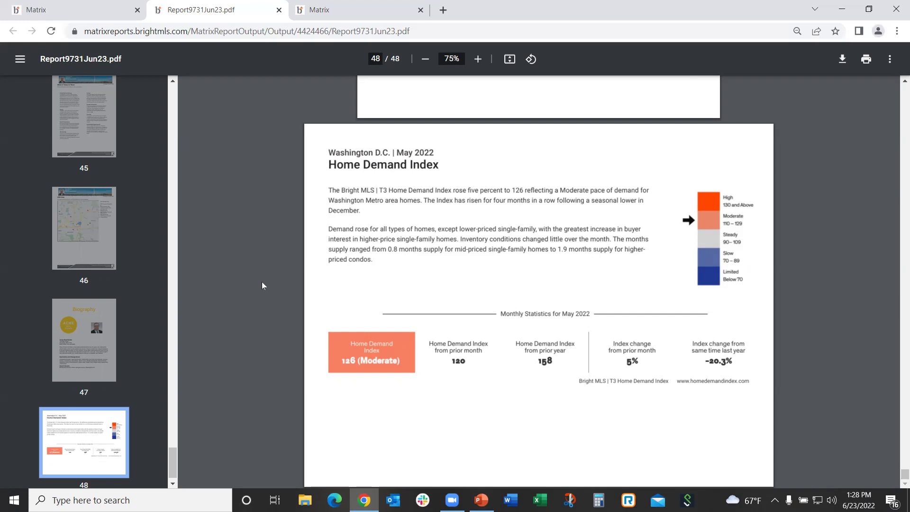
scroll(264, 285, up, 3)
scroll(253, 265, up, 9)
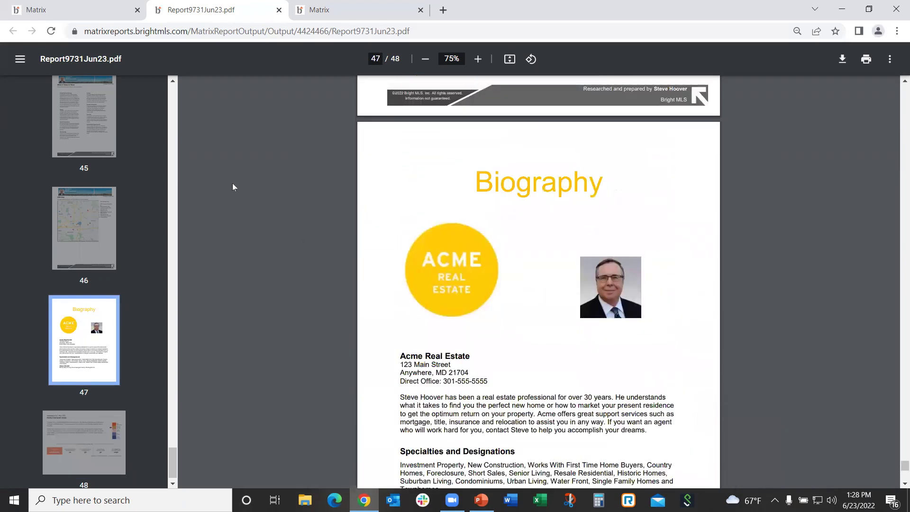
click(105, 9)
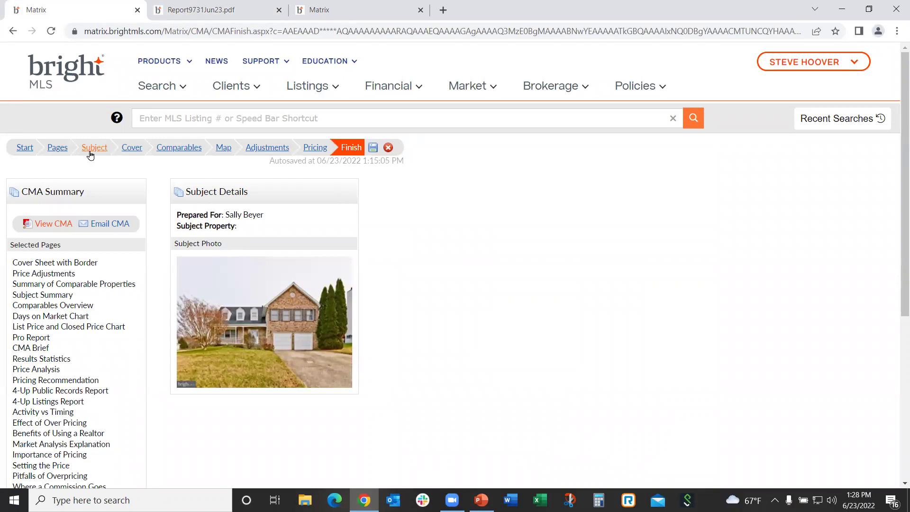
In the CMA Pages step, remove Price Adjustments and 4-Up Public Records Report
click(58, 149)
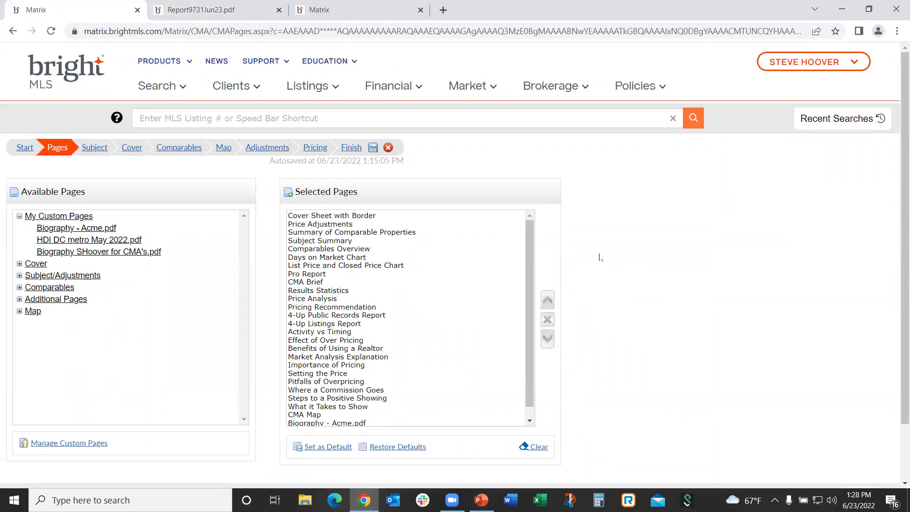
click(317, 225)
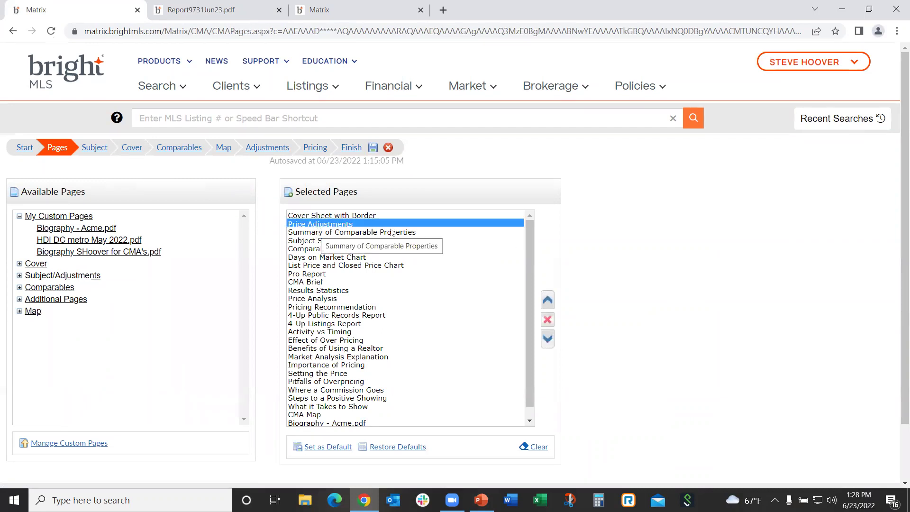
click(547, 320)
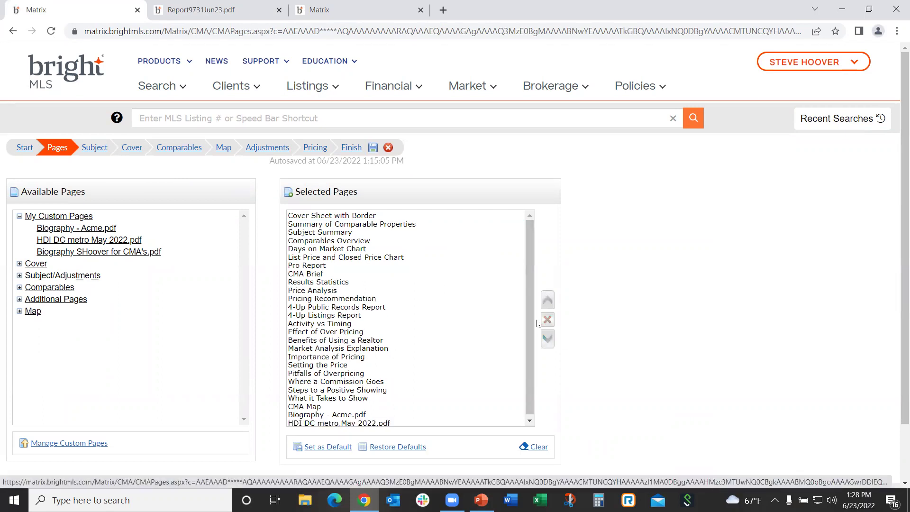
click(348, 307)
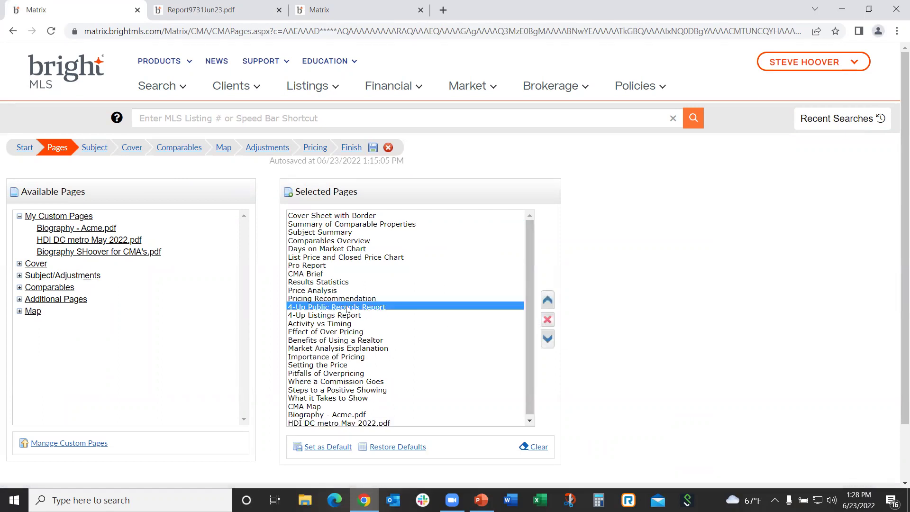
click(548, 321)
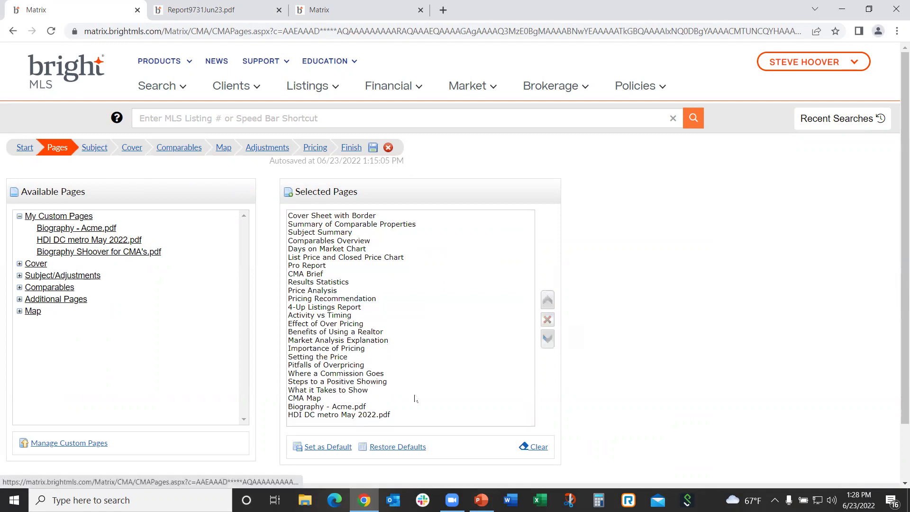
Move Biography - Acme.pdf up to right after the cover sheet and save the order as default
click(334, 408)
click(548, 301)
click(547, 301)
click(547, 300)
double_click(547, 301)
click(548, 300)
double_click(547, 301)
click(547, 301)
double_click(548, 301)
double_click(547, 301)
double_click(547, 301)
double_click(547, 301)
double_click(548, 301)
click(547, 301)
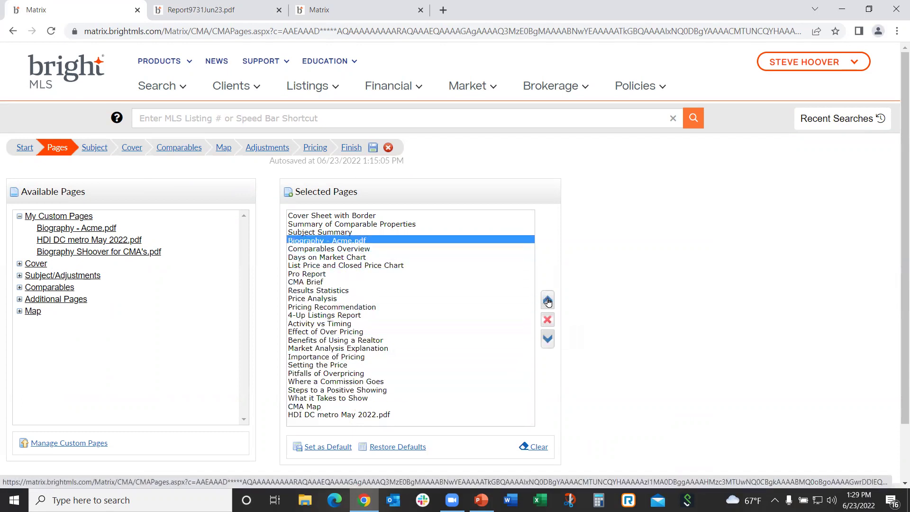
double_click(547, 301)
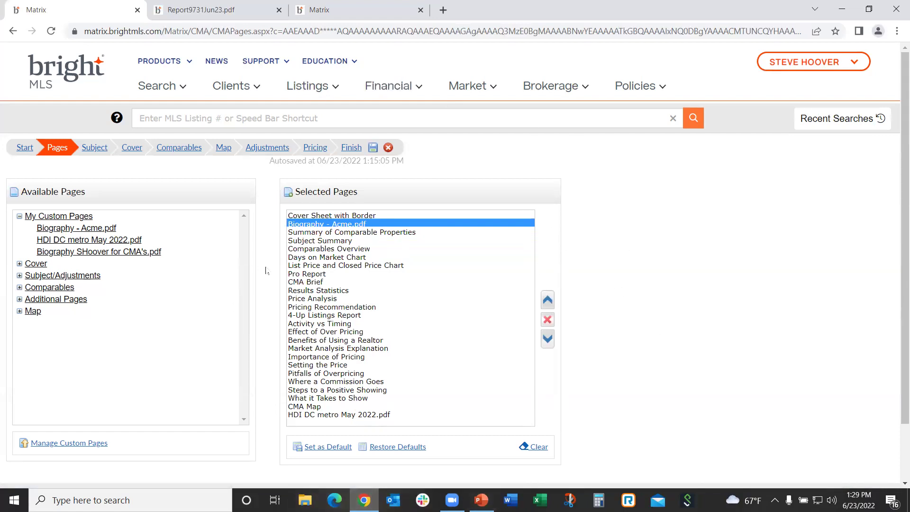
click(344, 450)
Switch back to the report PDF and scroll from page 20 to page 23, Results Statistics
click(204, 9)
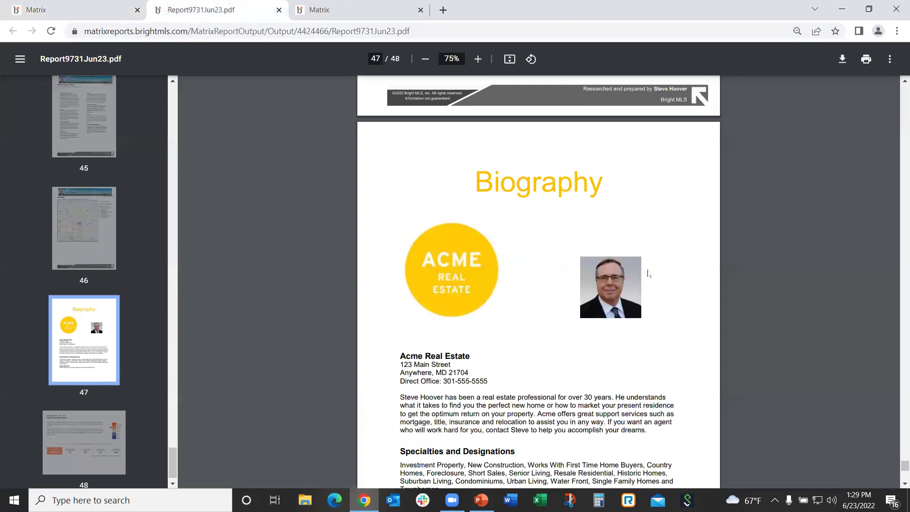
scroll(818, 317, up, 5)
scroll(833, 314, up, 15)
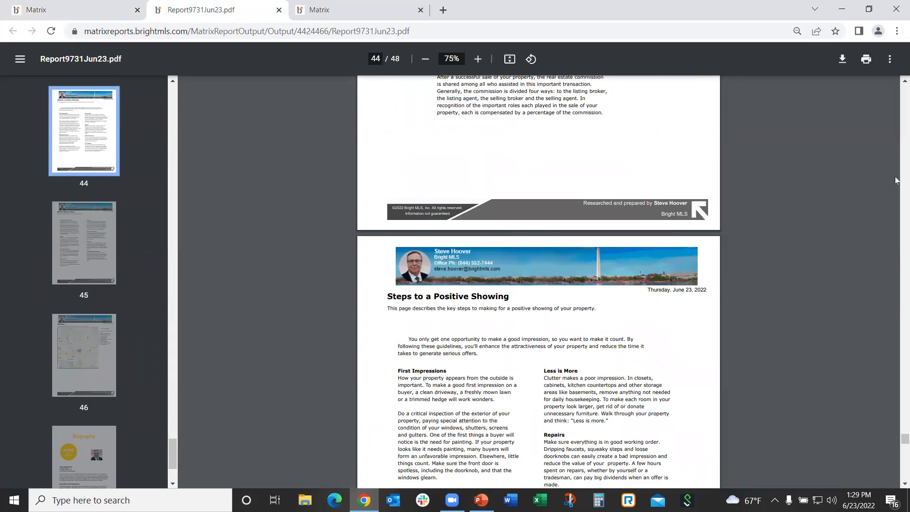
scroll(895, 178, up, 20)
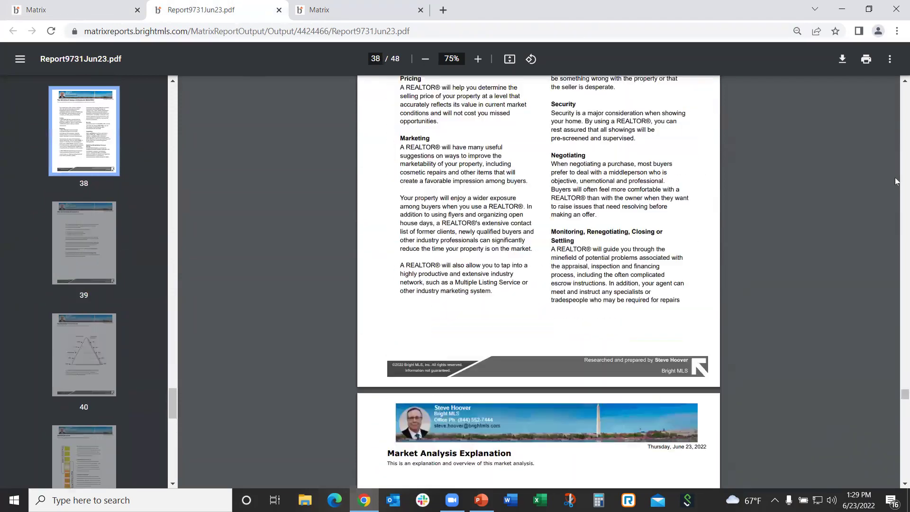
scroll(895, 181, up, 20)
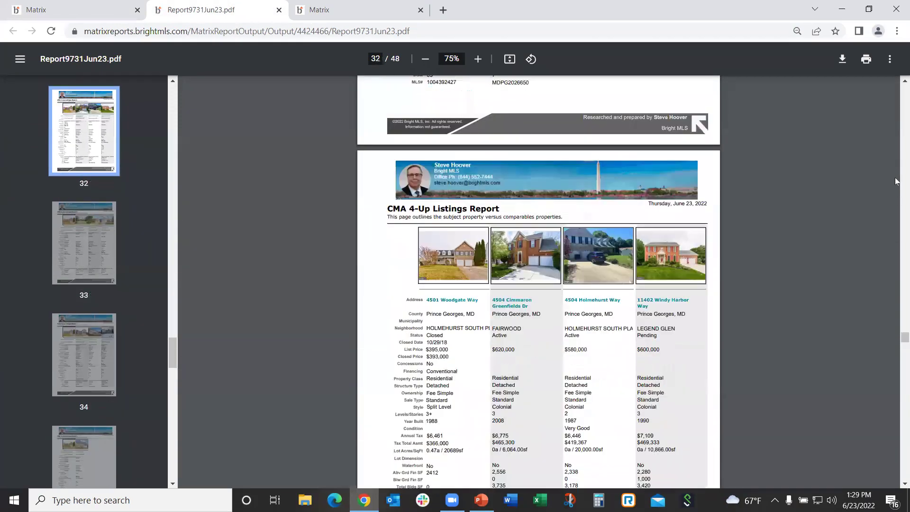
scroll(894, 177, up, 20)
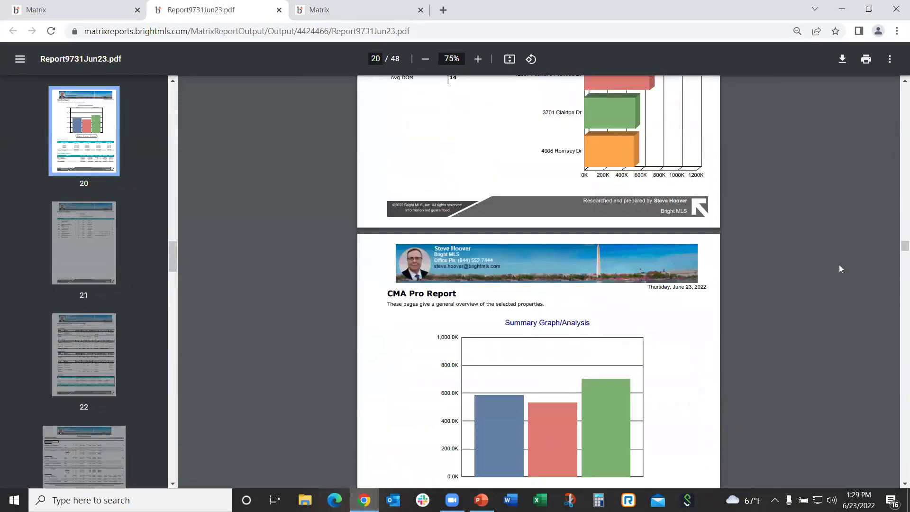
scroll(834, 263, down, 8)
scroll(824, 261, down, 13)
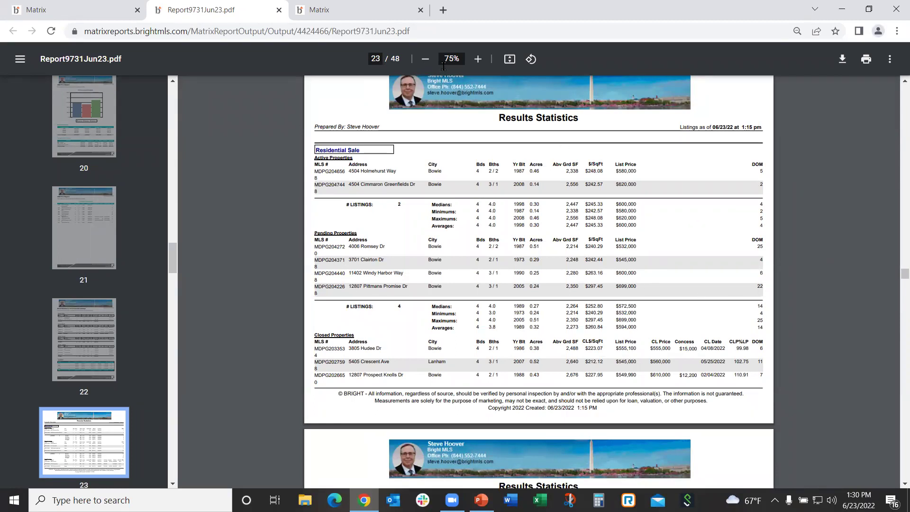
From Search > Residential Sale, rerun the recent 4-bed search and generate Results Stats for it
click(319, 6)
scroll(320, 119, up, 8)
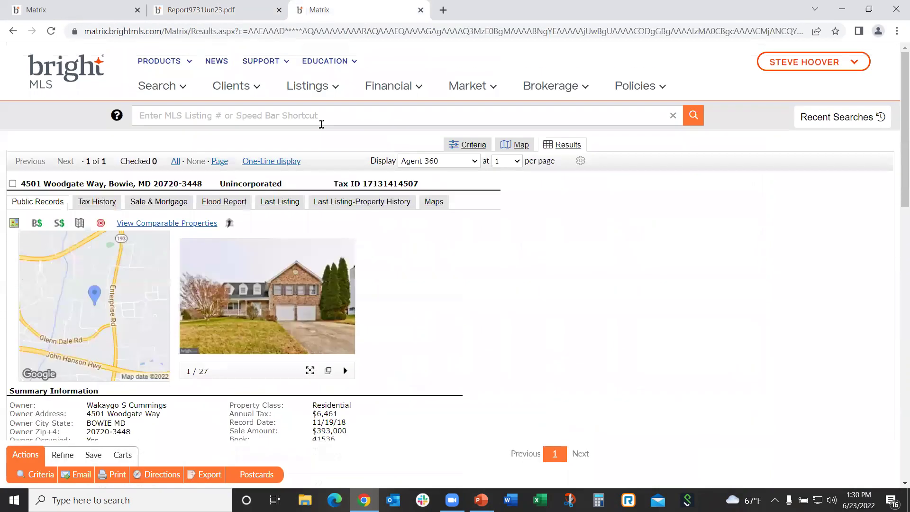
mouse_move(148, 92)
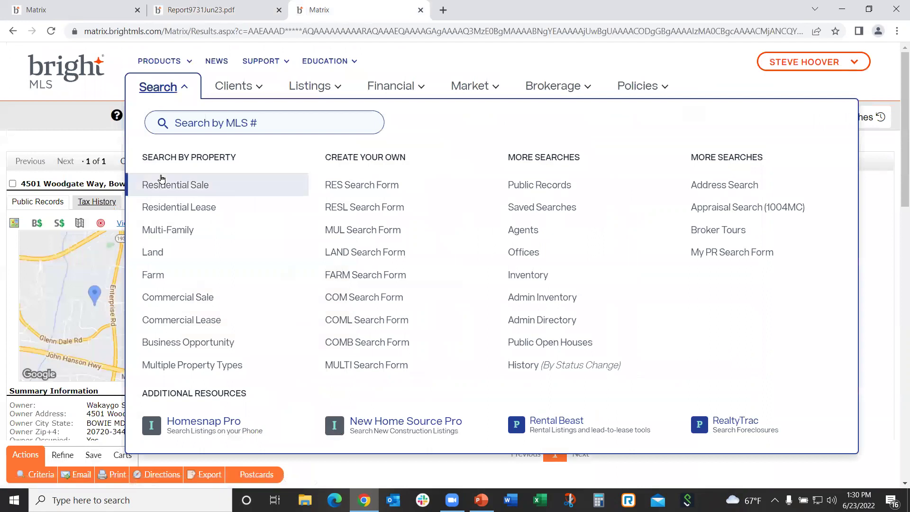
click(161, 183)
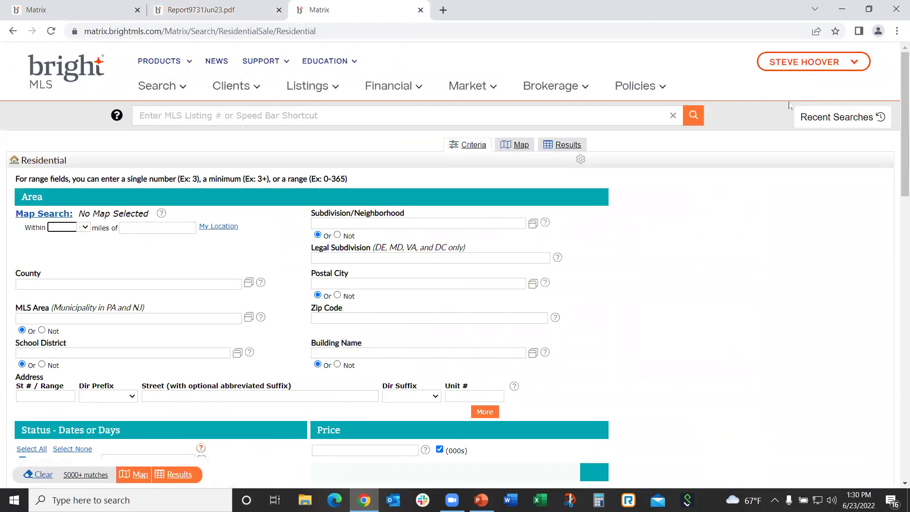
click(836, 119)
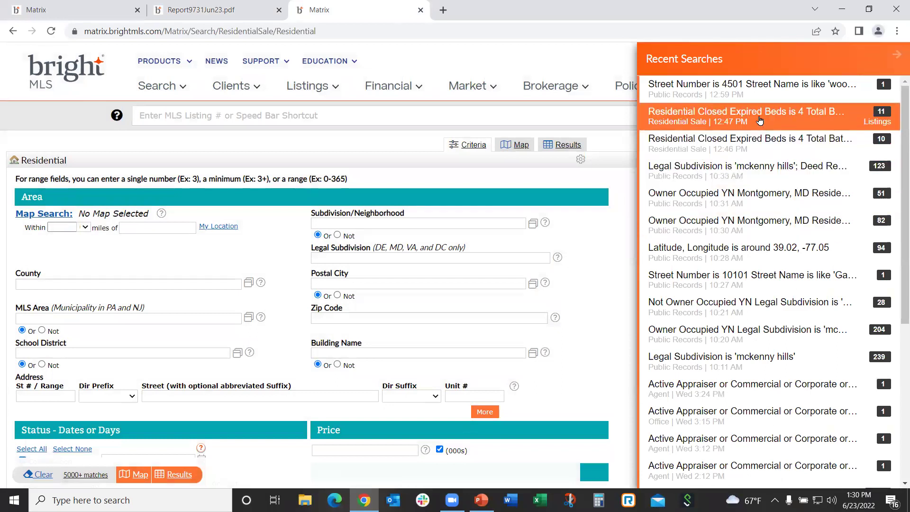
click(733, 113)
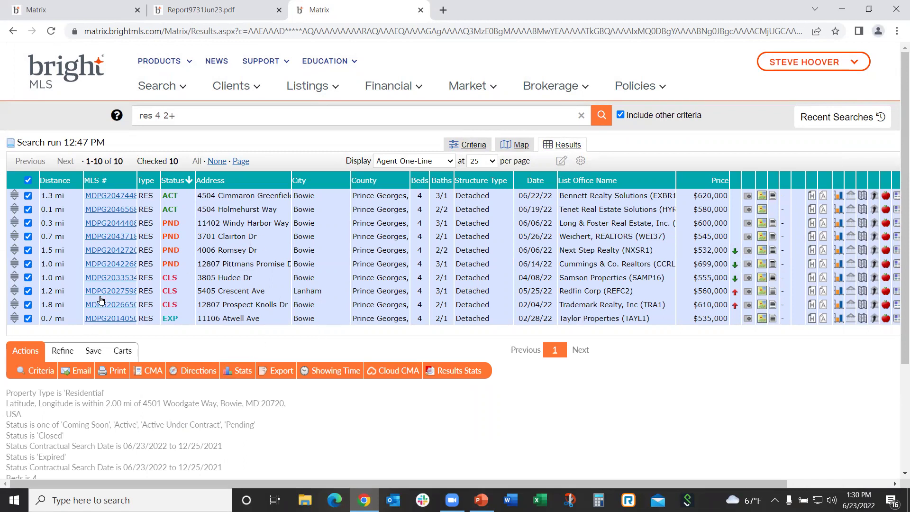
click(459, 371)
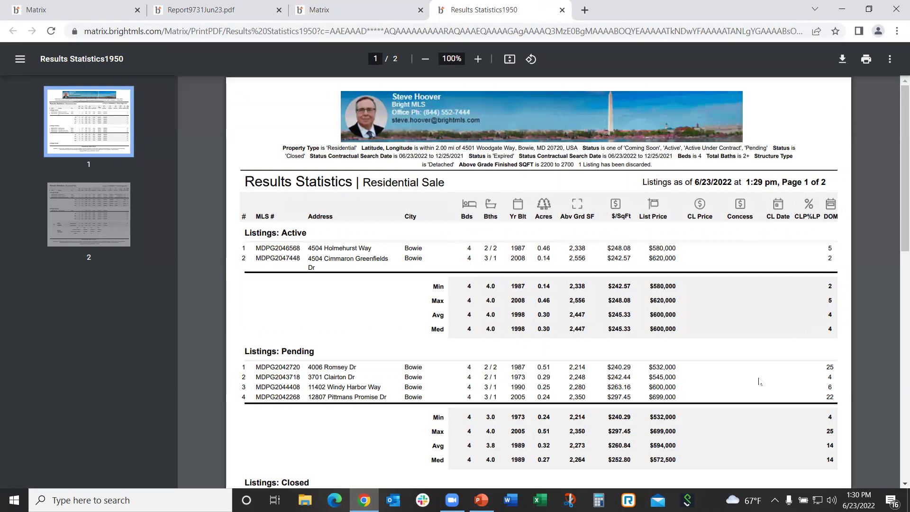
Scroll the Results Statistics PDF down to Quick Statistics and back, then return to the 10 Matrix results
scroll(782, 393, down, 5)
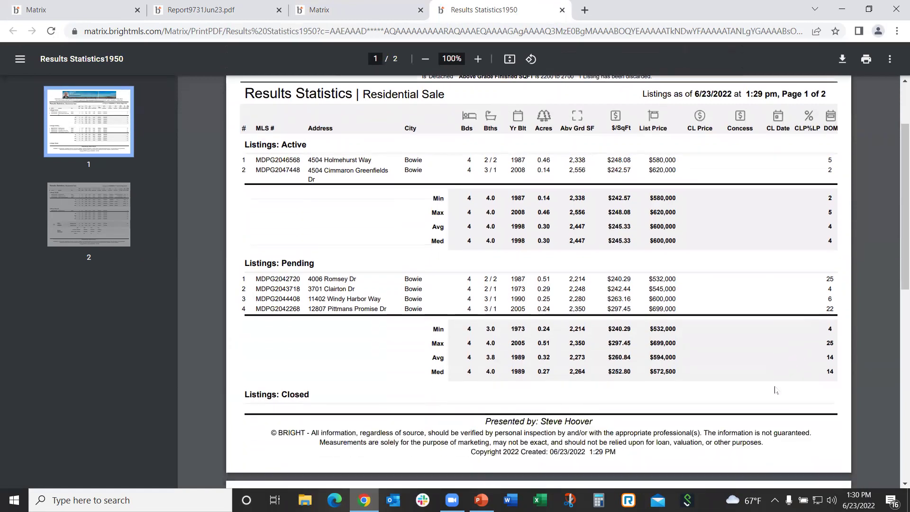
scroll(775, 390, down, 3)
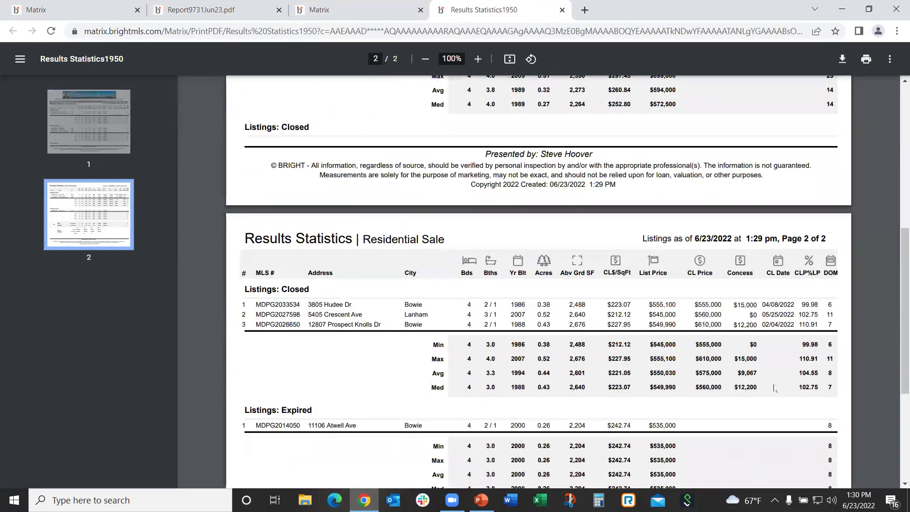
scroll(774, 389, down, 1)
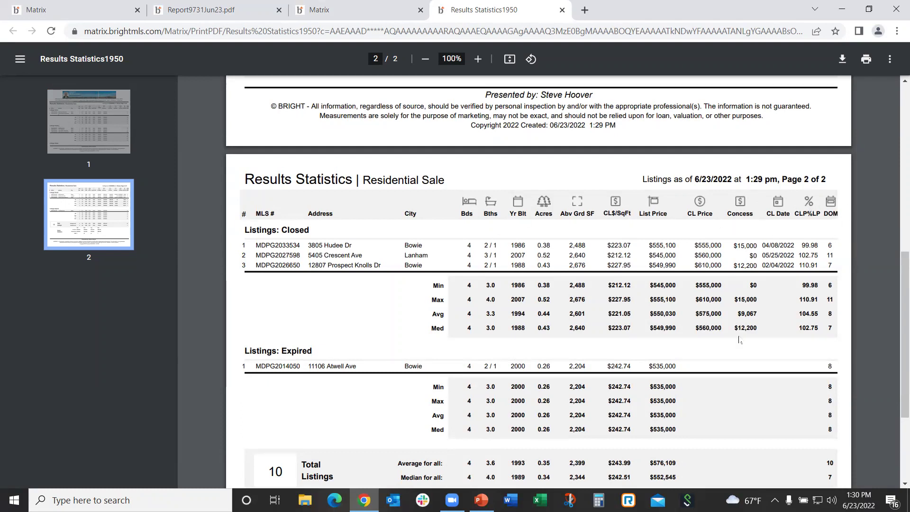
scroll(216, 314, down, 1)
scroll(213, 312, down, 3)
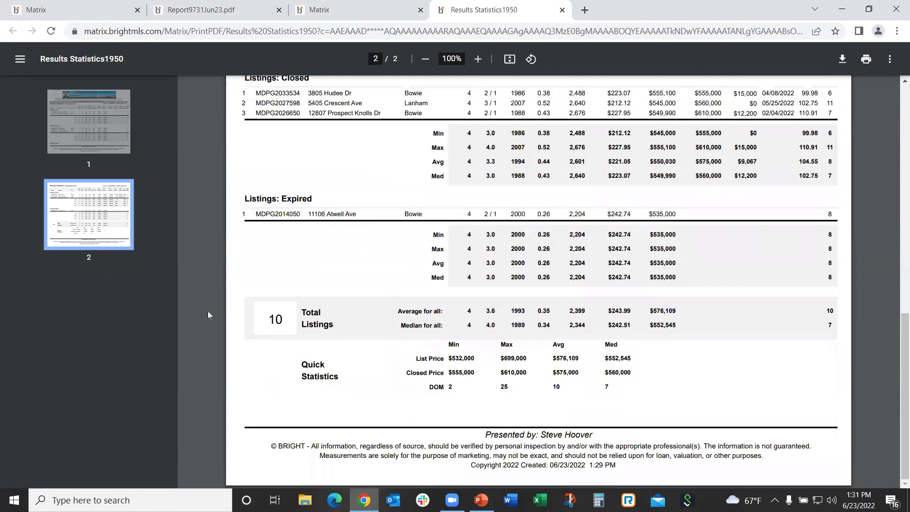
scroll(202, 308, up, 15)
scroll(206, 305, down, 5)
scroll(205, 305, up, 5)
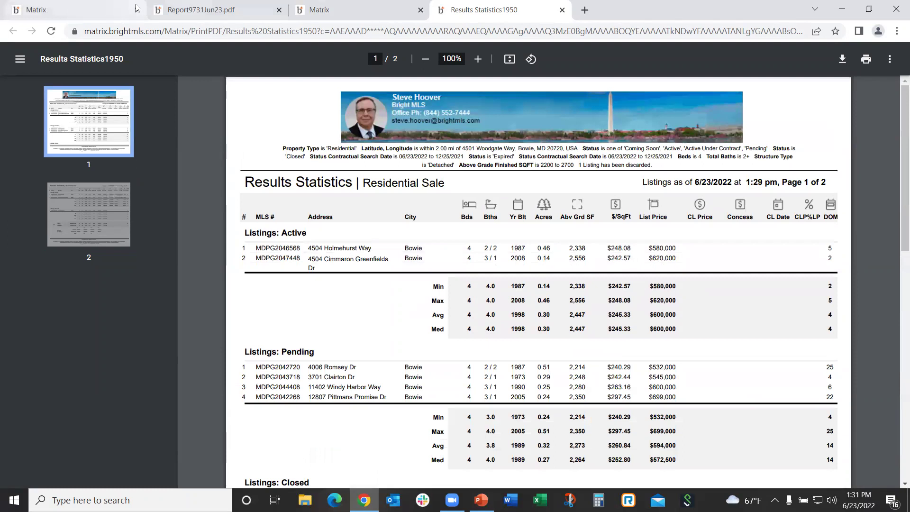
click(327, 10)
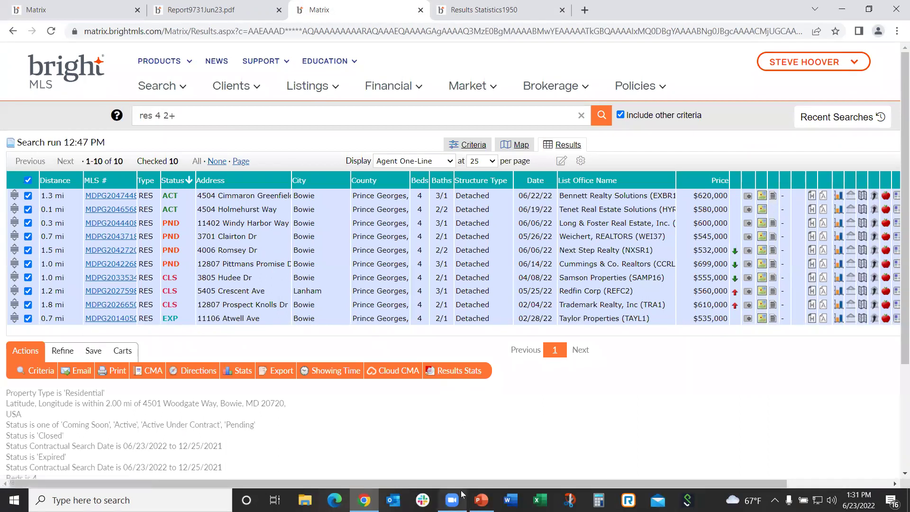
Present the CMA PowerPoint deck from the Questions slide through Support Center to contact slide 7
click(482, 500)
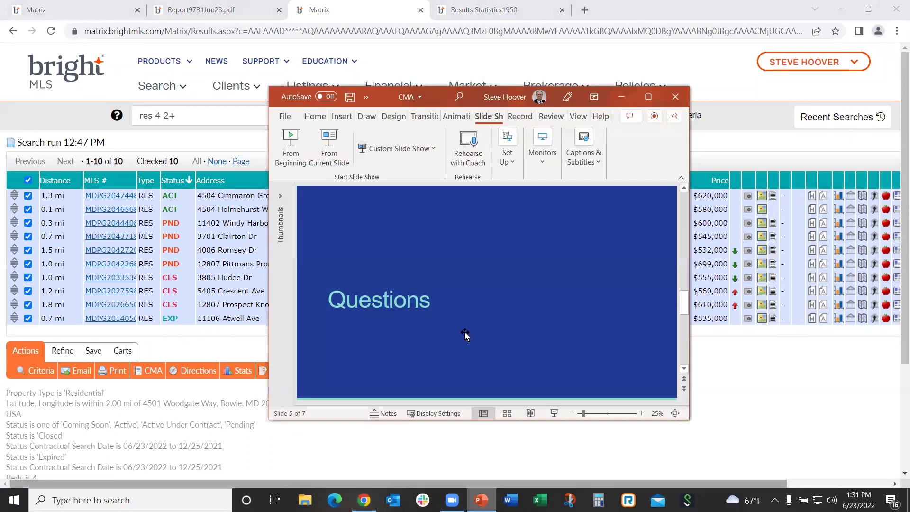
click(329, 150)
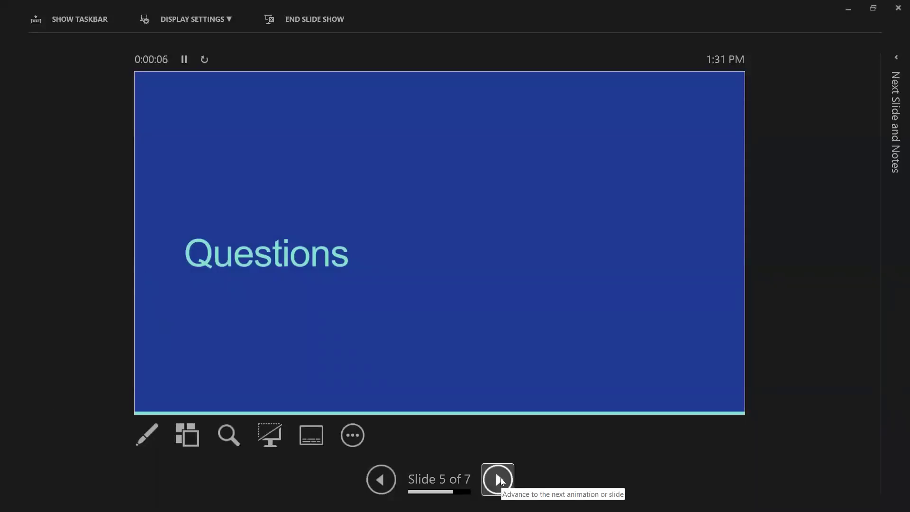
click(500, 477)
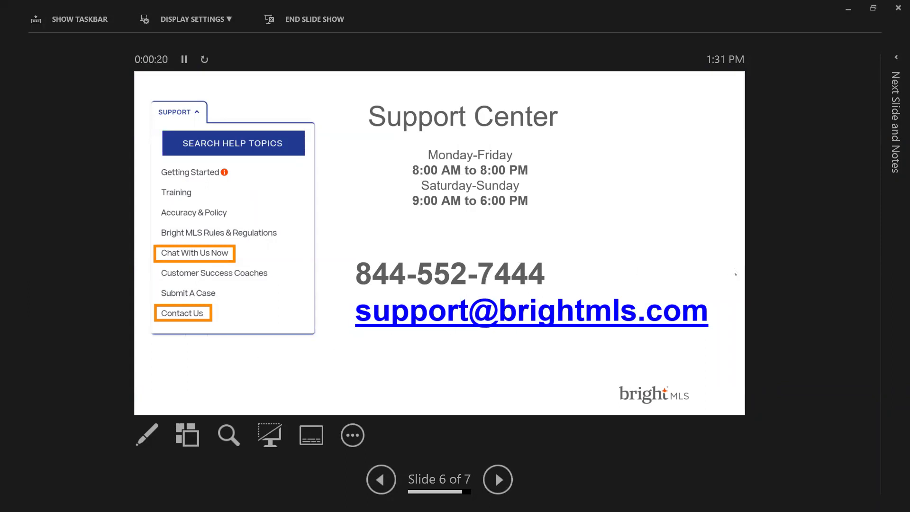
click(500, 481)
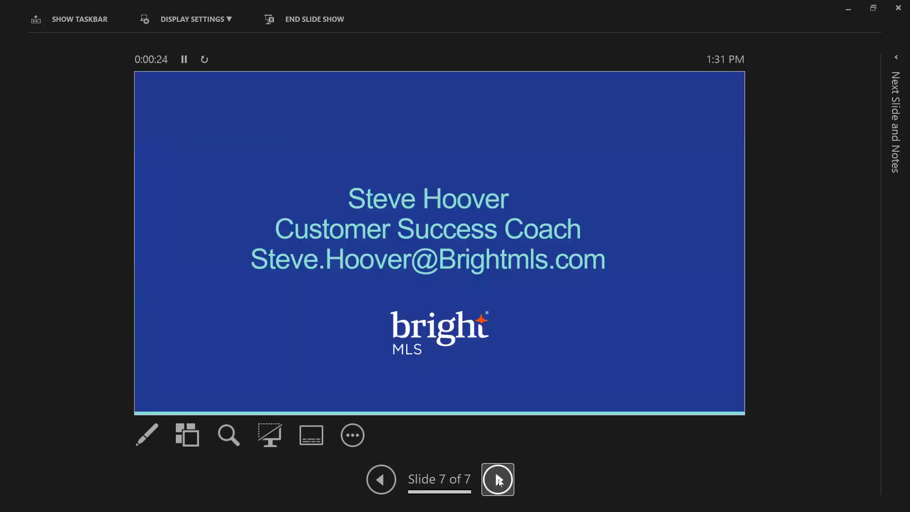
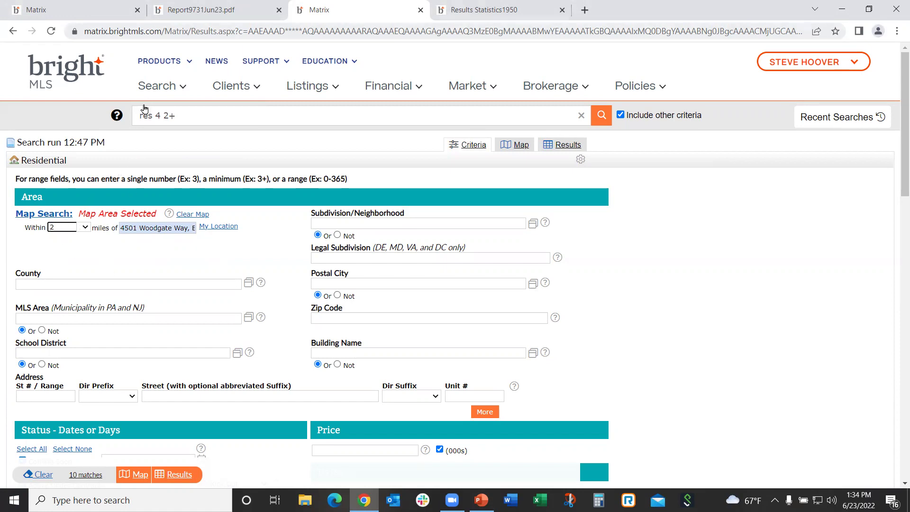
Leave the Results Statistics PDF, go back to the Matrix CMA tab and bring up the Search menu
click(483, 9)
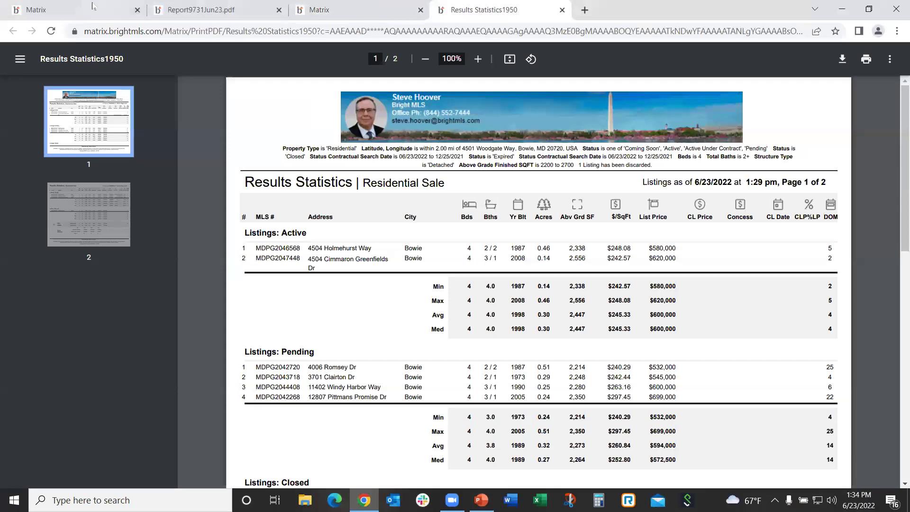
click(93, 6)
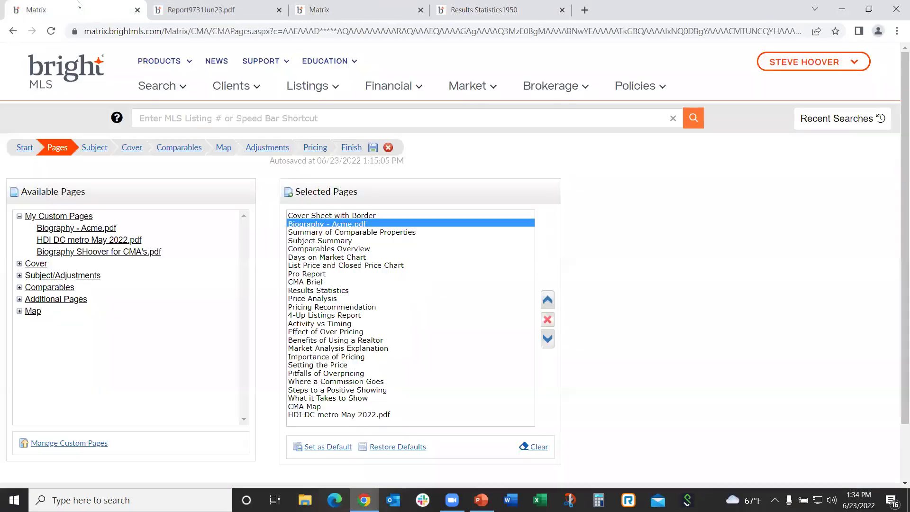
click(152, 88)
Start a Residential Sale search centred on 5717 Greenbelt Metro Dr., Greenbelt
click(167, 186)
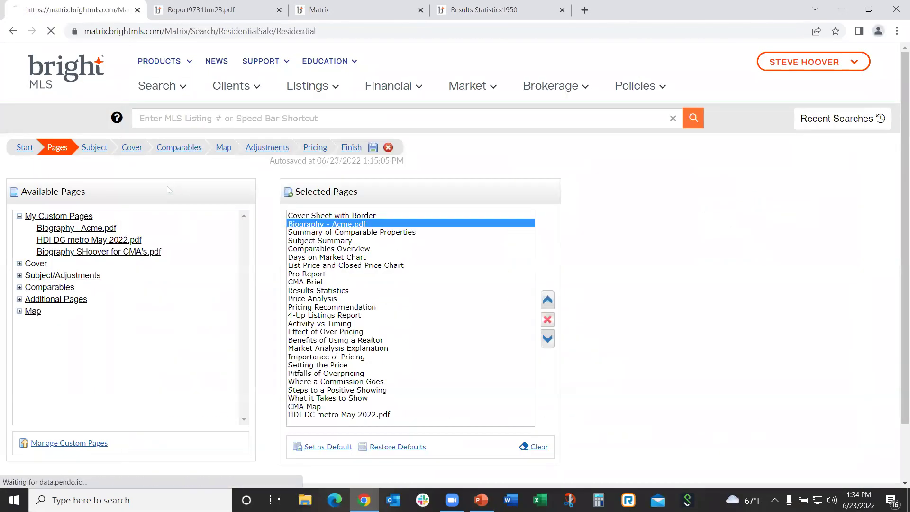
click(138, 228)
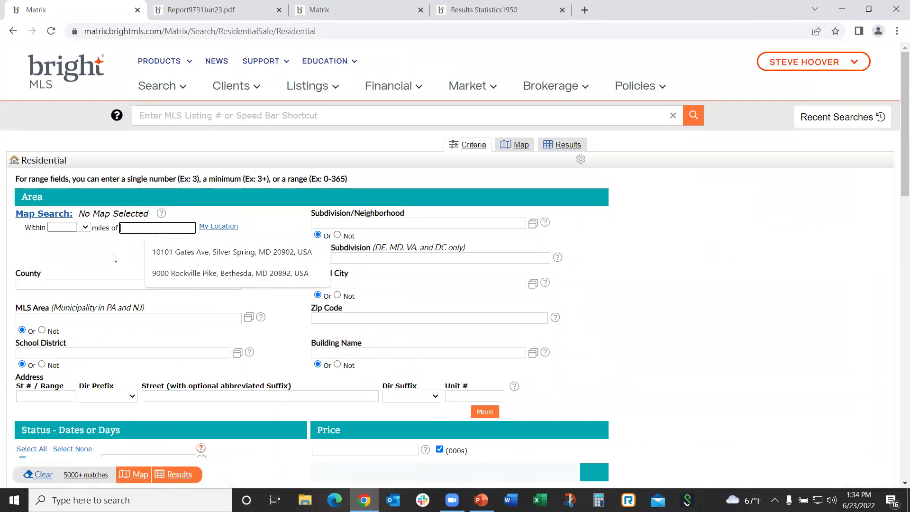
text(Gre)
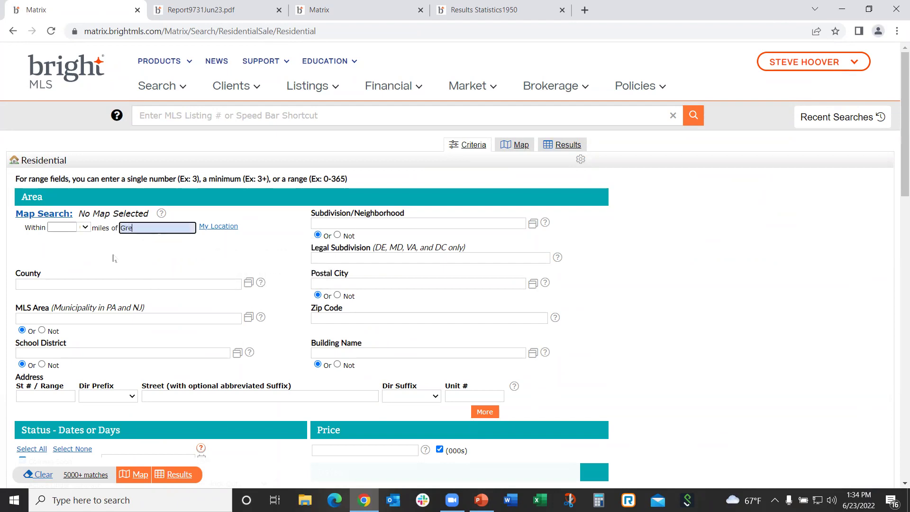
text(enbelt)
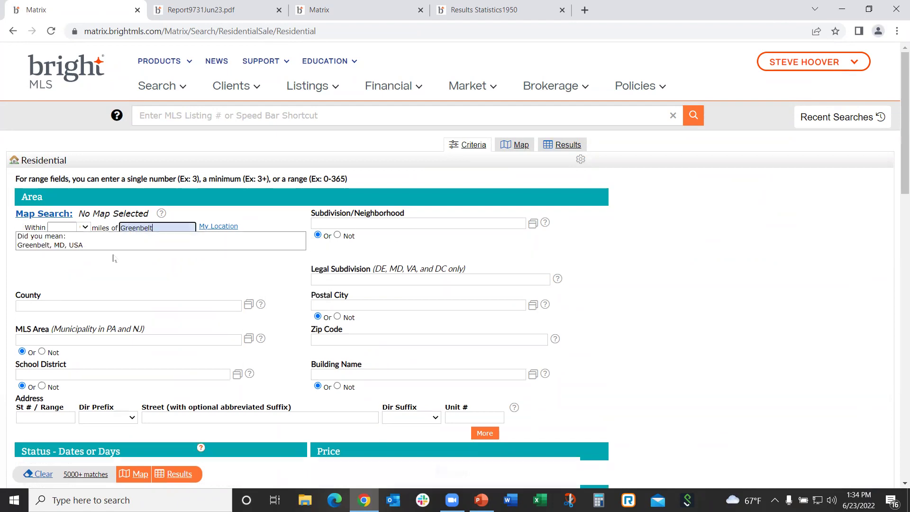
text( metro statin)
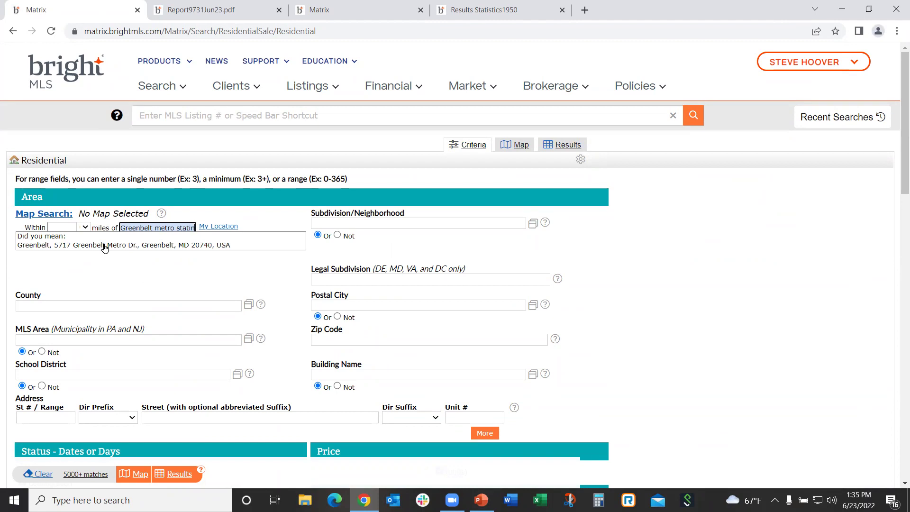
click(104, 245)
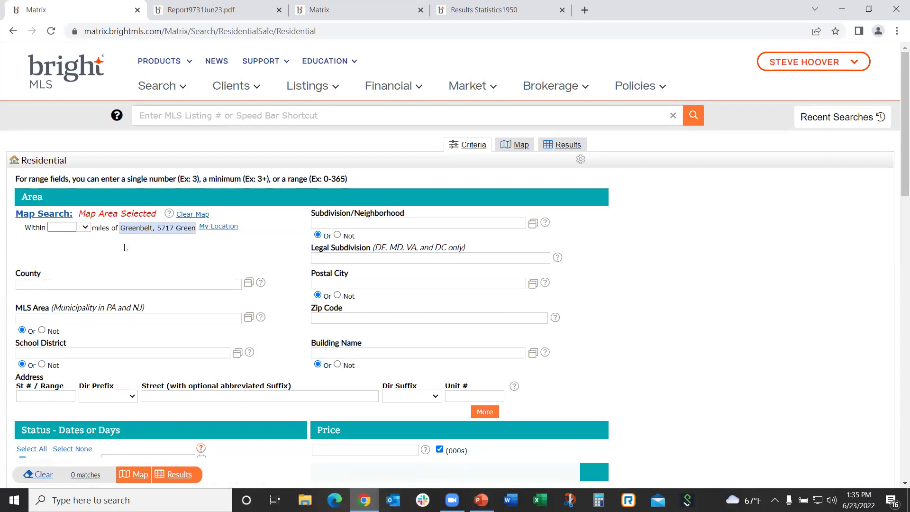
Set the search radius to 1.5 miles, giving 28 matches, and view them on the map
click(85, 228)
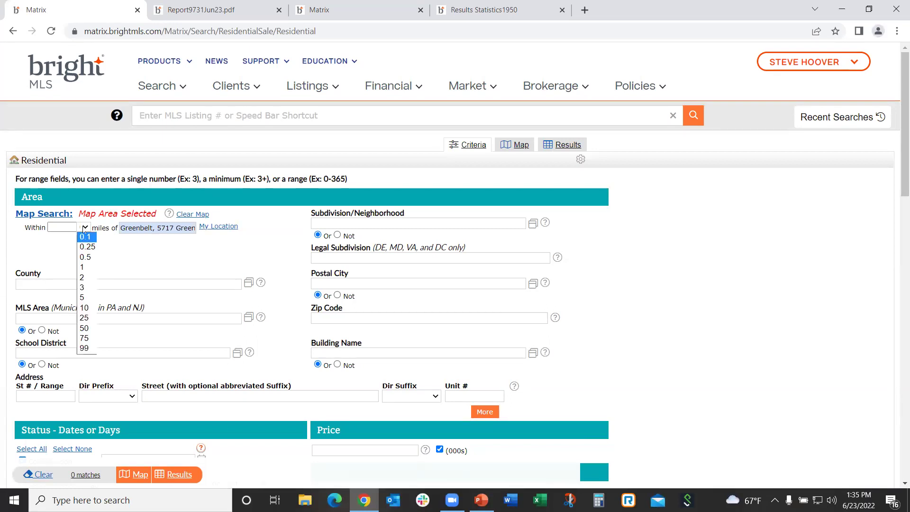
click(85, 267)
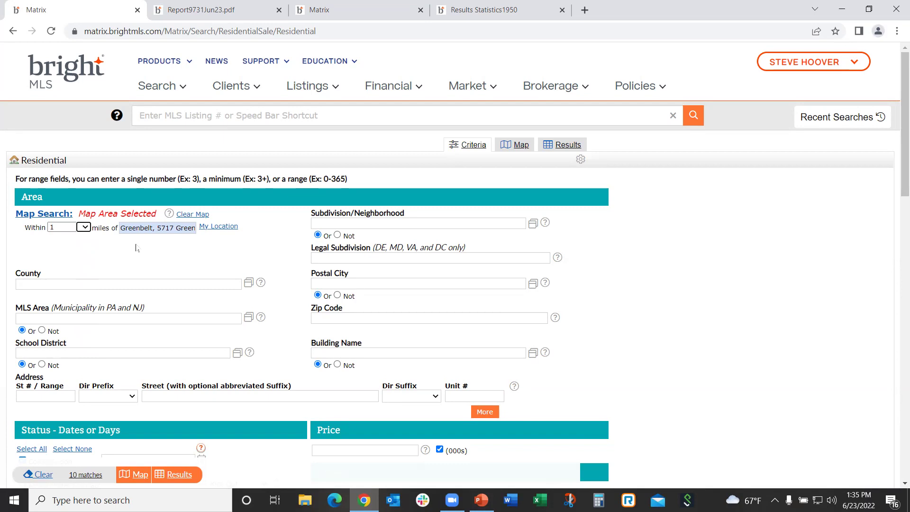
click(83, 227)
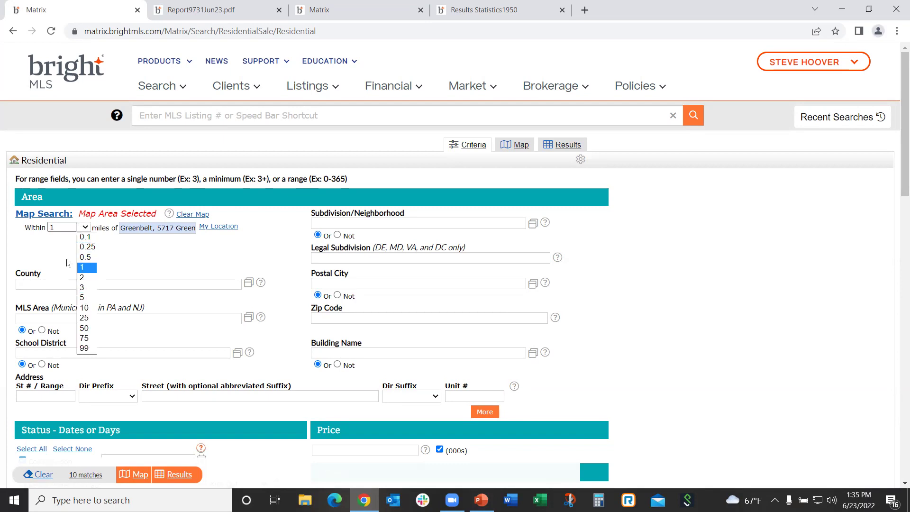
click(59, 230)
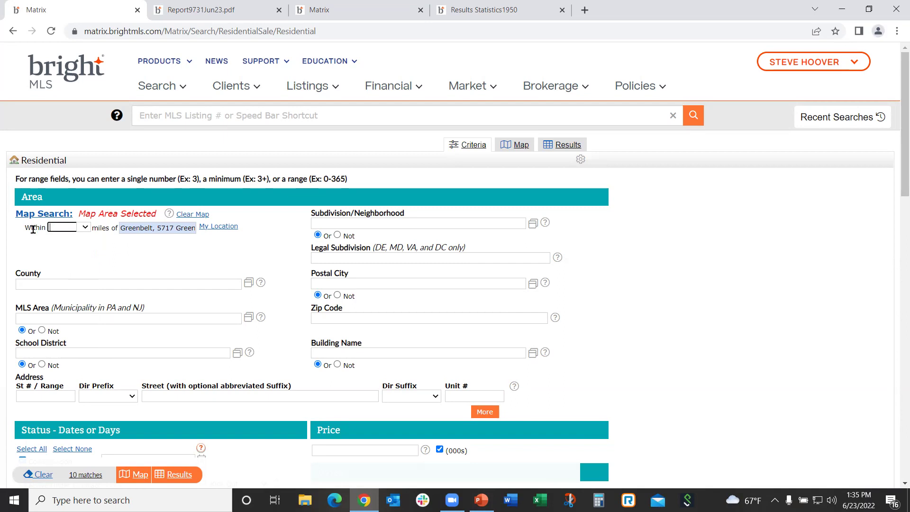
text(.5)
click(72, 248)
click(516, 148)
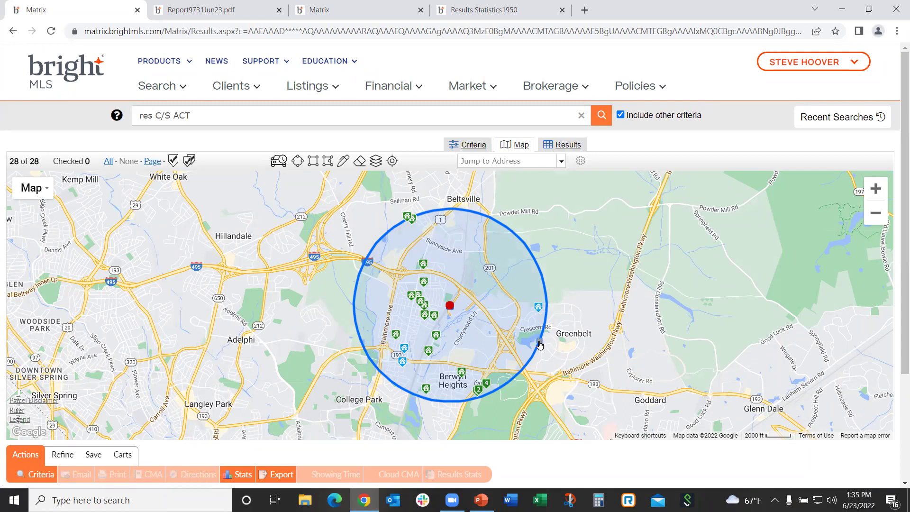
Shrink the Greenbelt circle to about 0.89 miles and draw a second radius around Hillandale, yielding 17 matches
drag(540, 344, 508, 328)
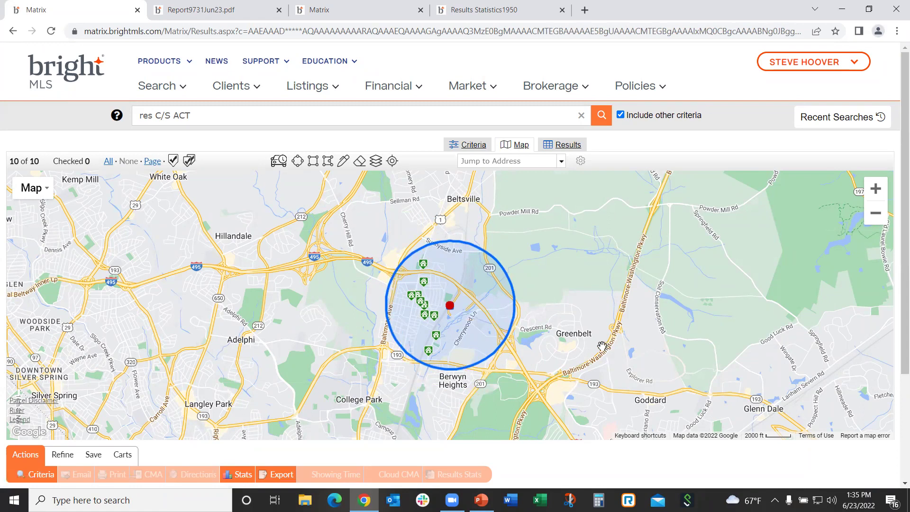
mouse_move(436, 349)
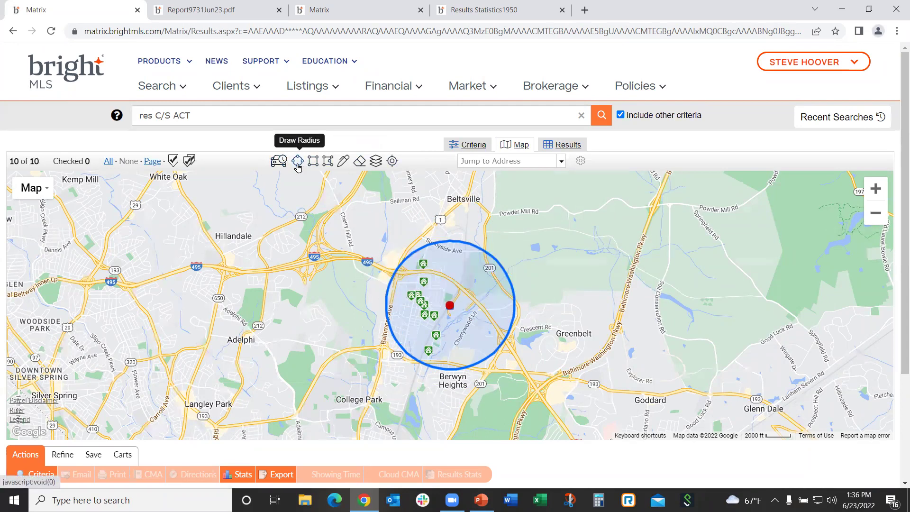
click(298, 163)
mouse_move(206, 264)
mouse_down()
mouse_move(255, 331)
mouse_move(244, 315)
mouse_up()
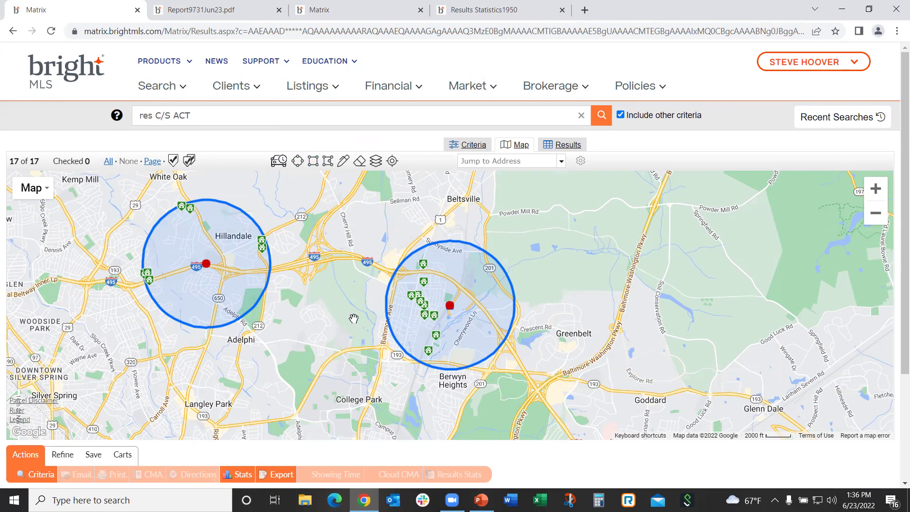
click(475, 146)
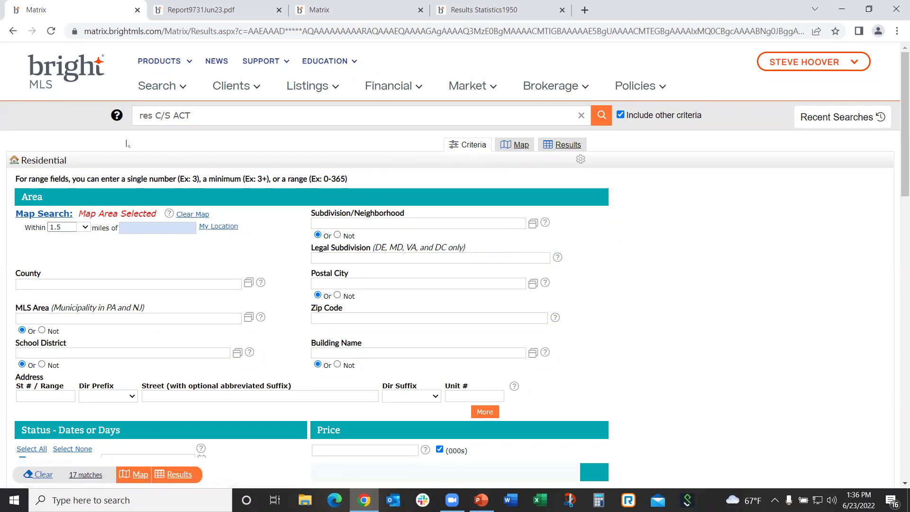
Start a new Residential Sale search for subdivision CALVERTON (PRINCE GEORGES MD) and map its single match
click(158, 86)
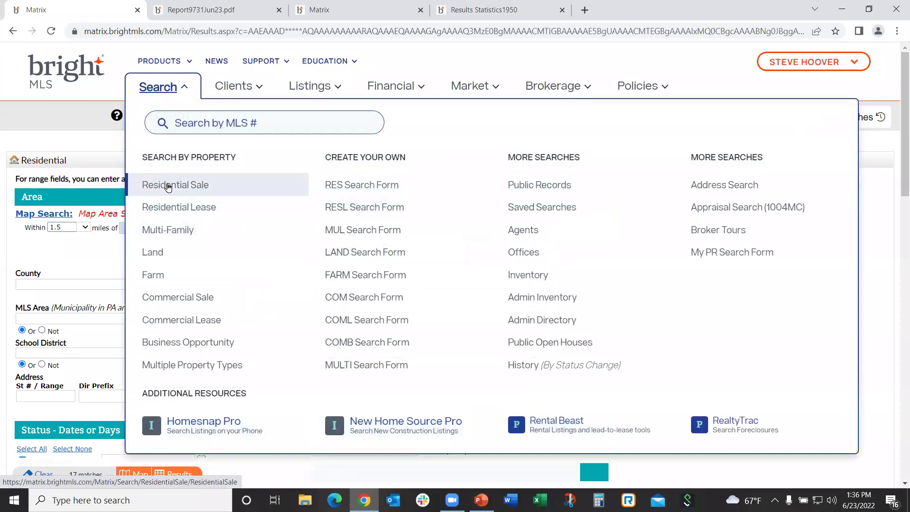
click(167, 185)
click(344, 223)
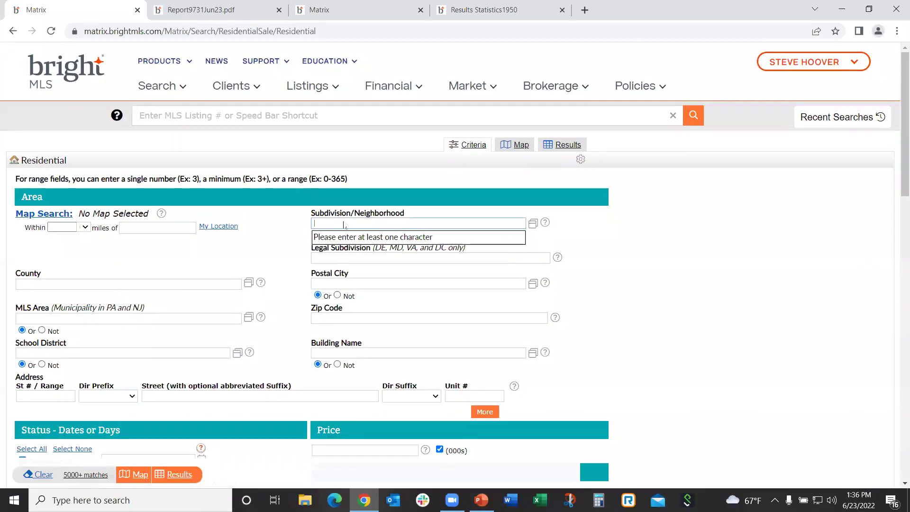
text(ca)
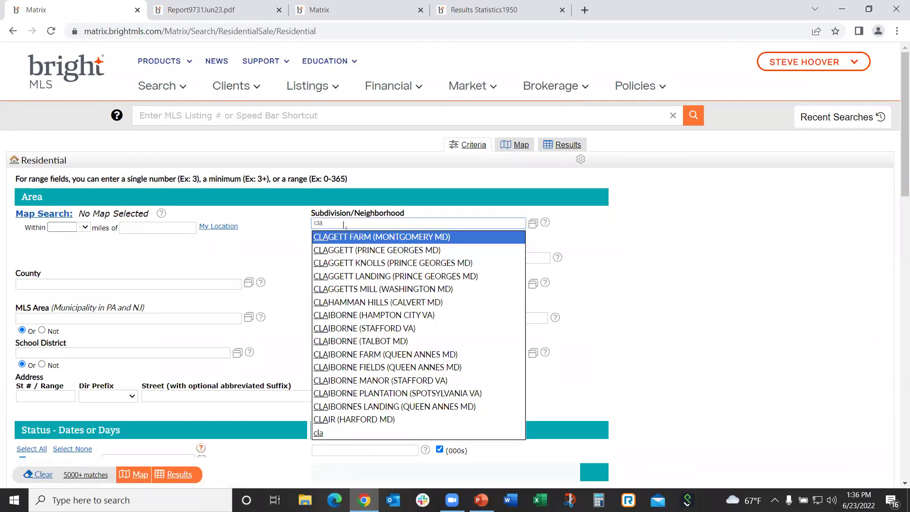
text(lerton)
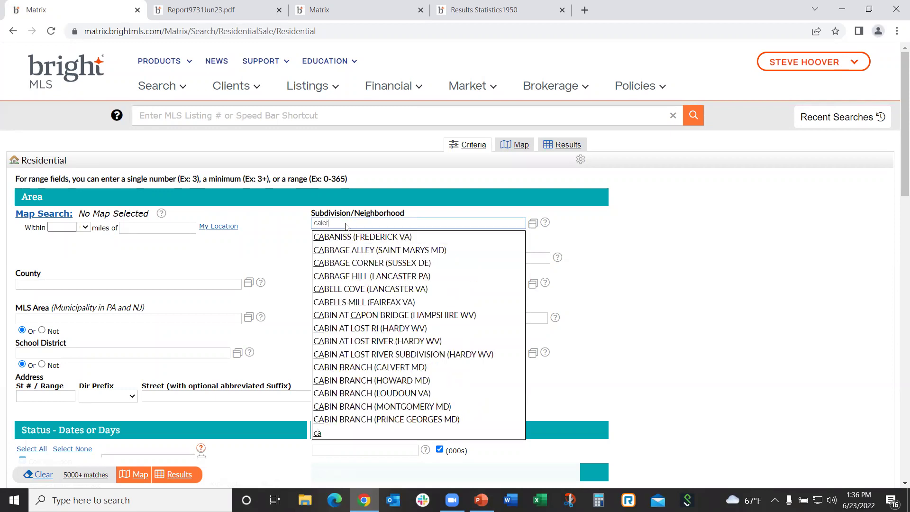
key(BackSpace)
key(BackSpace)
key(BackSpace)
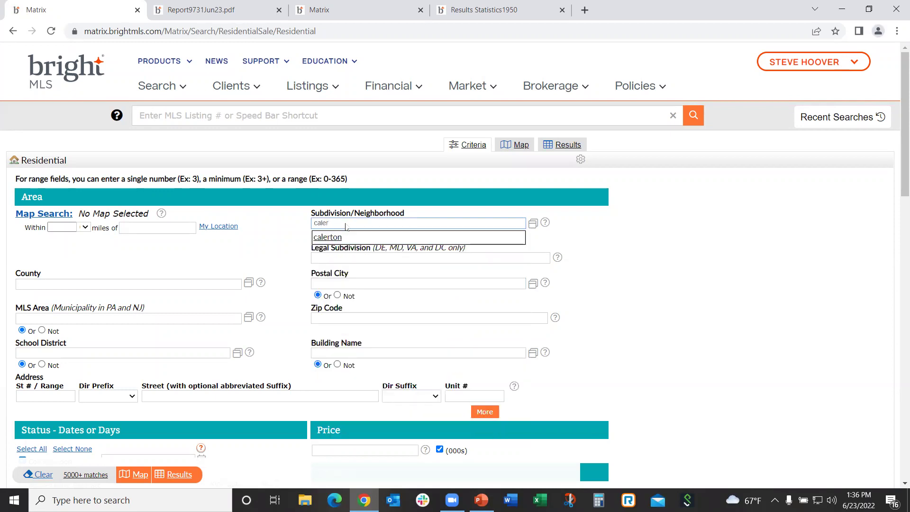
text(lverton)
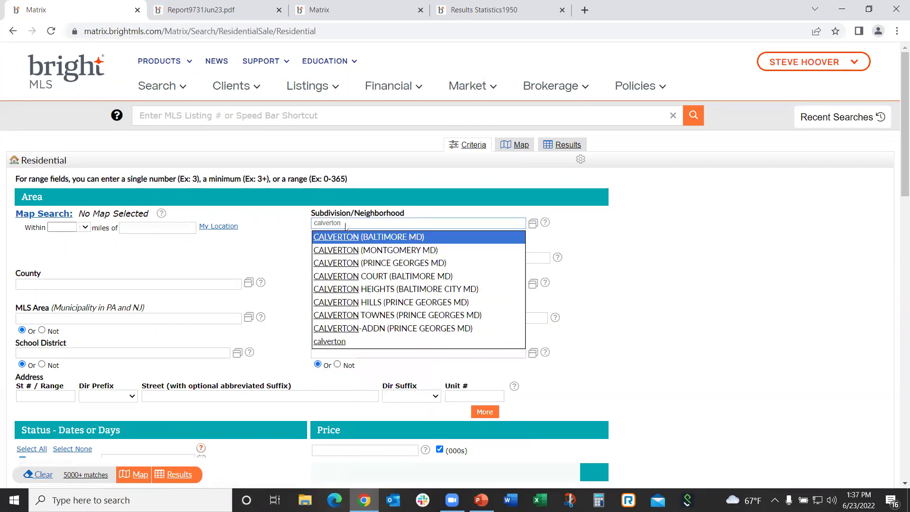
click(365, 263)
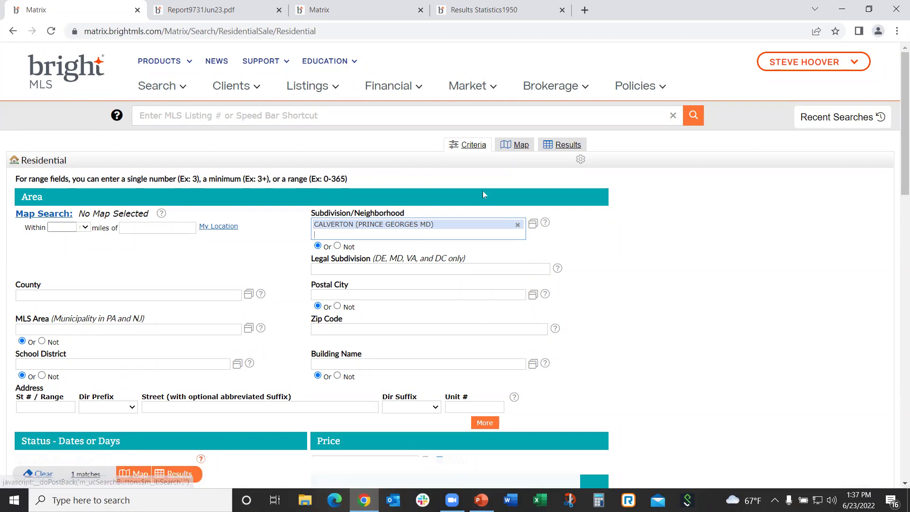
click(519, 145)
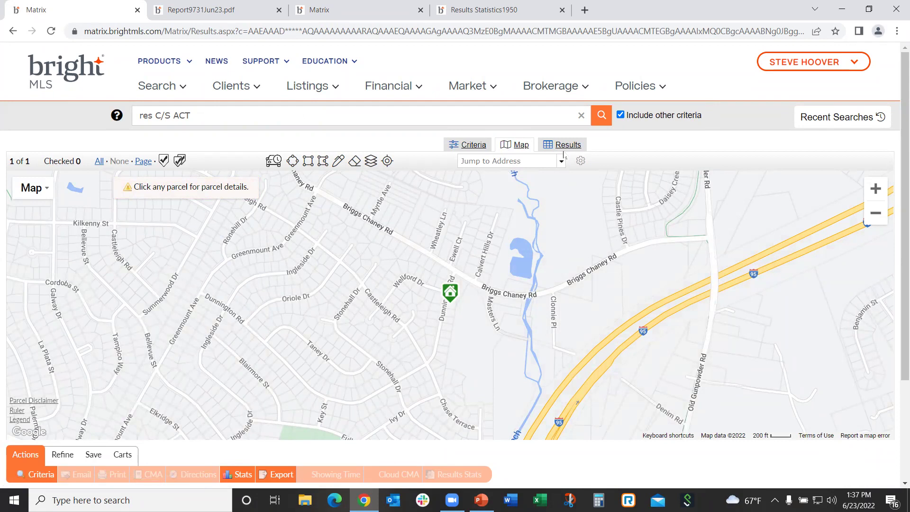
Back on the criteria form, restrict the Calverton search to Detached homes
click(462, 144)
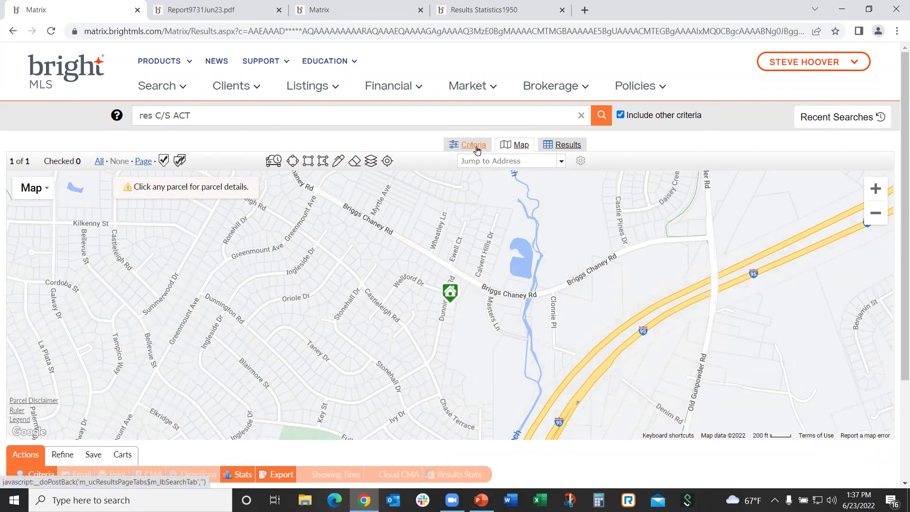
scroll(251, 291, down, 5)
scroll(251, 291, down, 1)
scroll(200, 350, down, 2)
click(170, 428)
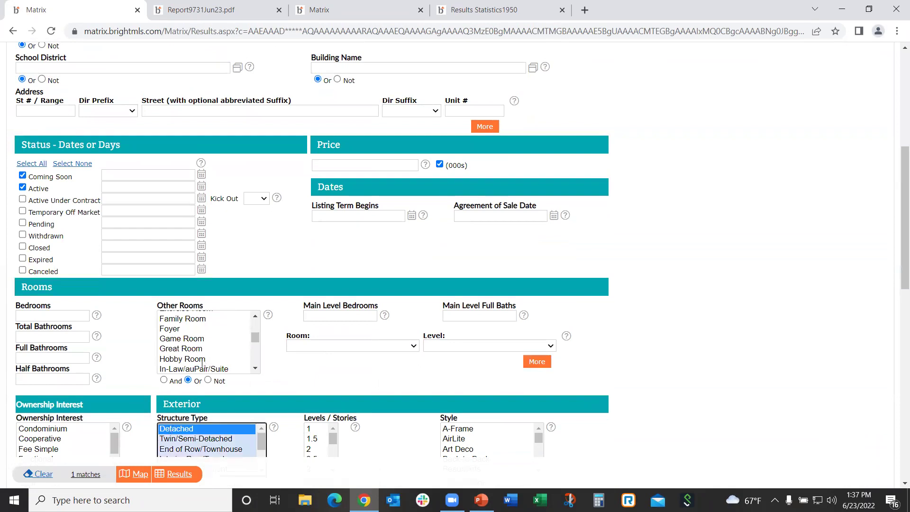
Require 4 bedrooms and 2+ total bathrooms, which leaves 0 matches
scroll(217, 355, down, 2)
click(46, 314)
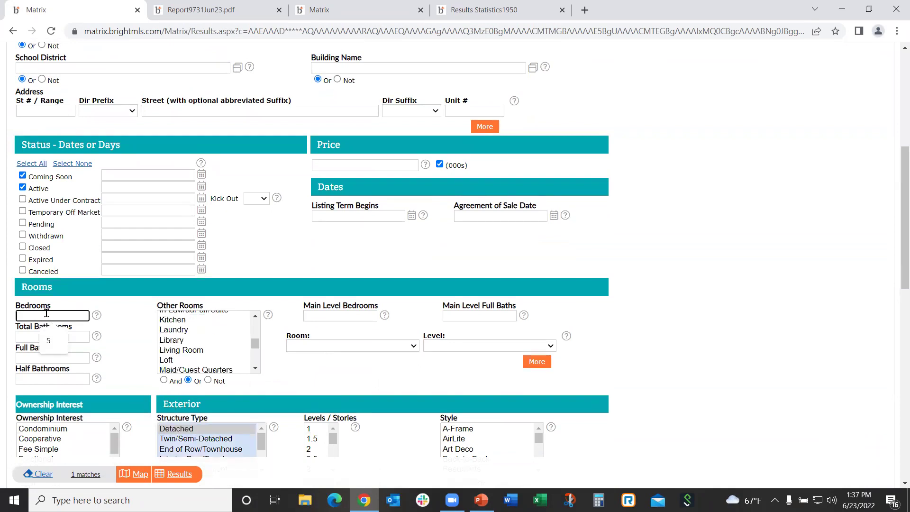
text(4)
click(70, 336)
text(2+)
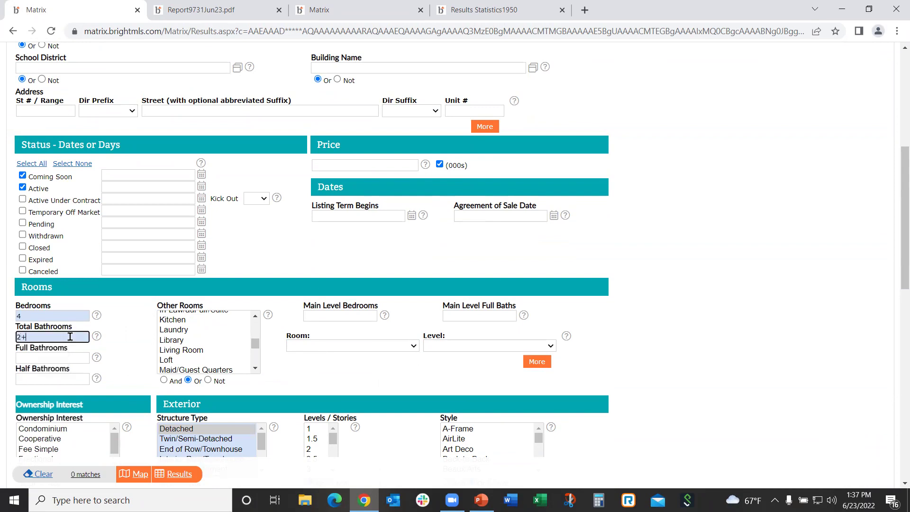
click(233, 247)
scroll(305, 268, up, 3)
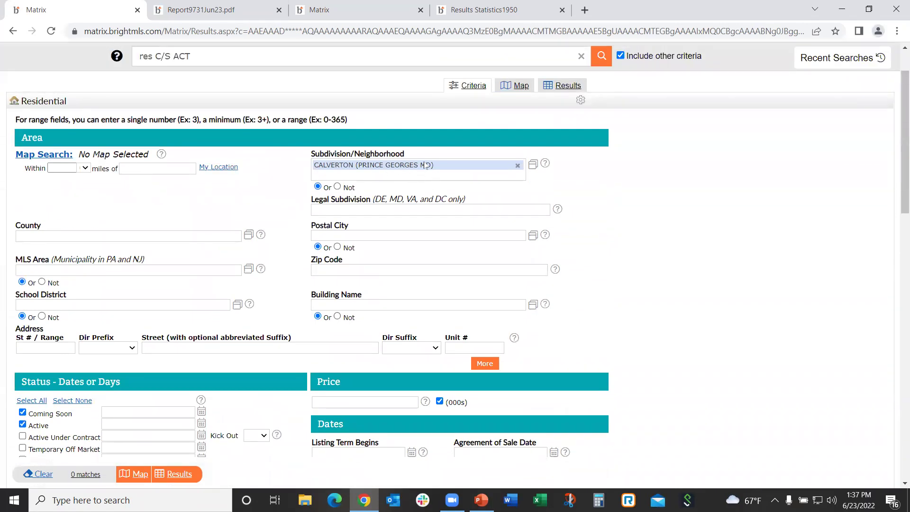
scroll(539, 211, up, 2)
scroll(539, 211, down, 3)
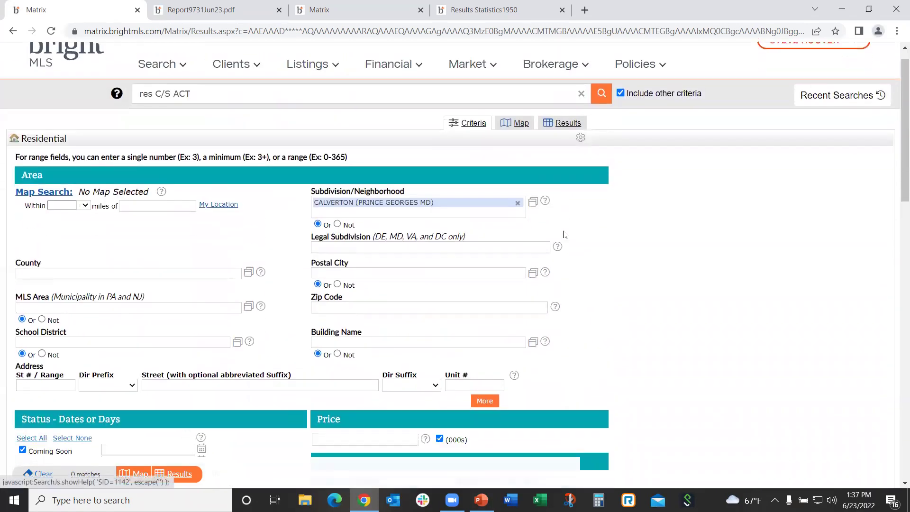
scroll(559, 241, up, 1)
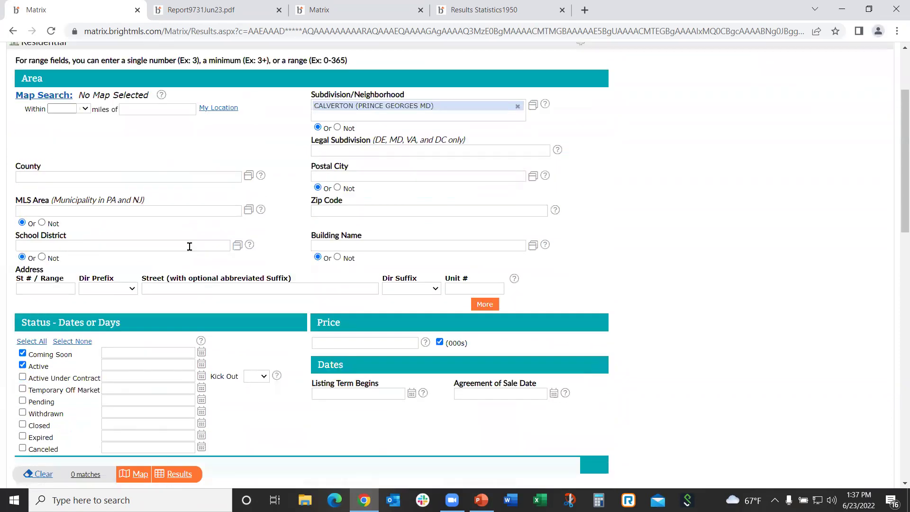
Add Prince Georges MD as the search county
click(54, 178)
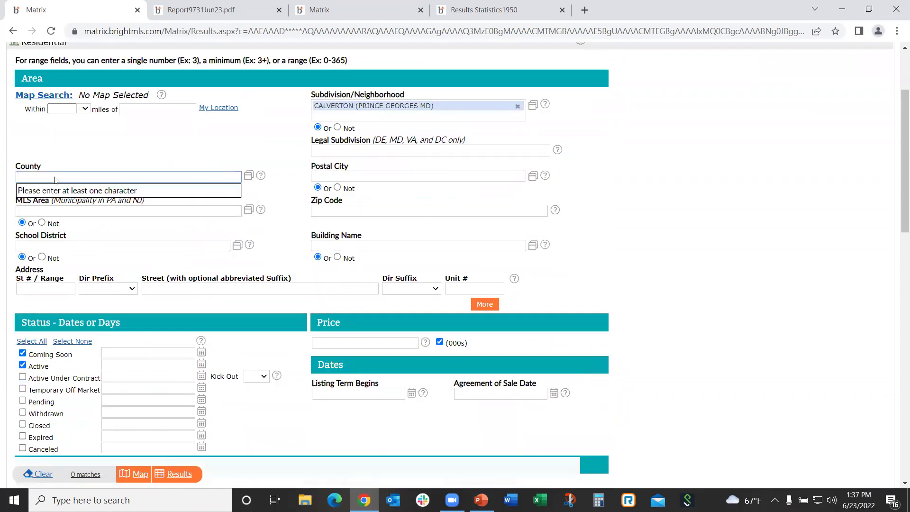
text(mont)
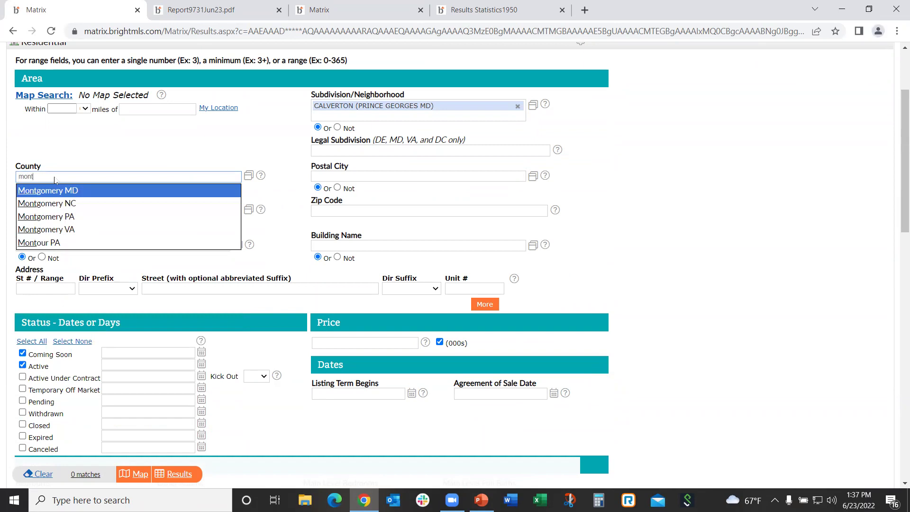
key(BackSpace)
key(BackSpace)
key(BackSpace)
key(BackSpace)
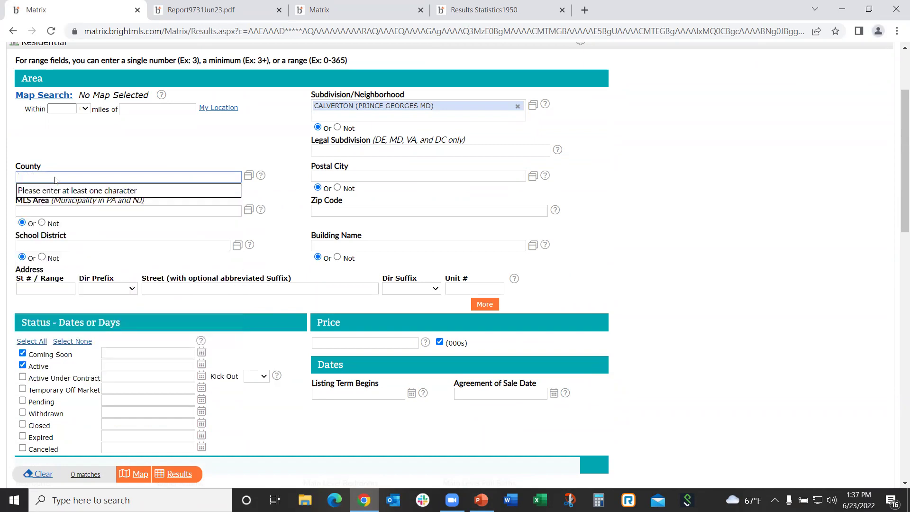
text(Prince)
scroll(211, 134, up, 1)
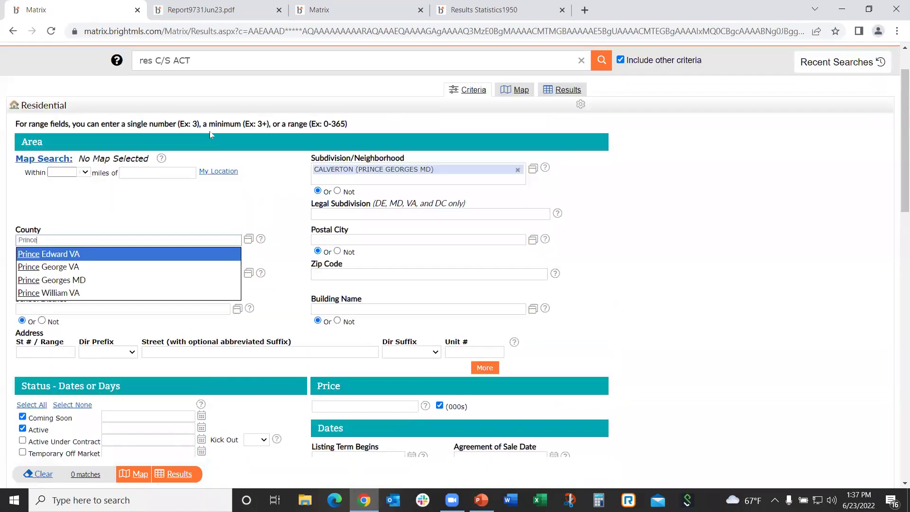
scroll(209, 133, up, 1)
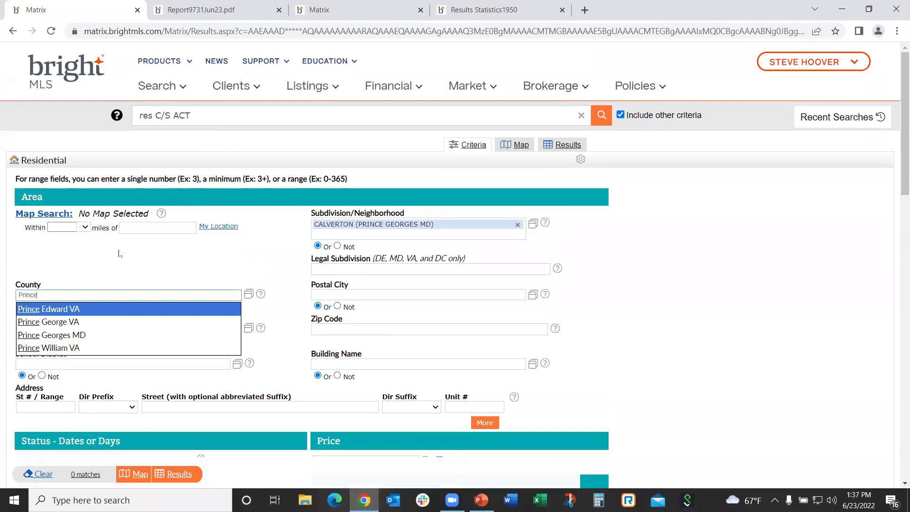
scroll(119, 253, down, 1)
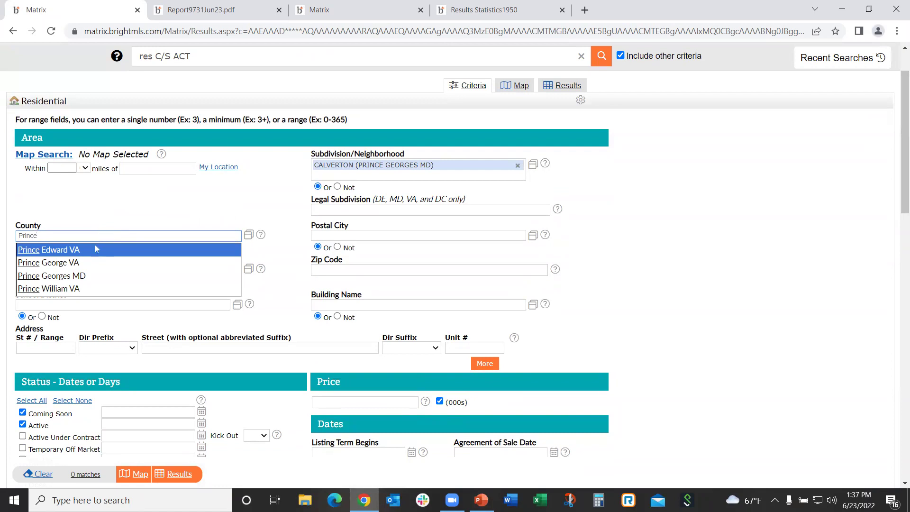
click(61, 275)
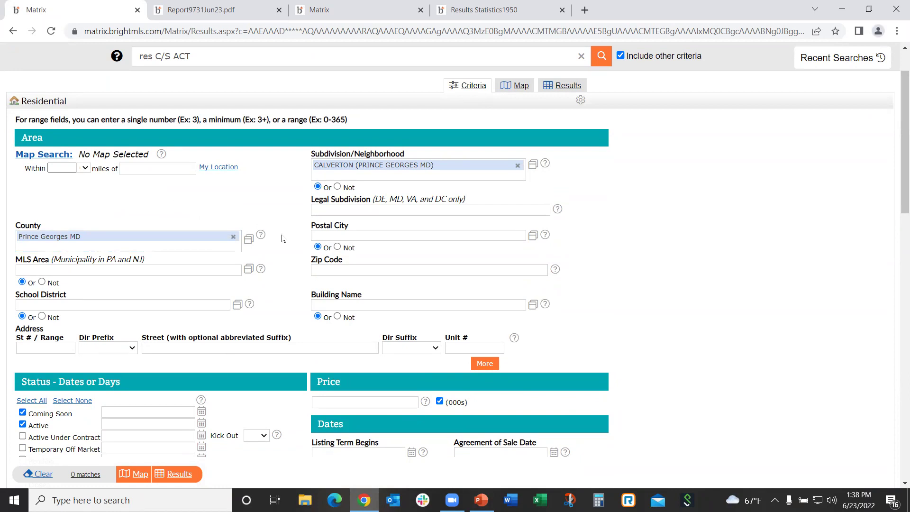
Include every listing status, with 0-180 day windows on closed-type statuses, raising matches to 7
scroll(282, 241, down, 1)
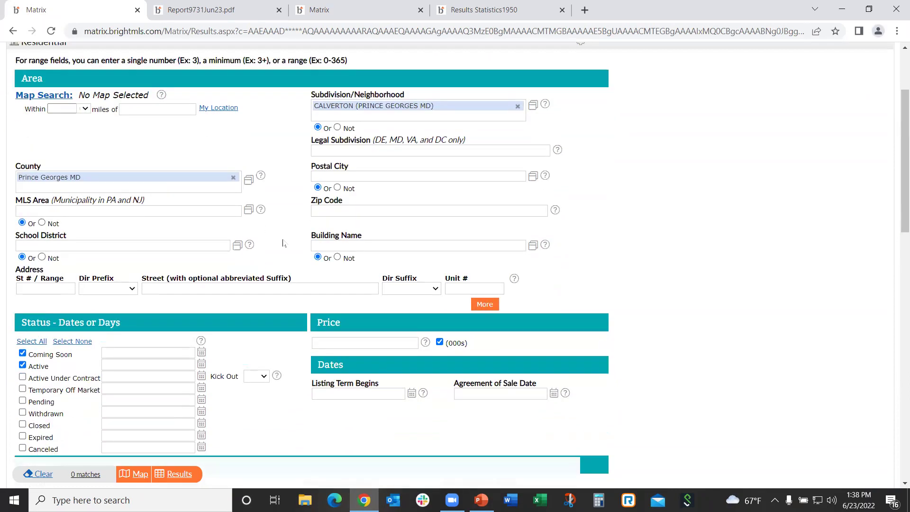
click(34, 343)
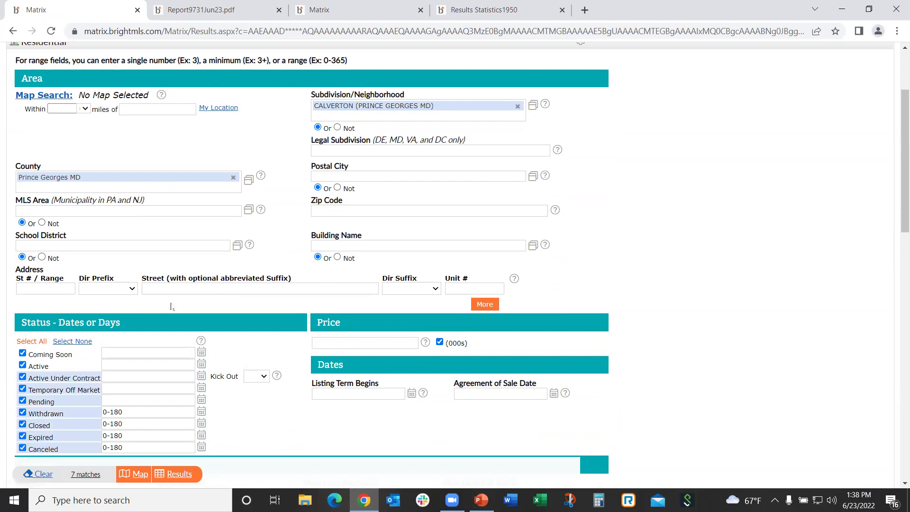
scroll(183, 298, down, 2)
scroll(187, 294, up, 1)
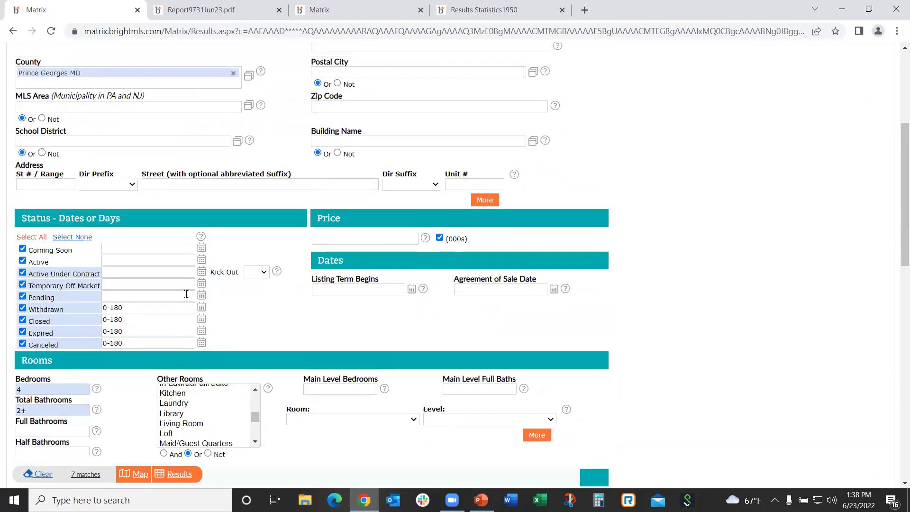
scroll(186, 293, down, 1)
scroll(181, 292, up, 5)
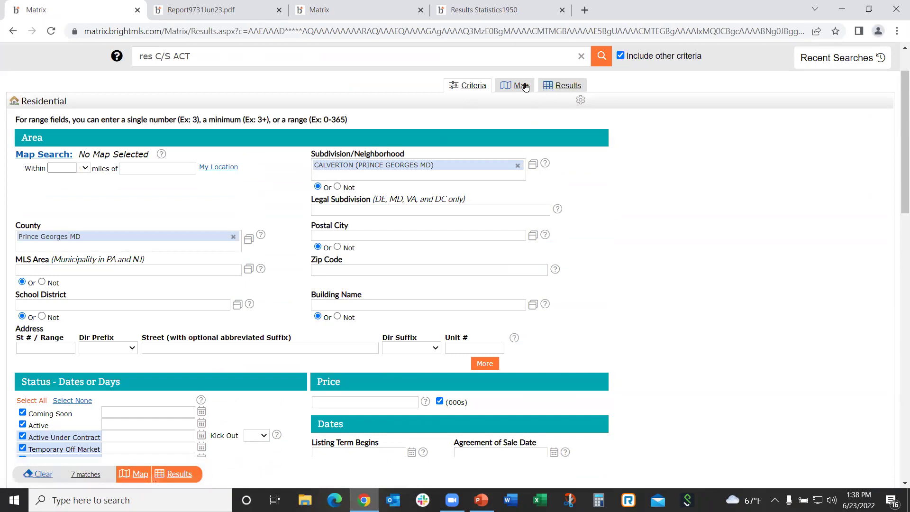
Plot the 7 Calverton matches as markers on the map
click(517, 86)
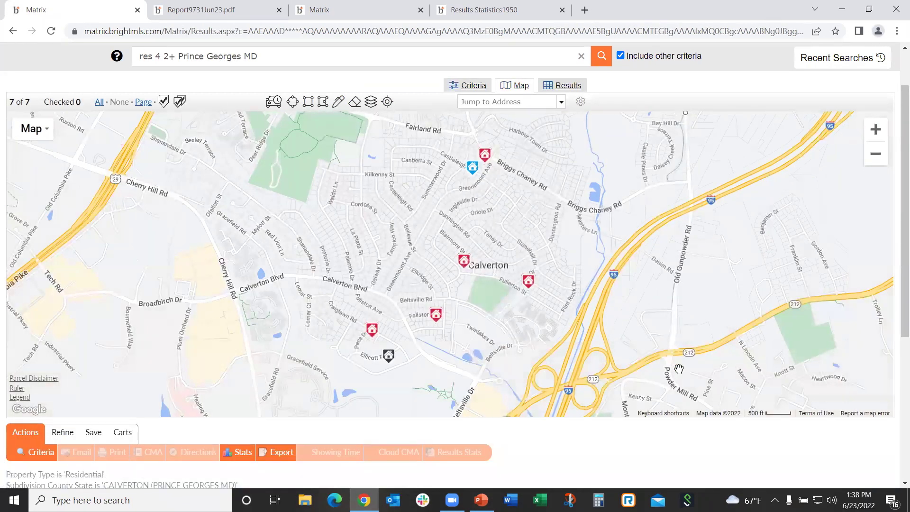
mouse_move(471, 170)
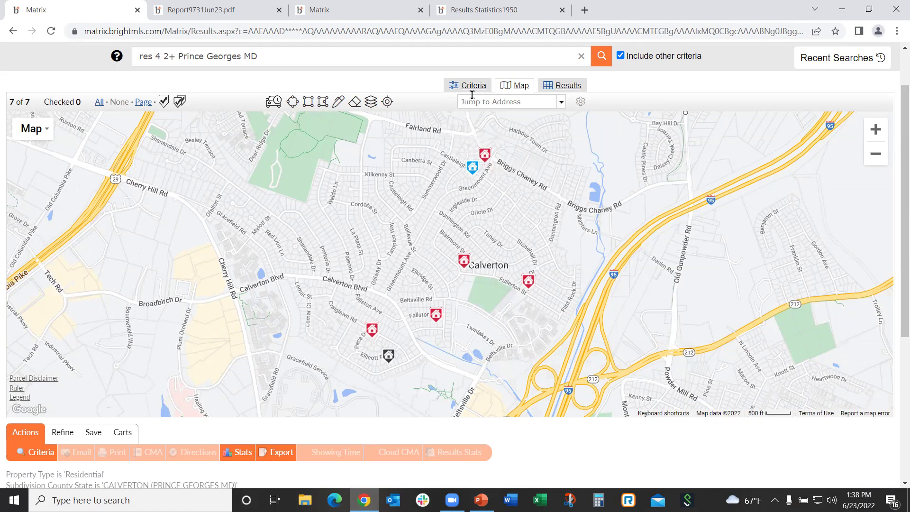
List the 7 matches in the Agent One-Line table, priced $390,000 to $491,000, with display formats listed
click(565, 89)
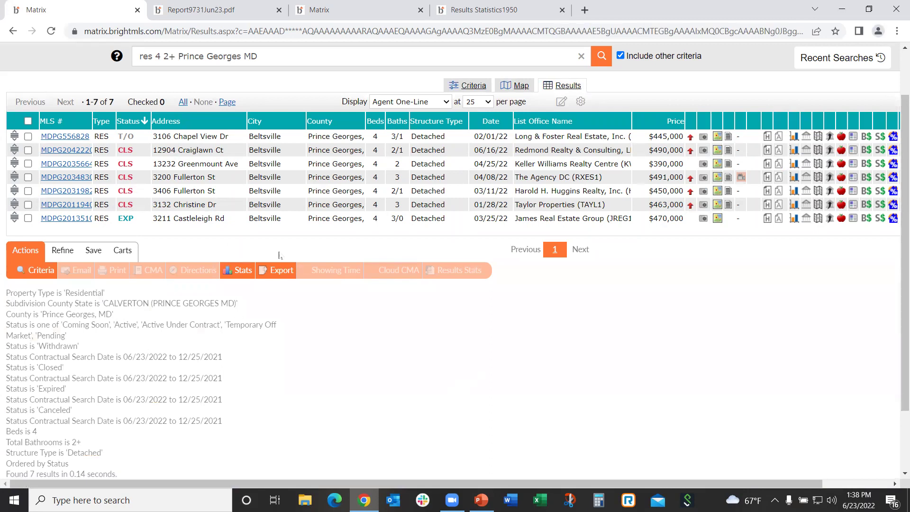
click(446, 103)
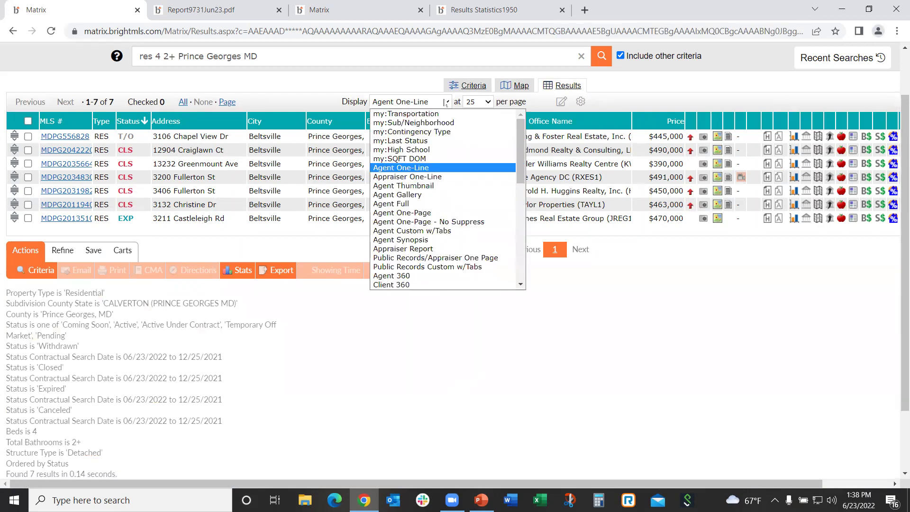
click(445, 102)
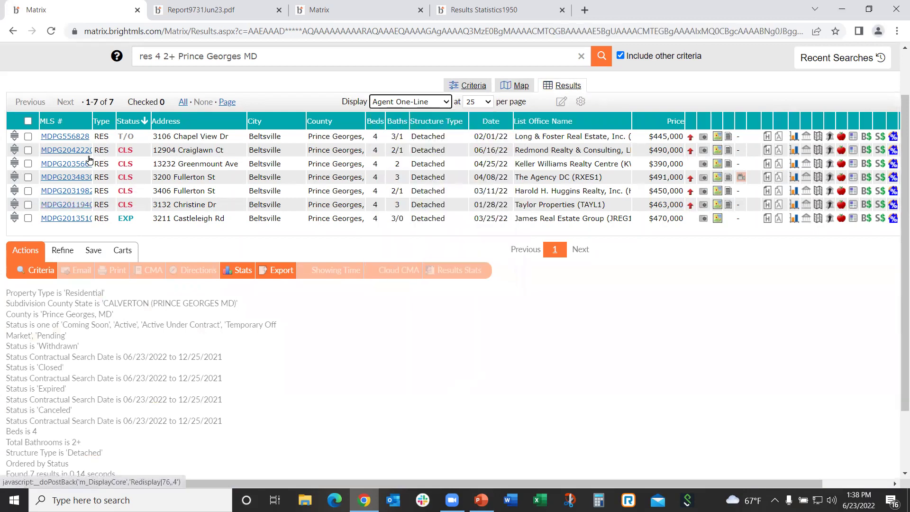
click(446, 103)
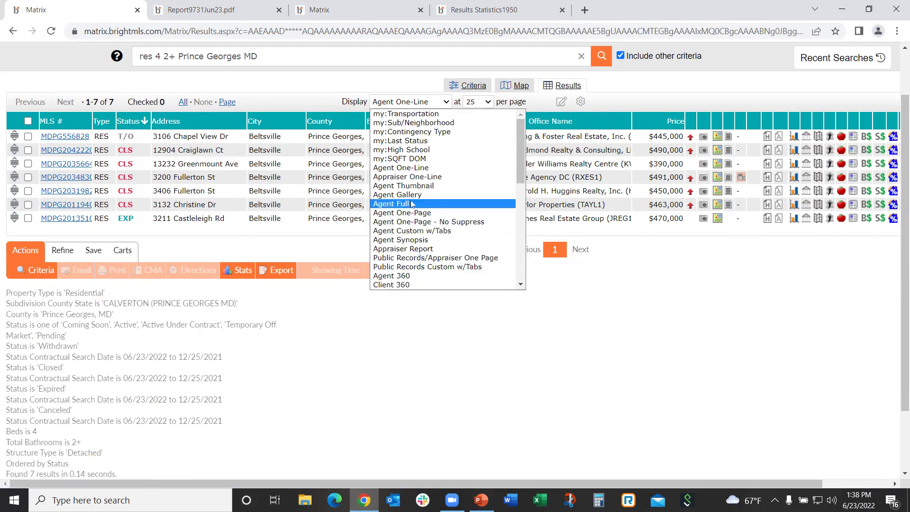
Switch the results to Agent Thumbnail display, look through the 7 listings, then return to criteria
click(410, 186)
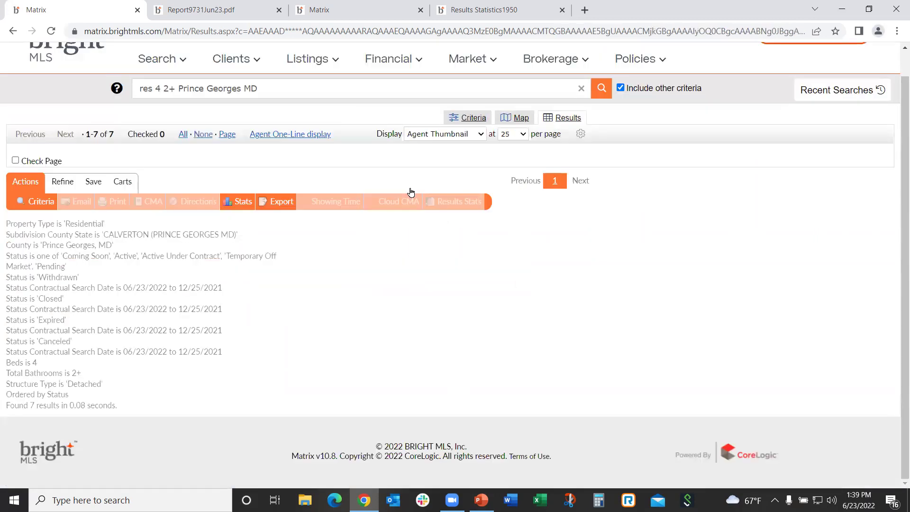
scroll(532, 315, down, 5)
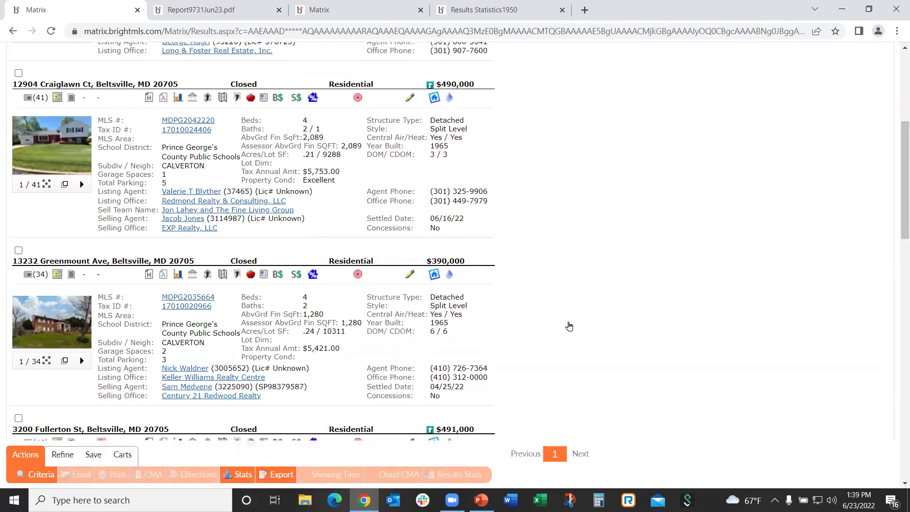
scroll(569, 325, down, 8)
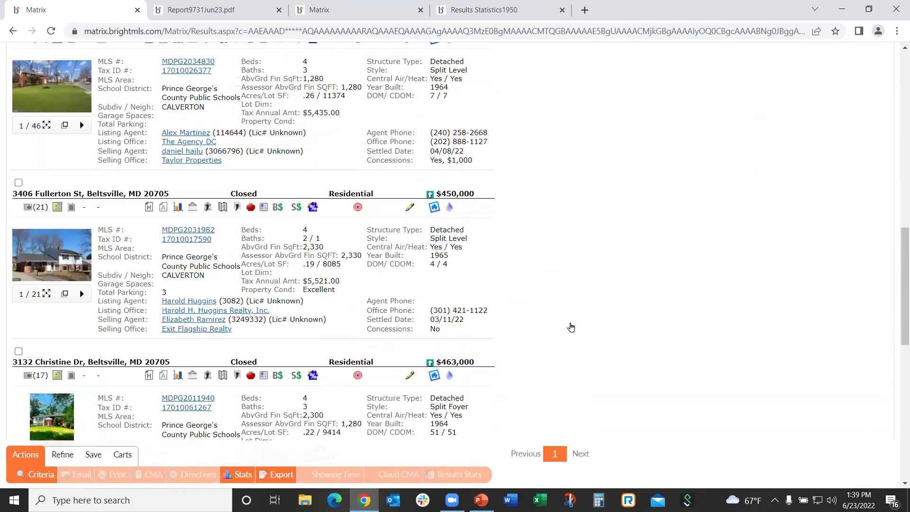
scroll(570, 326, down, 8)
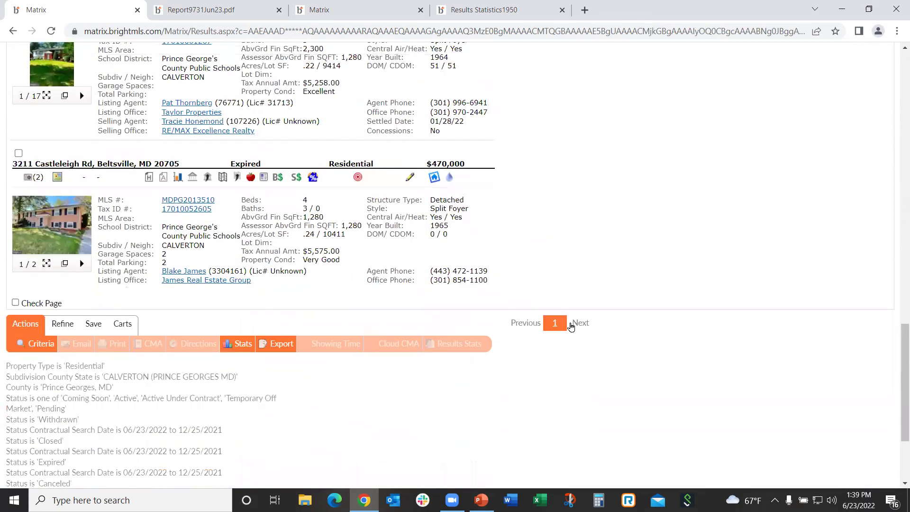
scroll(572, 327, up, 20)
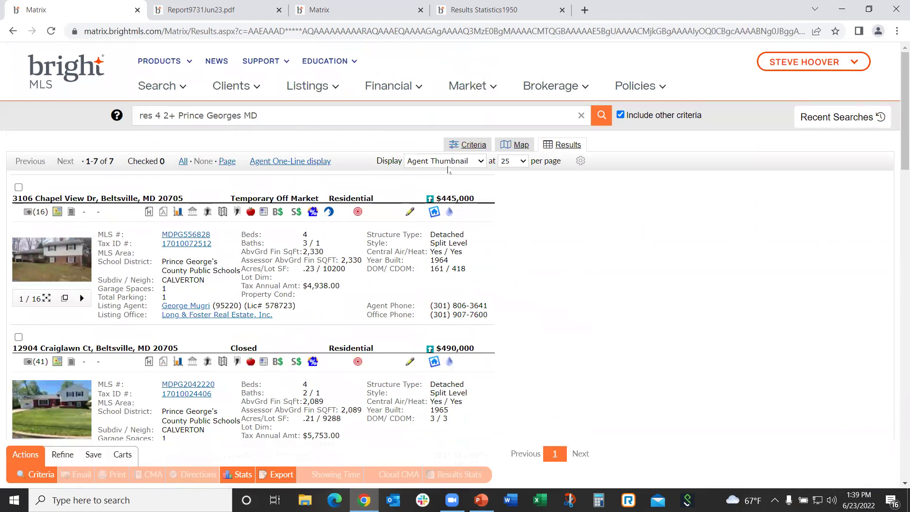
click(468, 144)
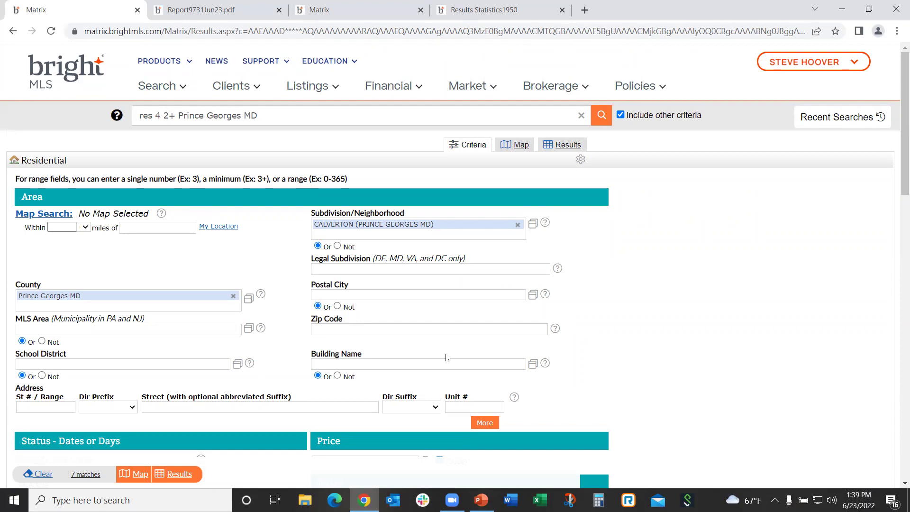
Go back to the results and switch them to the Agent One-Line table again
scroll(652, 341, down, 1)
scroll(635, 329, up, 1)
click(562, 145)
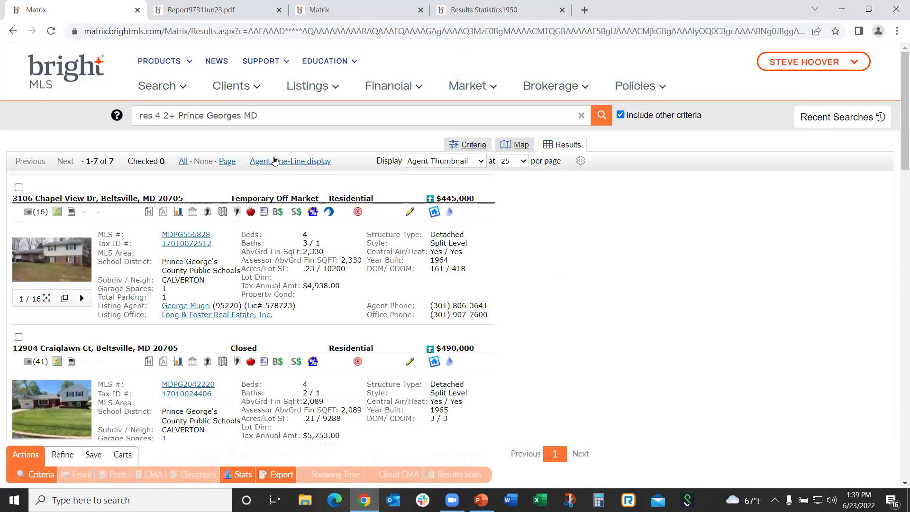
click(274, 161)
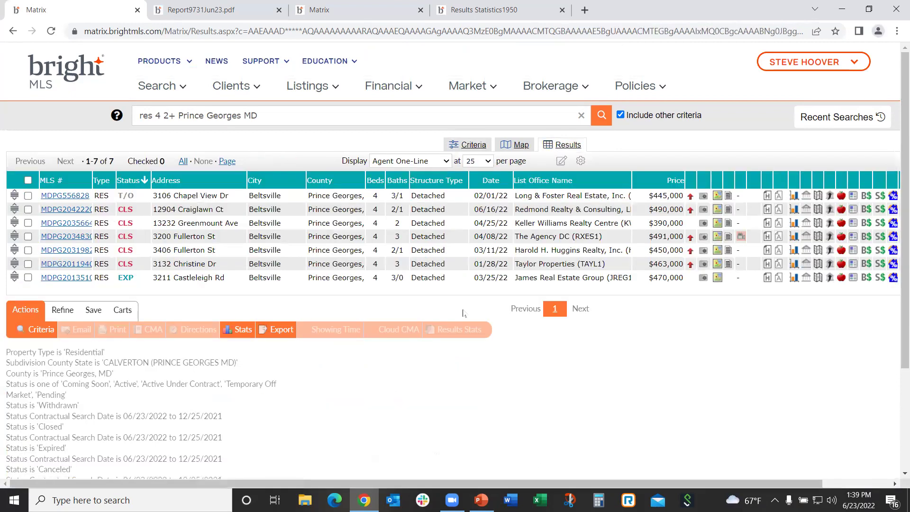